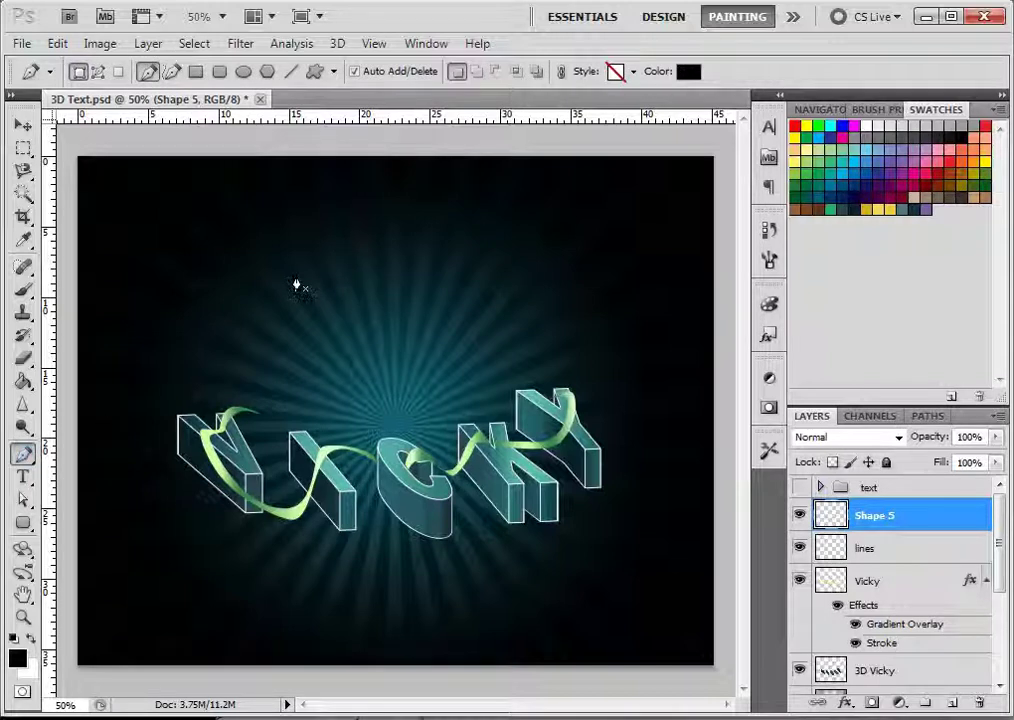
Step: Draw a closed black four-sided shape above the 3D lettering with the Pen tool
click(298, 252)
click(455, 231)
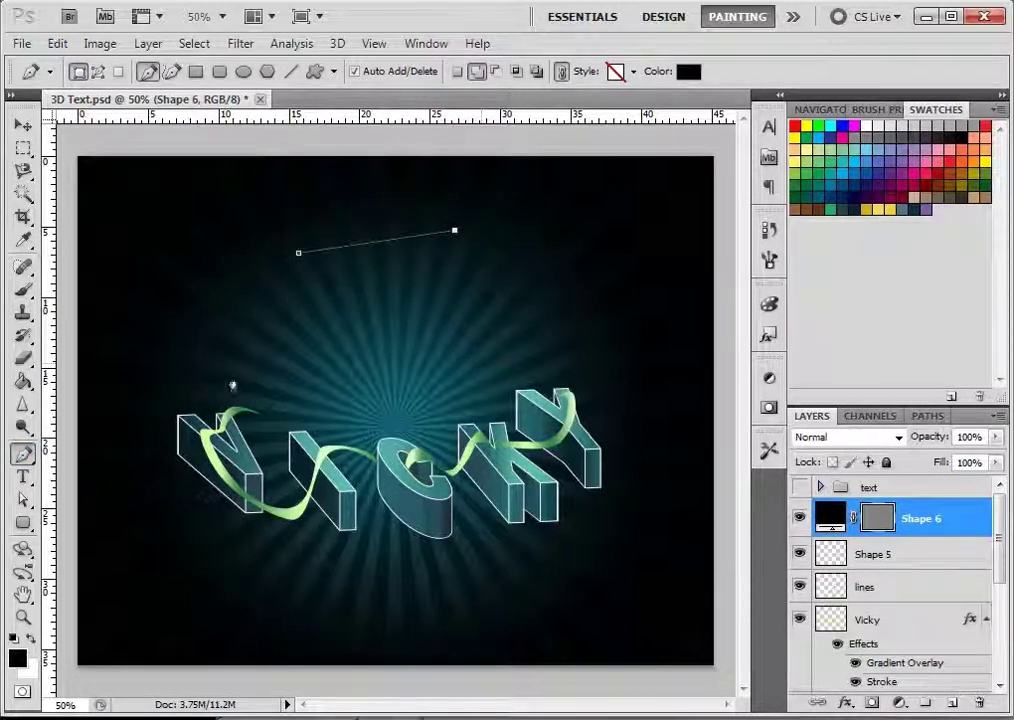
click(481, 363)
click(232, 376)
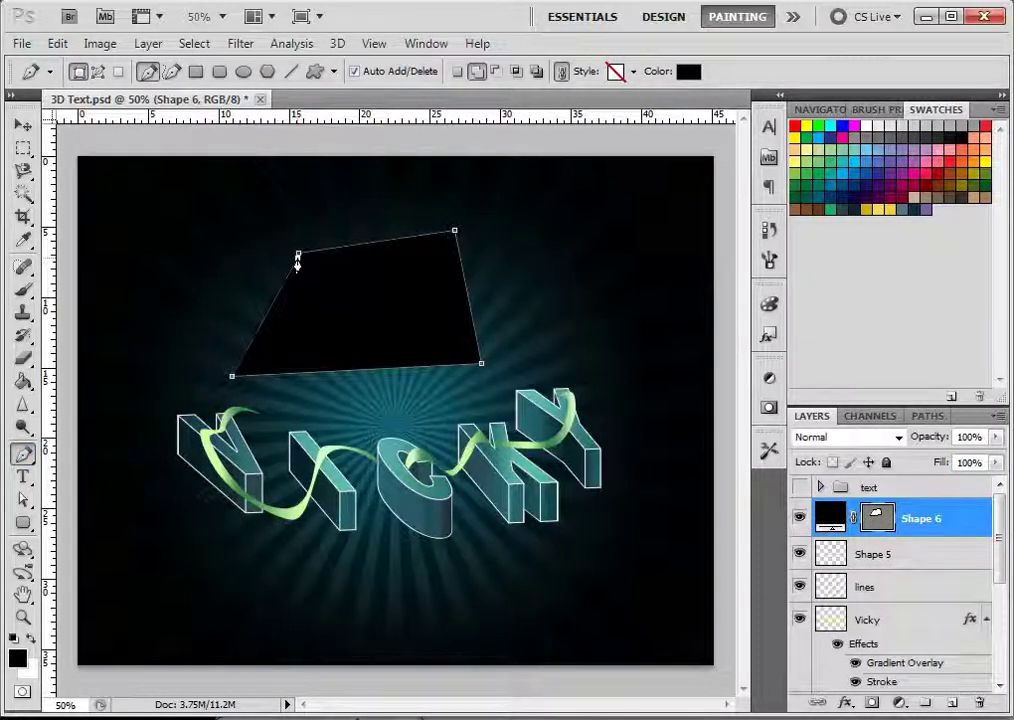
click(298, 254)
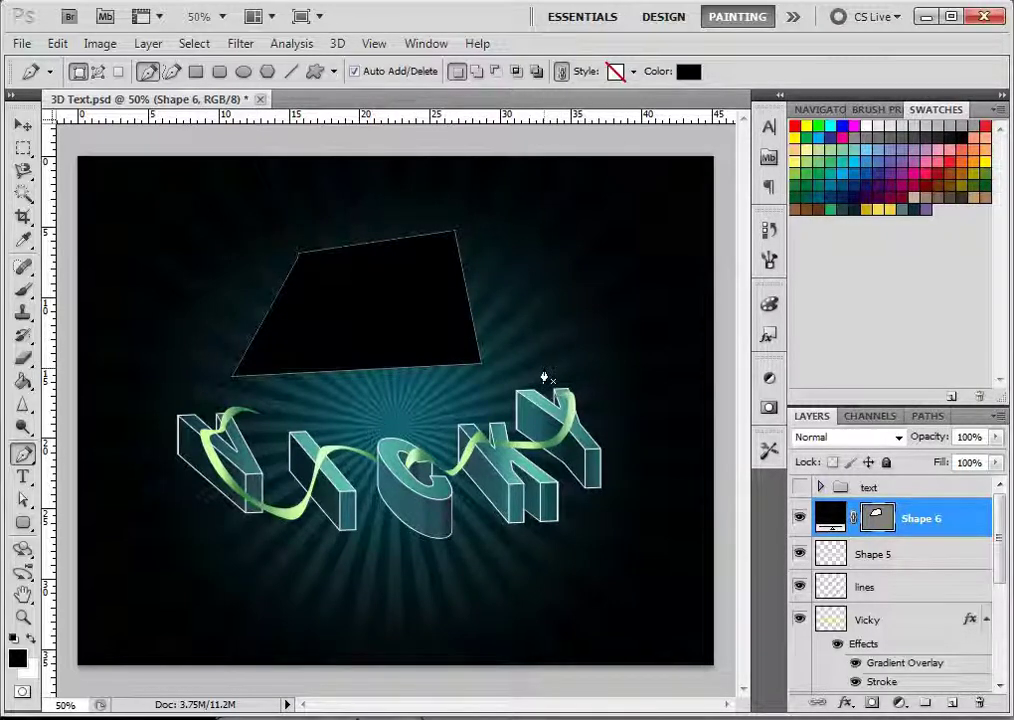
Step: Rasterize the Shape 6 layer
right_click(955, 512)
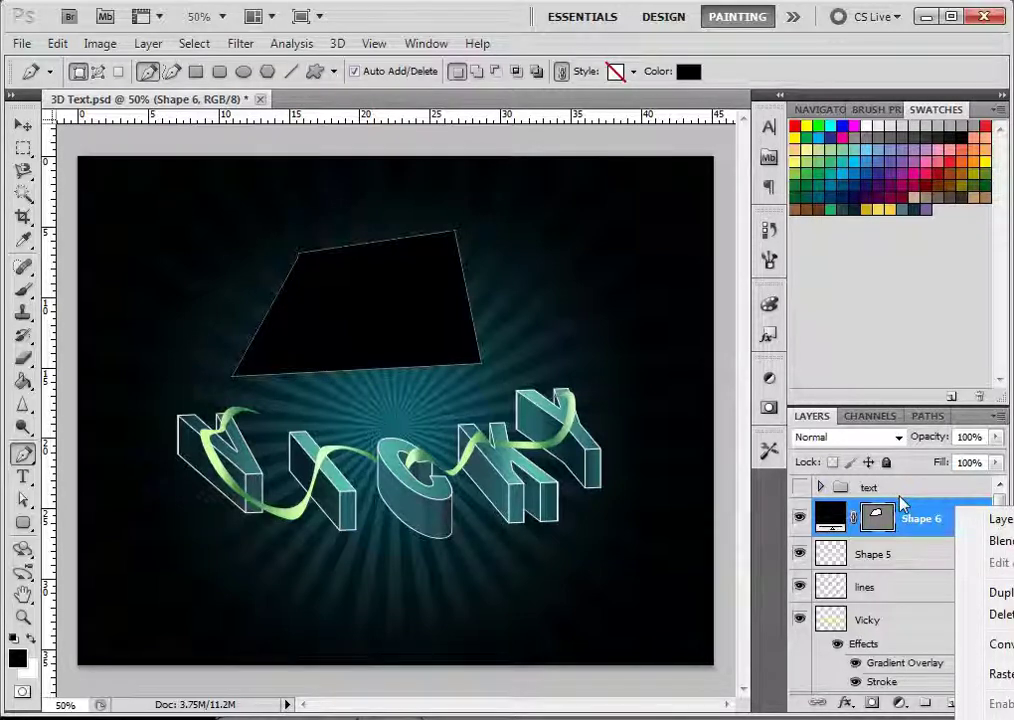
right_click(905, 533)
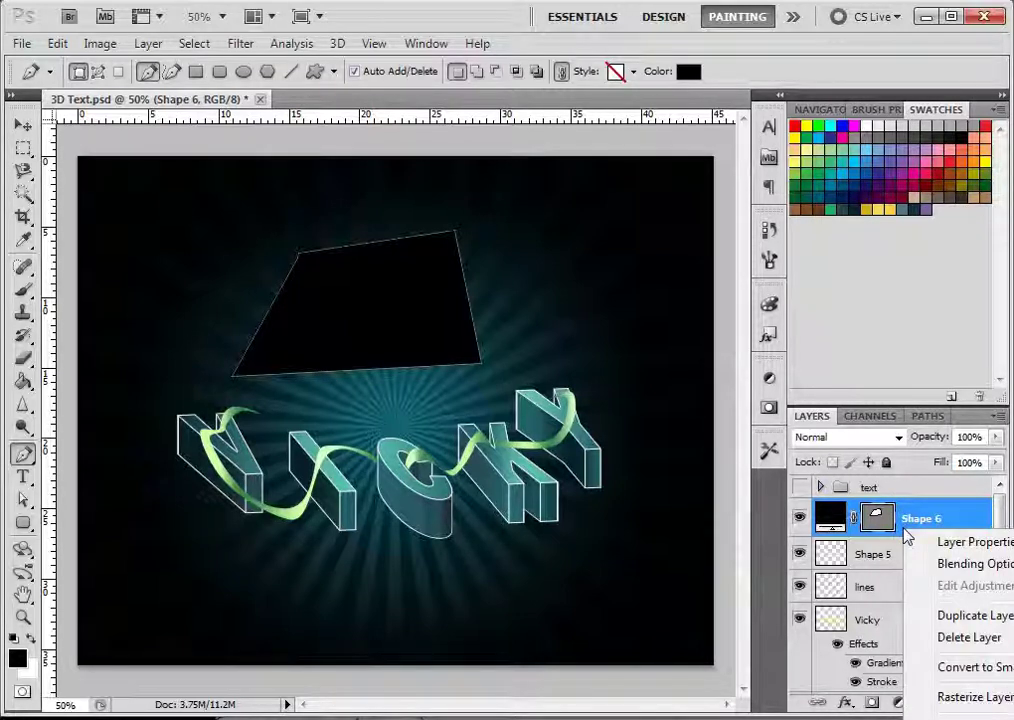
right_click(856, 512)
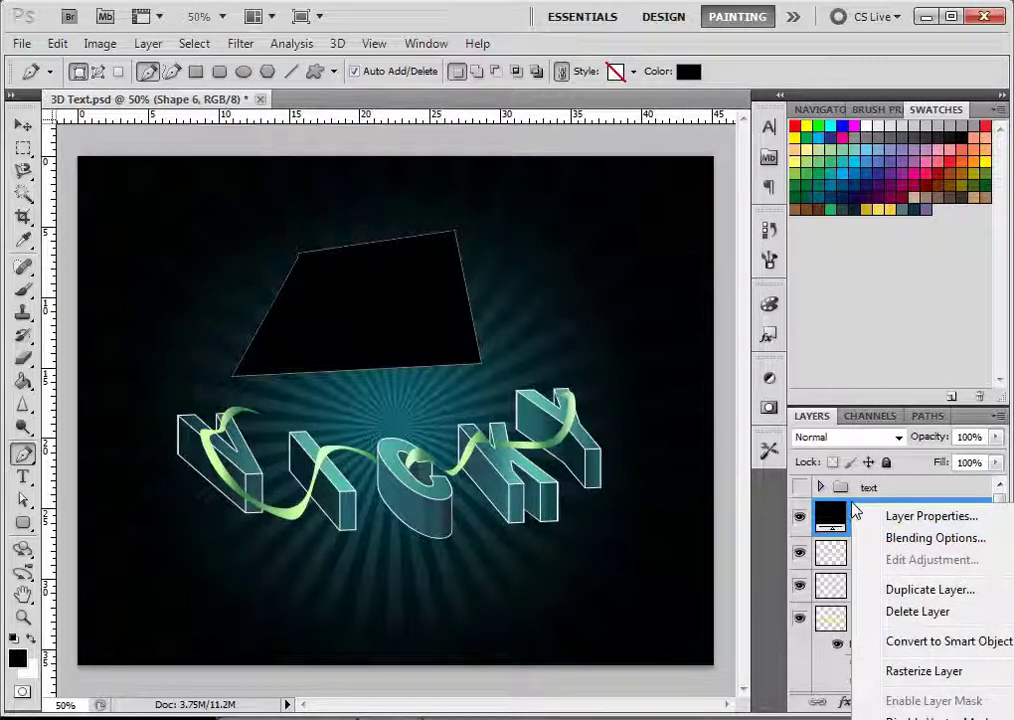
click(933, 675)
key(ctrl+f)
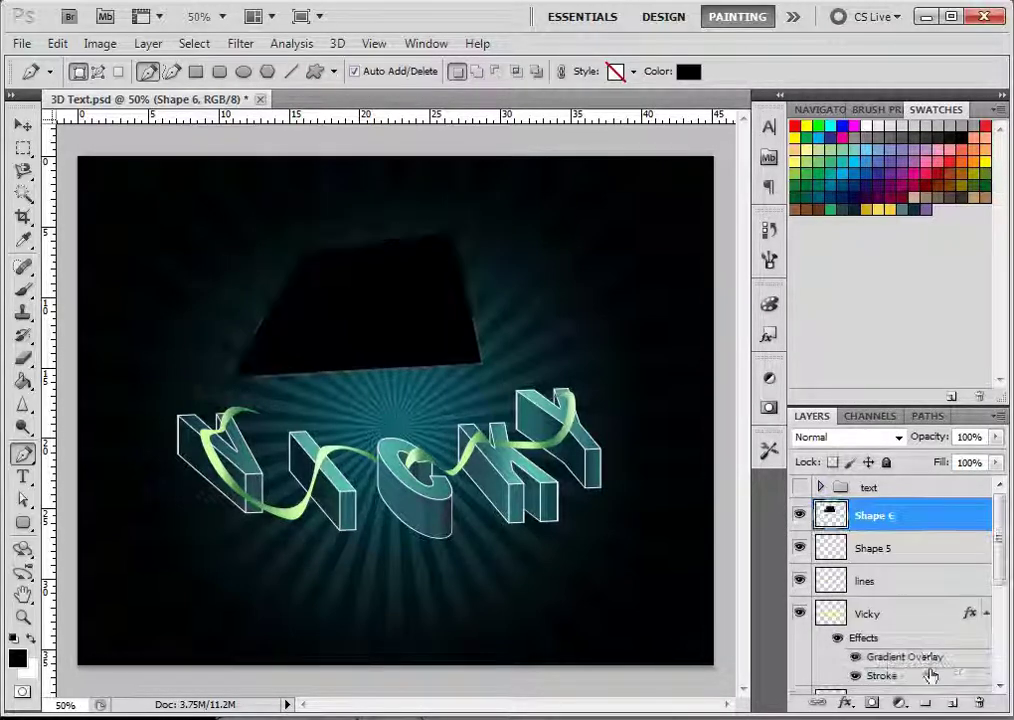
Step: Move the rasterized black shape closer to the 3D lettering and switch back to the Pen tool
click(22, 125)
drag(467, 339, 400, 332)
click(22, 453)
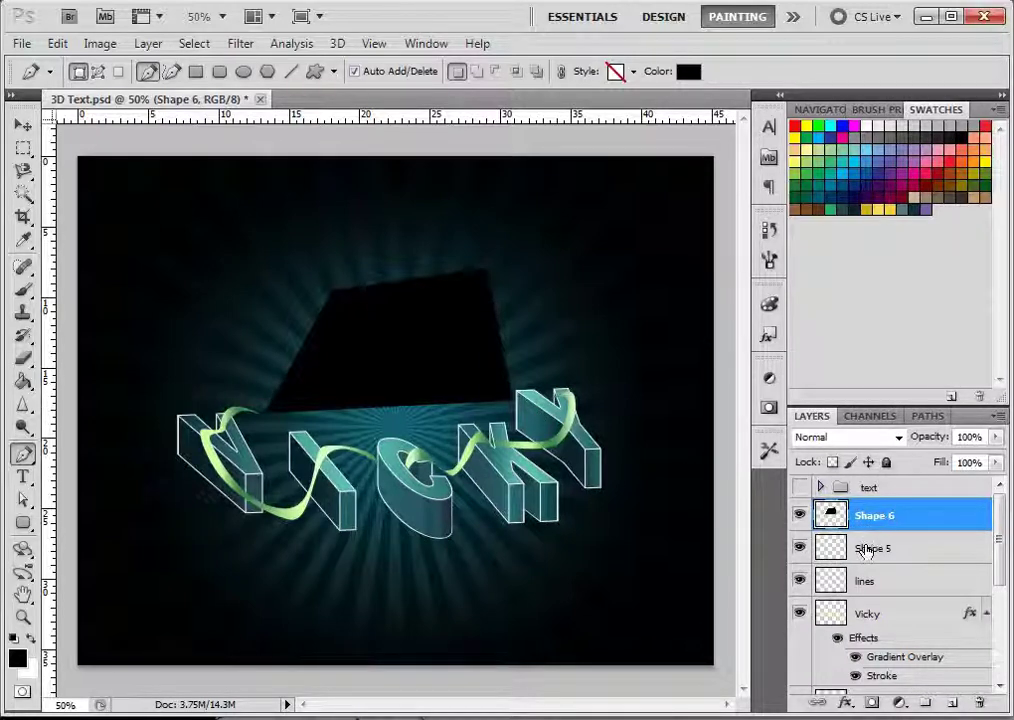
Step: Select the Shape 5 and Shape 6 layers together
click(872, 550)
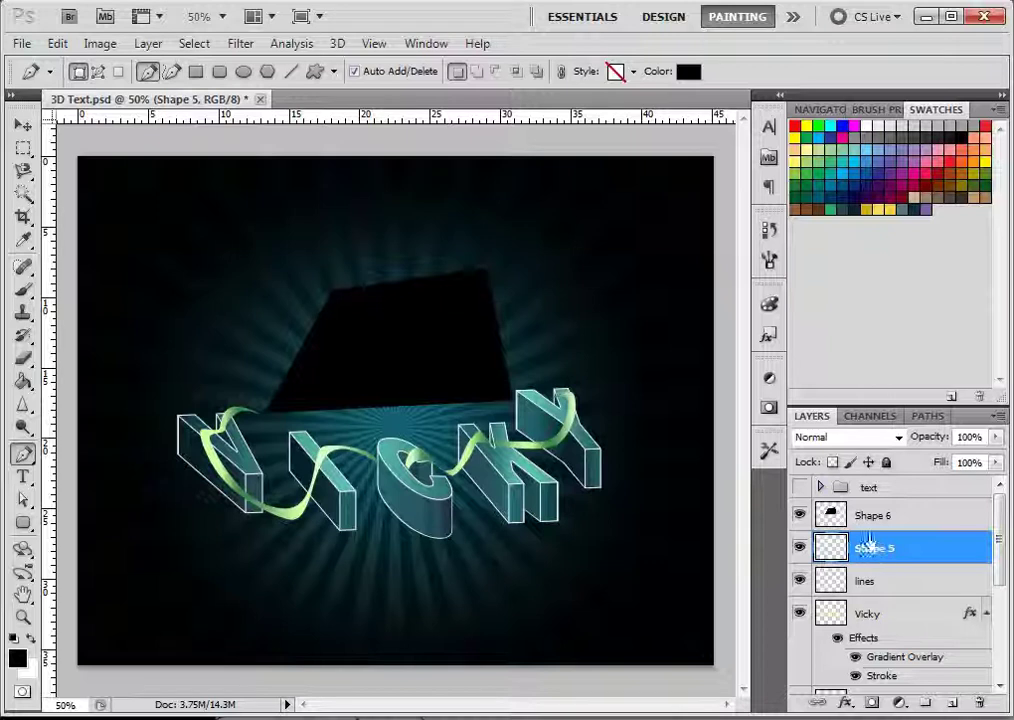
shift+click(875, 523)
right_click(875, 523)
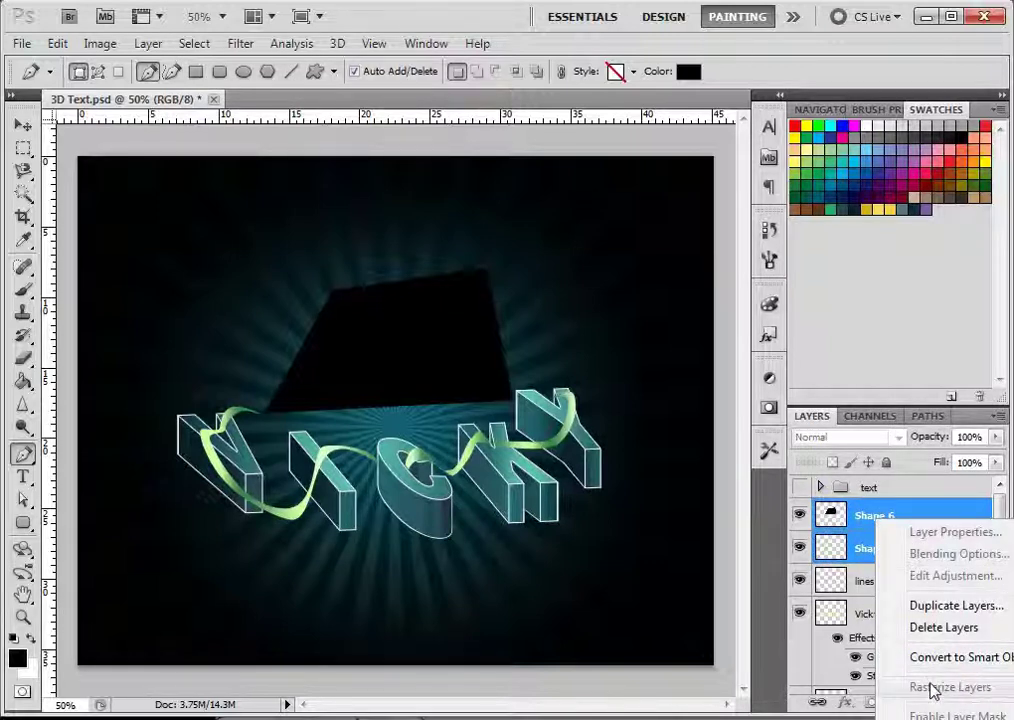
click(860, 525)
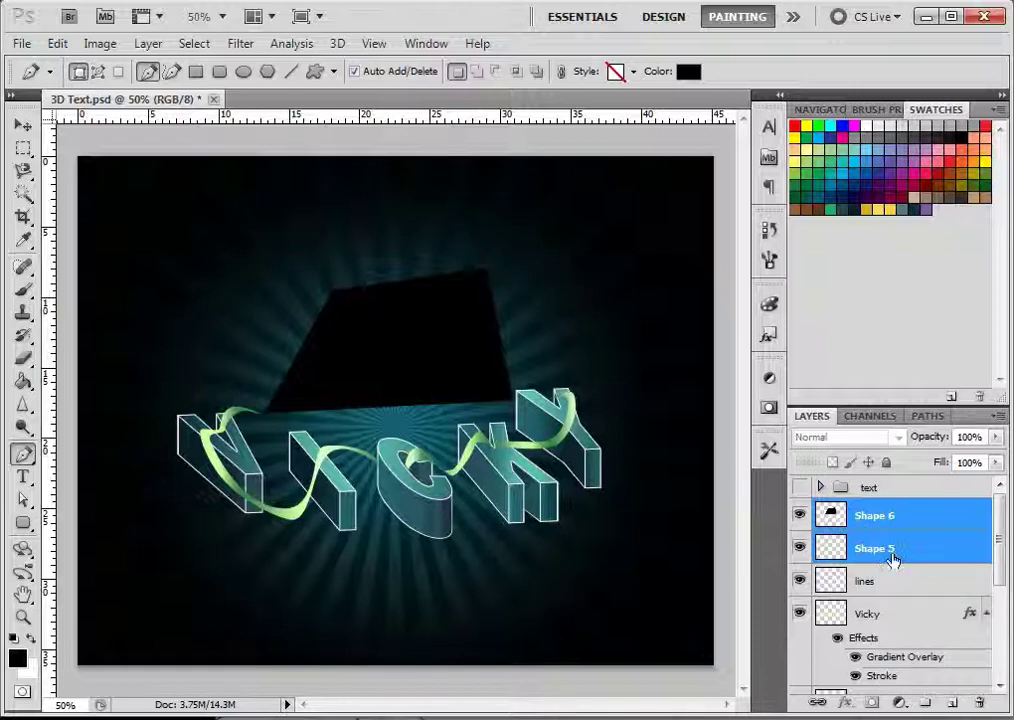
Step: Delete the Shape 6 layer containing the black four-sided shape
click(893, 557)
click(880, 517)
drag(912, 521, 982, 707)
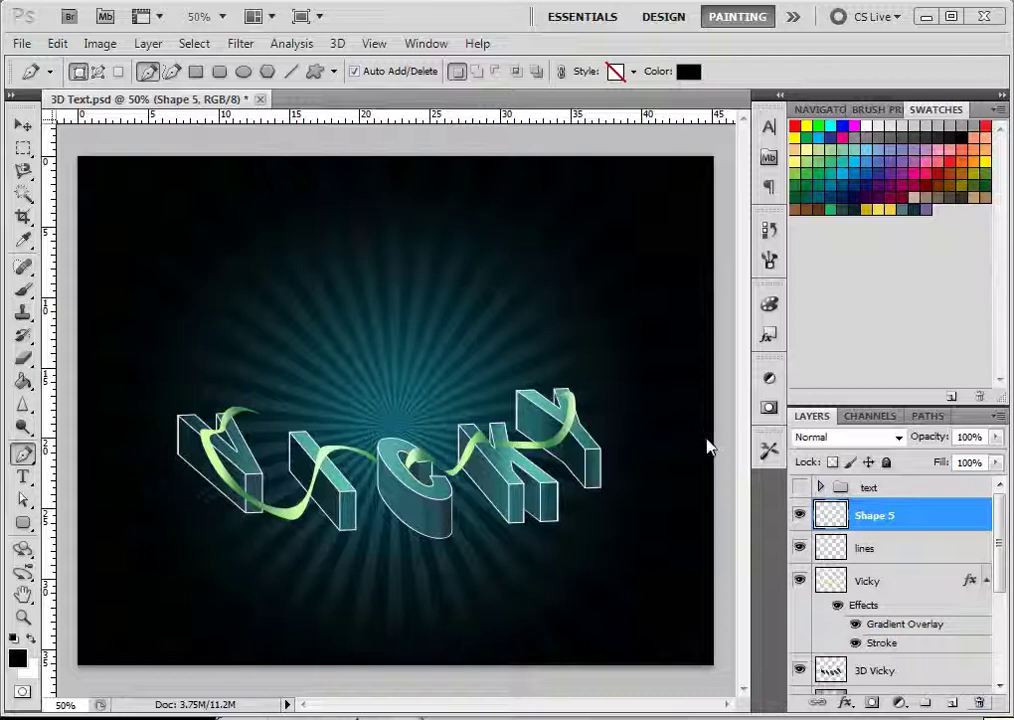
Step: Rename the Shape 5 layer as Ribbon
right_click(874, 524)
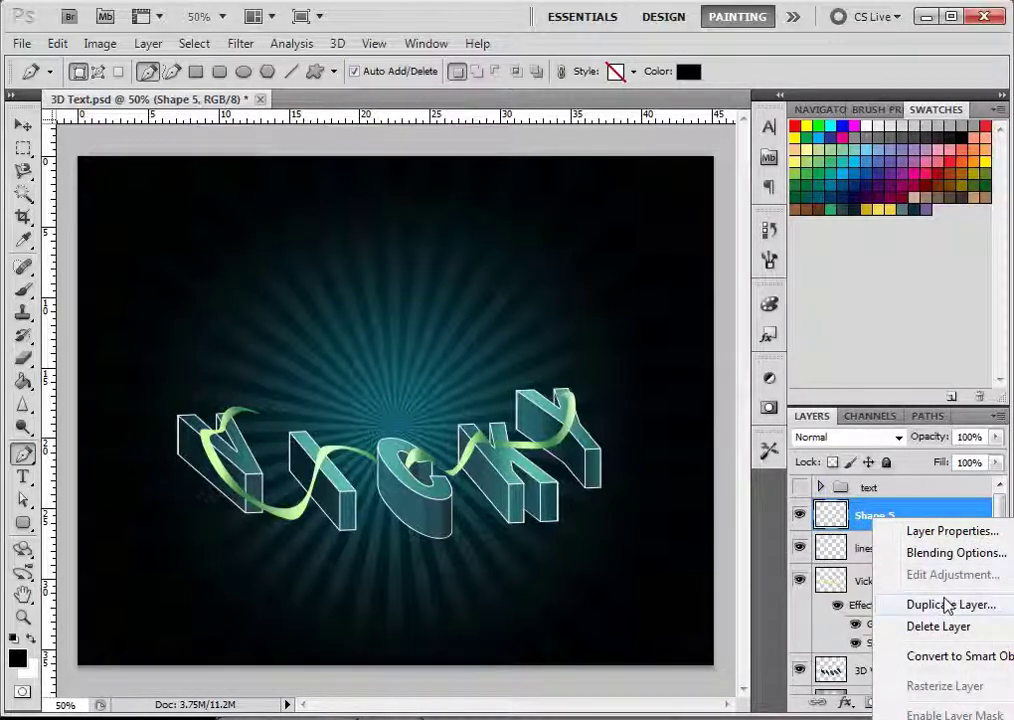
key(Escape)
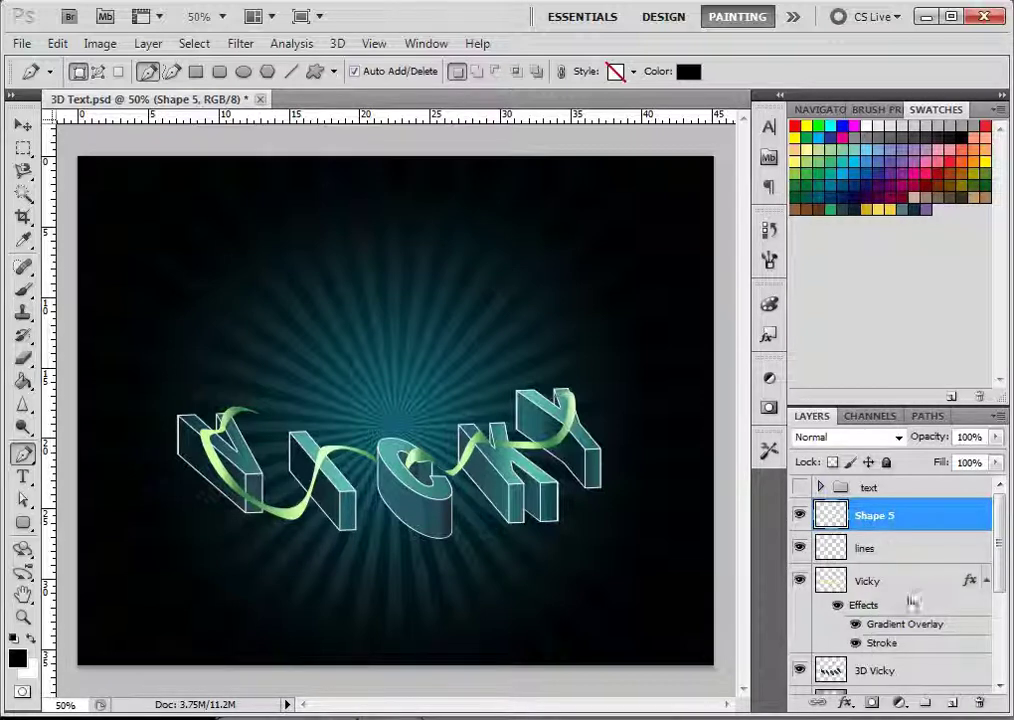
double_click(895, 516)
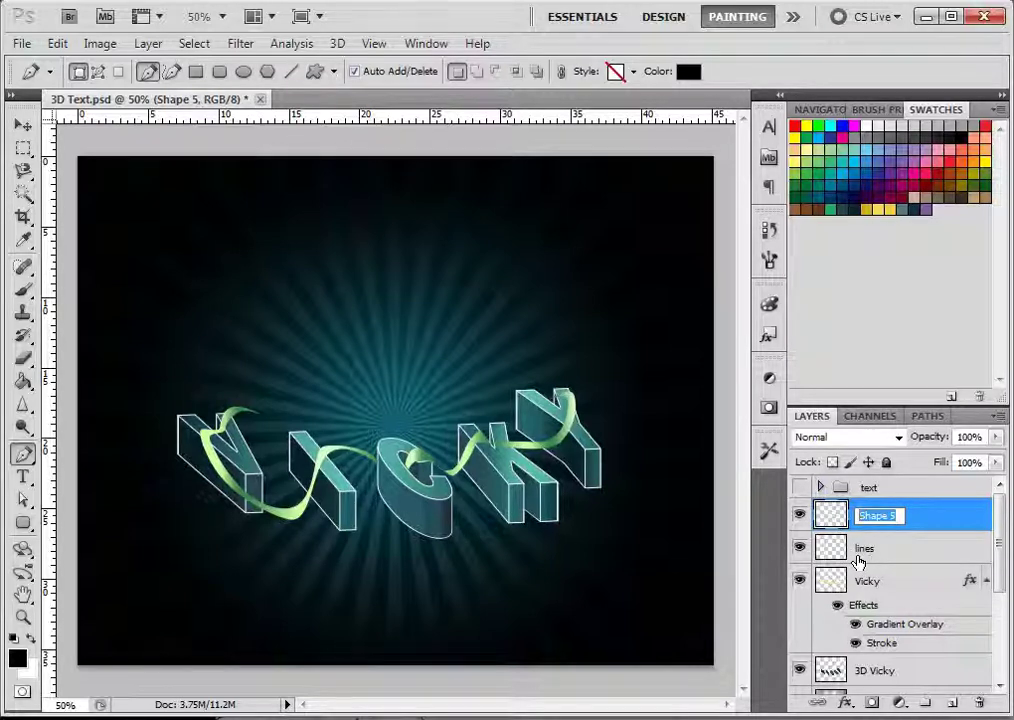
text(Ribbon)
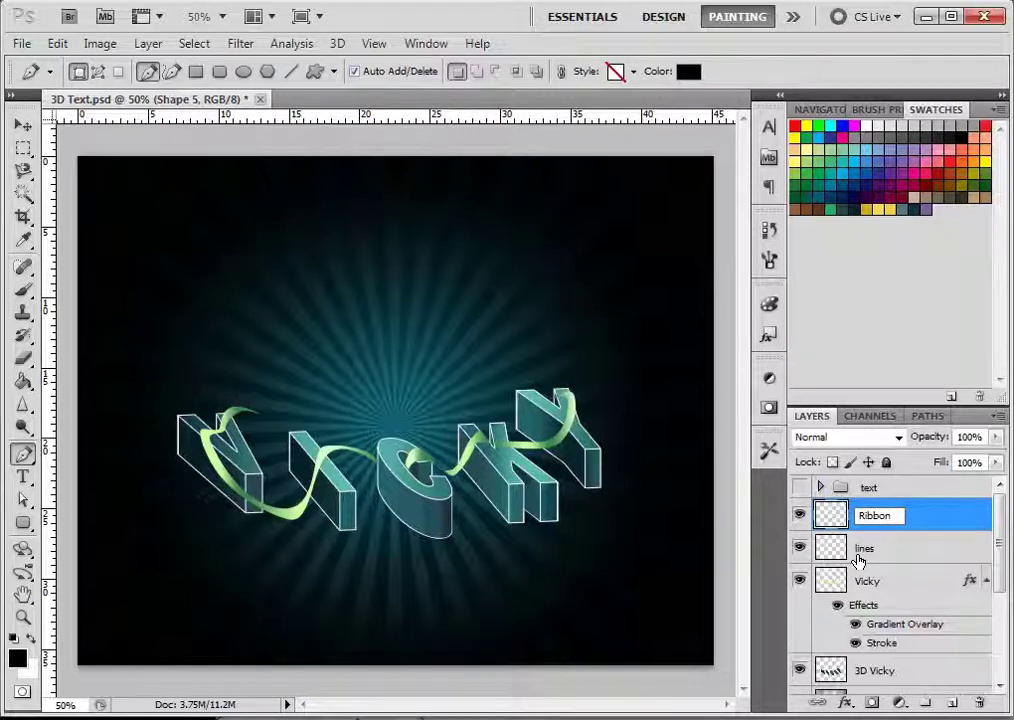
key(Return)
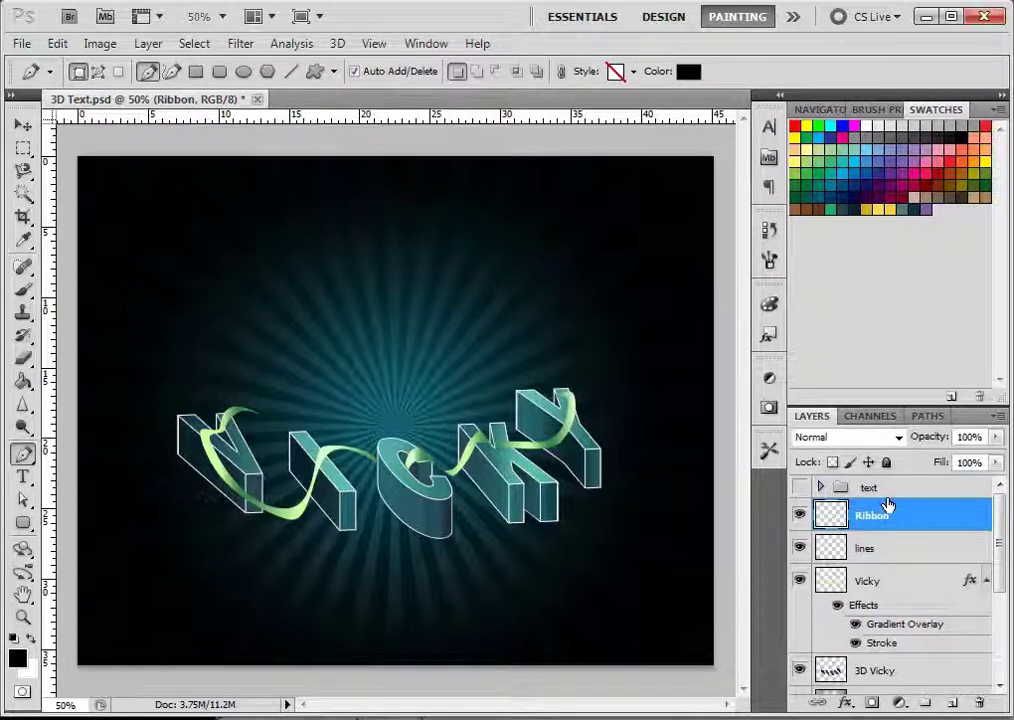
Step: Duplicate the Ribbon layer as "Ribbon shadow" and place the copy directly beneath the Ribbon layer
right_click(905, 518)
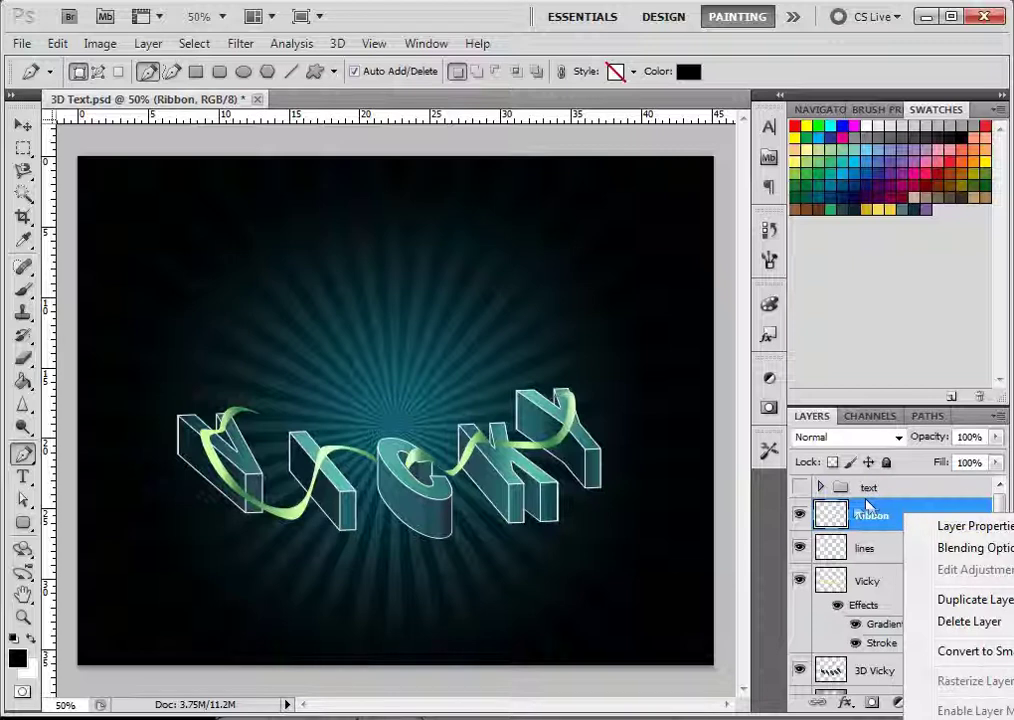
click(868, 508)
right_click(854, 507)
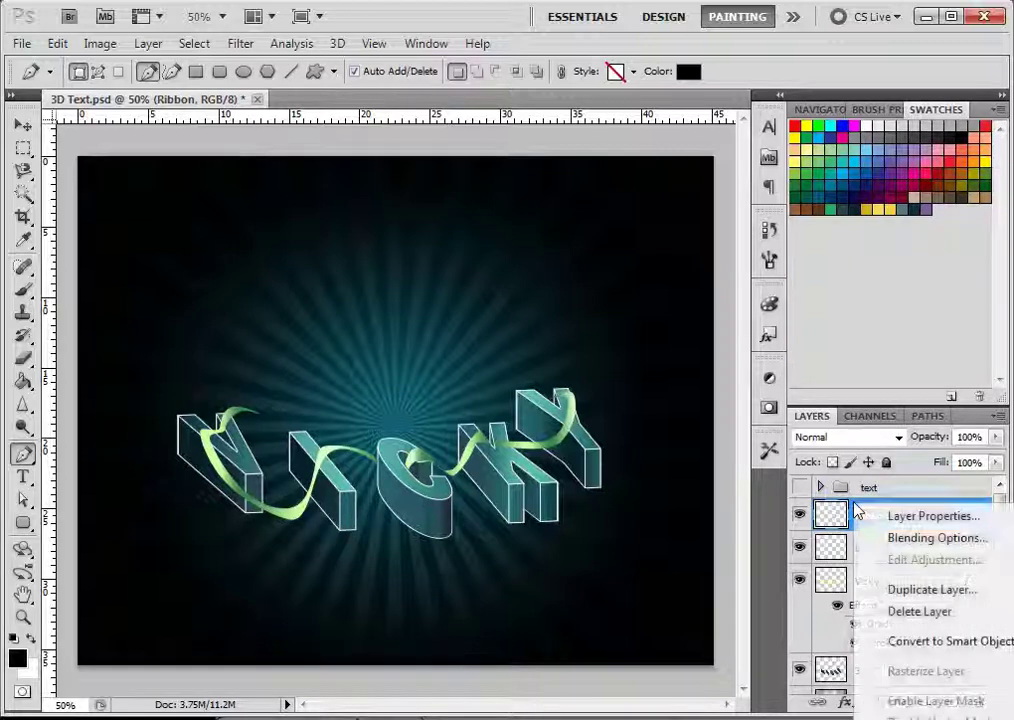
click(903, 593)
double_click(586, 248)
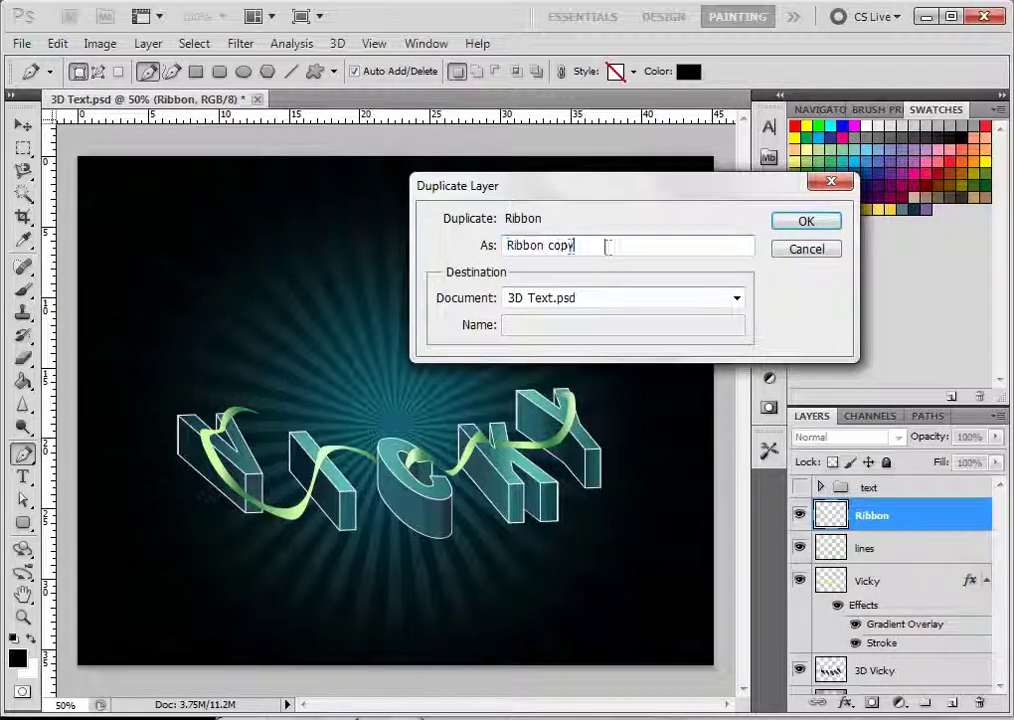
text(shadow)
key(Return)
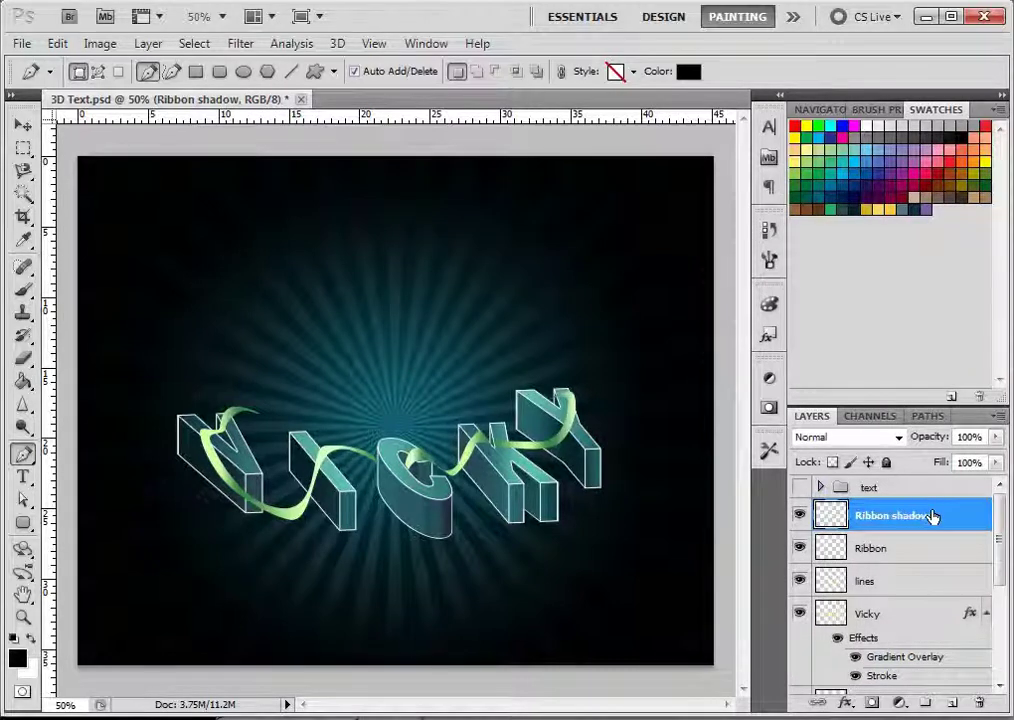
drag(930, 515, 922, 555)
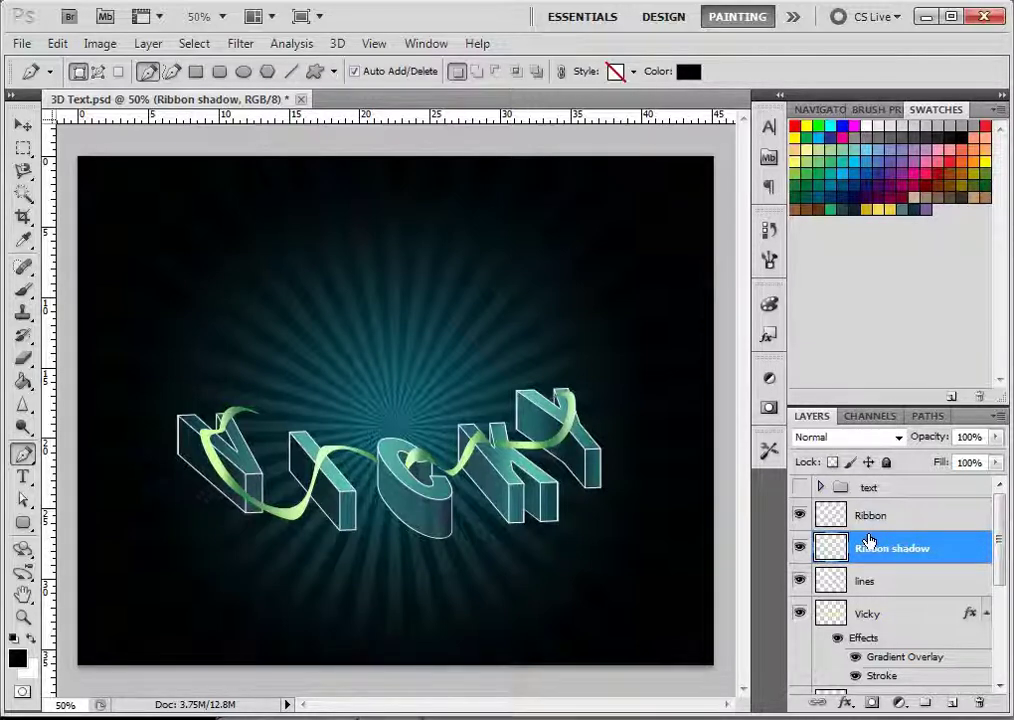
Step: Apply a Color Overlay in black (000000) with Normal blend mode and 100% opacity to the Ribbon shadow layer
double_click(868, 540)
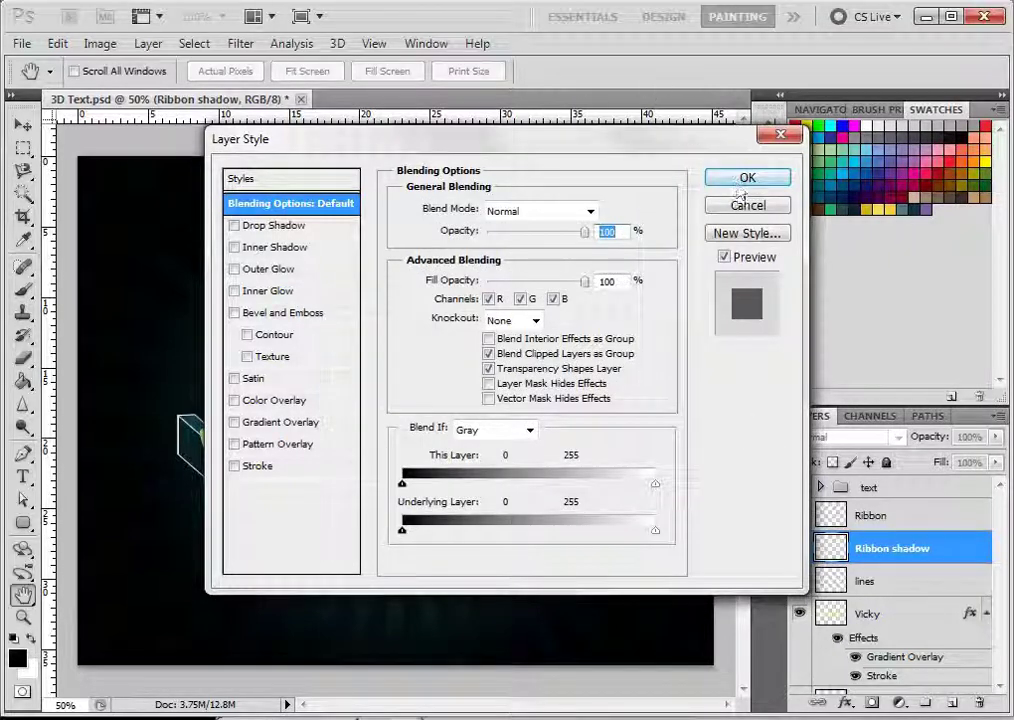
click(748, 206)
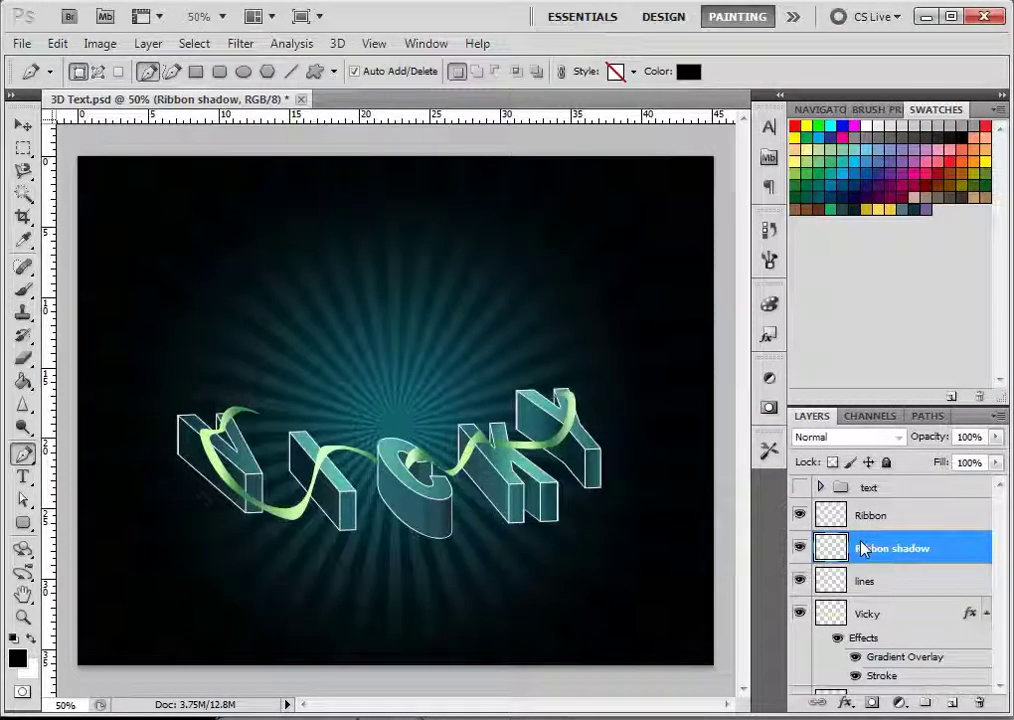
right_click(865, 550)
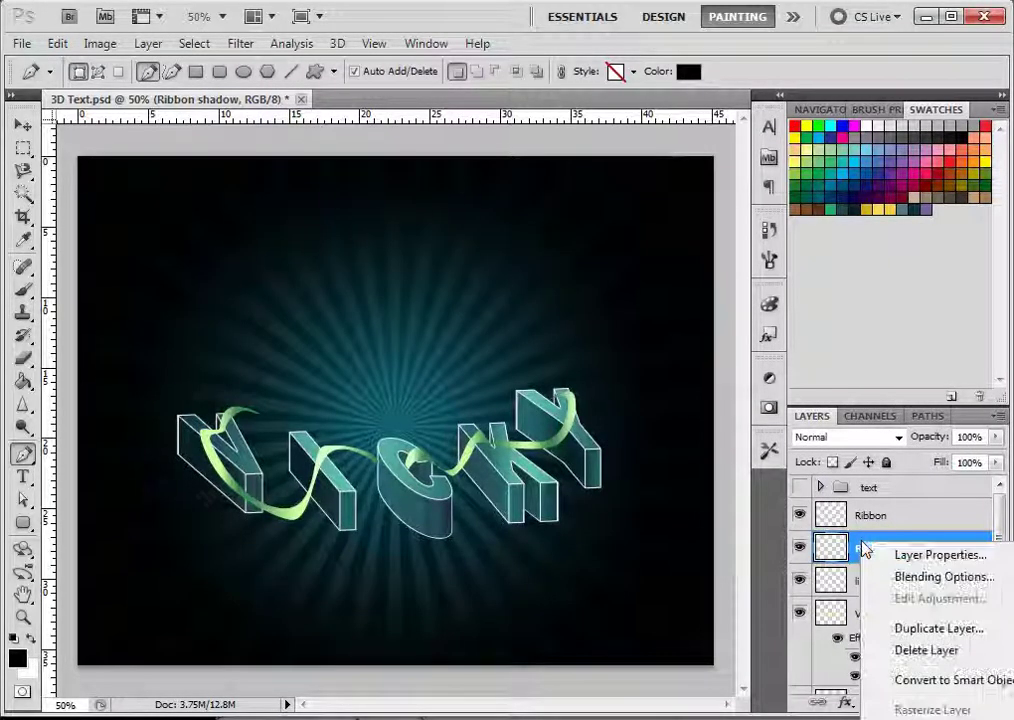
click(905, 580)
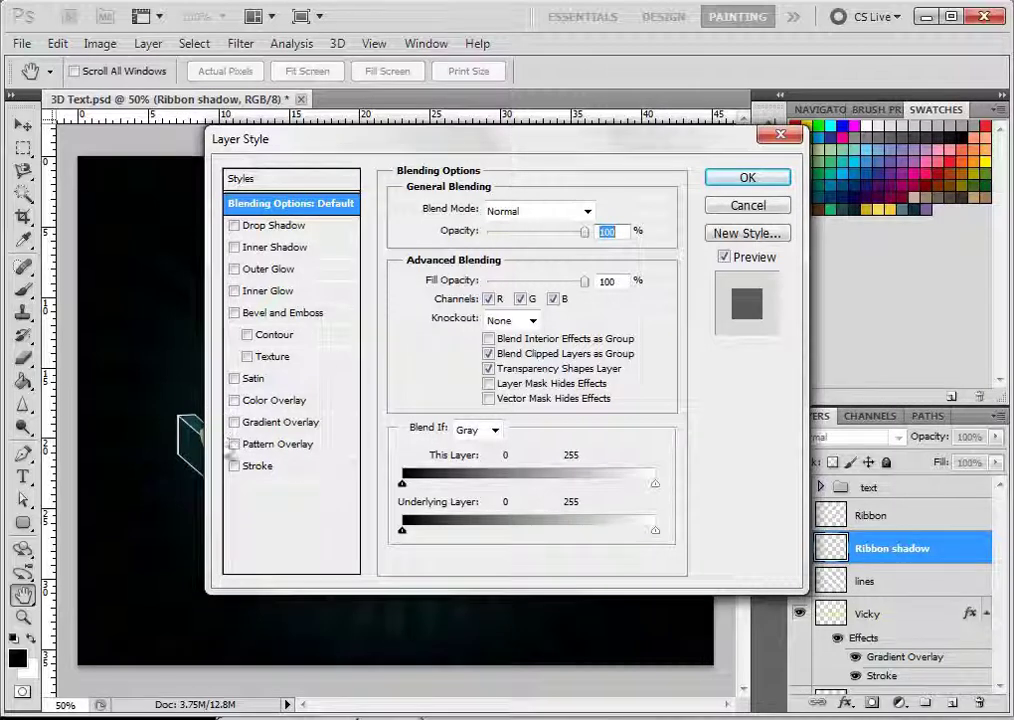
click(235, 400)
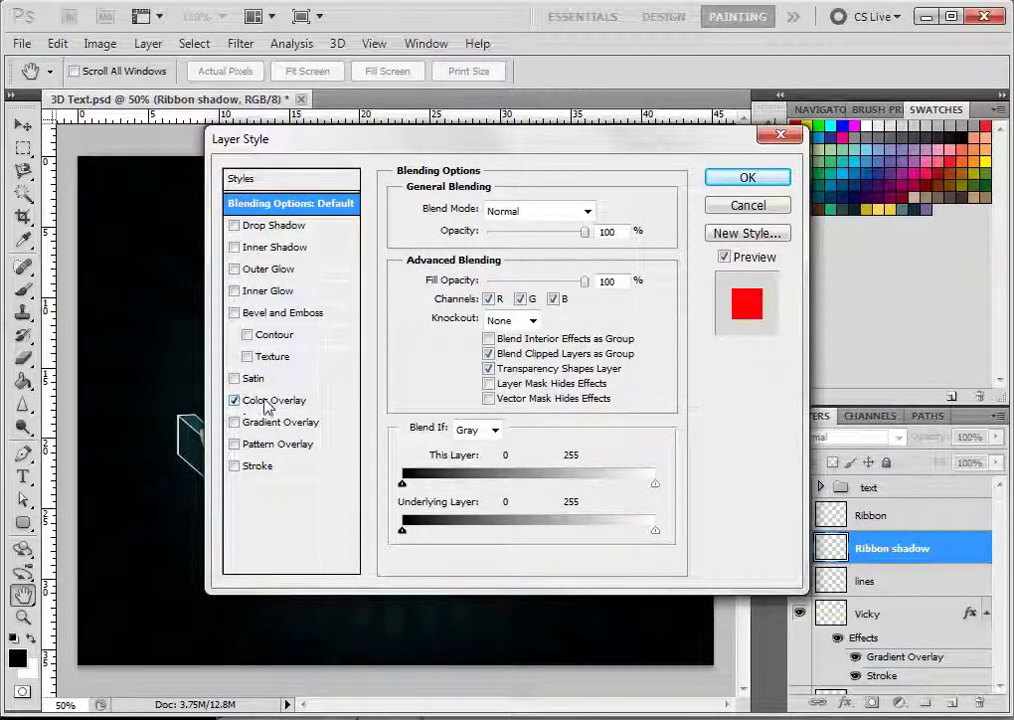
click(248, 401)
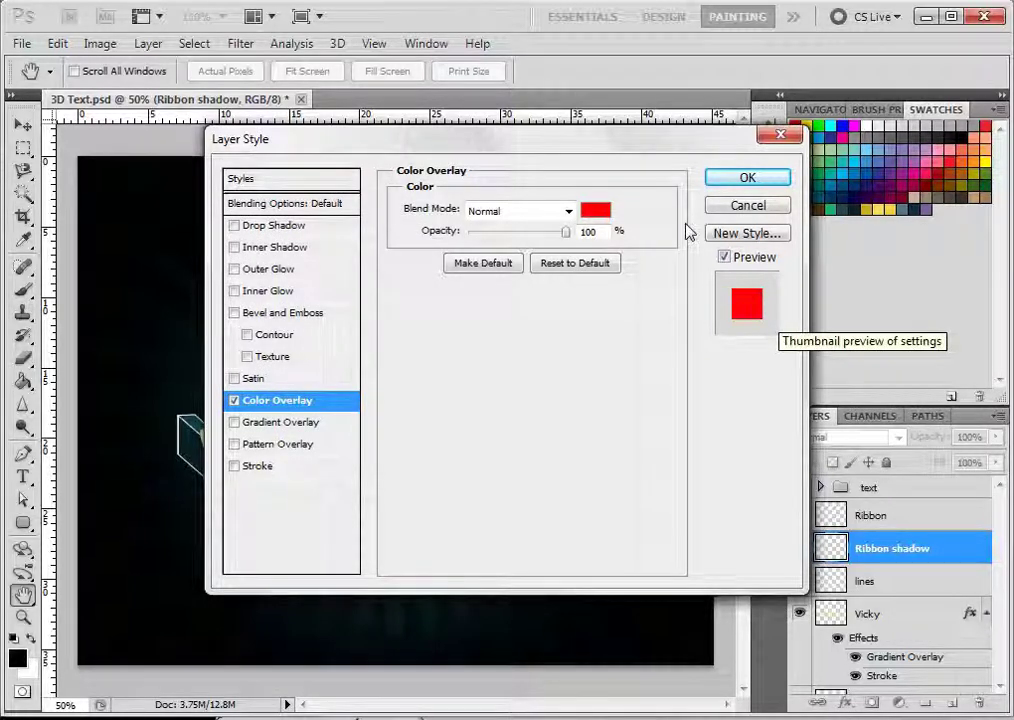
click(594, 211)
drag(584, 219, 672, 604)
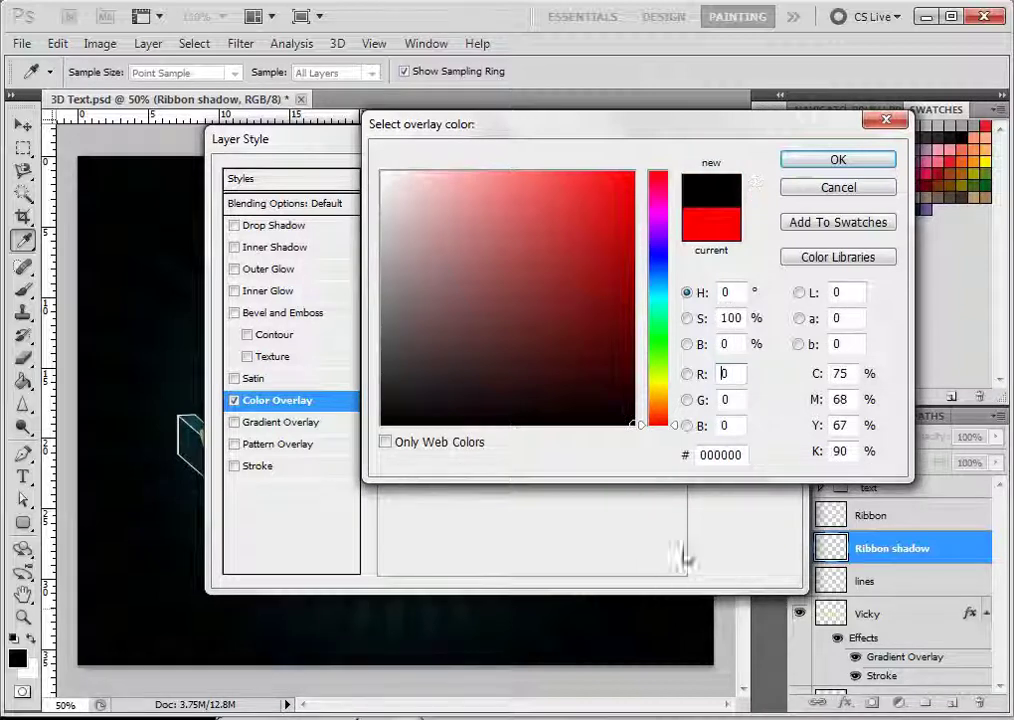
drag(699, 455, 758, 453)
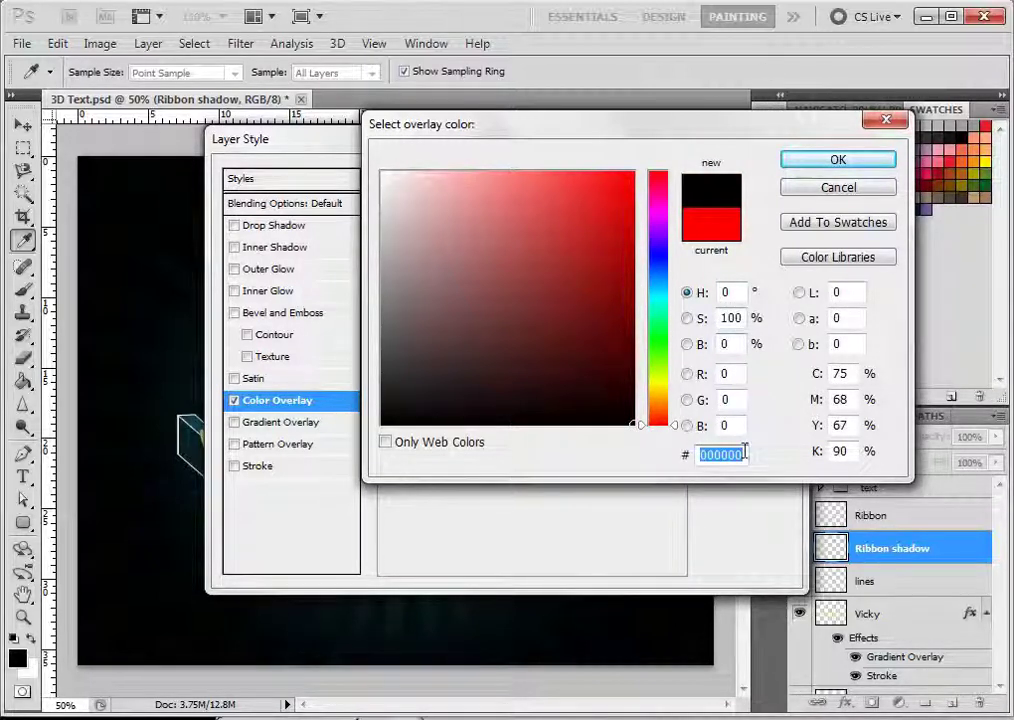
click(835, 160)
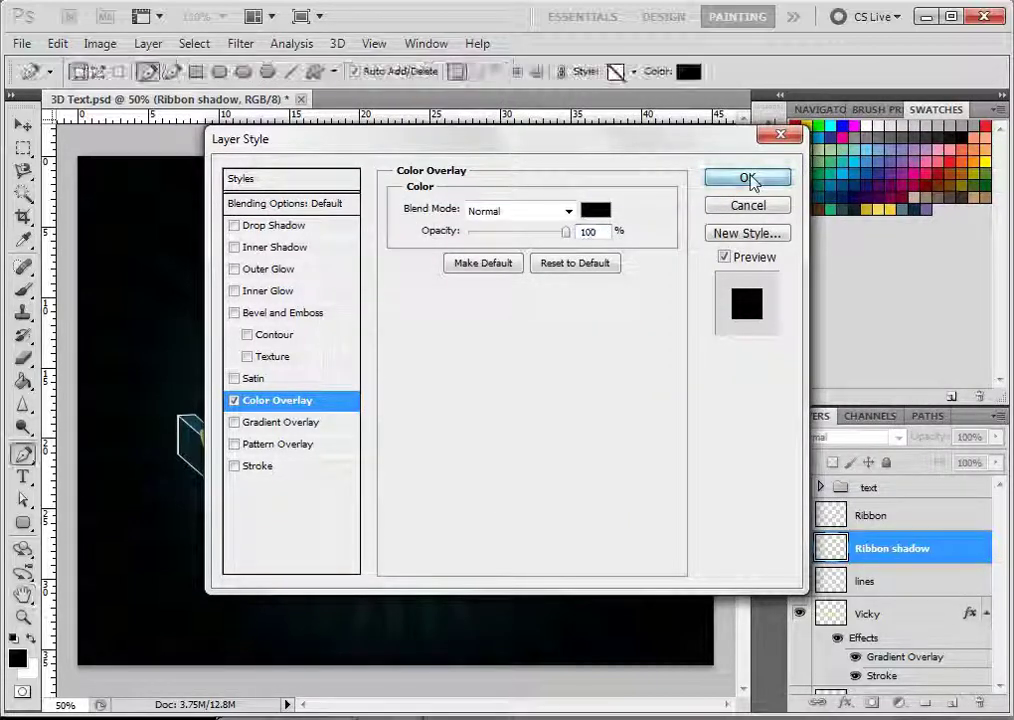
click(749, 180)
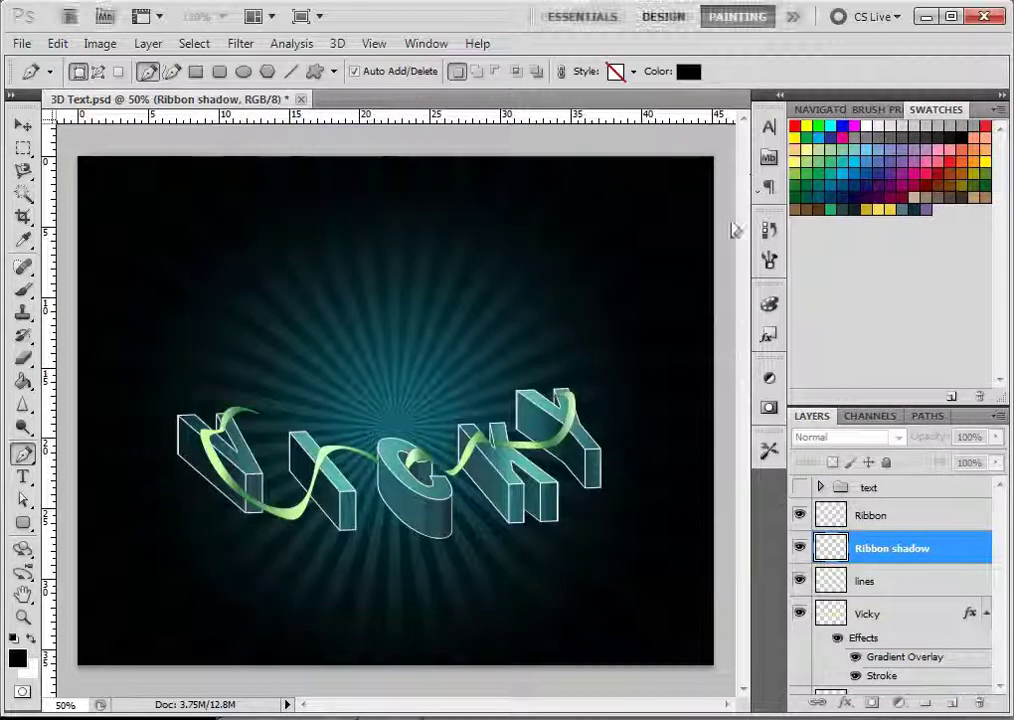
Step: Try offsetting the Ribbon shadow below and to the right of the green ribbon, and undo the move
click(24, 122)
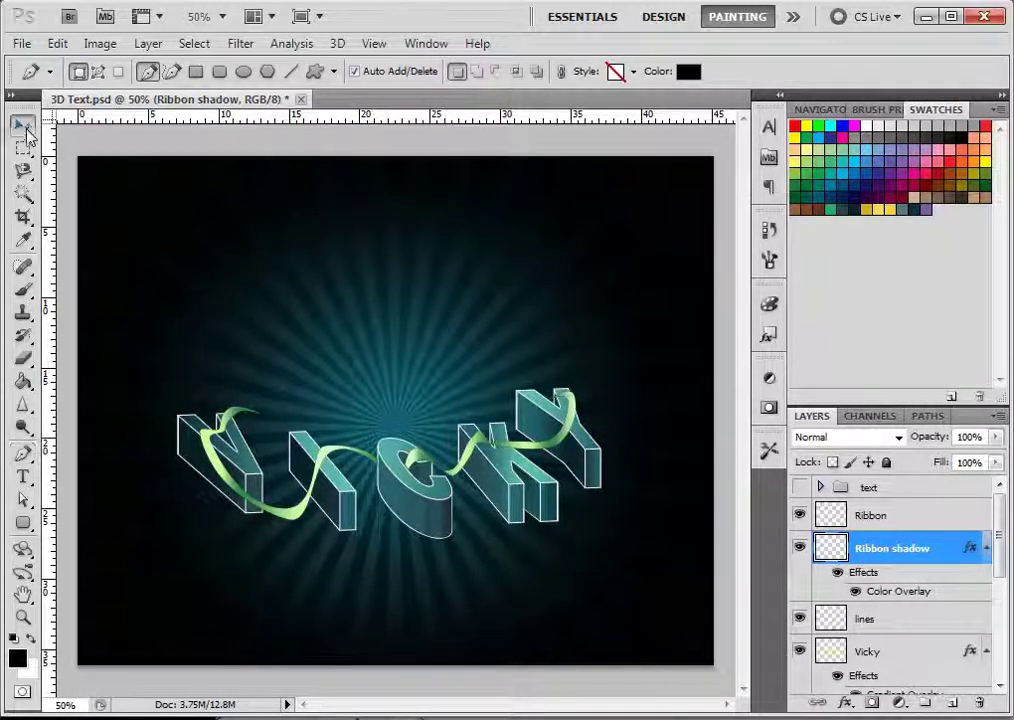
drag(385, 488, 405, 527)
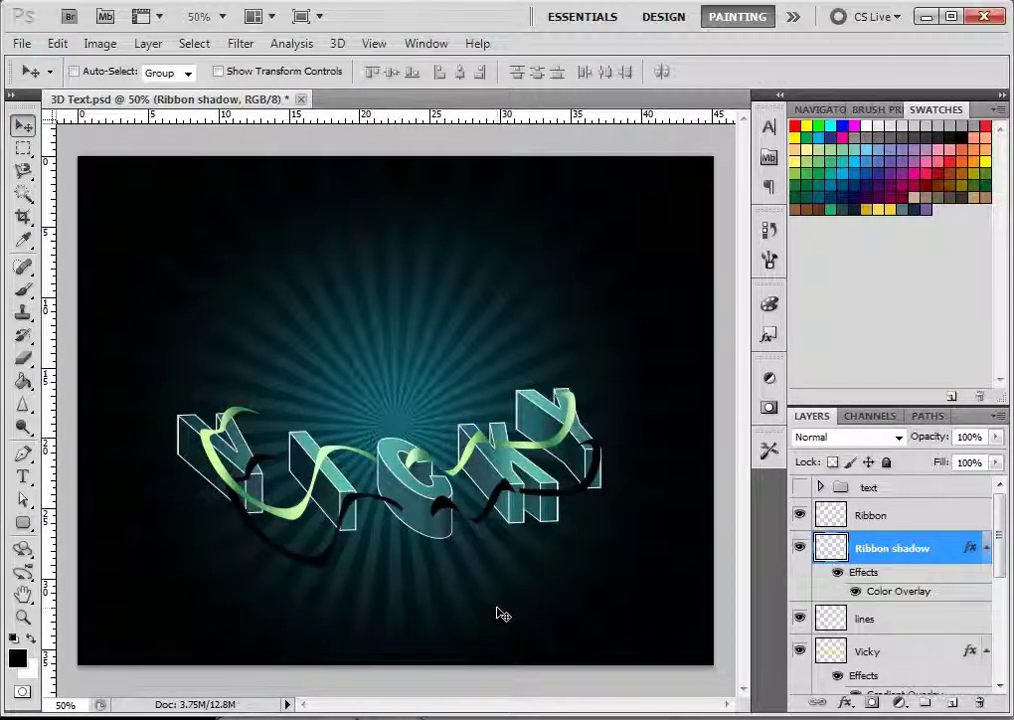
key(ctrl+z)
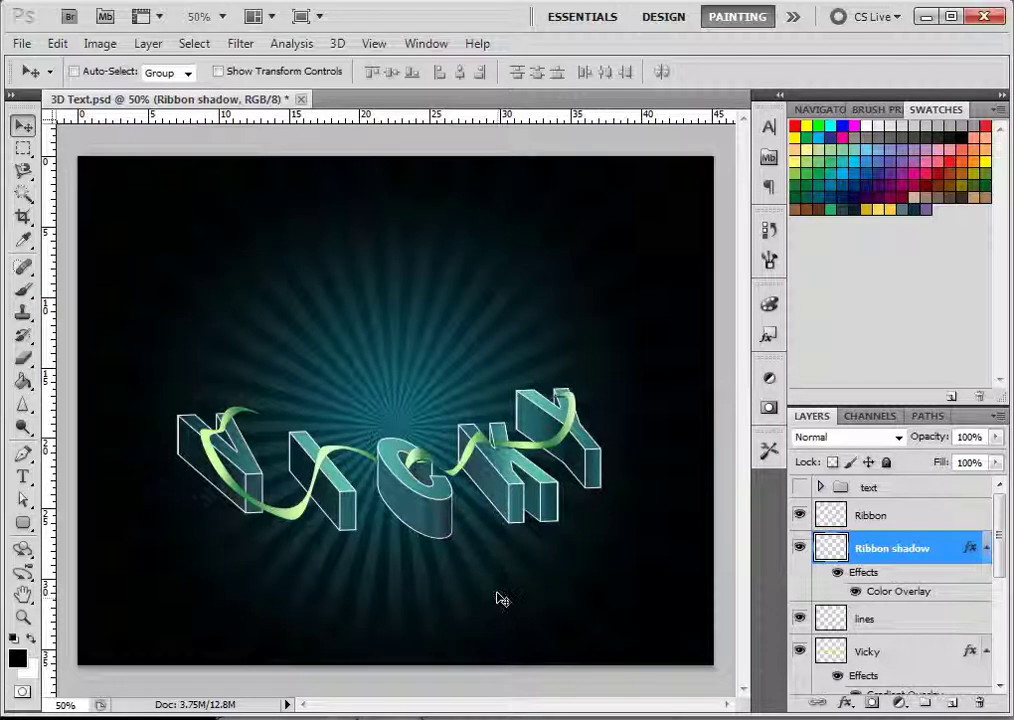
Step: Nudge the Ribbon shadow layer down and slightly left so it sits just beneath the green ribbon
key(Down)
key(Down)
key(Down)
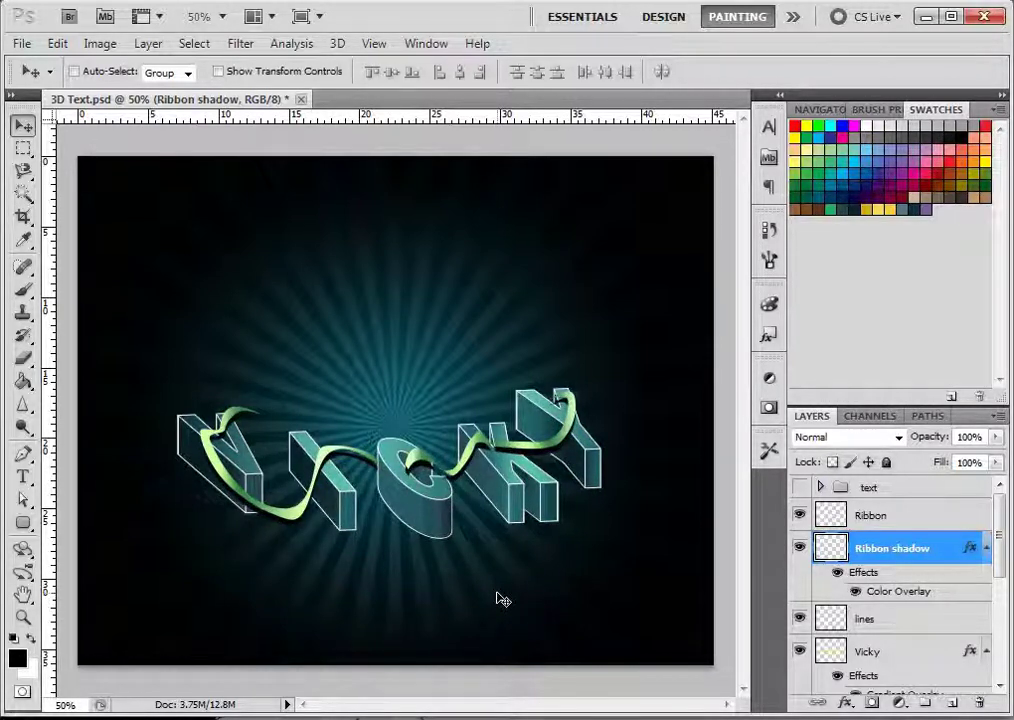
key(Left)
key(Left)
key(Left)
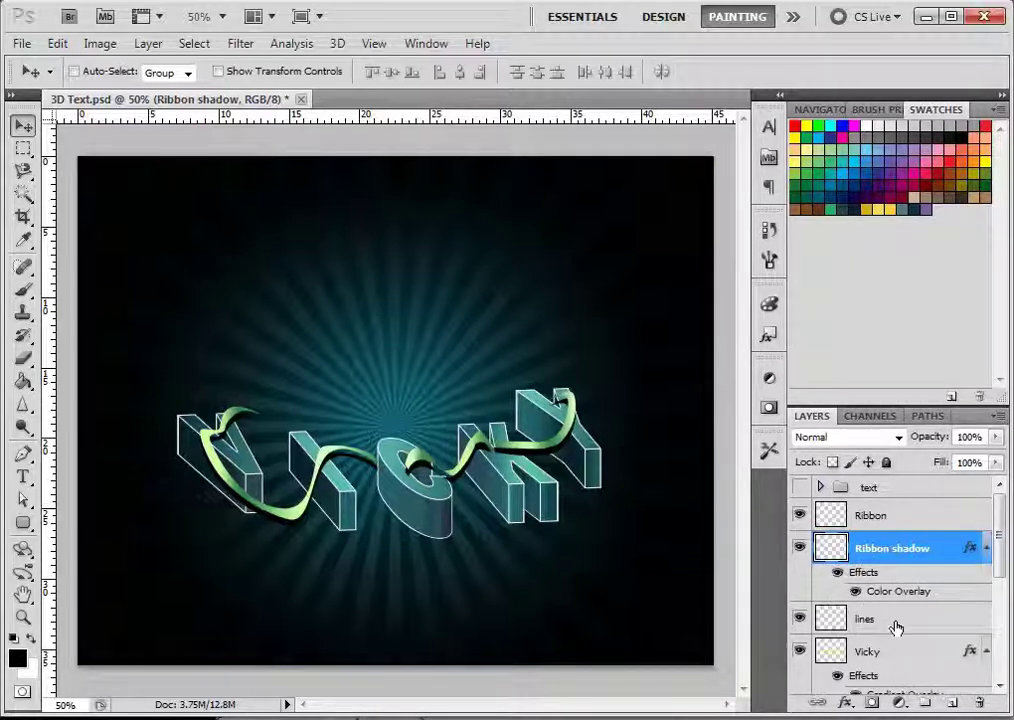
Step: Add an empty layer directly above Ribbon shadow and merge the two layers to bake in the Color Overlay
click(951, 704)
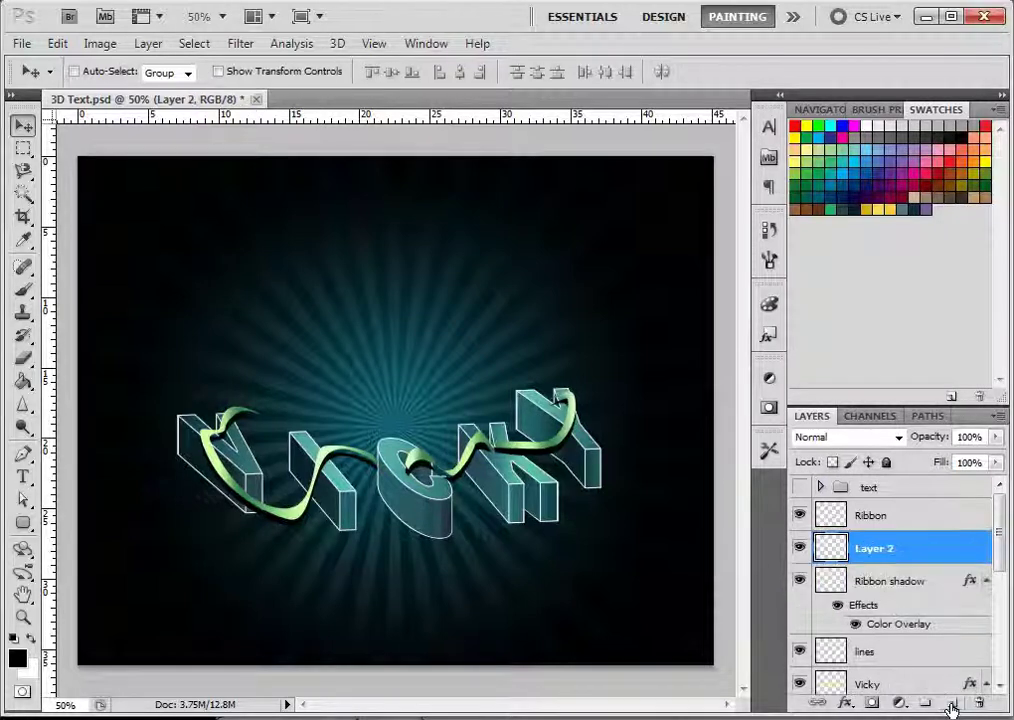
shift+click(891, 582)
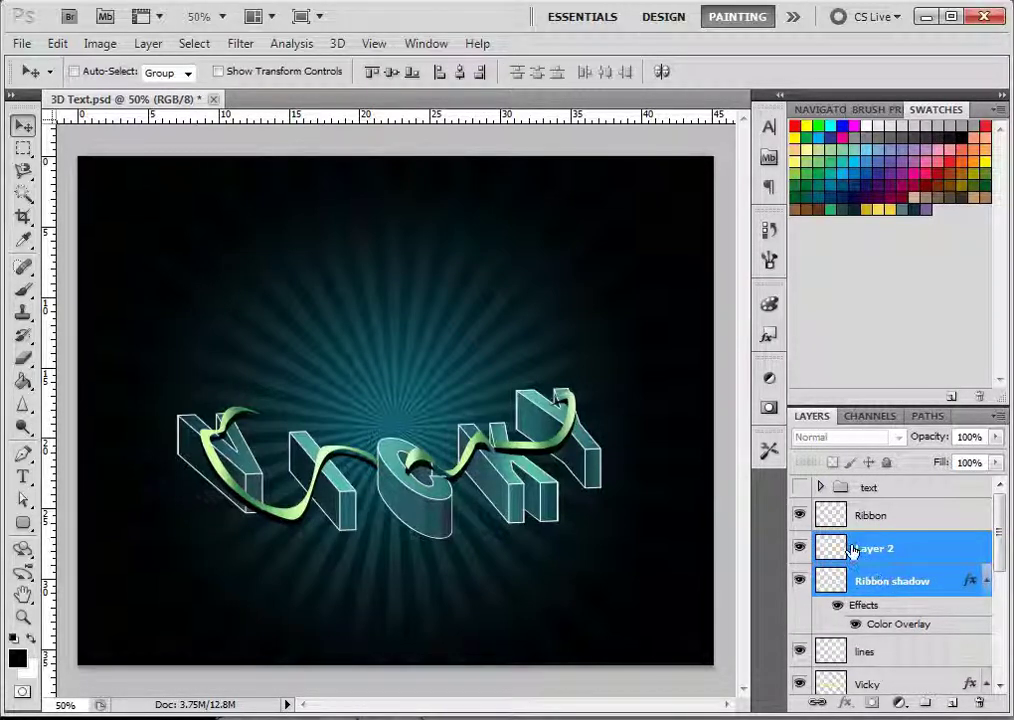
right_click(857, 552)
key(Escape)
right_click(868, 520)
click(862, 590)
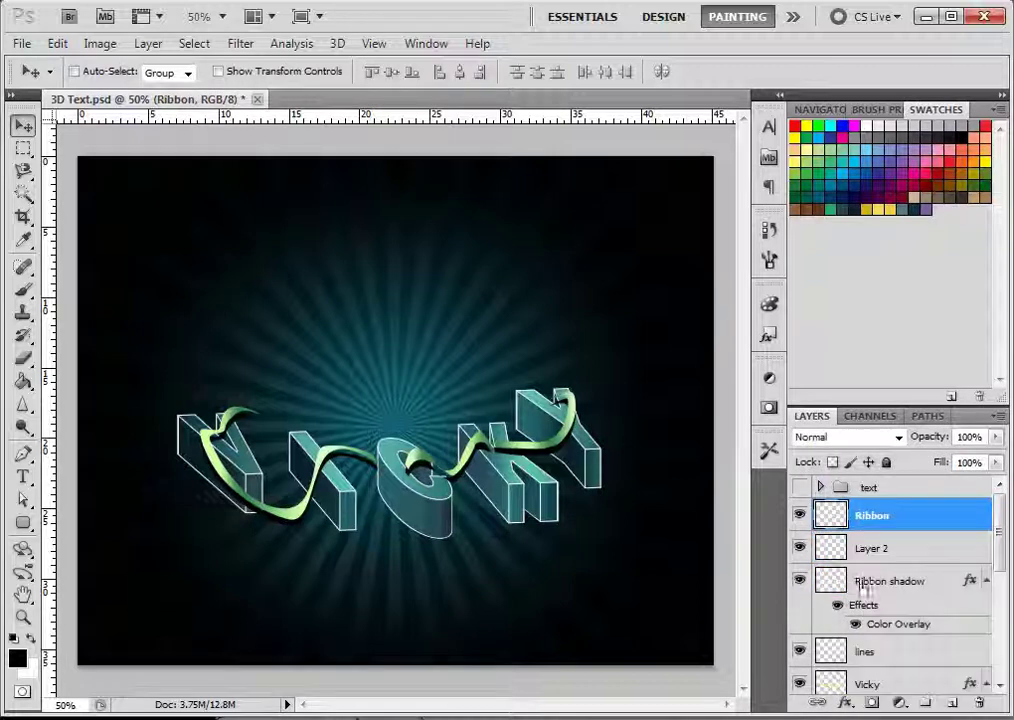
click(872, 581)
shift+click(867, 548)
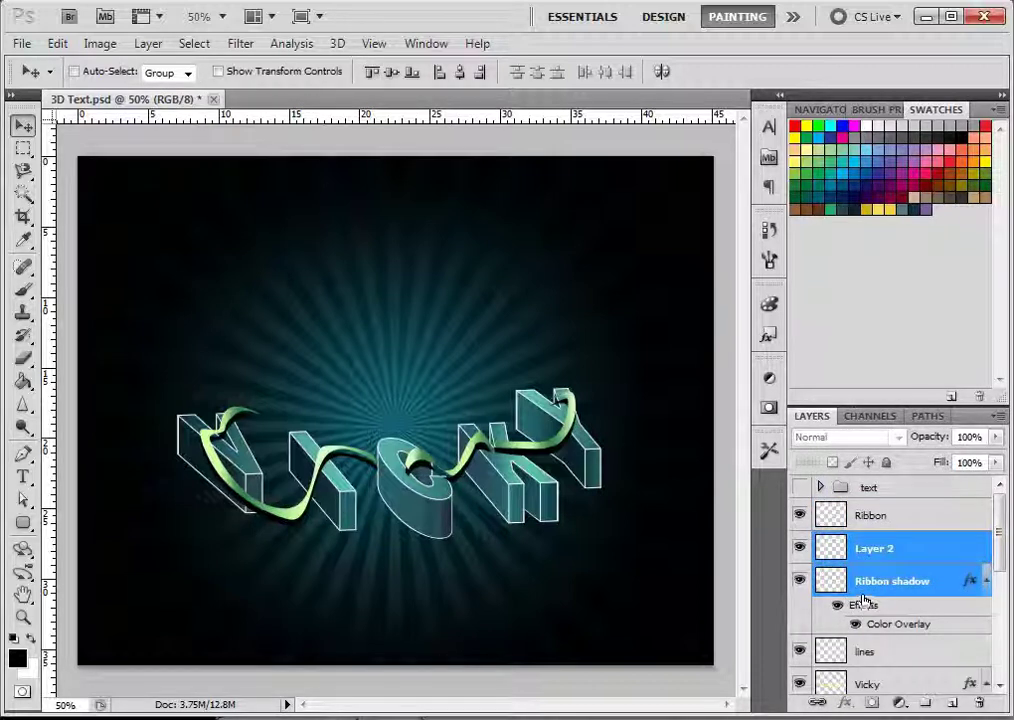
right_click(862, 597)
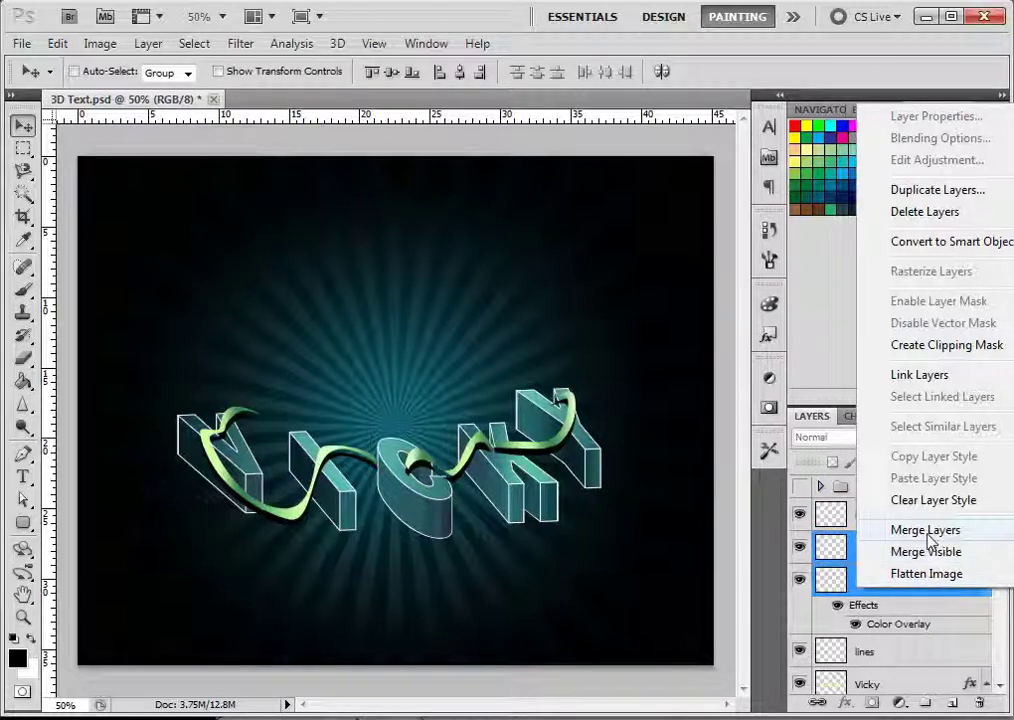
click(928, 537)
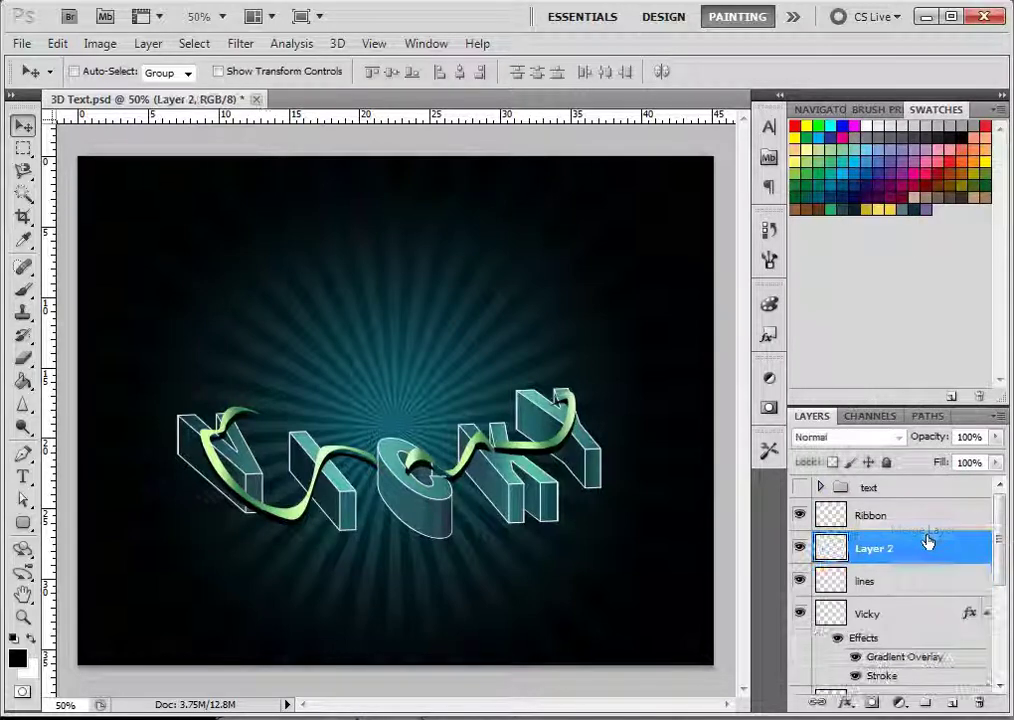
Step: Rename the merged layer as "Ribbon Shadow"
right_click(872, 559)
key(Escape)
double_click(873, 549)
text(Ribbon)
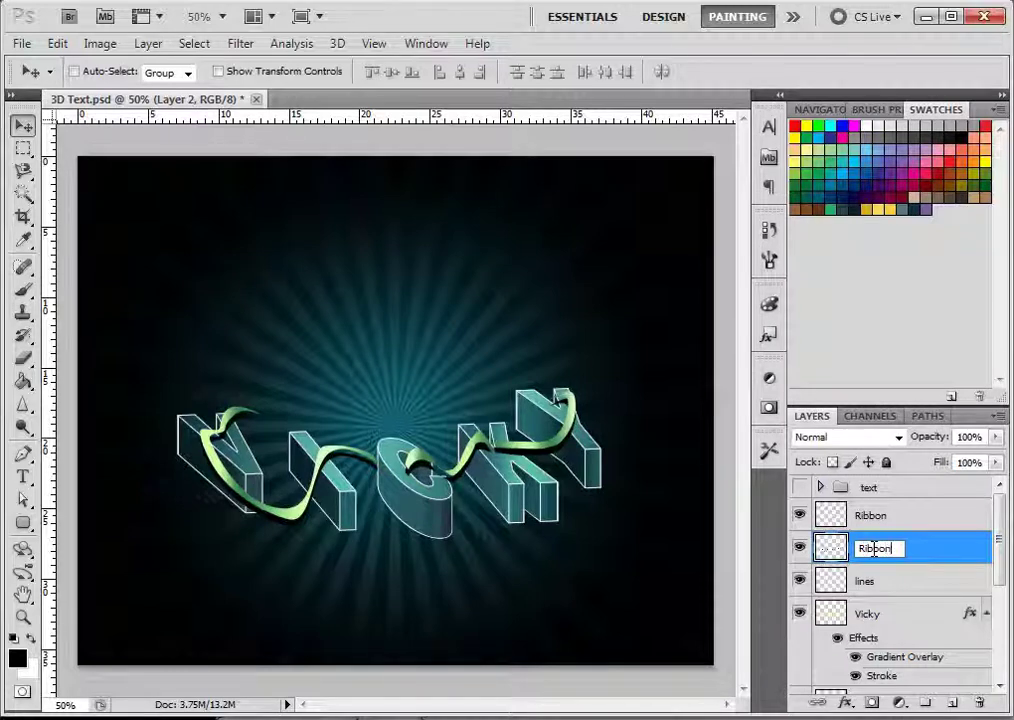
text( Shad)
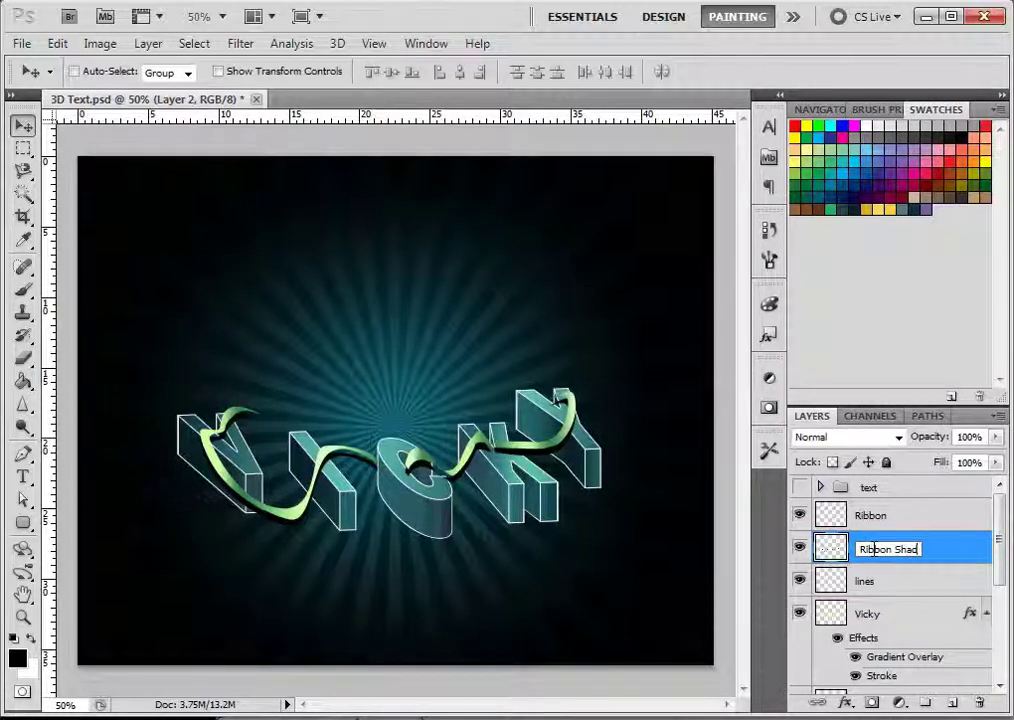
text(ow)
key(Return)
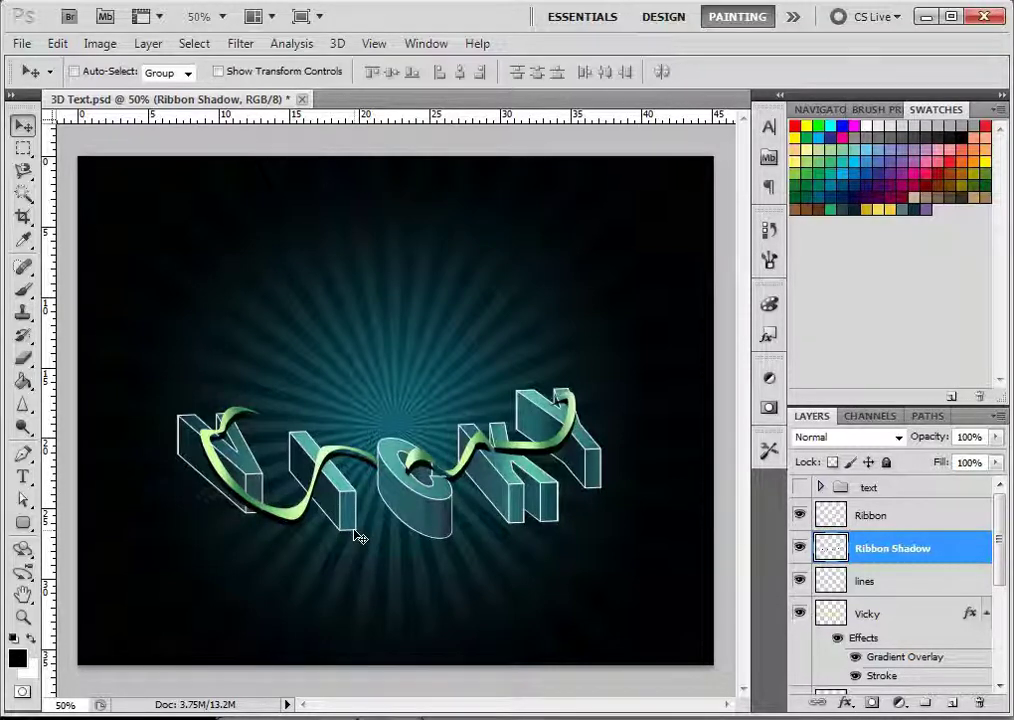
Step: Show the Navigator and use it to examine the ribbon and its shadow around the V, I and C at about 165% zoom
key(ctrl+plus)
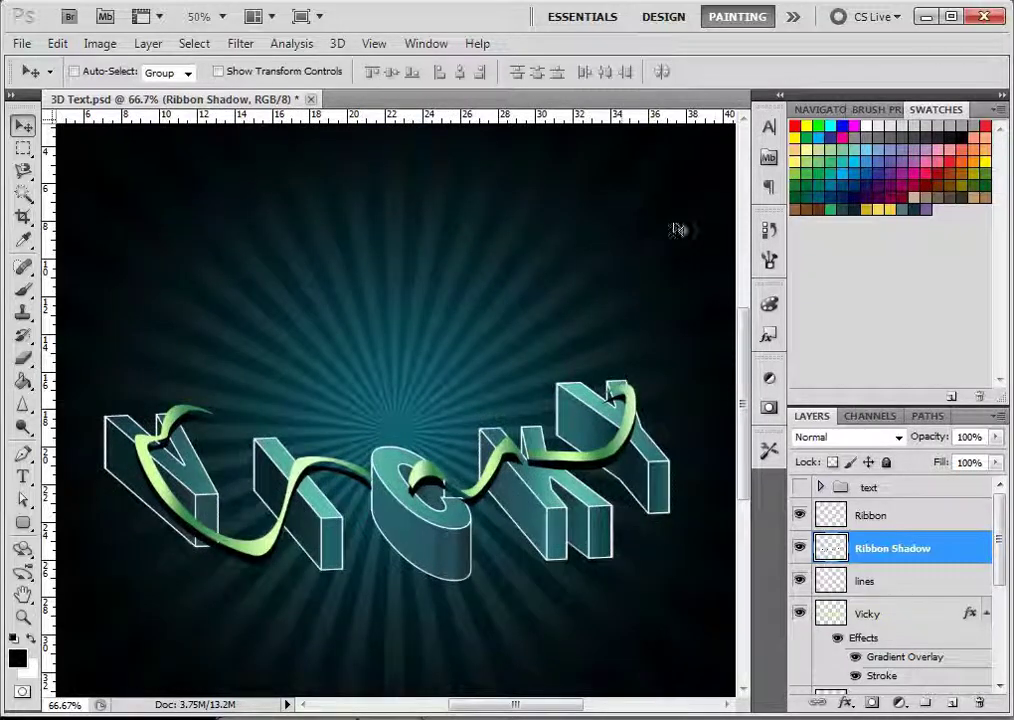
click(426, 44)
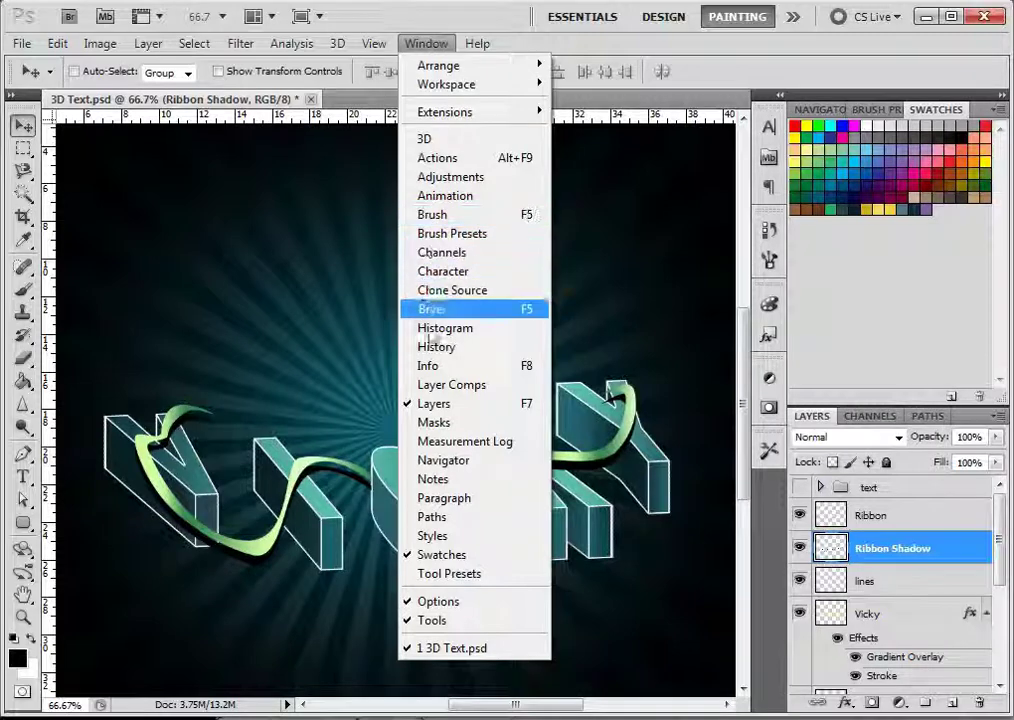
click(464, 462)
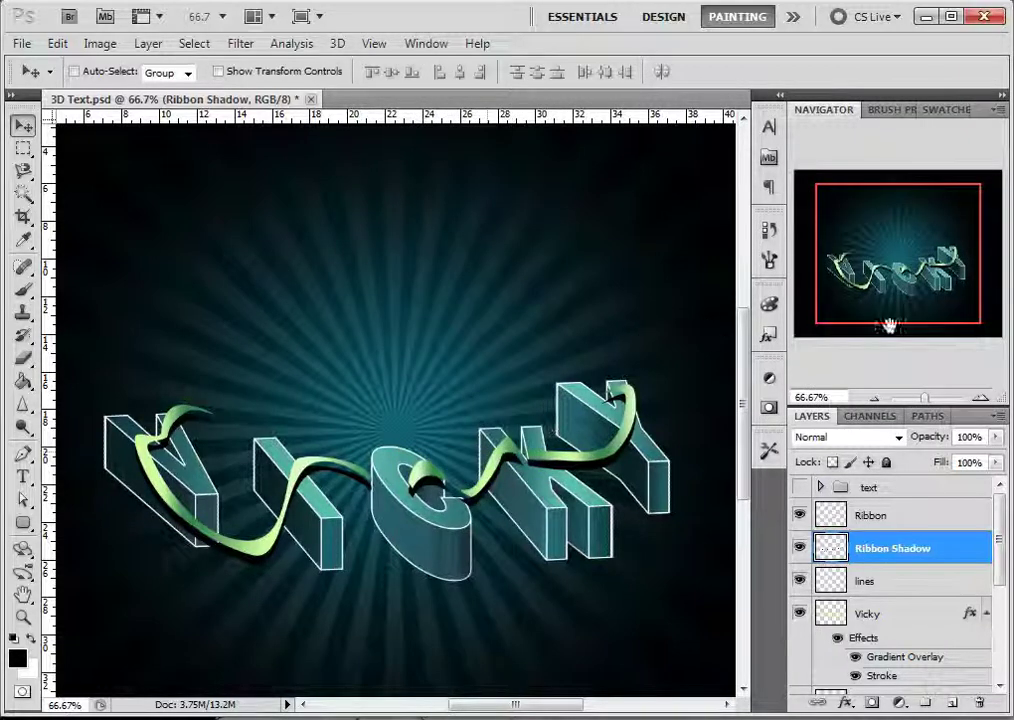
drag(924, 399, 934, 398)
mouse_move(904, 274)
mouse_down()
mouse_move(896, 265)
mouse_move(900, 279)
mouse_up()
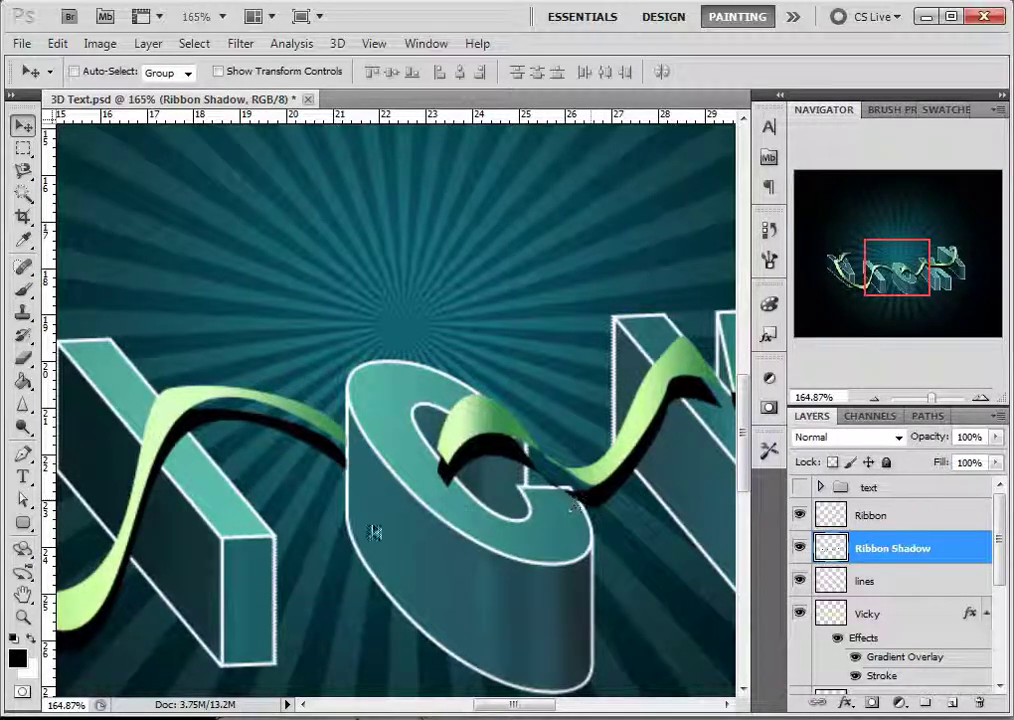
drag(878, 275, 851, 270)
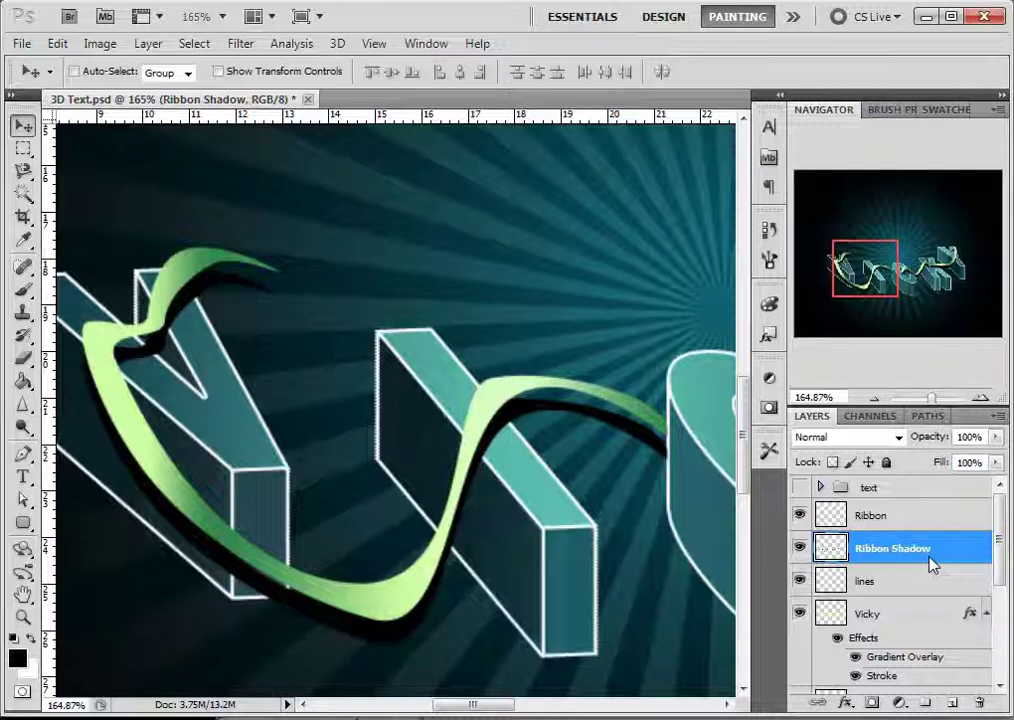
Step: Try the blend modes from Dissolve through Saturation on the Ribbon Shadow layer, and go back through Overlay to Hard Light
click(899, 439)
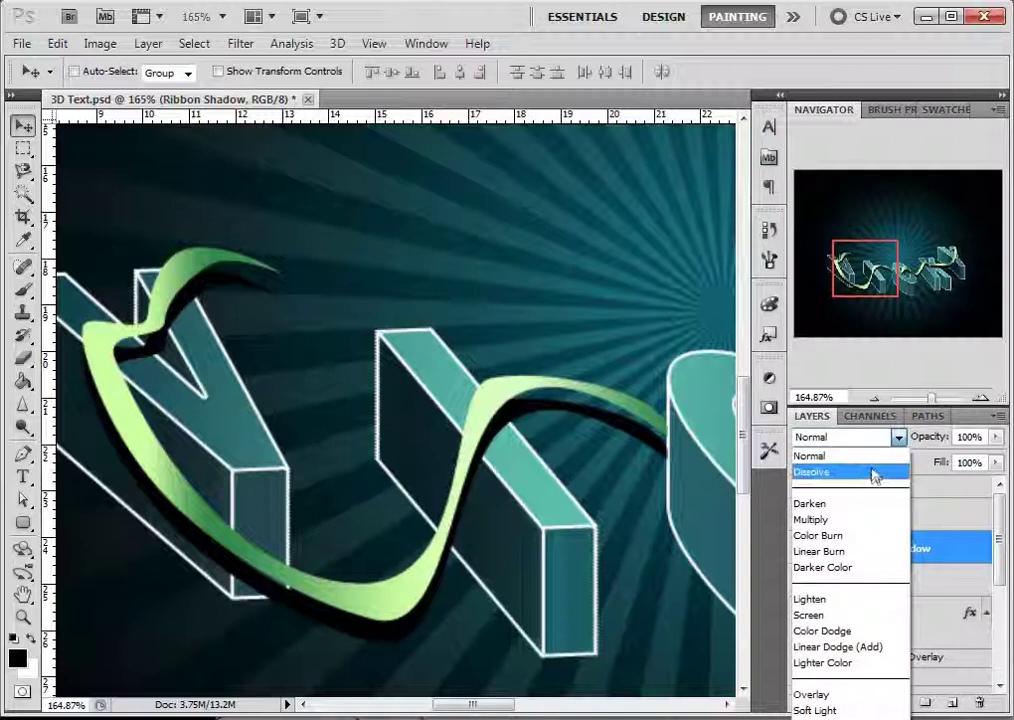
click(873, 472)
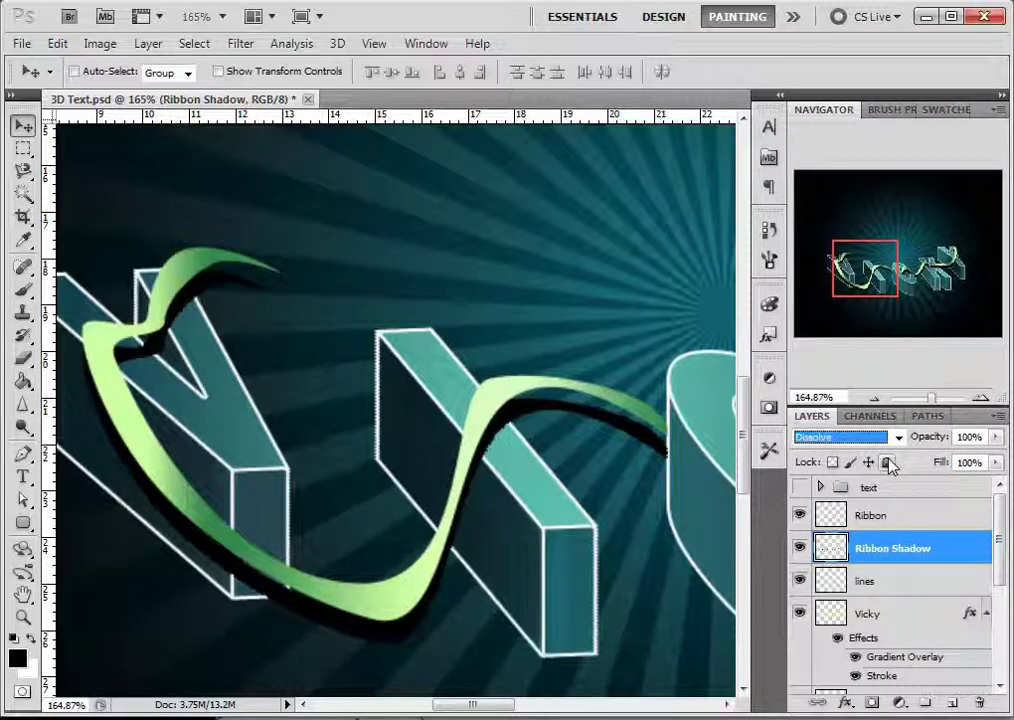
key(Down)
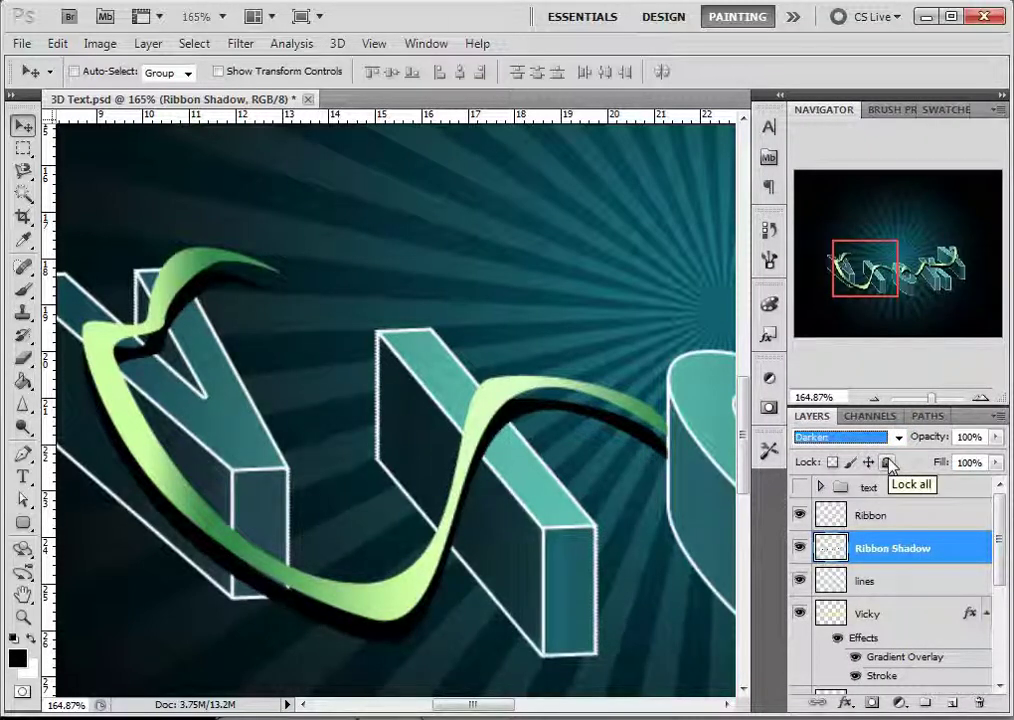
key(Down)
key(Down)
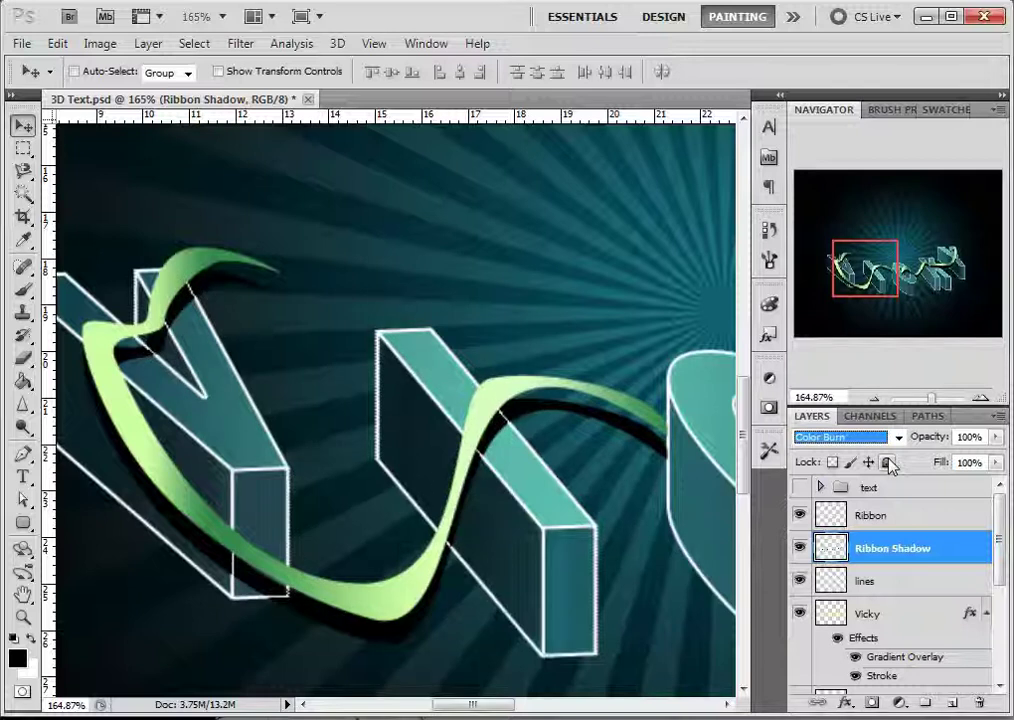
key(Down)
key(Down)
key(Down)
key(Down)
key(Down)
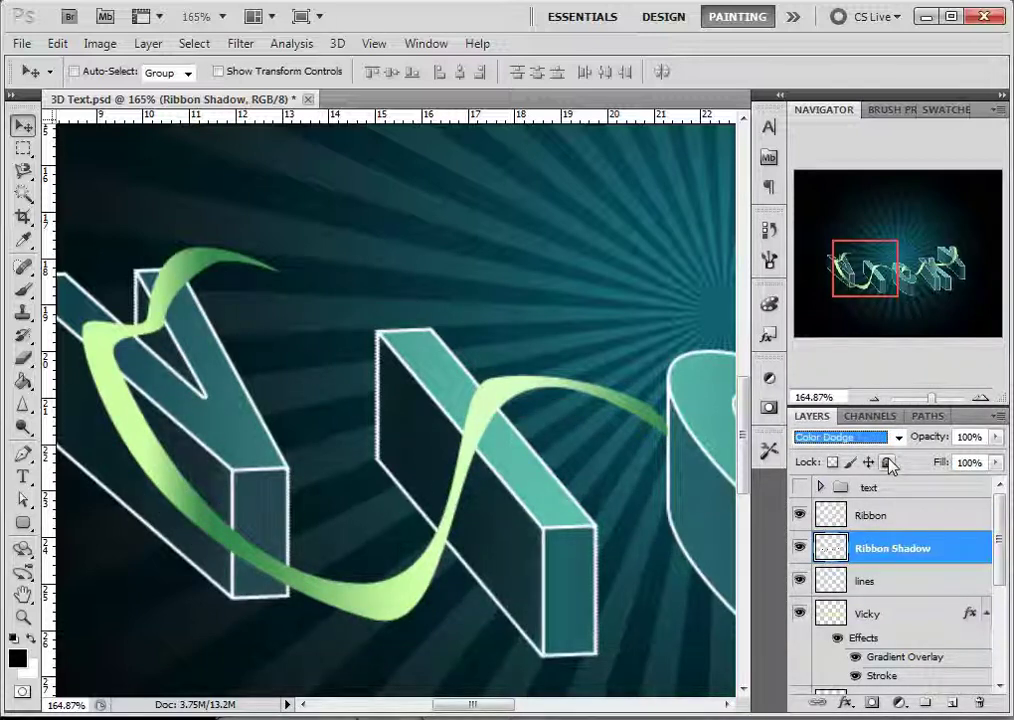
key(Down)
key(Down)
key(Down)
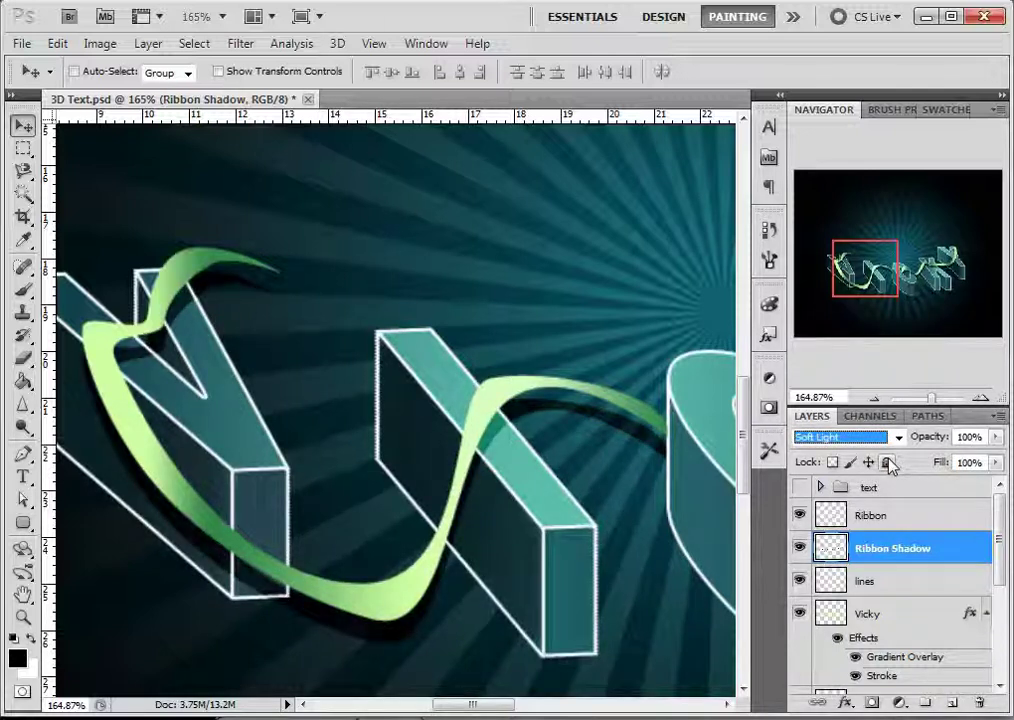
key(Down)
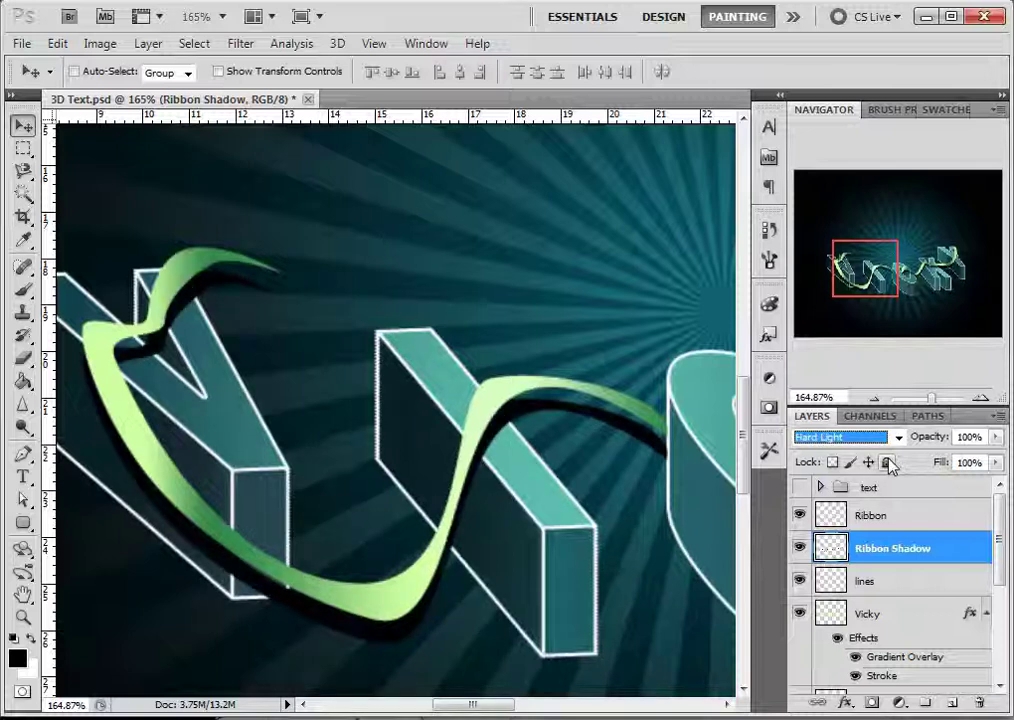
key(Down)
key(Down)
key(Down)
key(Down)
key(Down)
key(Down)
key(Down)
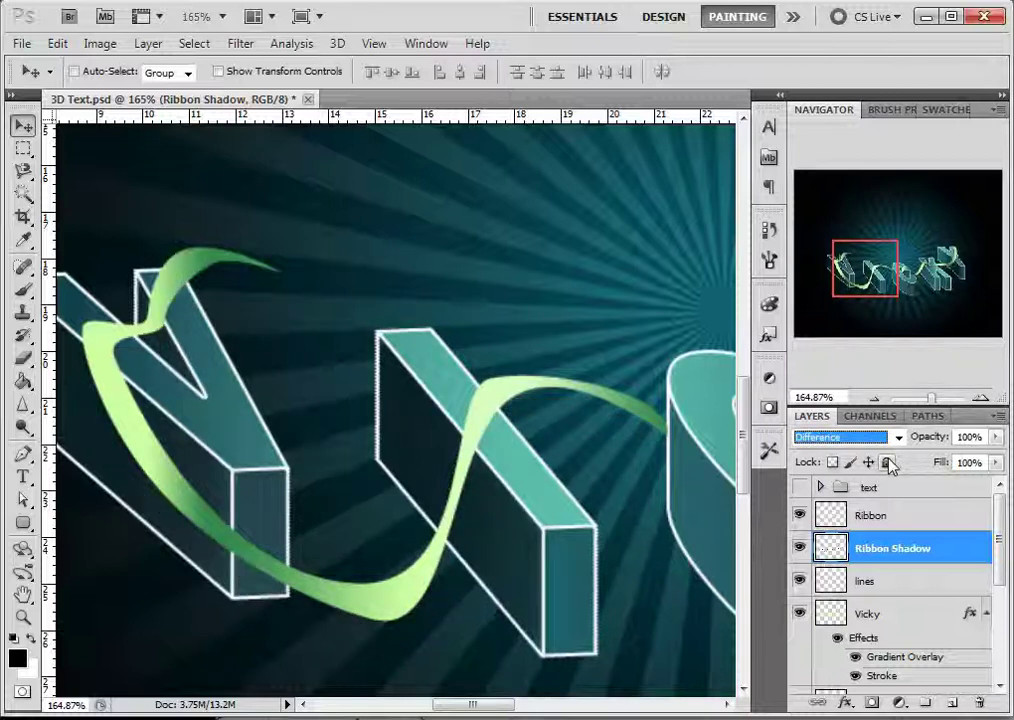
key(Down)
key(Down)
key(Down)
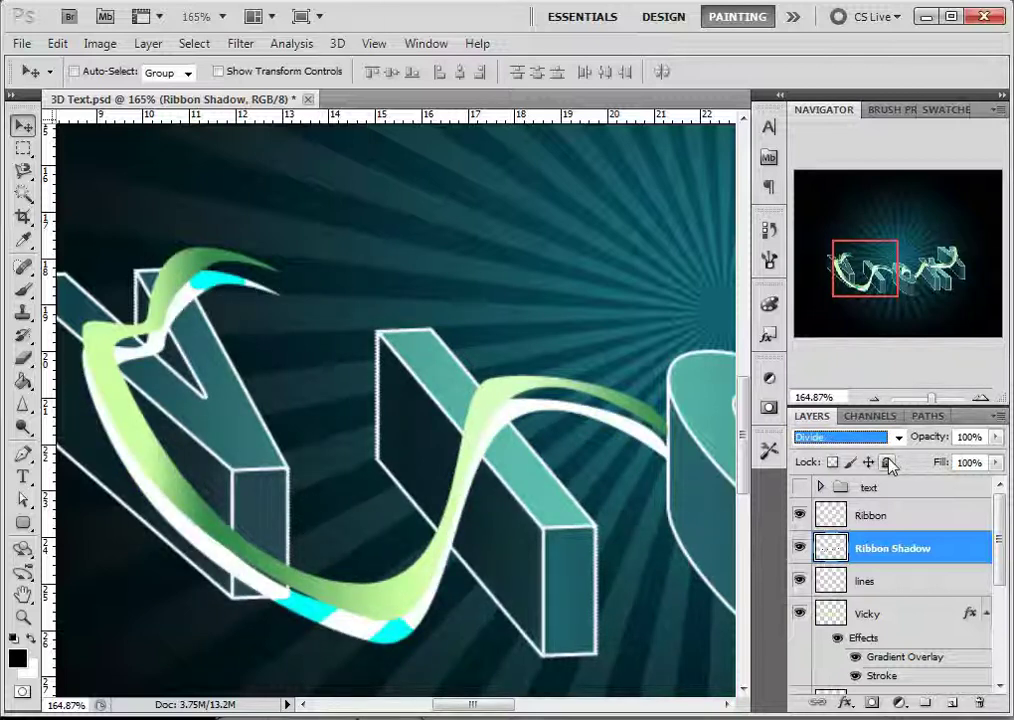
key(Down)
key(Down)
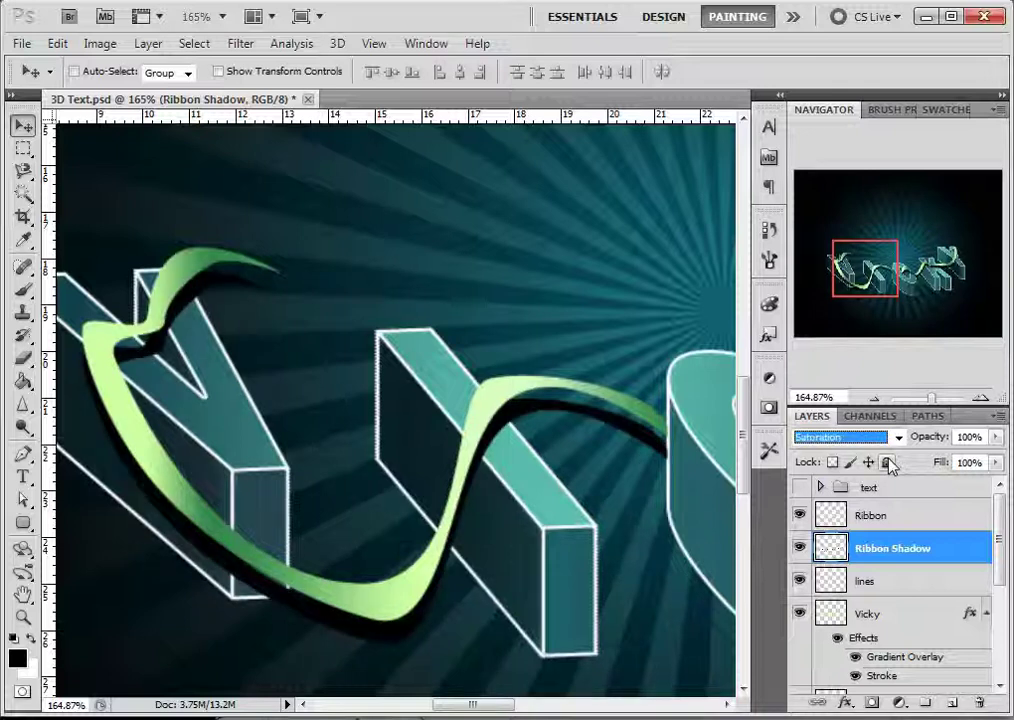
key(p)
key(Up)
key(Up)
key(Up)
key(Up)
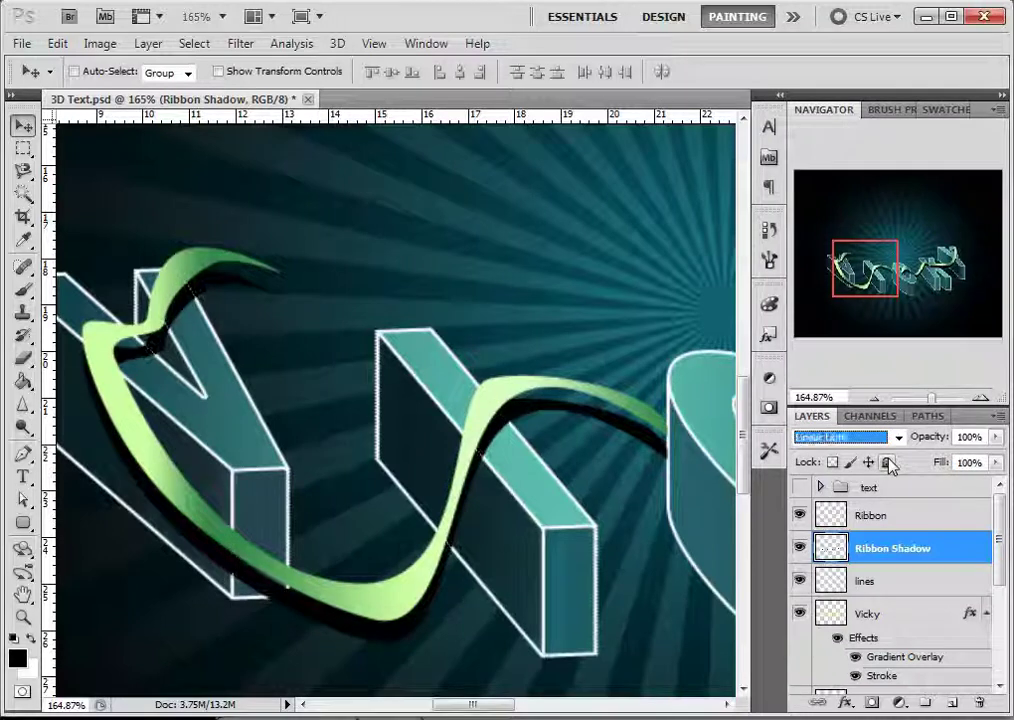
key(Up)
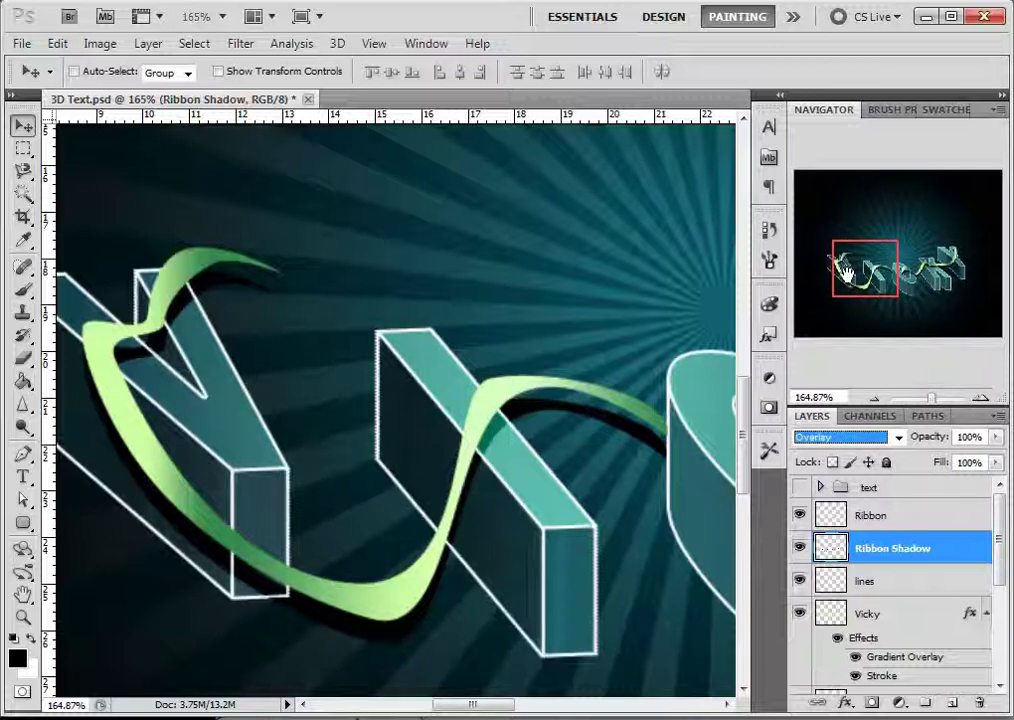
key(Down)
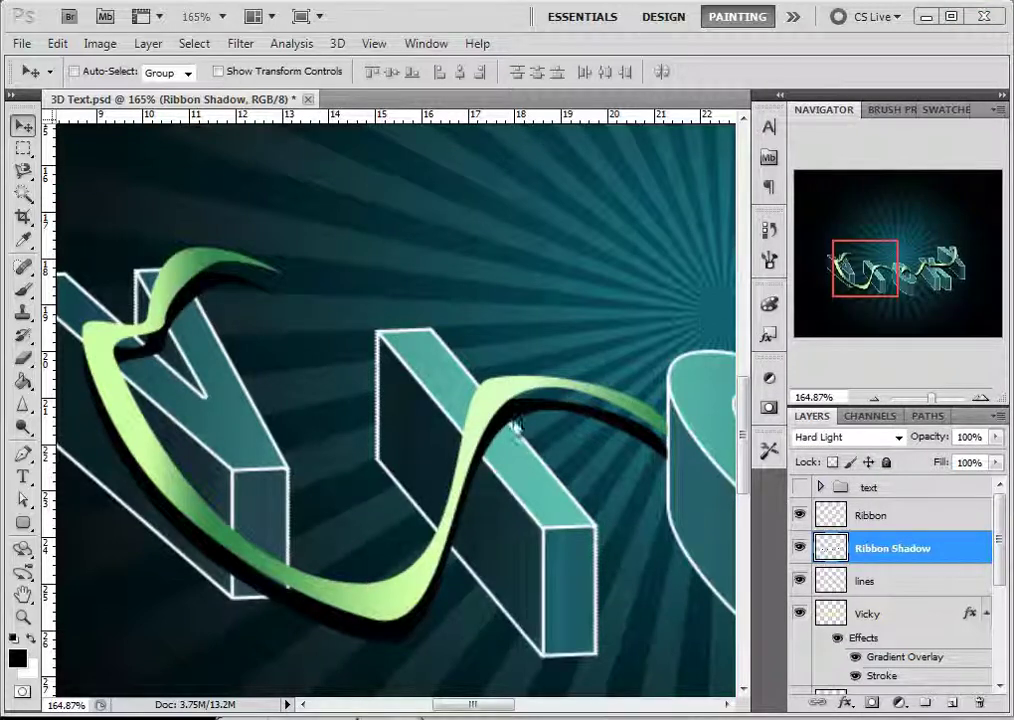
Step: Compare Overlay with Hard Light on the Ribbon Shadow layer and return its blend mode to Normal
click(869, 445)
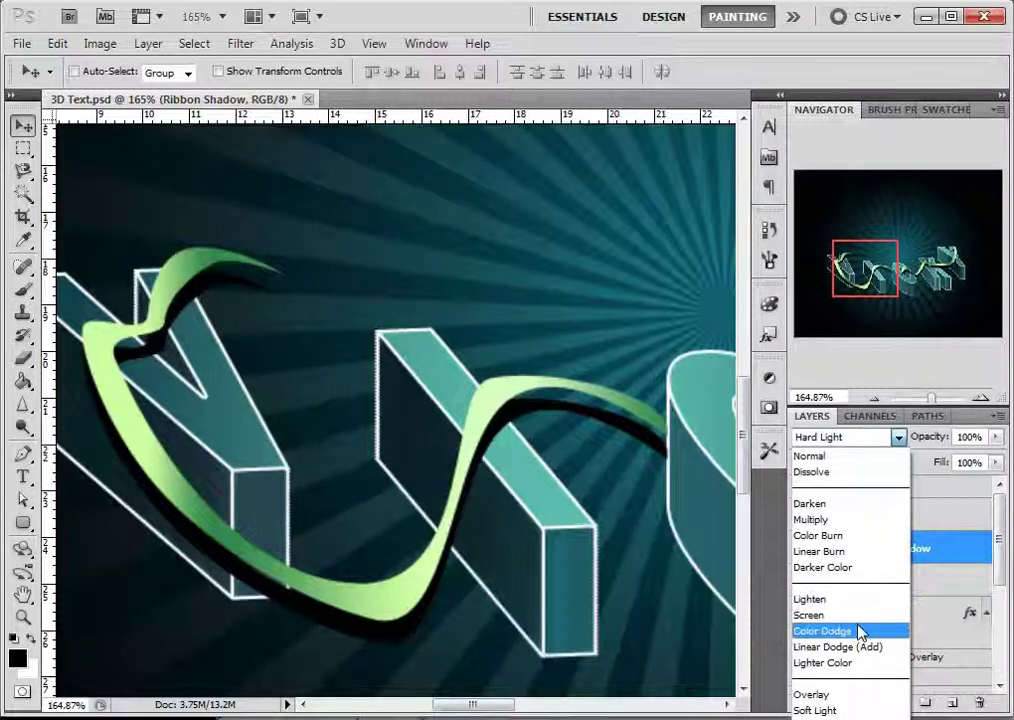
click(855, 696)
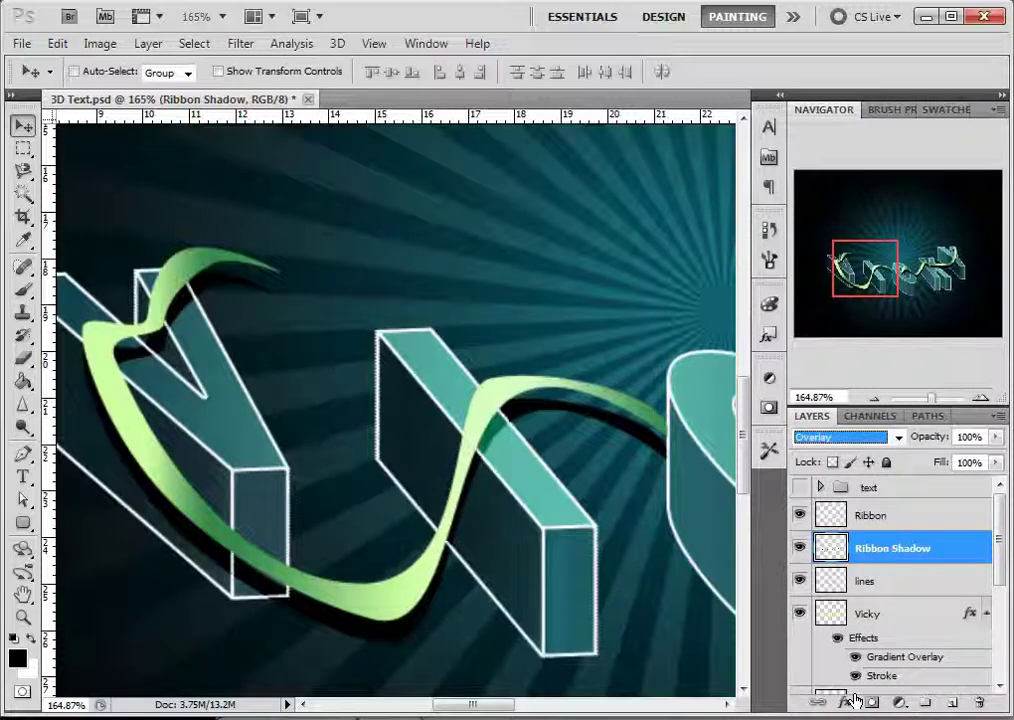
click(850, 437)
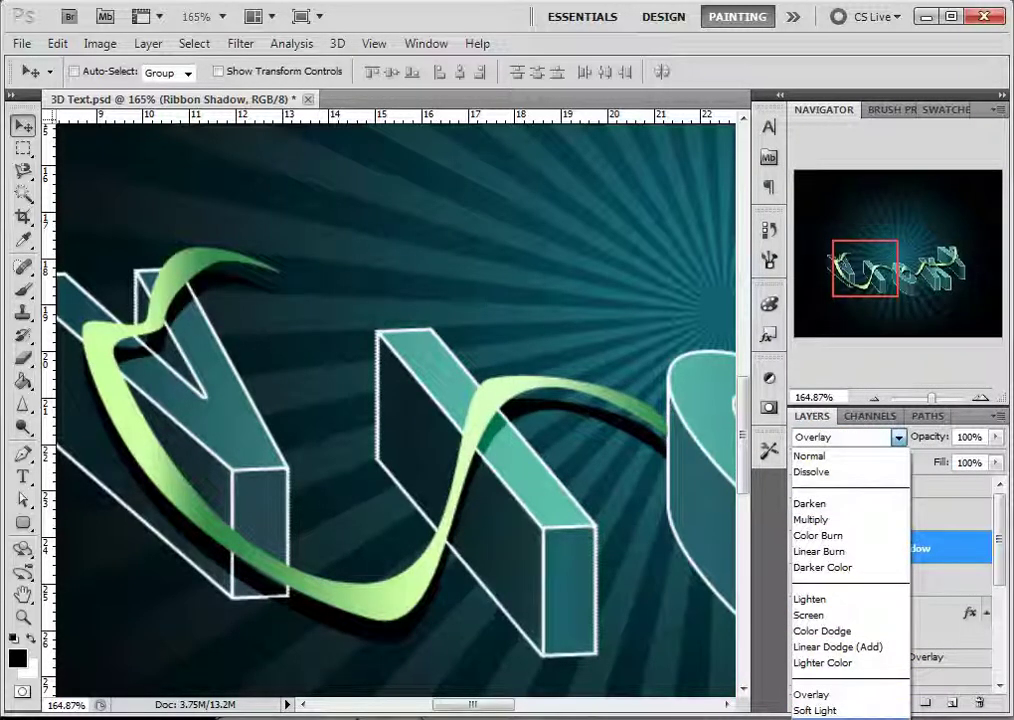
click(823, 716)
click(872, 447)
click(864, 468)
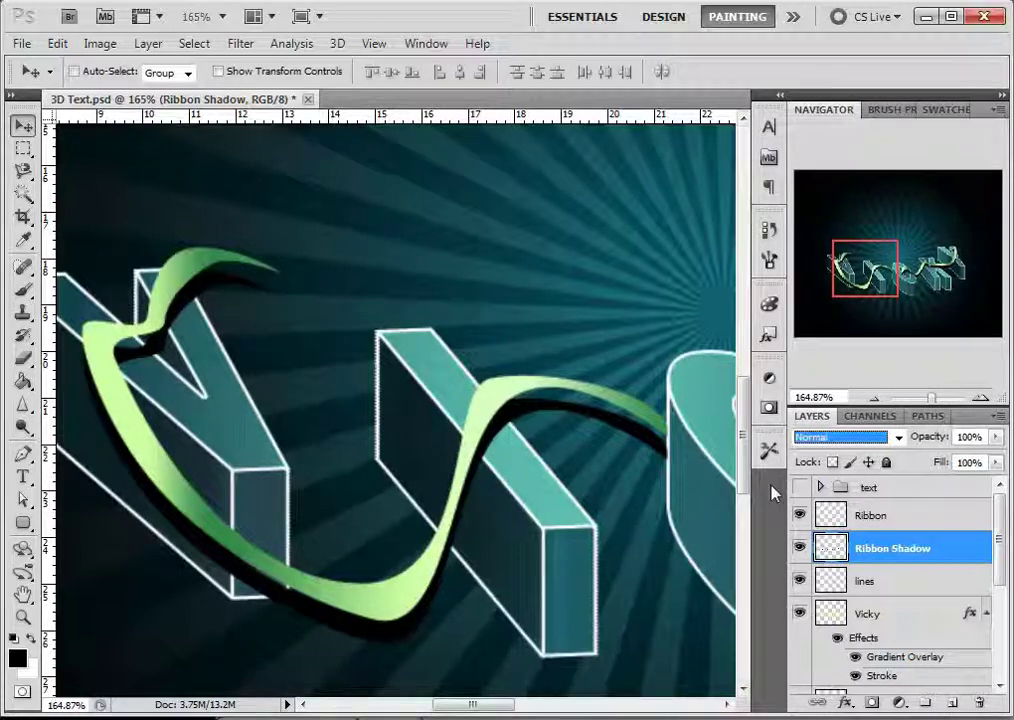
Step: Float the Layers panel over the canvas and enlarge it to show more layers
drag(812, 416, 475, 276)
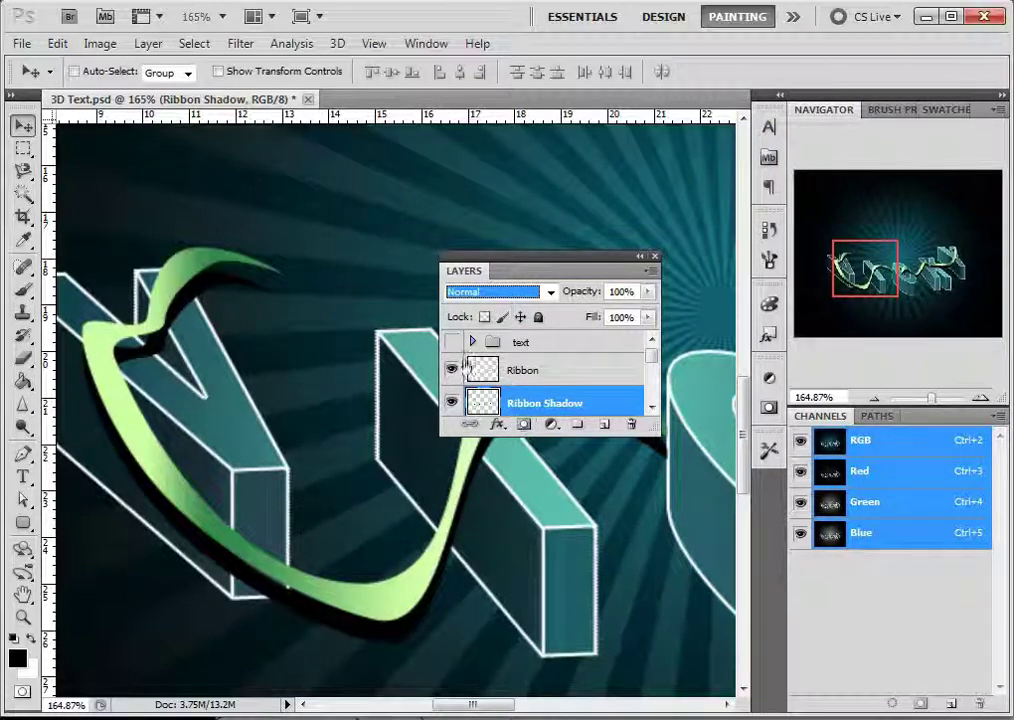
drag(656, 430, 688, 517)
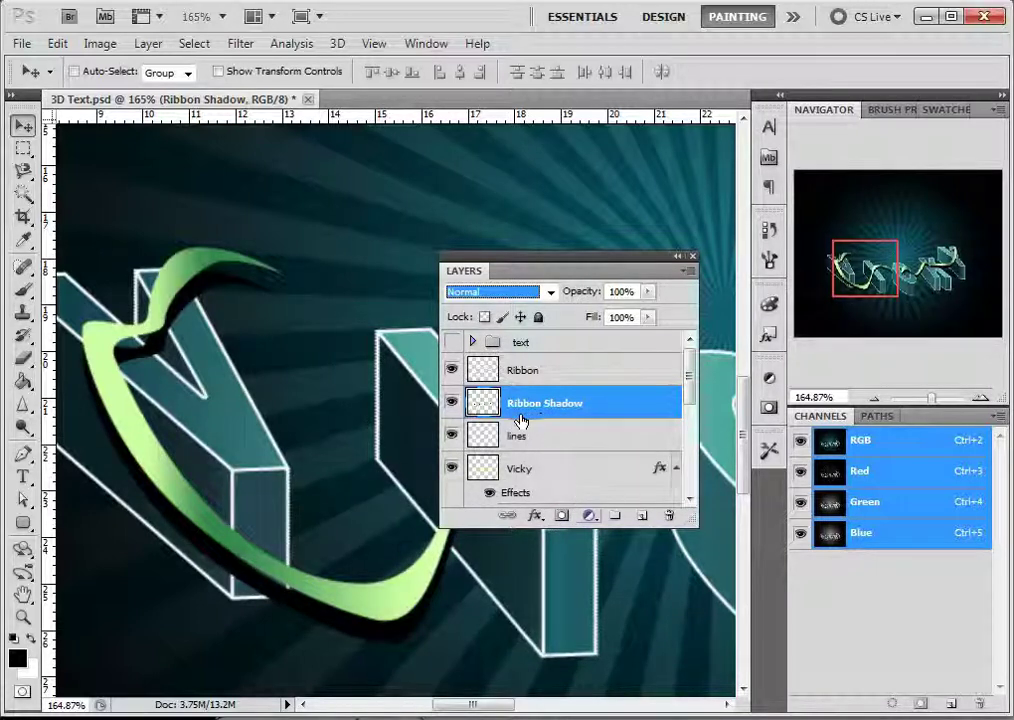
Step: Add a layer mask to the Ribbon Shadow layer, dock the Layers panel beside Channels and Paths, and make the mask active
click(561, 515)
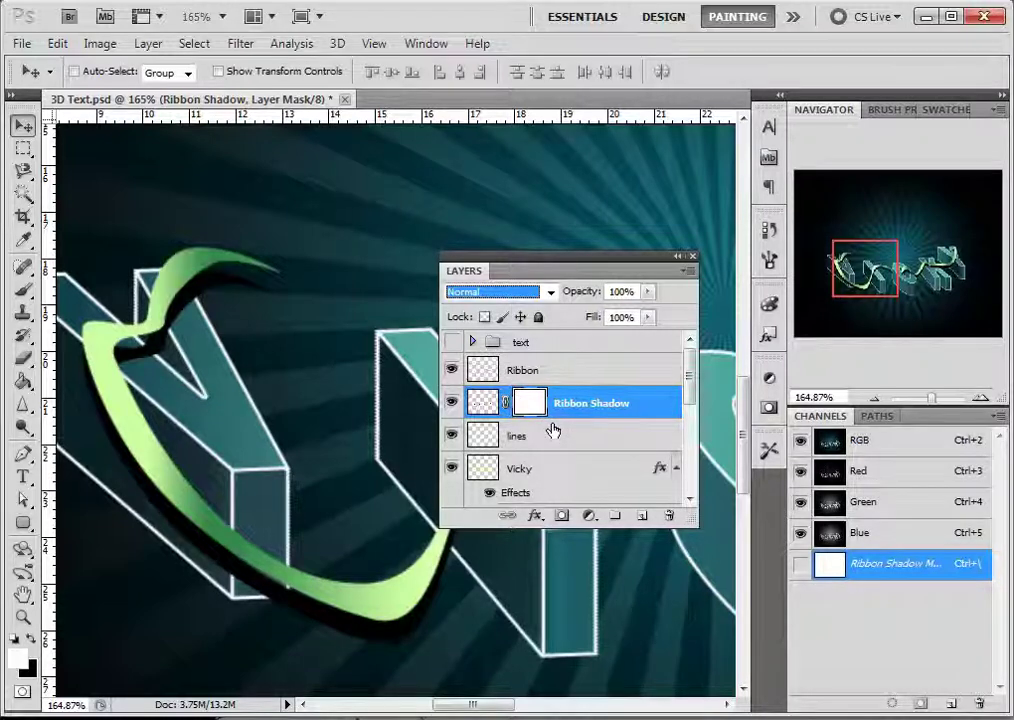
drag(470, 278, 832, 414)
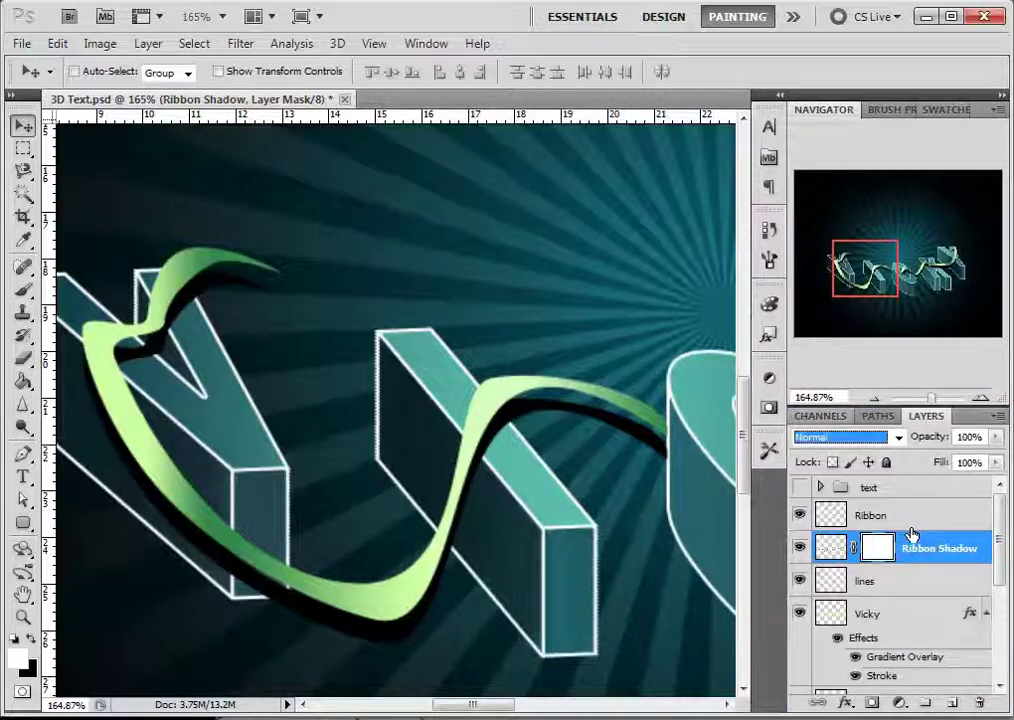
click(833, 555)
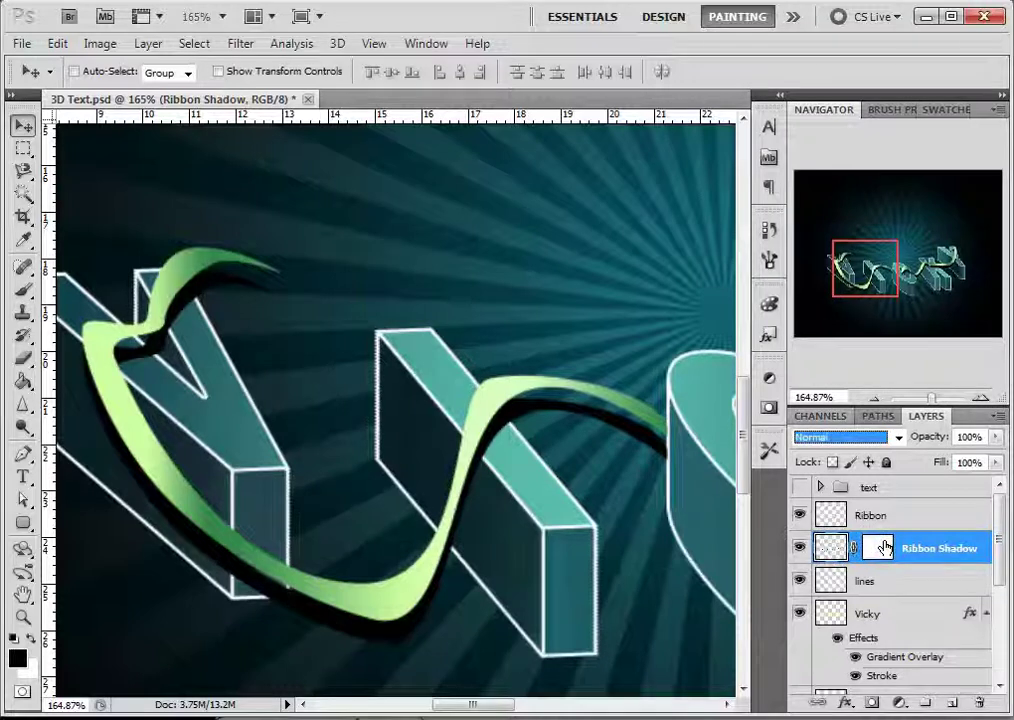
click(883, 547)
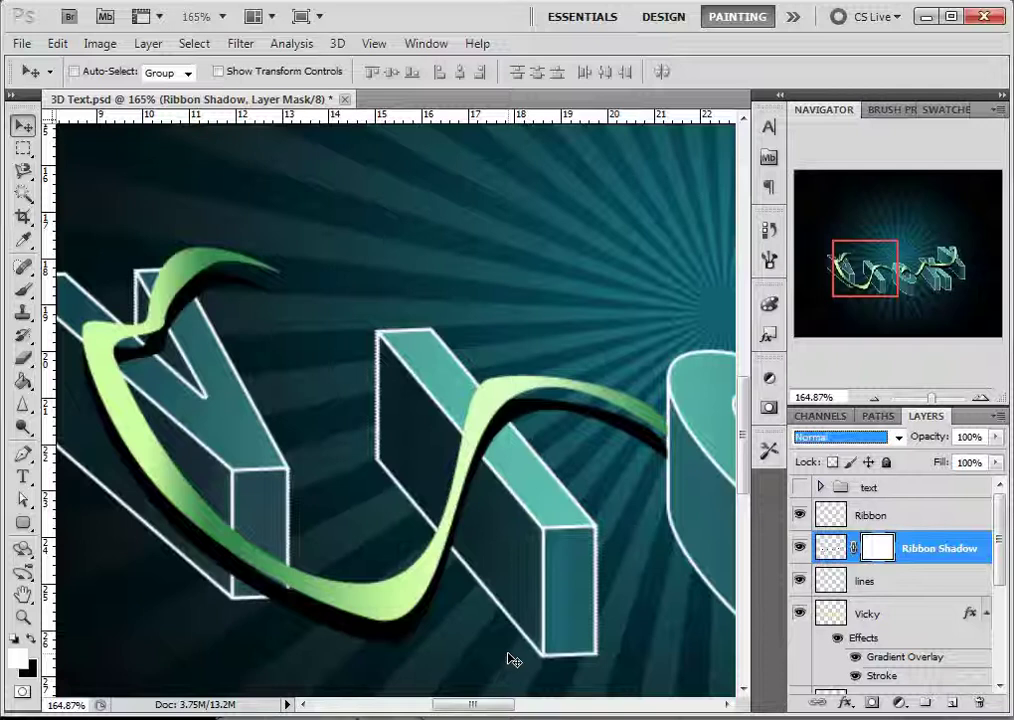
Step: Swap the foreground and background colours so the foreground is black, and check it as 000000 in the Color Picker
click(31, 639)
click(17, 658)
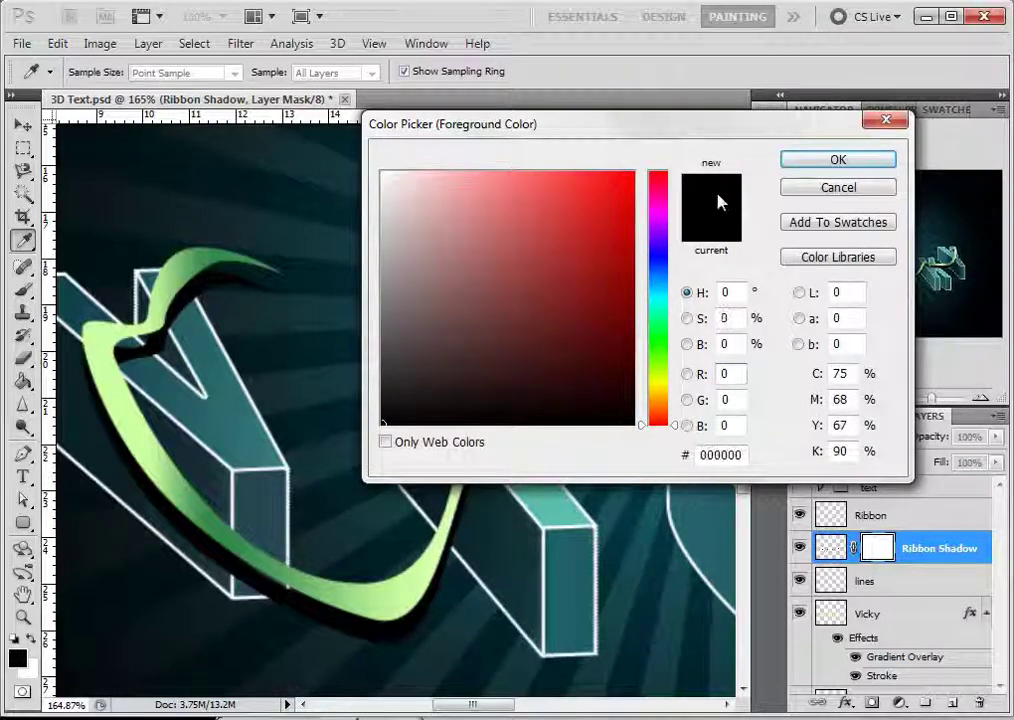
click(838, 160)
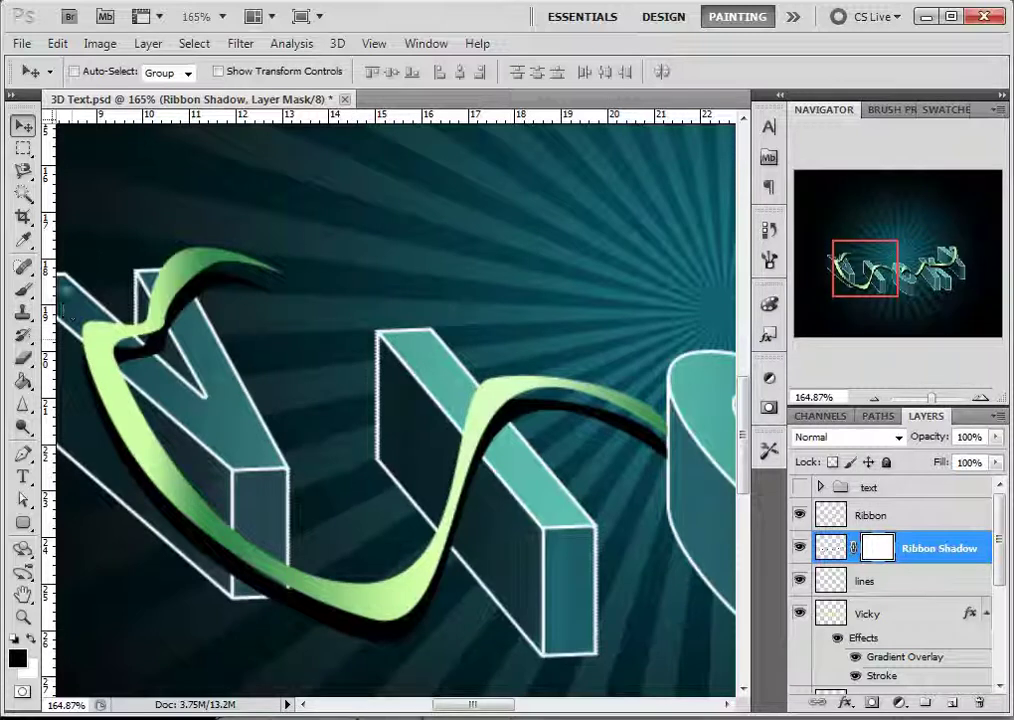
Step: Activate the Brush tool and open its preset picker over the canvas
click(24, 290)
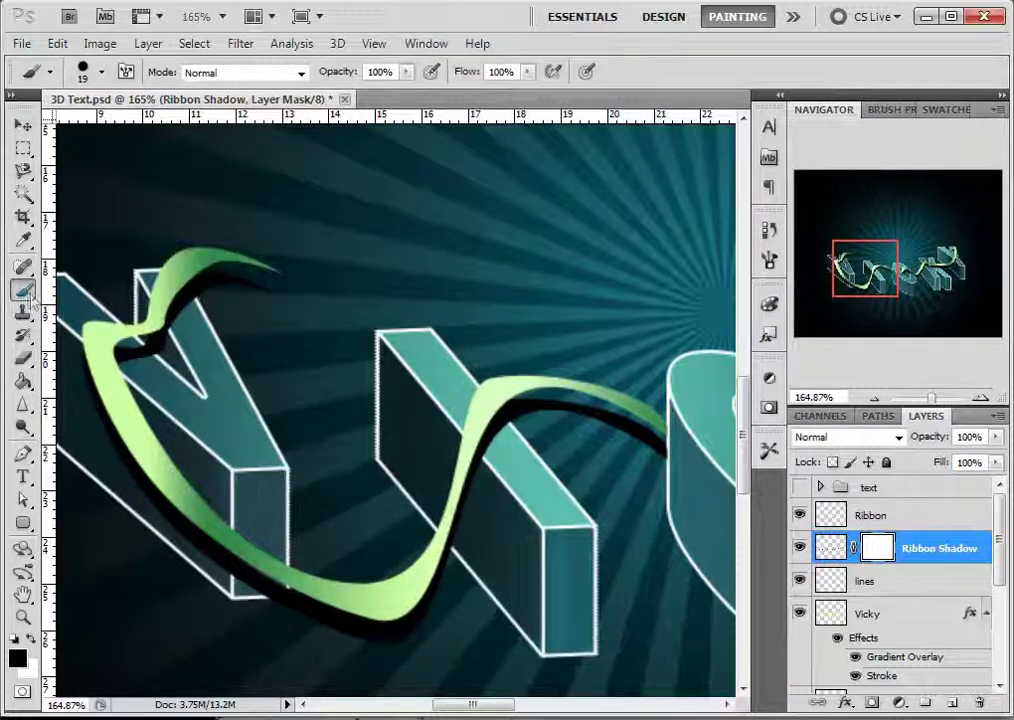
right_click(321, 362)
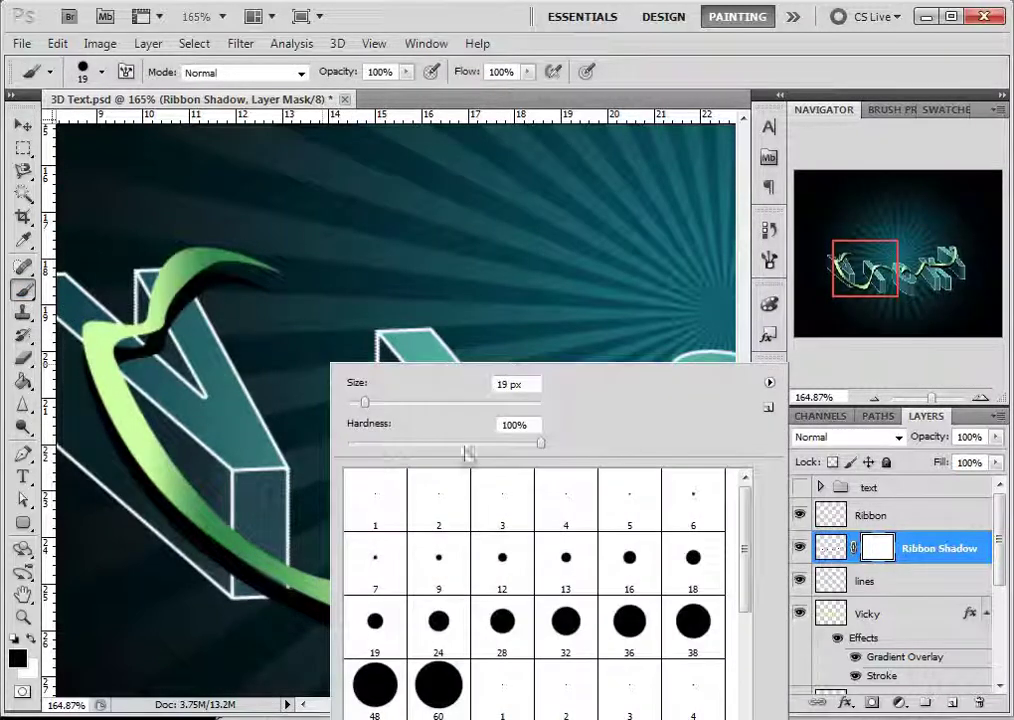
right_click(373, 235)
click(95, 66)
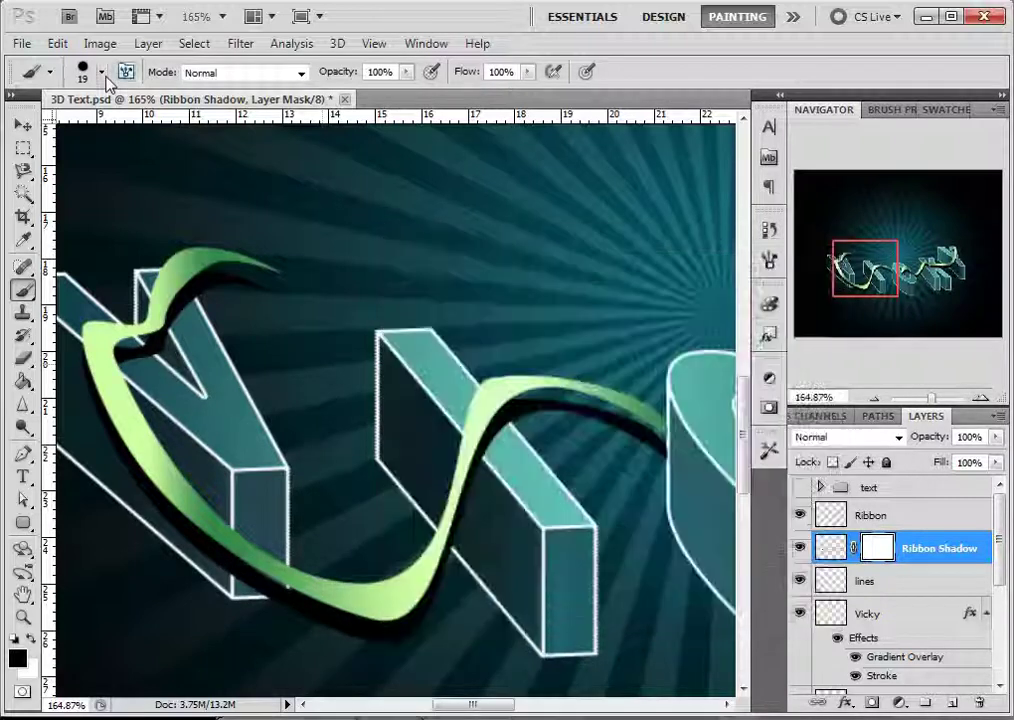
click(101, 74)
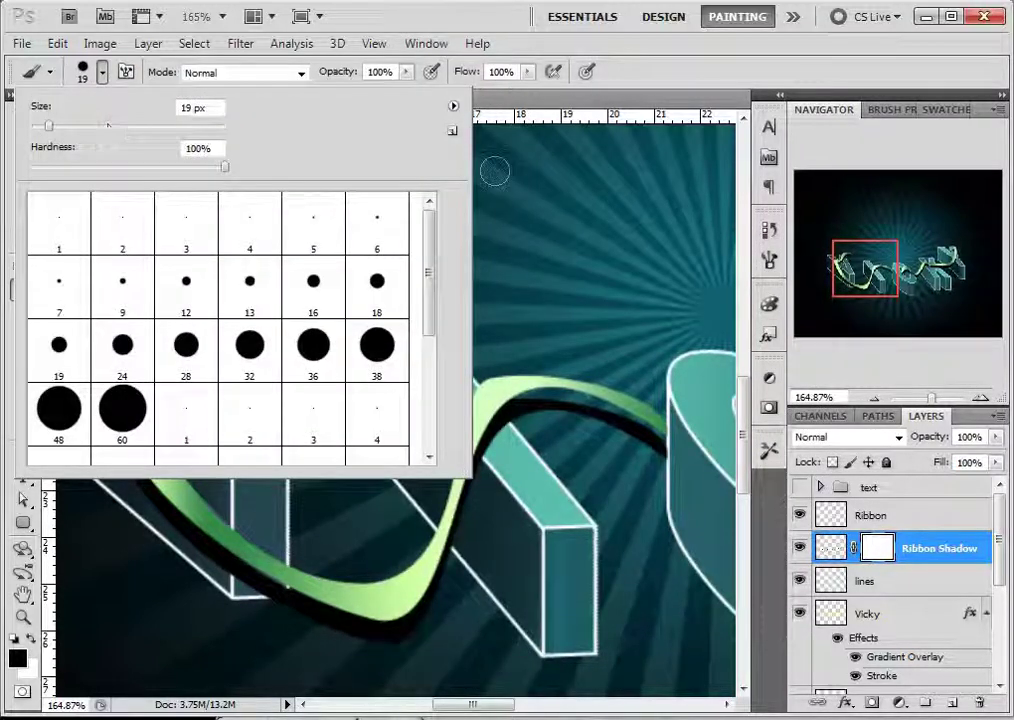
click(545, 192)
right_click(545, 192)
right_click(226, 192)
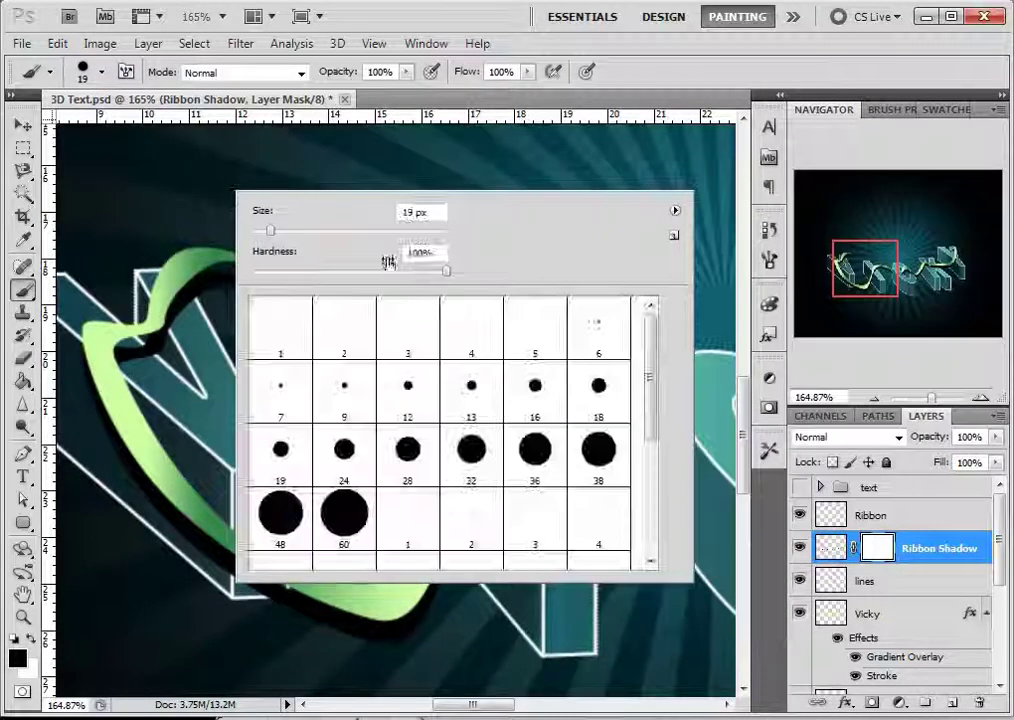
Step: Try the soft round brush presets of 65, 60, 48, 45 and 35 px, and return to 60 px
drag(654, 374, 661, 500)
click(597, 478)
click(546, 497)
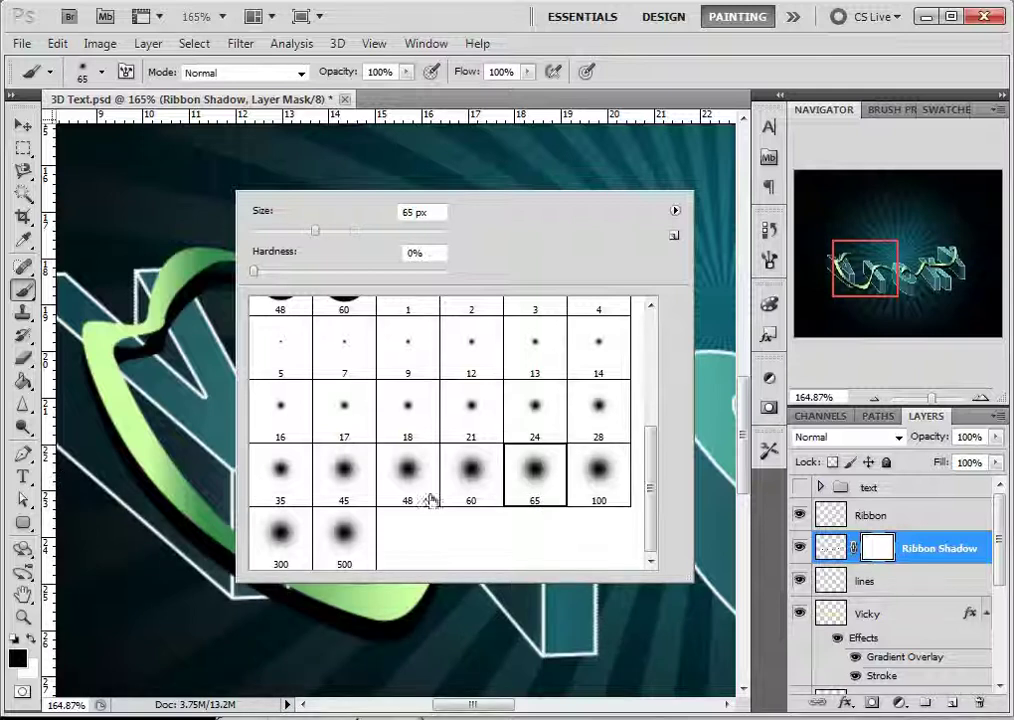
click(466, 470)
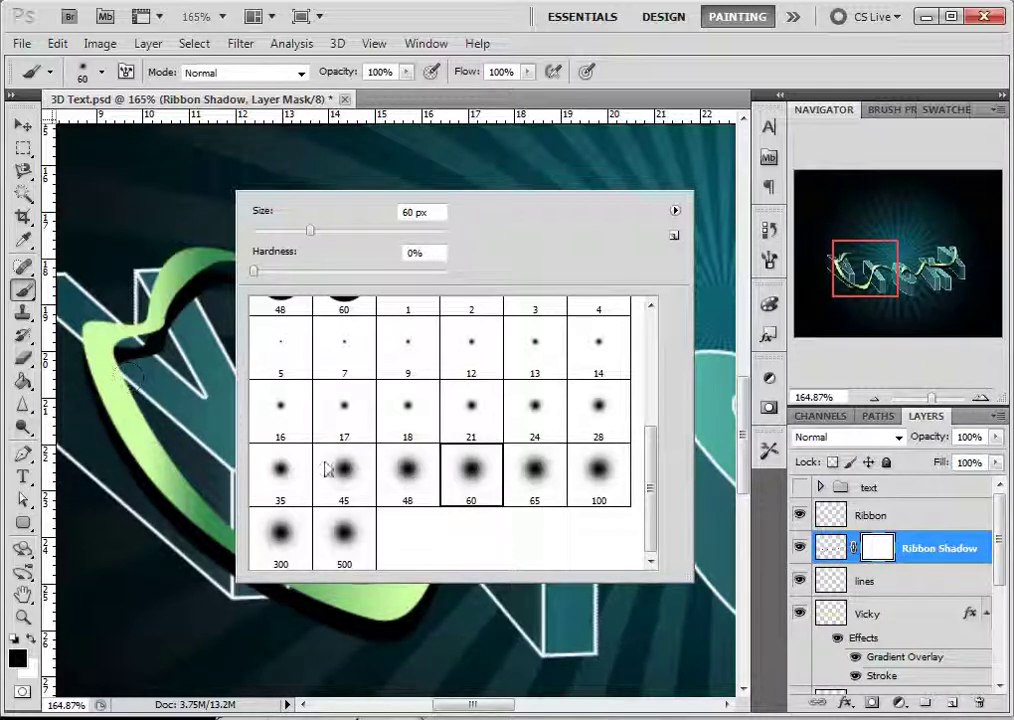
click(410, 487)
click(352, 476)
click(281, 487)
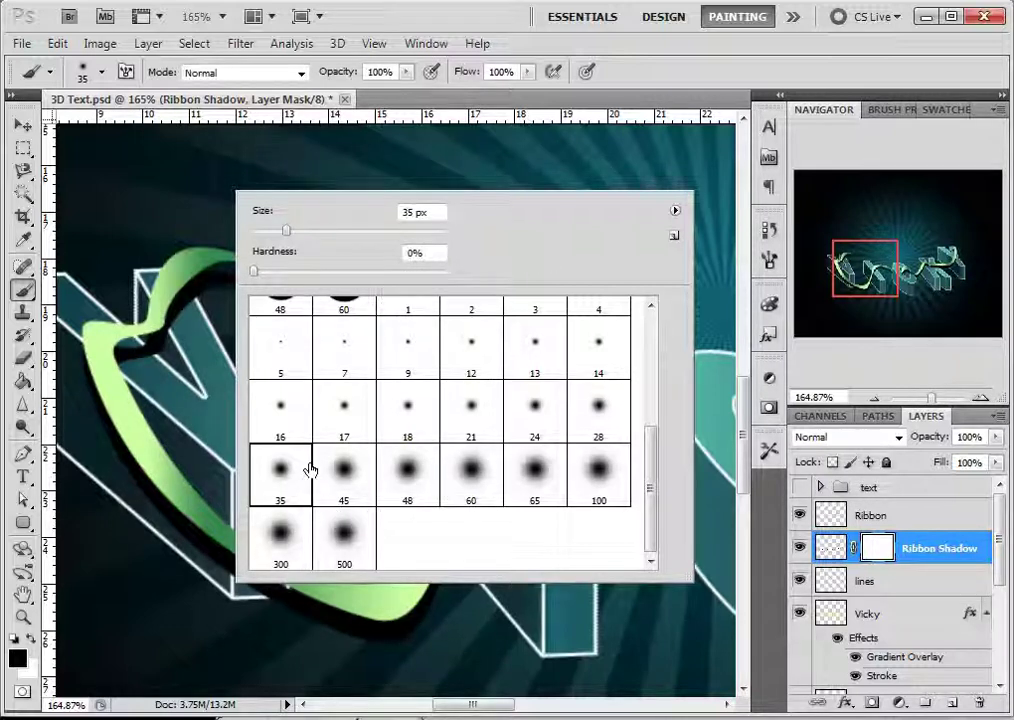
click(455, 484)
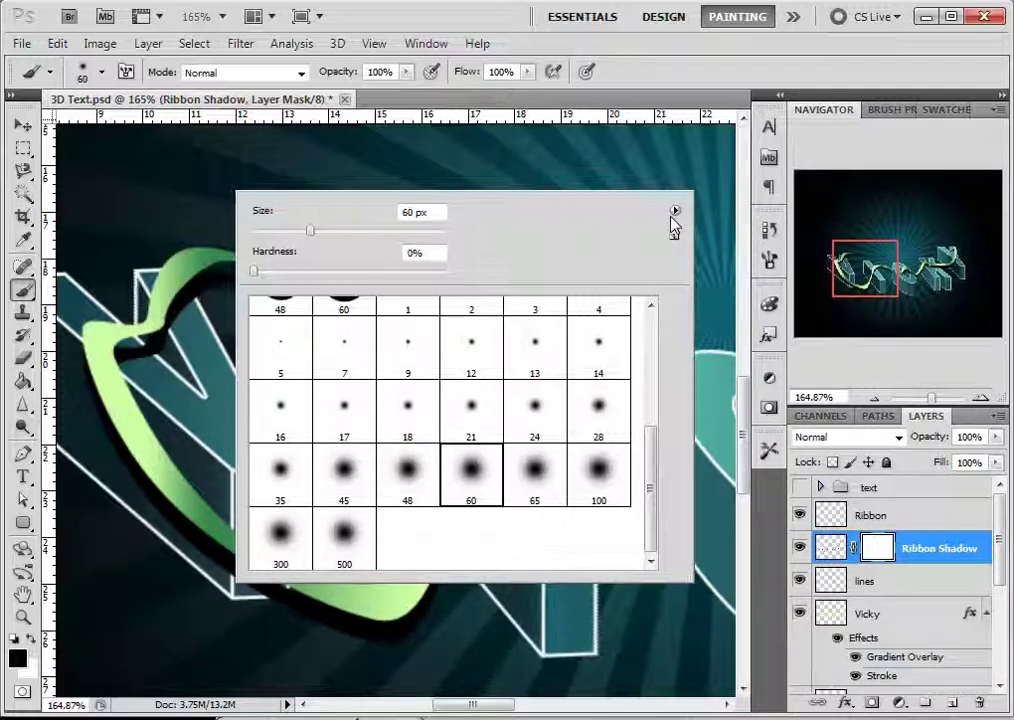
Step: Choose the Hard Mechanical 12 pixels brush preset and set the brush opacity to 30%
scroll(590, 490, up, 5)
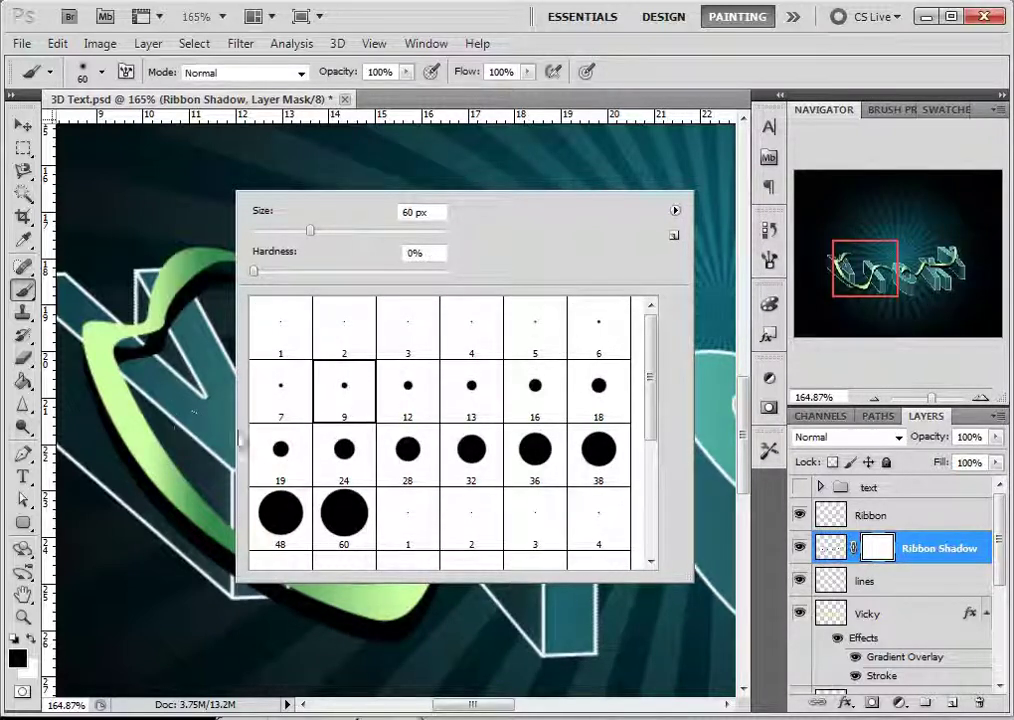
click(373, 390)
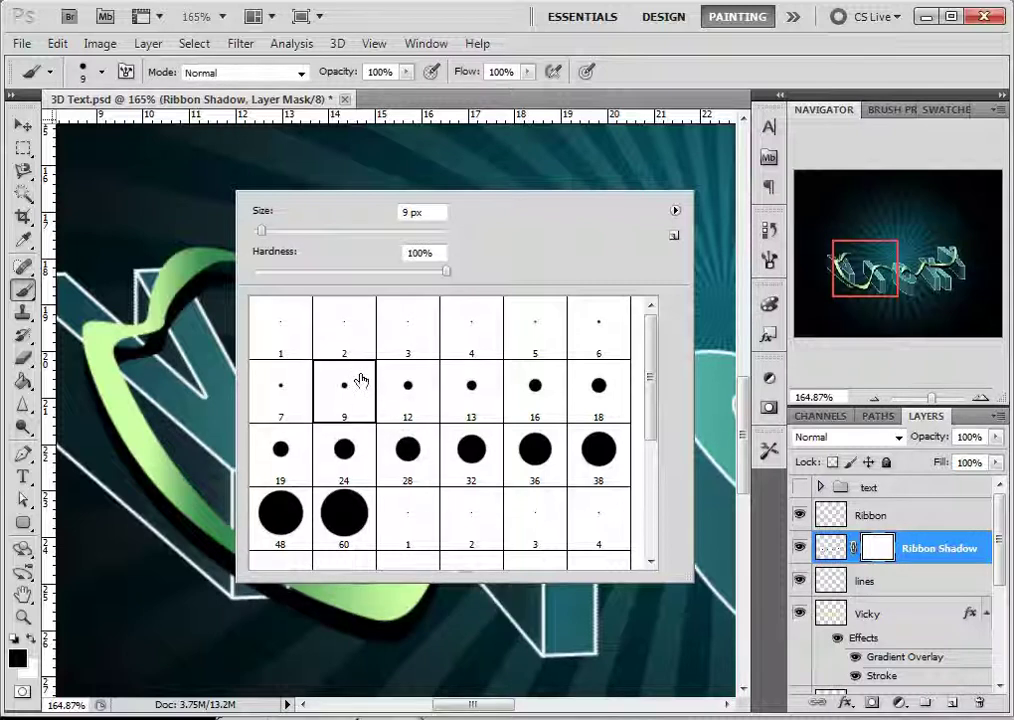
click(418, 402)
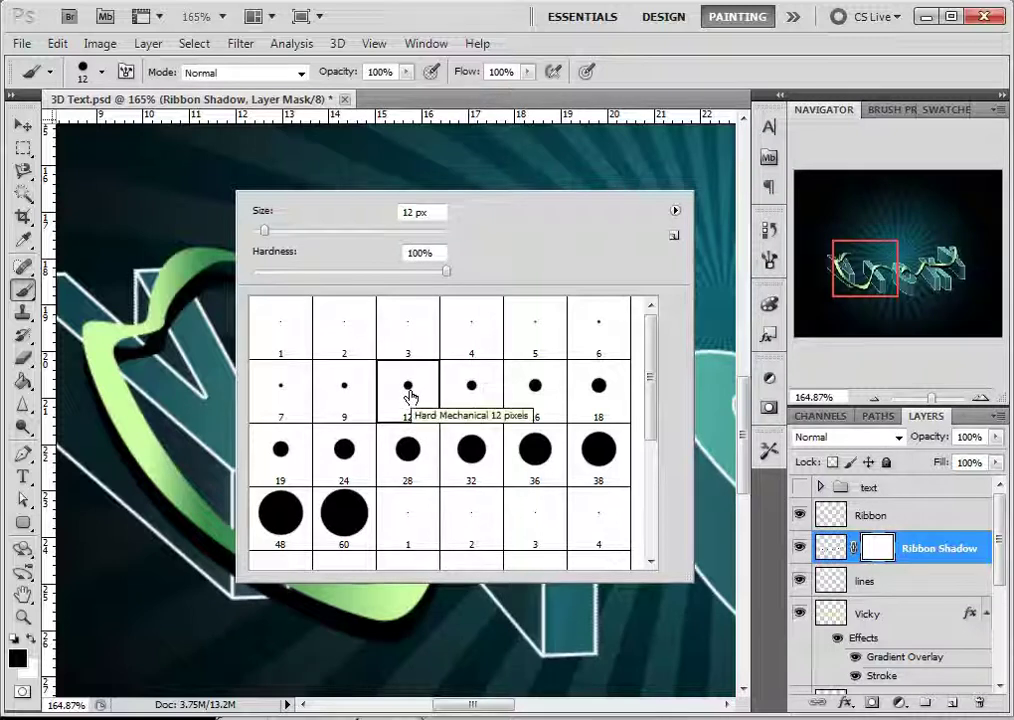
click(406, 72)
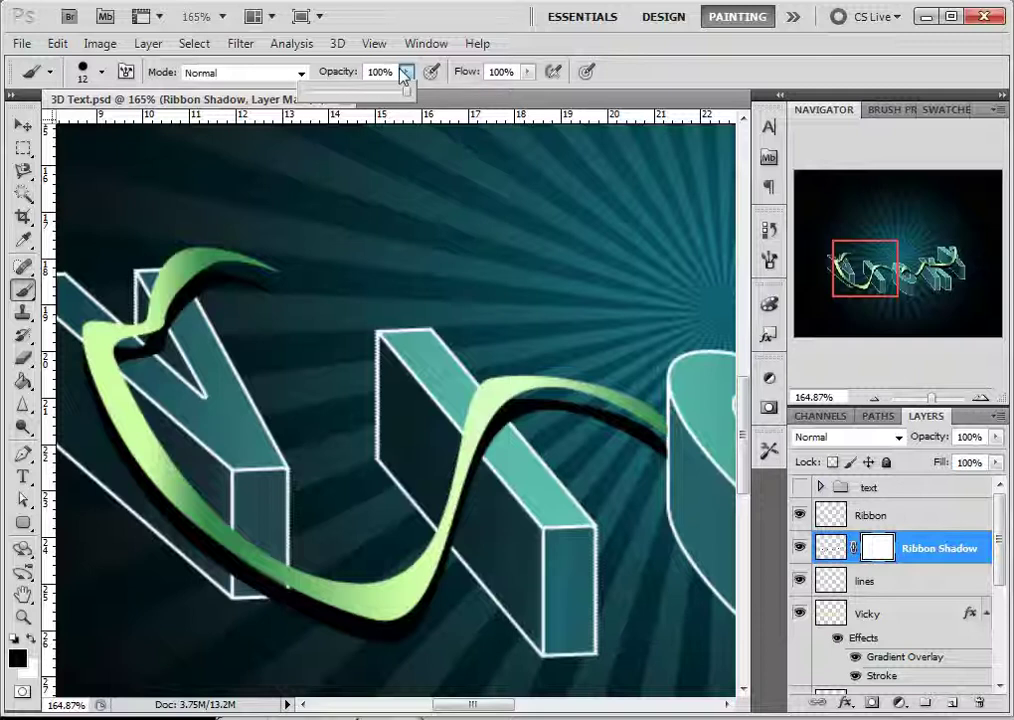
drag(358, 100, 335, 97)
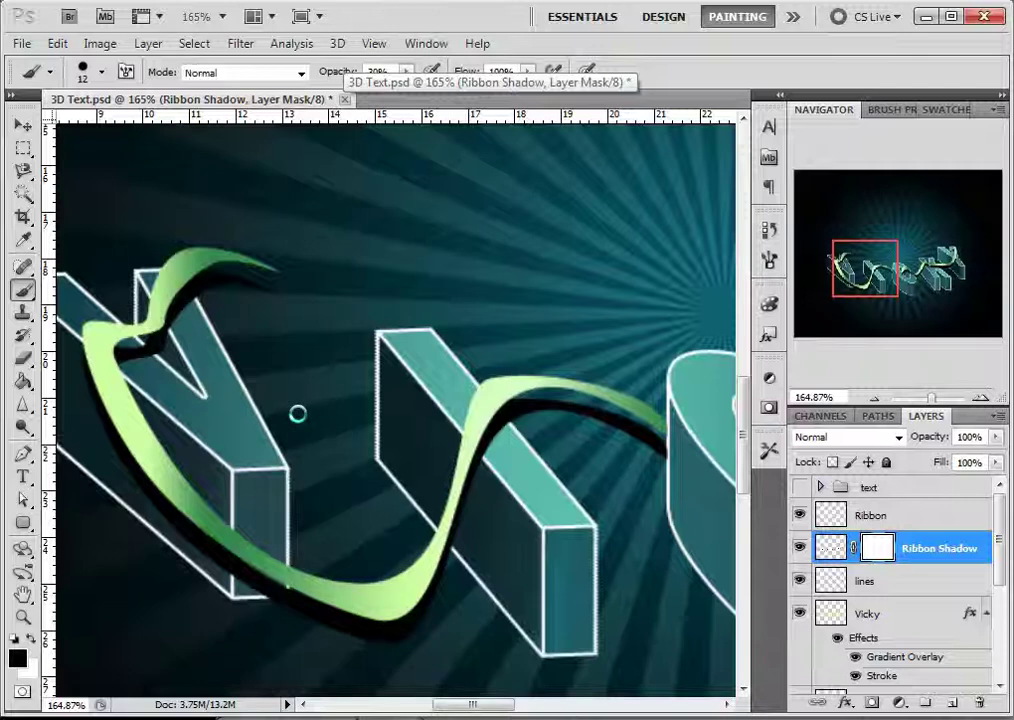
Step: Create a new blank document and paint one vertical black test stroke in it at 100% brush opacity
key(ctrl+n)
click(522, 199)
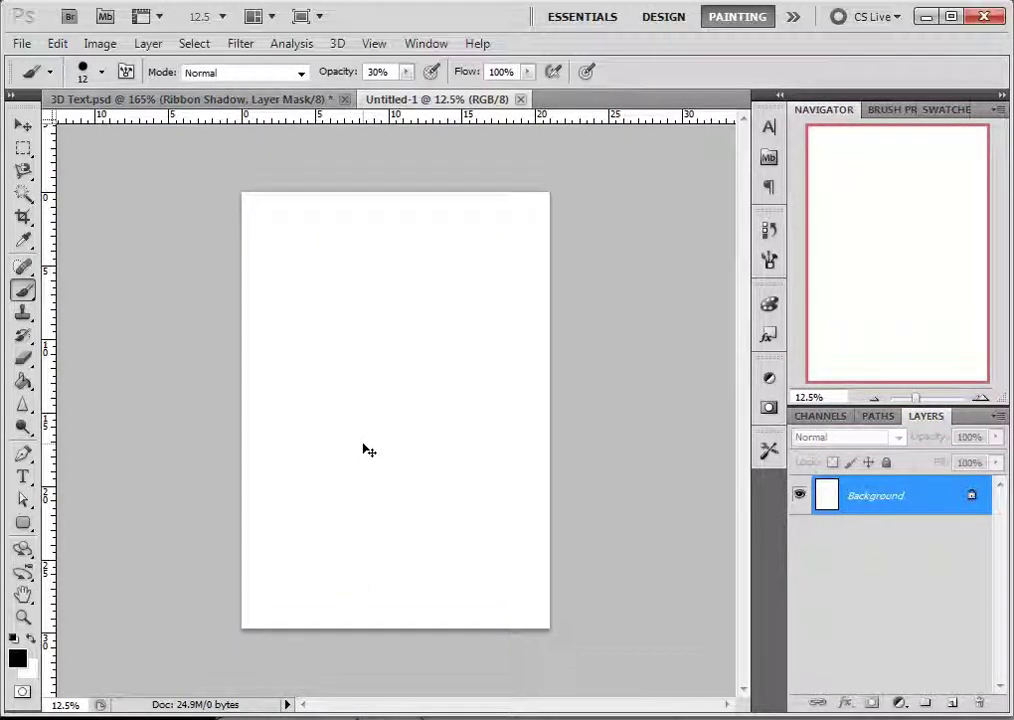
key(ctrl+plus)
key(ctrl+plus)
key(ctrl+plus)
key(ctrl+plus)
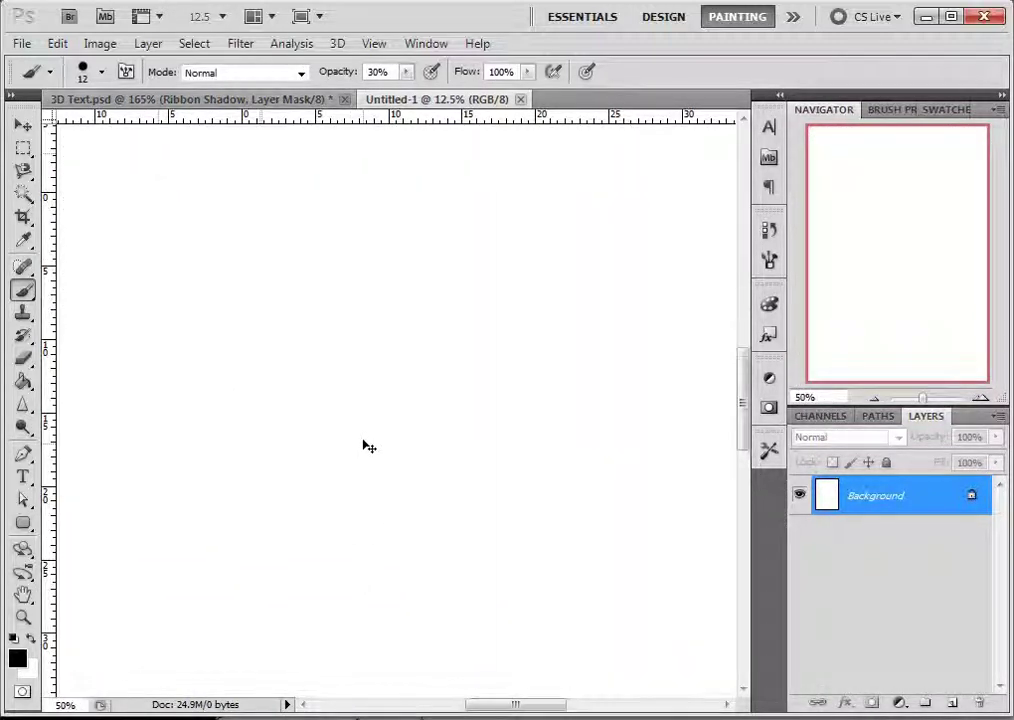
key(ctrl+plus)
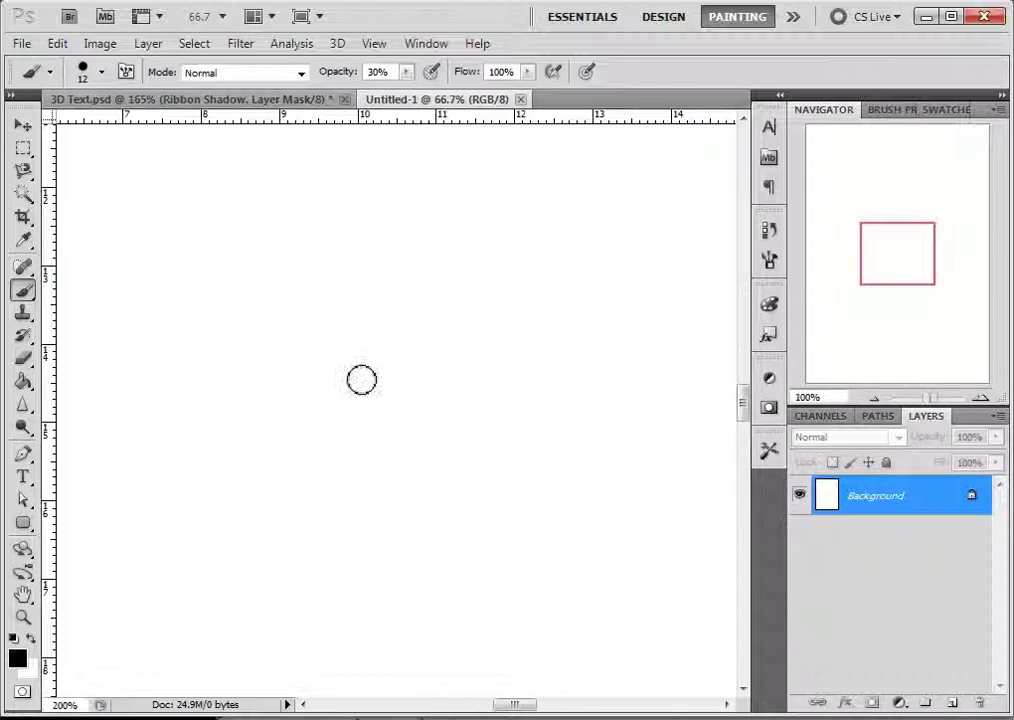
key(ctrl+plus)
key(ctrl+plus)
key(ctrl+plus)
click(409, 72)
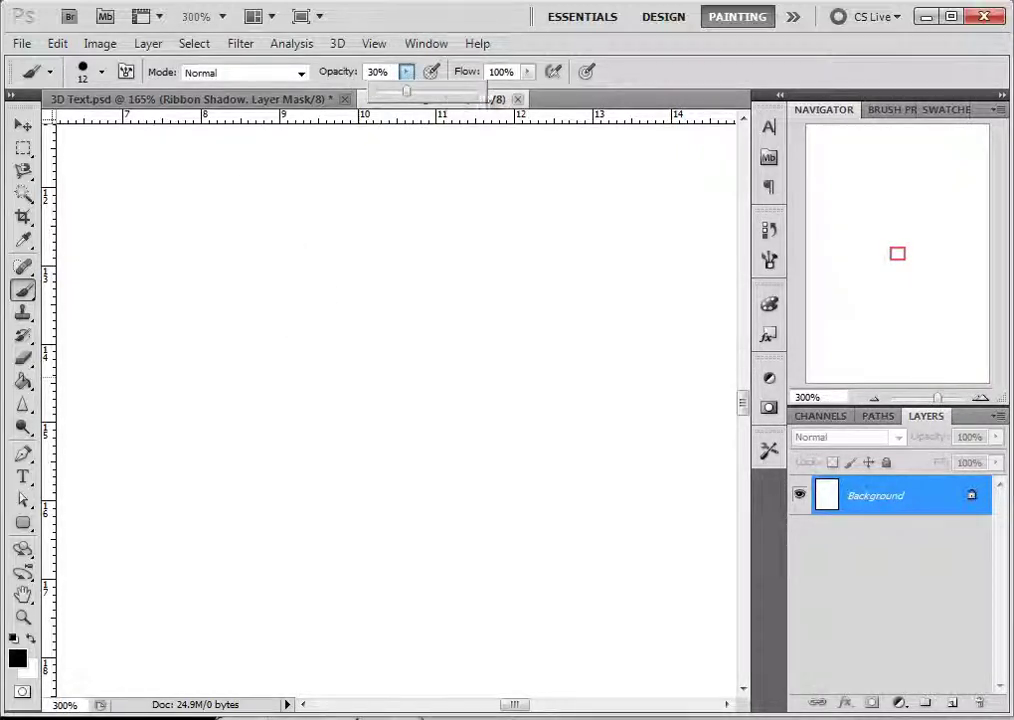
key(0)
drag(218, 230, 218, 567)
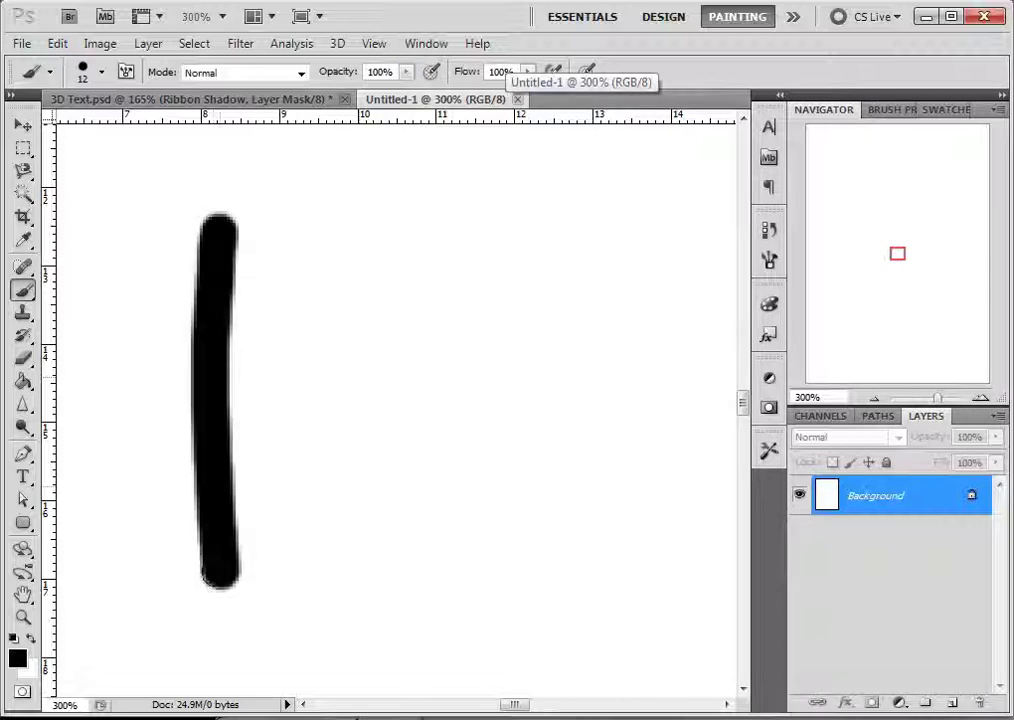
Step: Set the brush opacity to 30% and paint several crossing strokes beside the black one, darkening the spot where they overlap
click(406, 73)
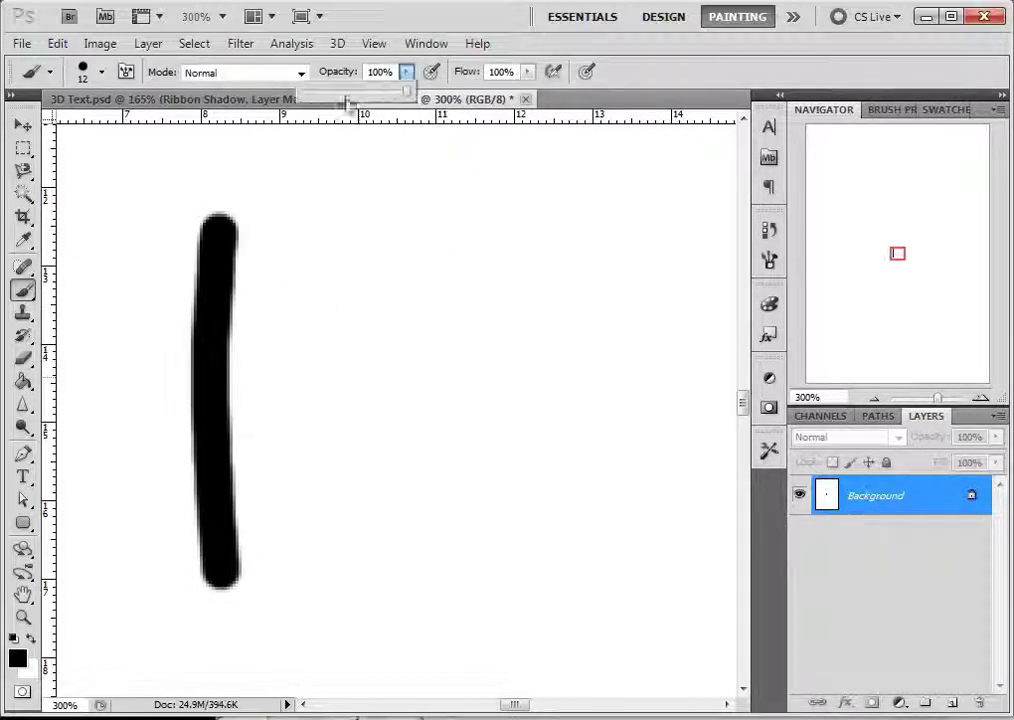
drag(336, 95, 336, 96)
mouse_move(357, 229)
mouse_down()
mouse_move(336, 403)
mouse_move(343, 486)
mouse_move(391, 605)
mouse_up()
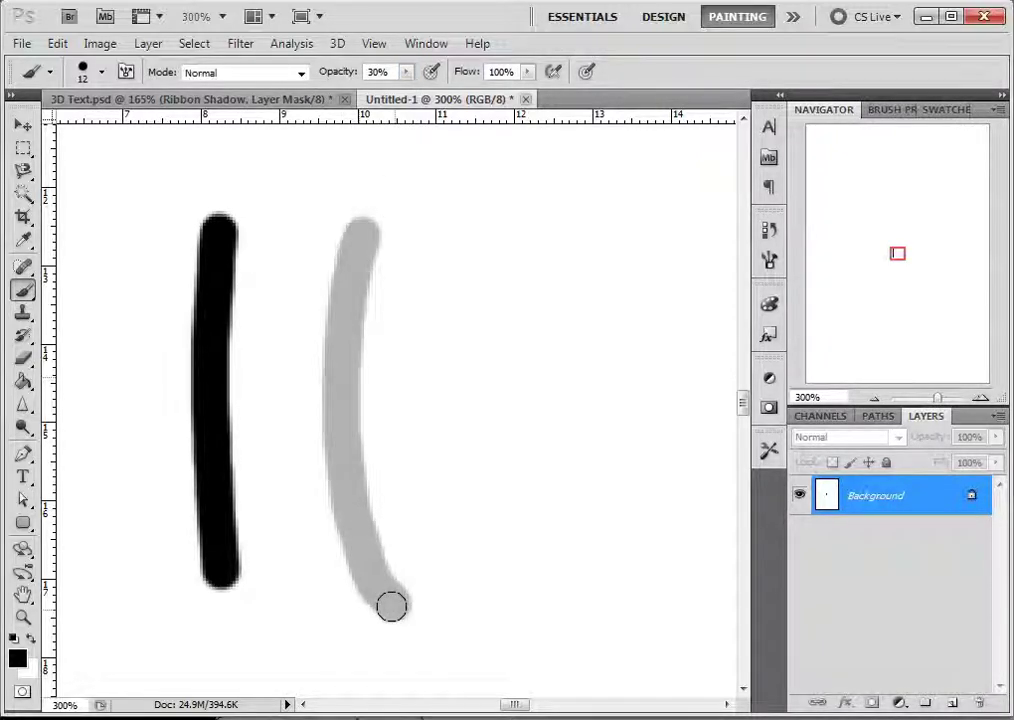
mouse_move(405, 212)
mouse_down()
mouse_move(349, 300)
mouse_move(322, 393)
mouse_move(299, 684)
mouse_up()
mouse_move(284, 243)
mouse_down()
mouse_move(343, 354)
mouse_move(500, 552)
mouse_up()
drag(410, 287, 283, 408)
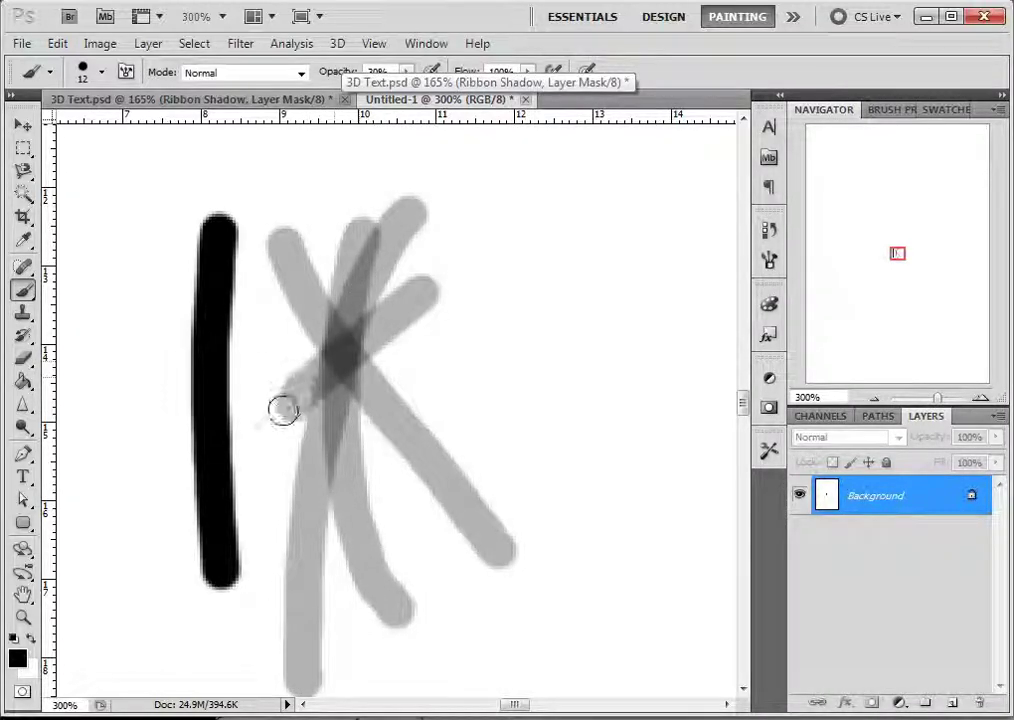
mouse_move(343, 357)
mouse_down()
mouse_move(359, 390)
mouse_move(342, 398)
mouse_move(374, 396)
mouse_move(319, 389)
mouse_up()
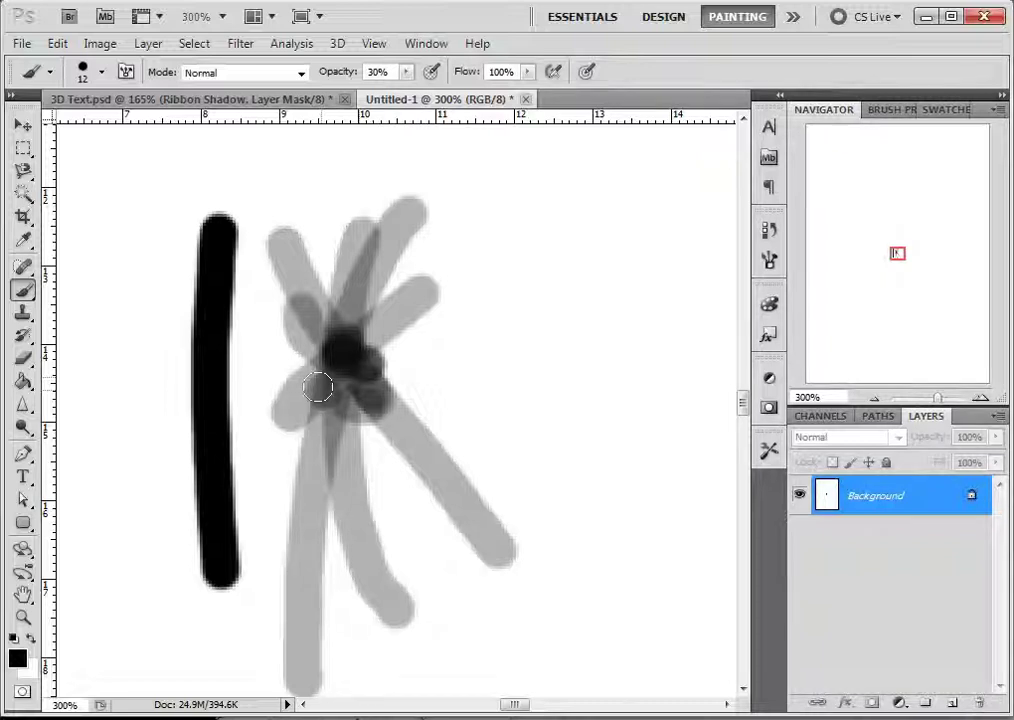
Step: Paint more overlapping 30% strokes to the right of the crossing ones to build up darker grey areas
mouse_move(318, 388)
mouse_down()
mouse_move(745, 390)
mouse_move(745, 425)
mouse_move(545, 315)
mouse_up()
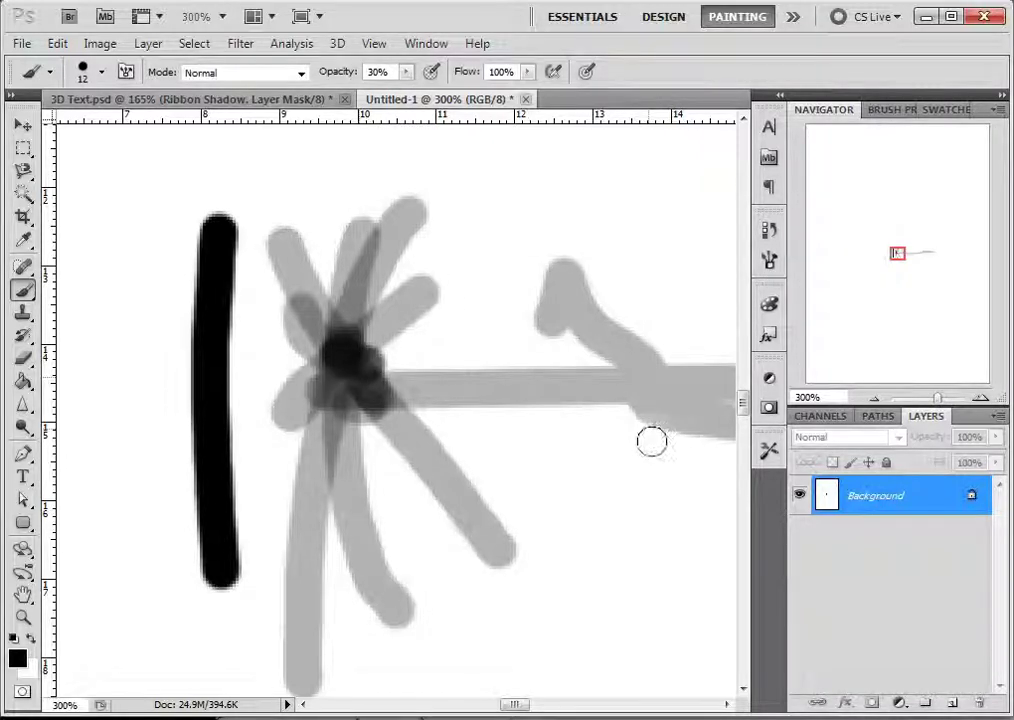
mouse_move(478, 231)
mouse_down()
mouse_move(448, 516)
mouse_move(578, 320)
mouse_up()
mouse_move(574, 463)
mouse_down()
mouse_move(718, 484)
mouse_move(665, 324)
mouse_move(602, 431)
mouse_move(508, 359)
mouse_move(450, 401)
mouse_move(378, 348)
mouse_move(335, 410)
mouse_up()
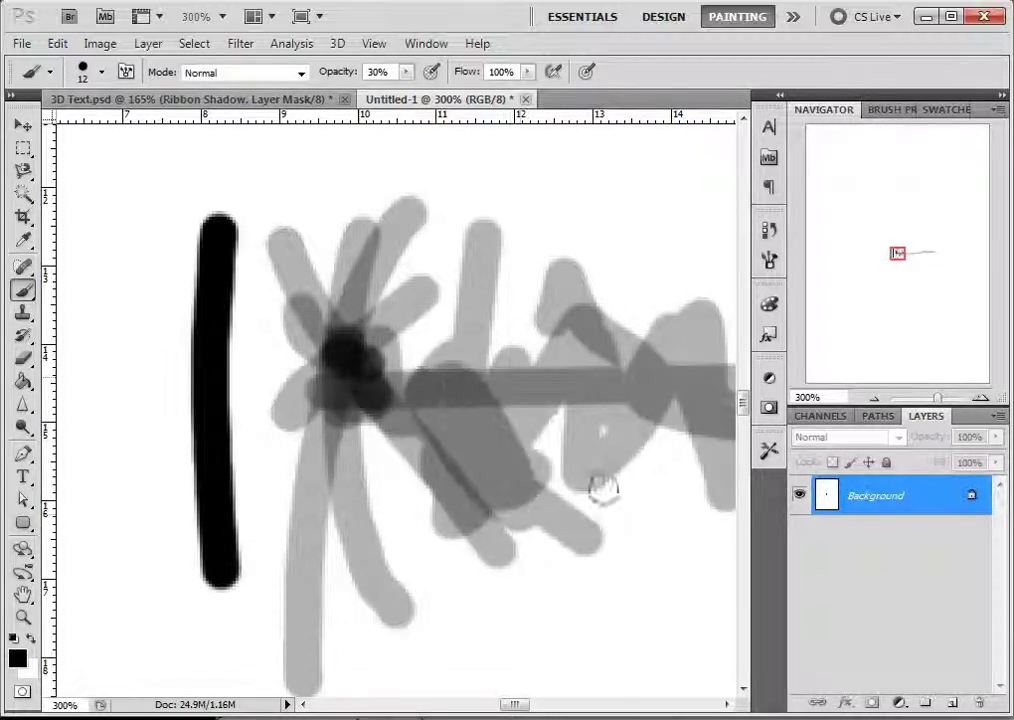
mouse_move(606, 561)
mouse_down()
mouse_move(416, 376)
mouse_move(553, 617)
mouse_move(482, 396)
mouse_move(518, 415)
mouse_up()
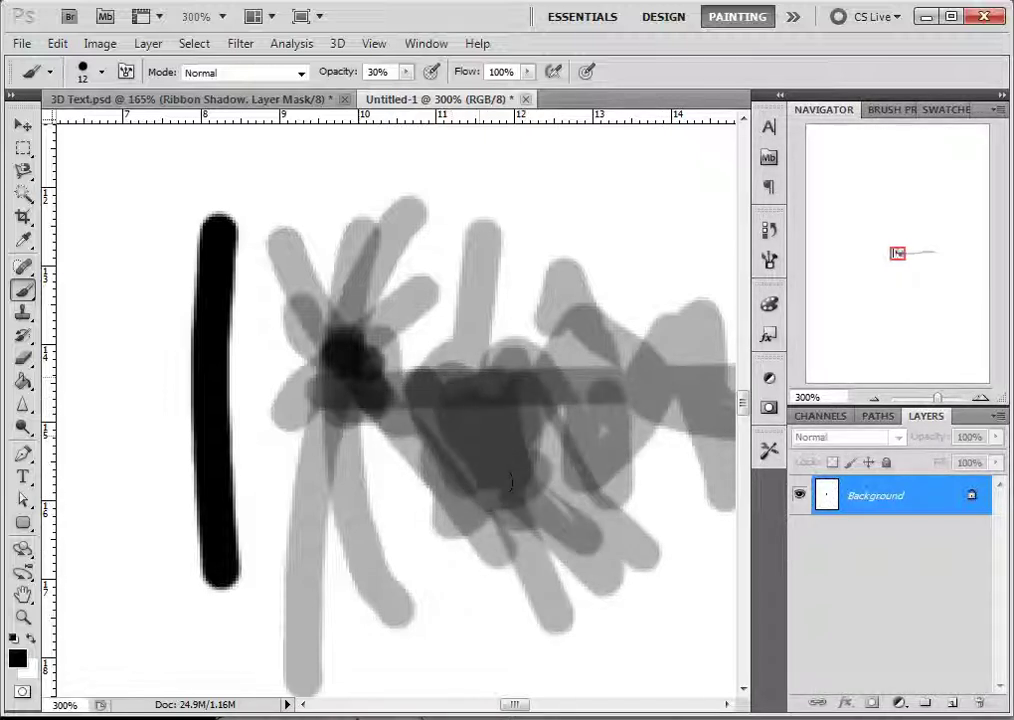
drag(486, 623, 487, 400)
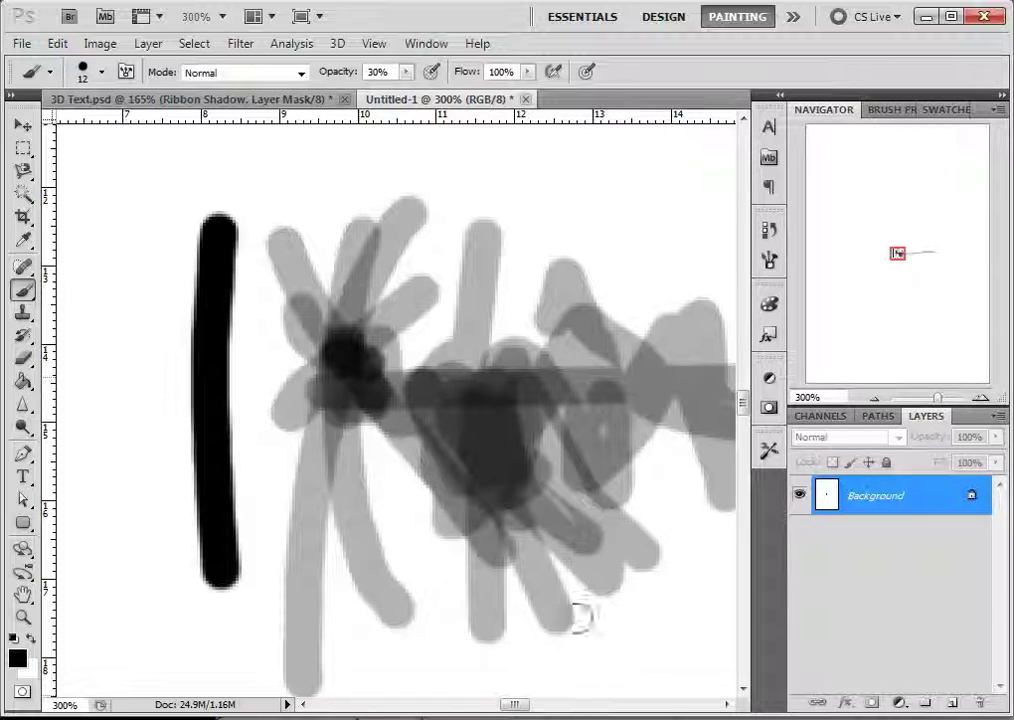
Step: Set the brush opacity to 40% and scribble overlapping strokes above the right-hand grey area
double_click(378, 72)
text(40)
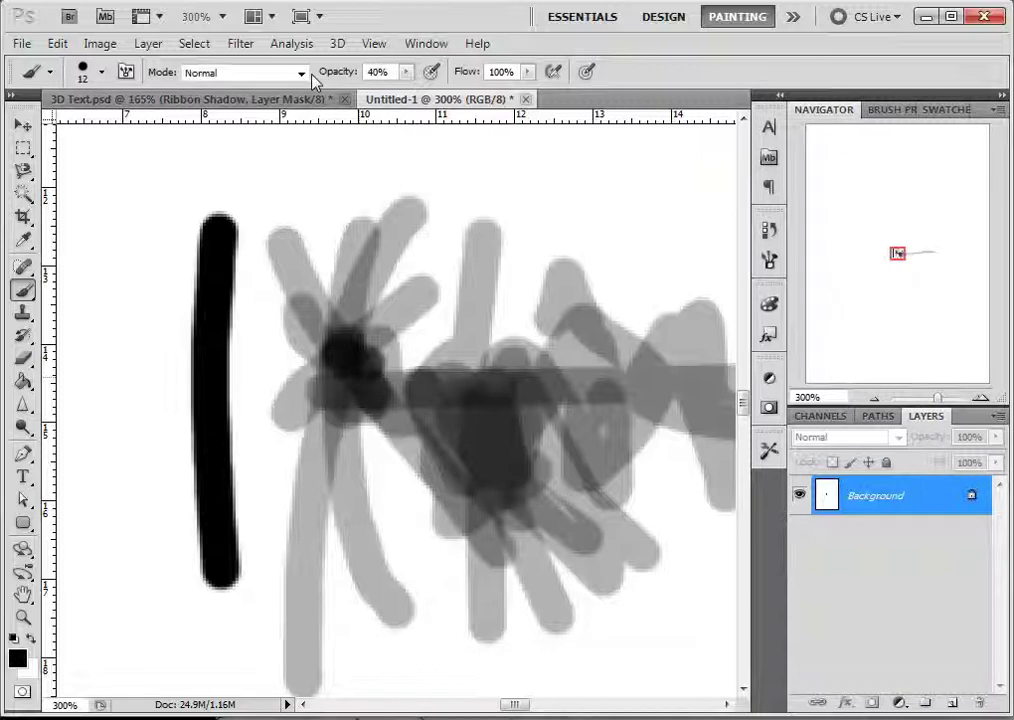
mouse_move(484, 195)
mouse_down()
mouse_move(468, 244)
mouse_move(586, 249)
mouse_move(525, 204)
mouse_move(562, 232)
mouse_move(582, 204)
mouse_move(588, 149)
mouse_move(470, 150)
mouse_move(560, 215)
mouse_move(590, 180)
mouse_move(540, 190)
mouse_move(531, 154)
mouse_move(557, 230)
mouse_up()
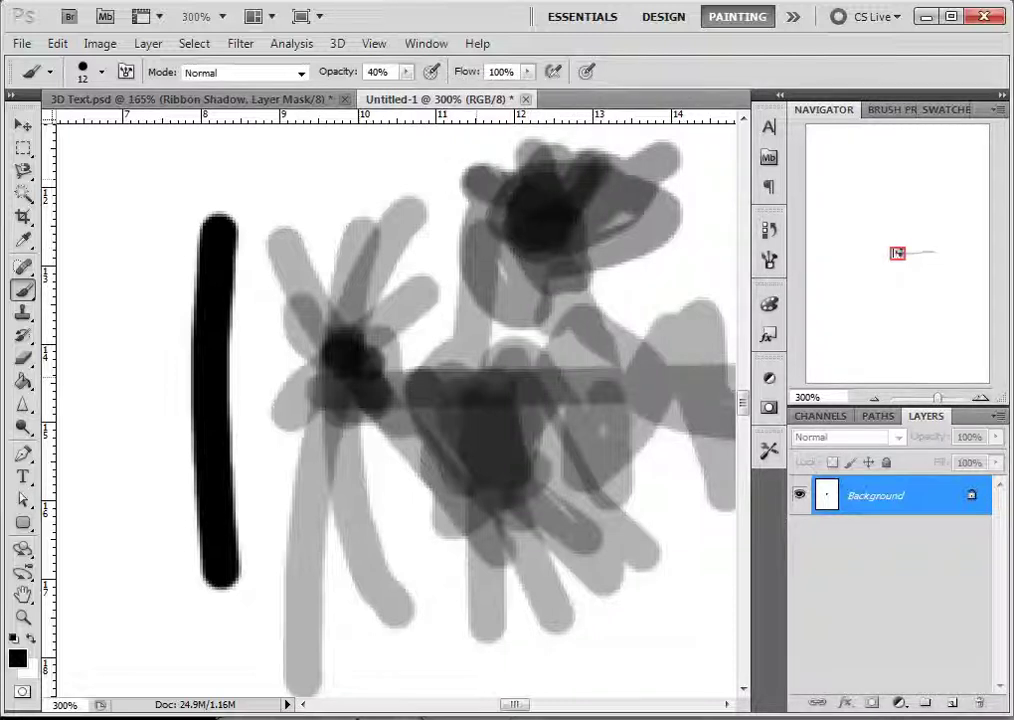
Step: Finish the last 40% test stroke and close the test document without saving it
drag(455, 182, 438, 188)
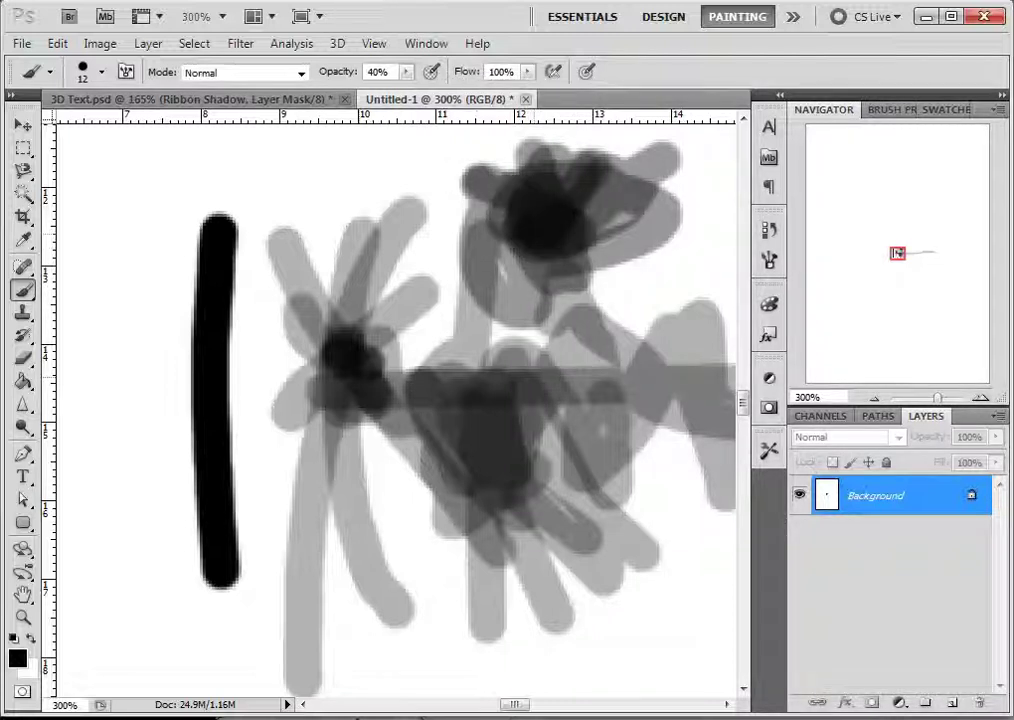
click(525, 99)
click(509, 294)
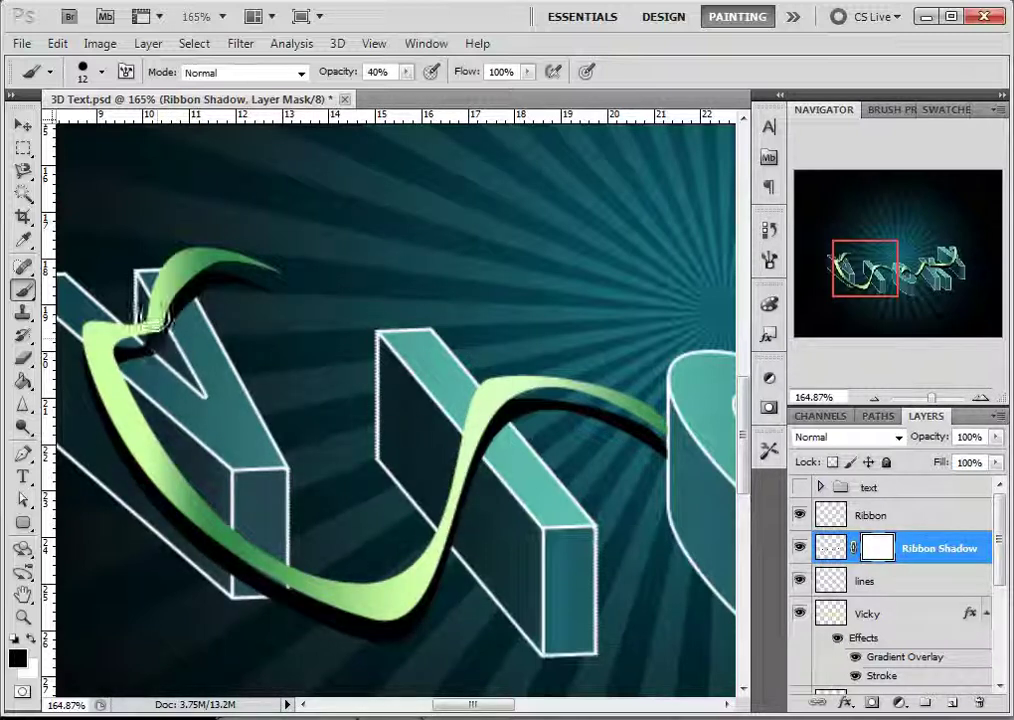
Step: Paint at 40% black on the Ribbon Shadow mask to fade the shadow beneath the ribbon's upper curl at the V
mouse_move(282, 278)
mouse_down()
mouse_move(222, 301)
mouse_move(285, 283)
mouse_move(269, 290)
mouse_move(203, 299)
mouse_up()
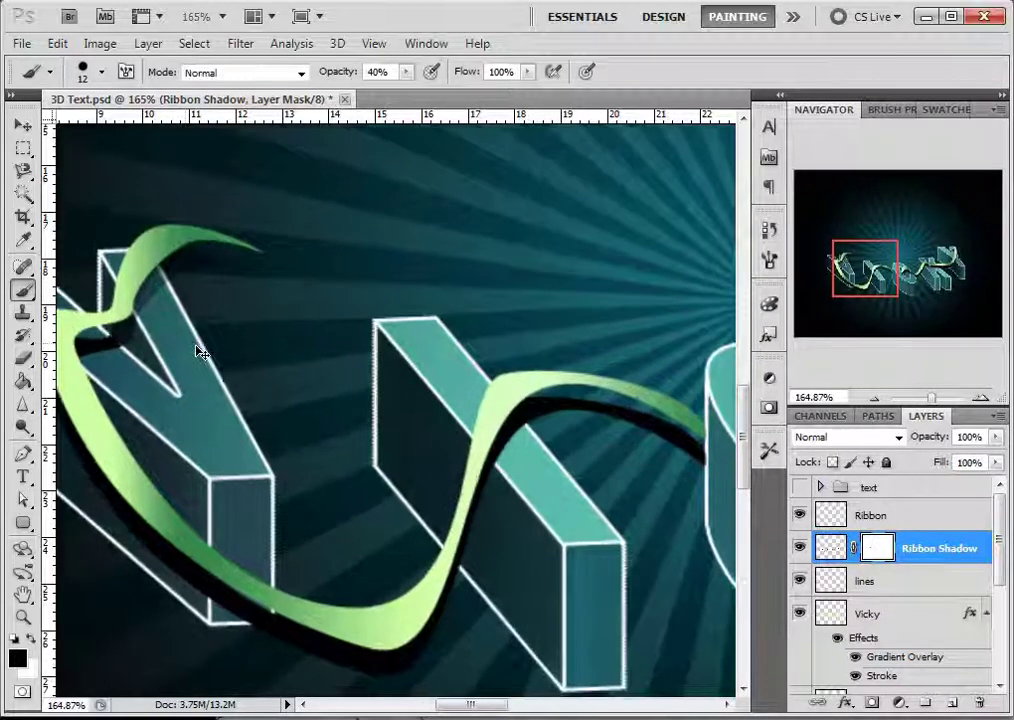
key(ctrl+plus)
key(ctrl+plus)
key(ctrl+plus)
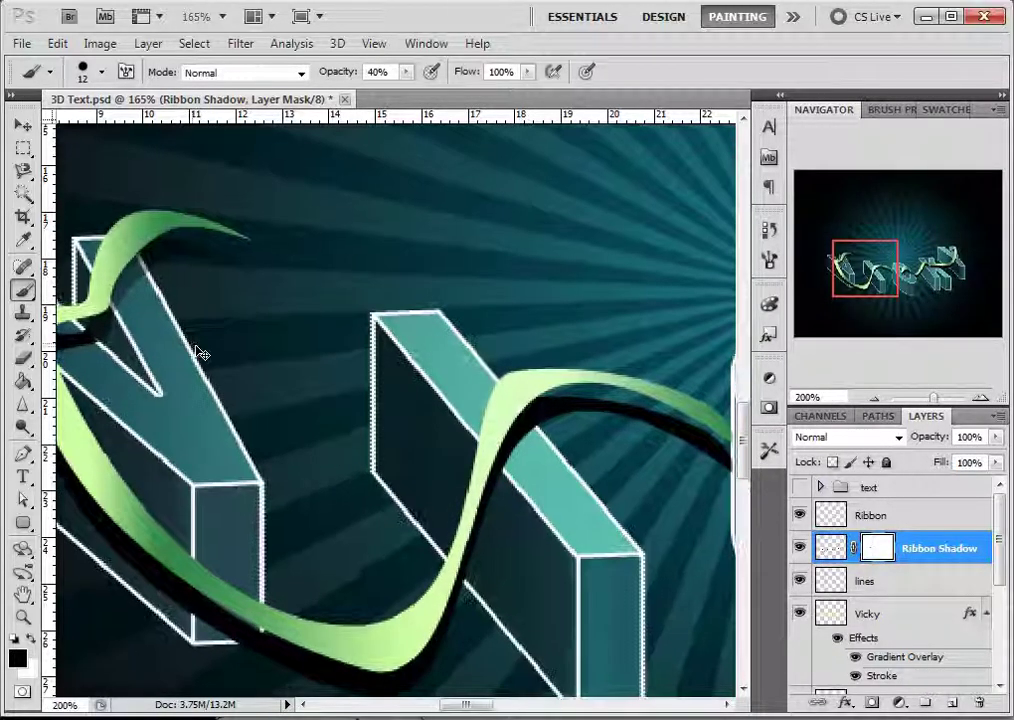
drag(370, 378, 596, 396)
mouse_move(237, 252)
mouse_down()
mouse_move(267, 290)
mouse_move(294, 272)
mouse_move(290, 255)
mouse_move(307, 285)
mouse_move(290, 160)
mouse_move(350, 140)
mouse_move(330, 192)
mouse_up()
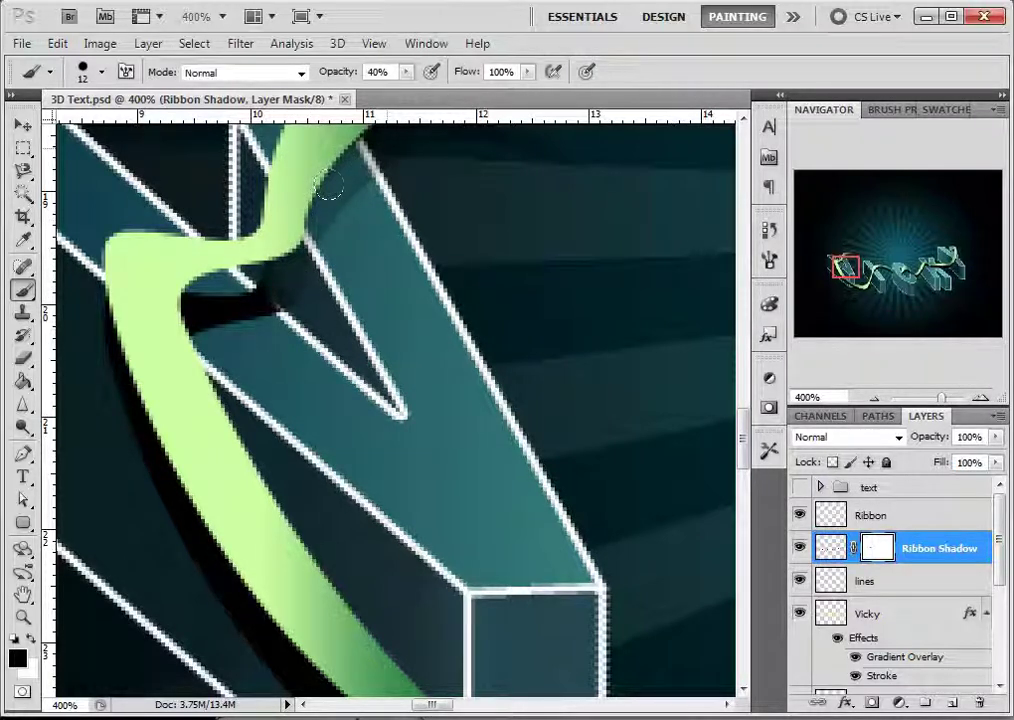
mouse_move(487, 244)
mouse_down()
mouse_move(493, 315)
mouse_move(516, 290)
mouse_up()
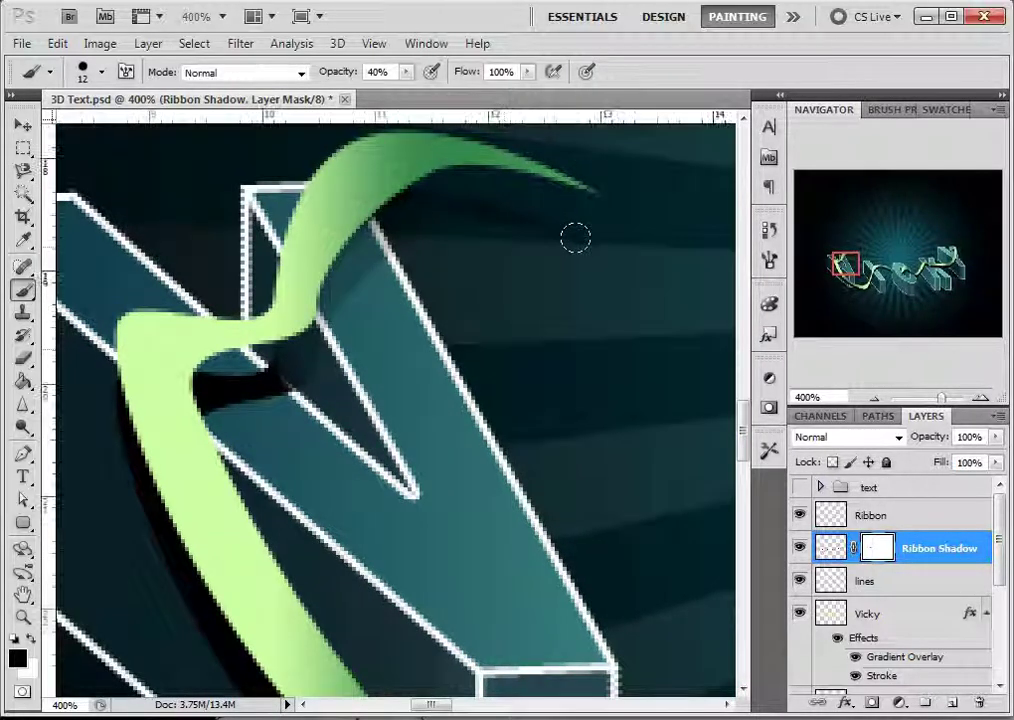
Step: Set the brush opacity to 60% and fade the remaining shadow beneath the ribbon's upper curl further
mouse_move(335, 72)
mouse_down()
mouse_move(280, 57)
mouse_move(340, 80)
mouse_up()
text(60)
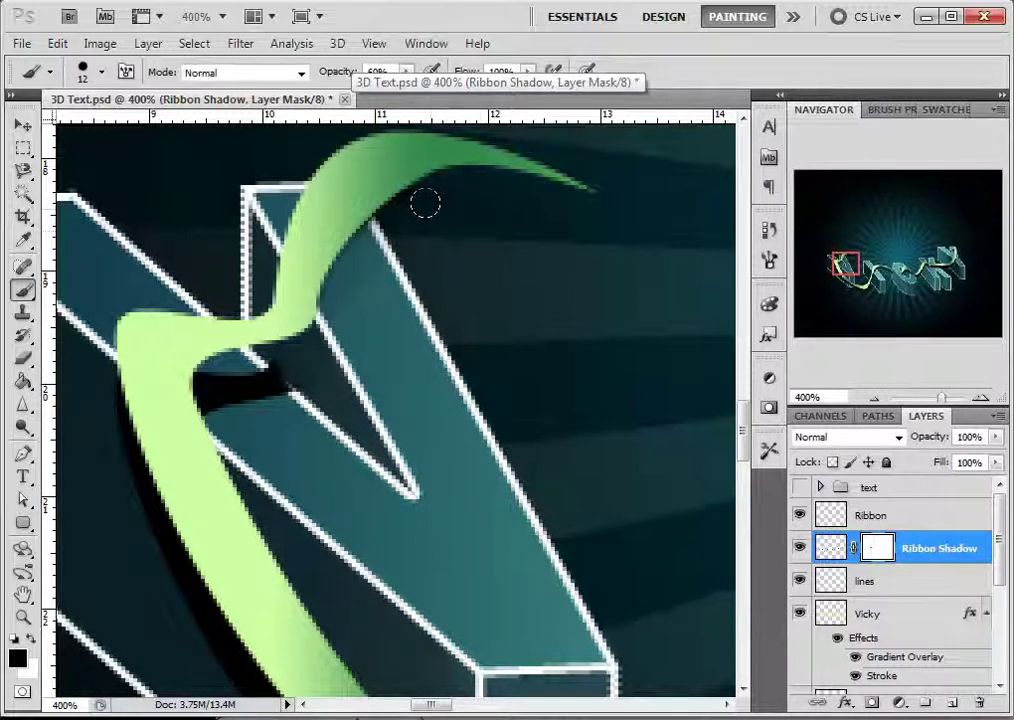
drag(425, 244, 415, 205)
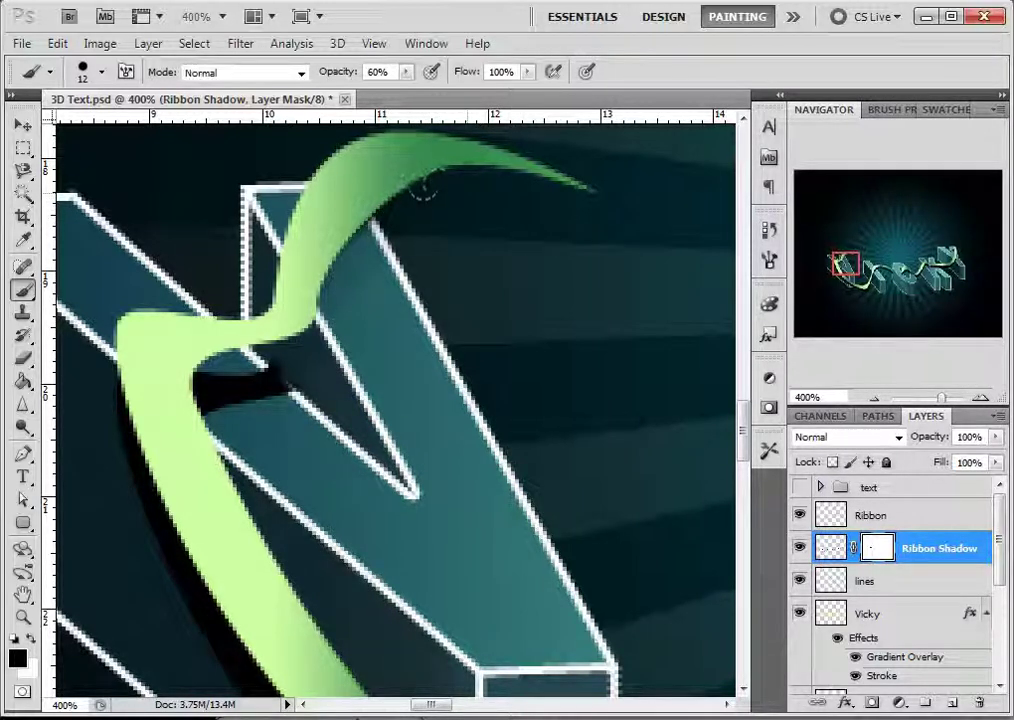
Step: Undo a 60% stroke over the shadow in the ribbon's bend, and mask out the shadow along the ribbon's outer edge at 100% opacity
mouse_move(268, 398)
mouse_down()
mouse_move(362, 317)
mouse_move(403, 303)
mouse_move(345, 285)
mouse_move(296, 302)
mouse_move(348, 254)
mouse_up()
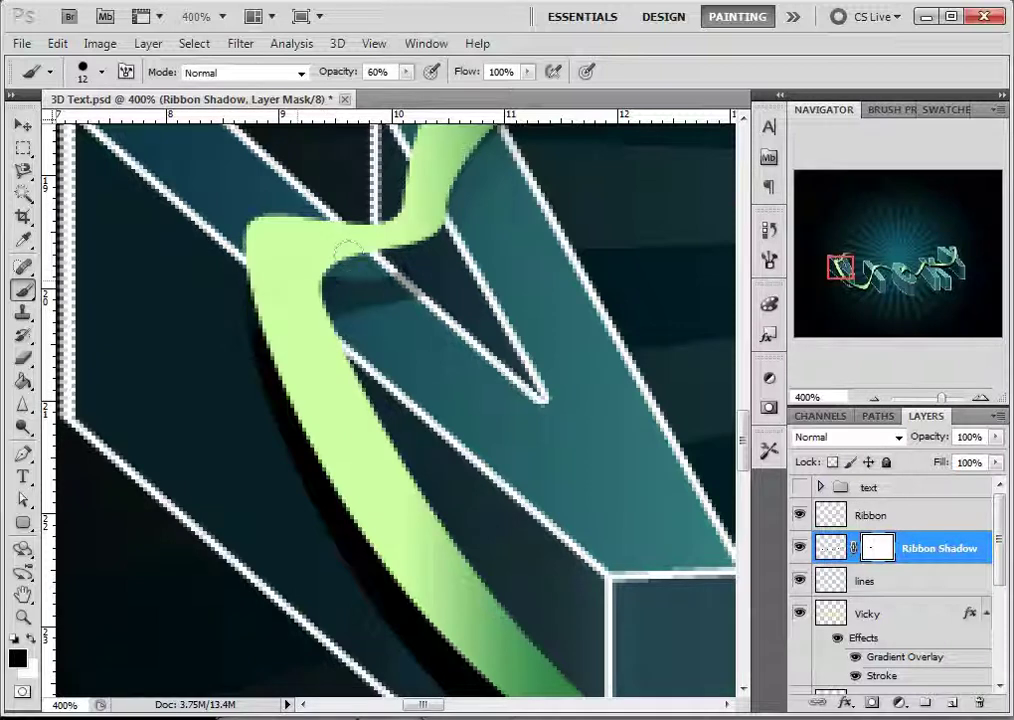
key(ctrl+z)
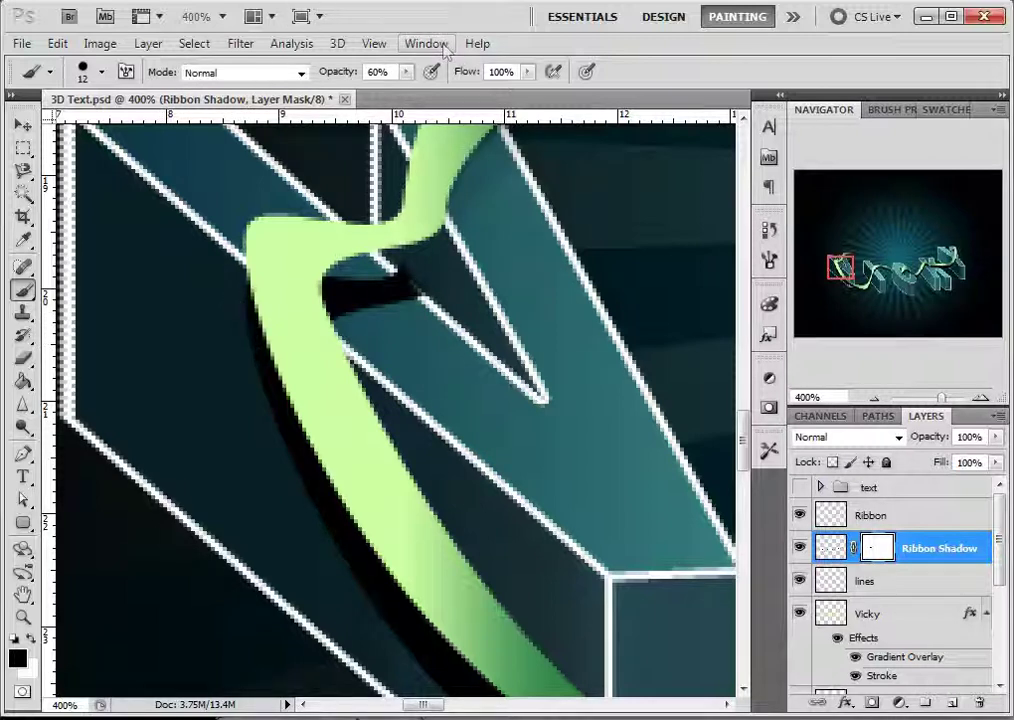
click(406, 72)
drag(405, 93, 447, 91)
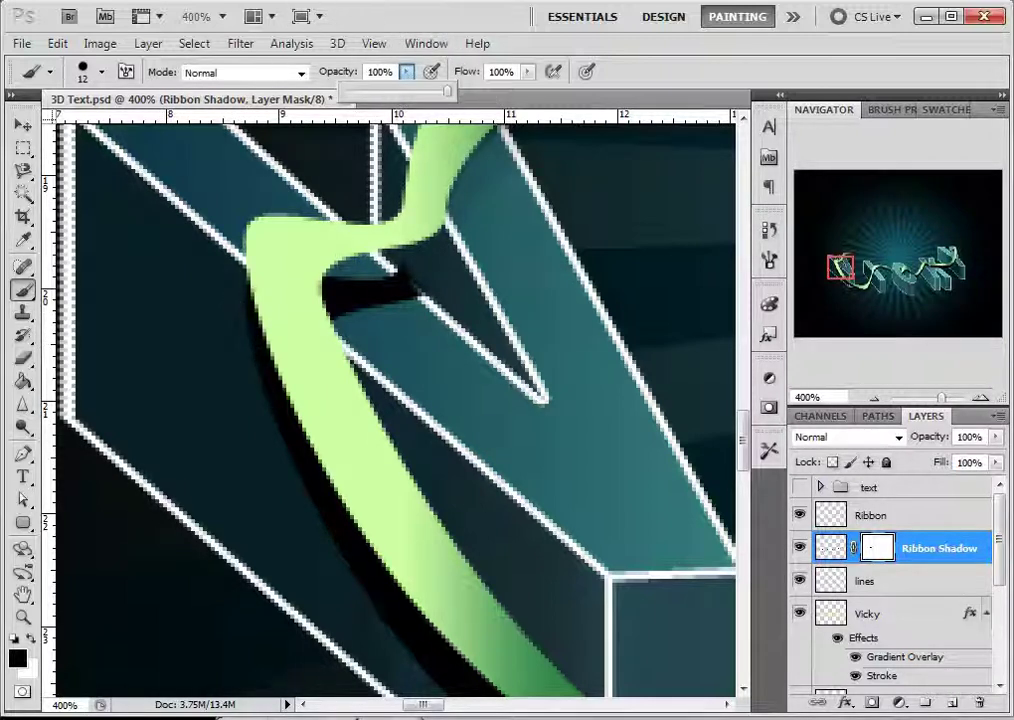
mouse_move(185, 230)
mouse_down()
mouse_move(230, 340)
mouse_move(290, 433)
mouse_move(394, 683)
mouse_move(350, 535)
mouse_up()
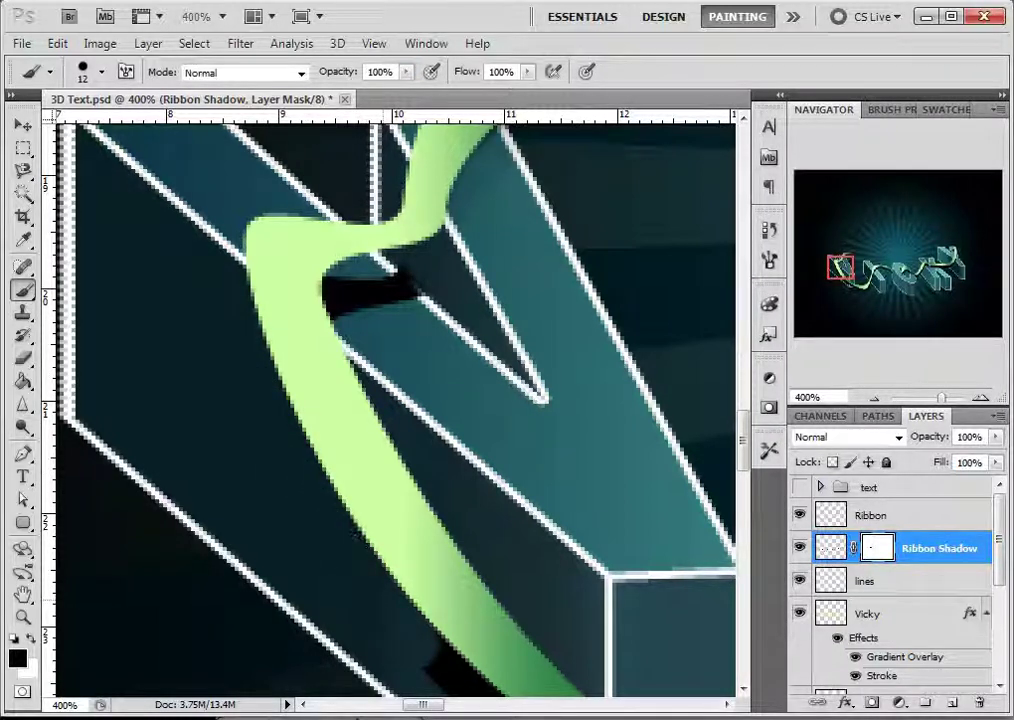
drag(397, 406, 390, 205)
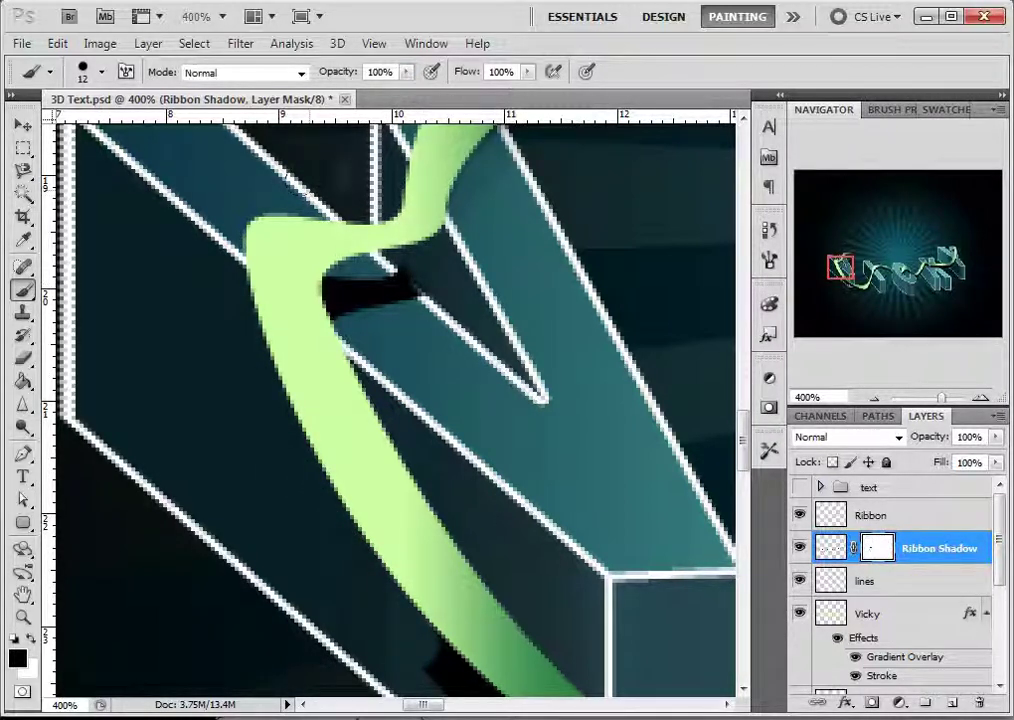
Step: Mask out the shadow inside the ribbon's bend with black, and paint it back with the foreground color set to white (ffffff)
drag(398, 280, 374, 349)
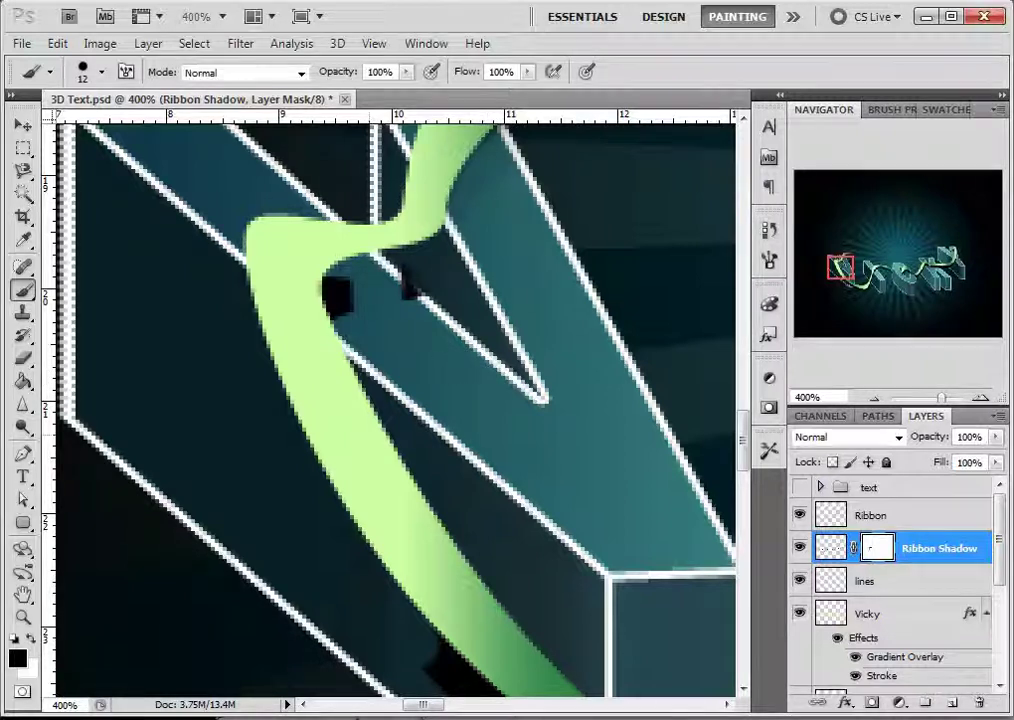
click(17, 656)
drag(543, 355, 384, 174)
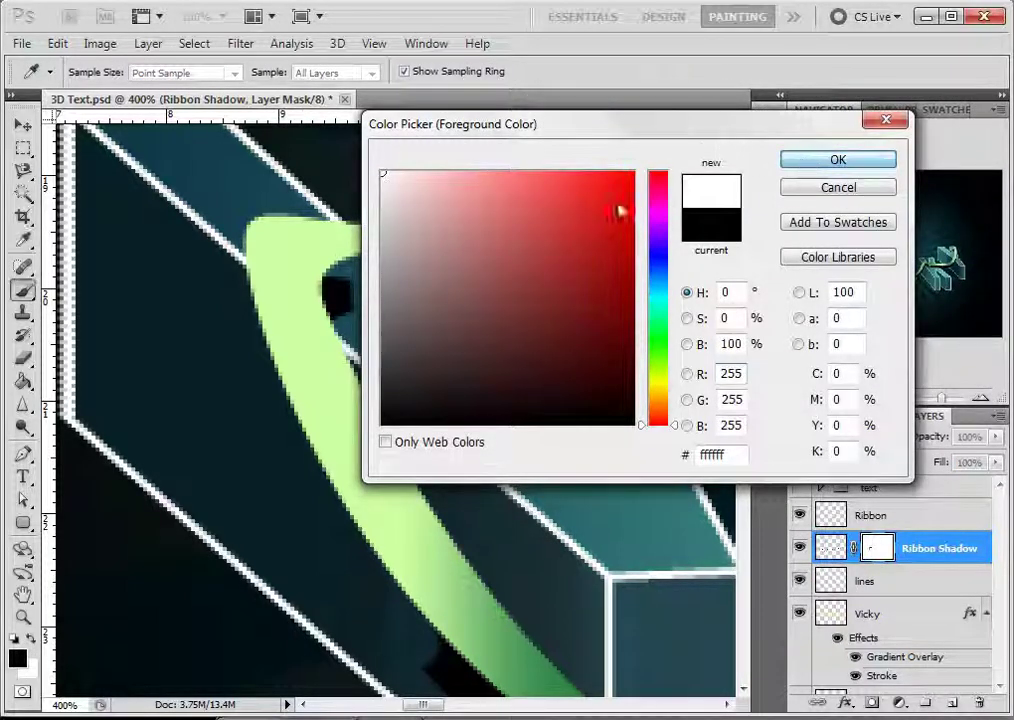
key(Return)
mouse_move(370, 275)
mouse_down()
mouse_move(362, 294)
mouse_move(351, 290)
mouse_move(368, 284)
mouse_up()
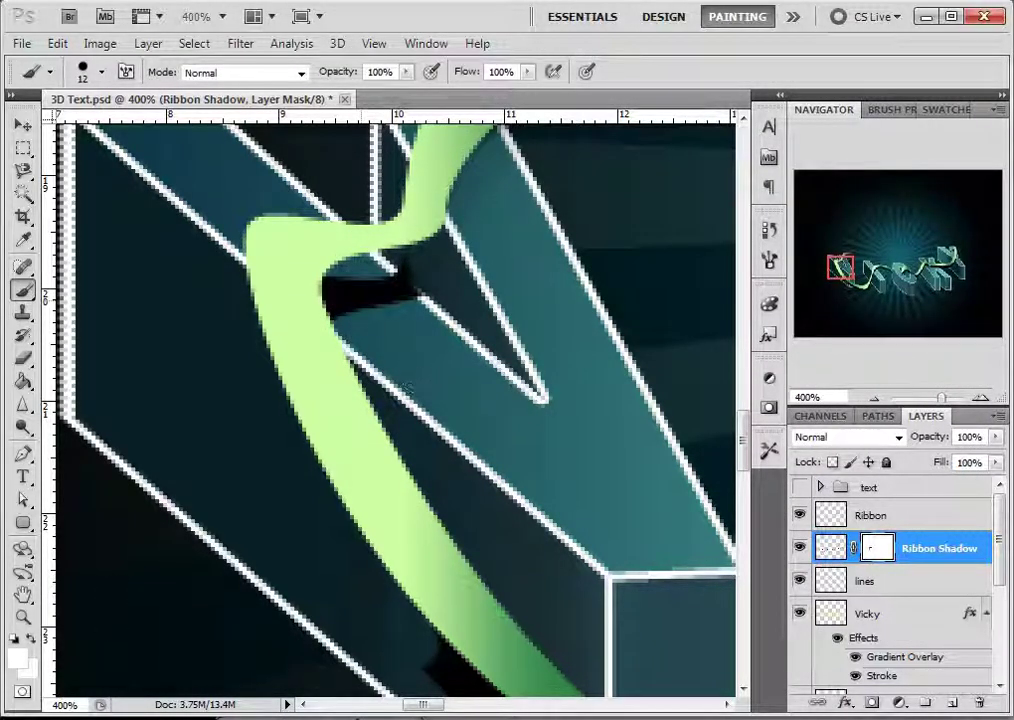
Step: Paint with black to trim the bend's shadow at the V's inner outline and mask out the shadow below the ribbon across the V
click(20, 636)
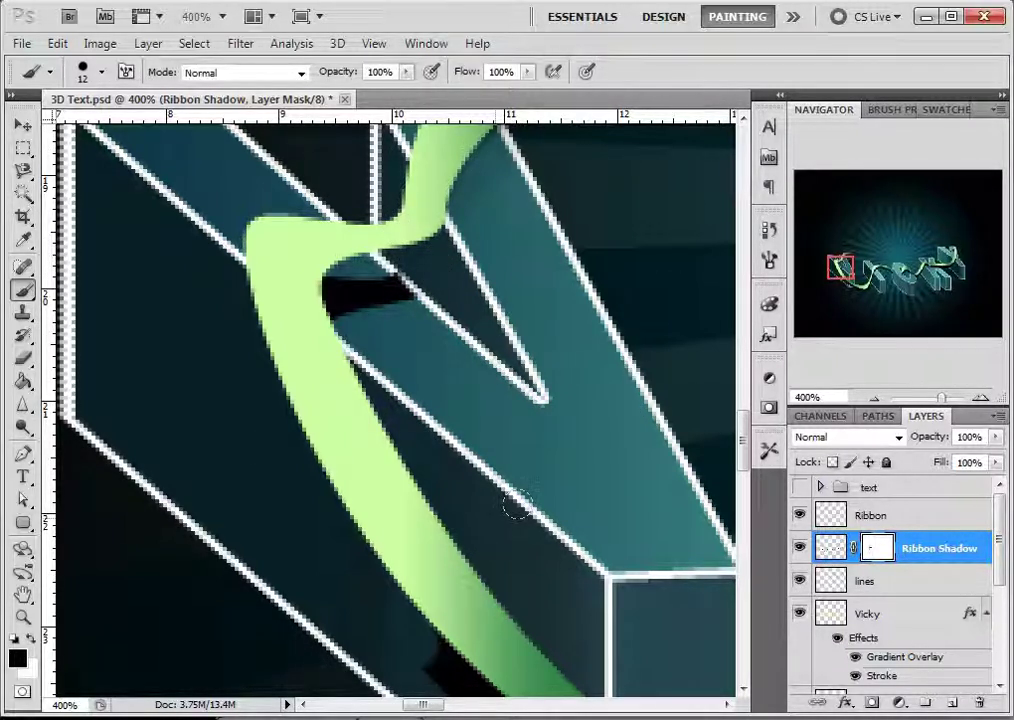
drag(294, 389, 260, 283)
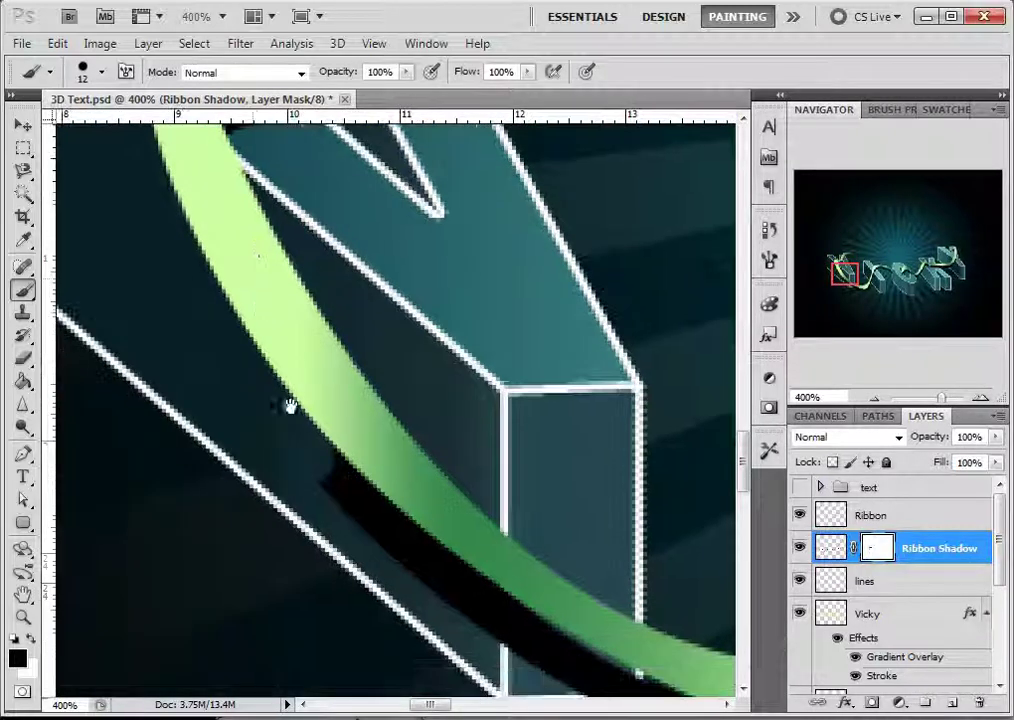
mouse_move(294, 425)
mouse_down()
mouse_move(369, 536)
mouse_move(317, 453)
mouse_move(484, 608)
mouse_up()
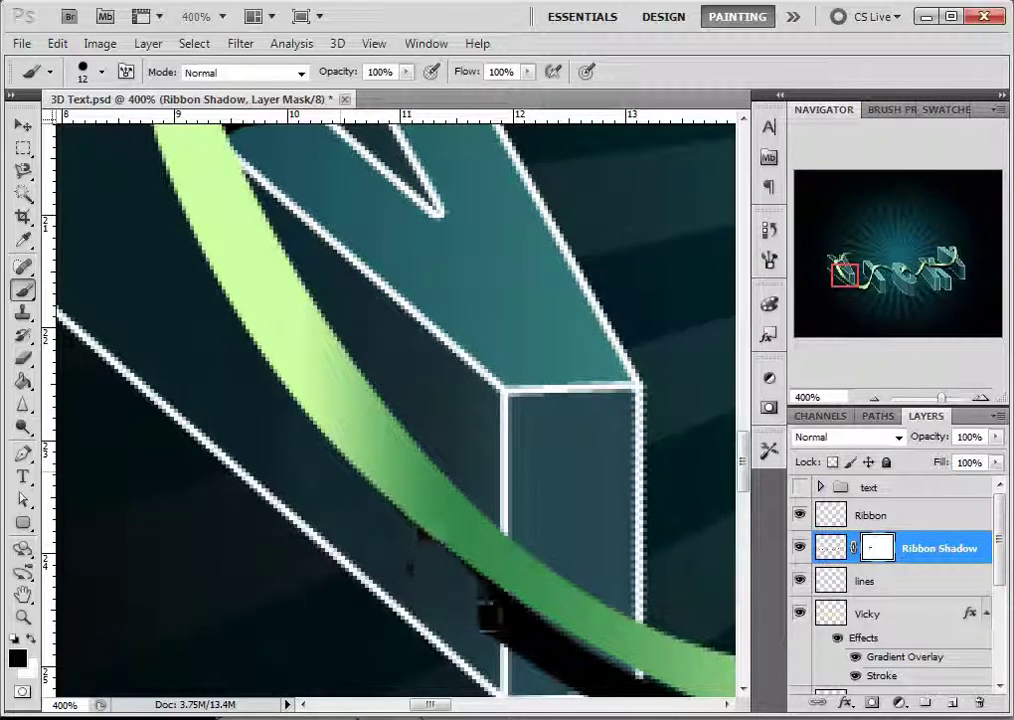
drag(455, 525, 545, 628)
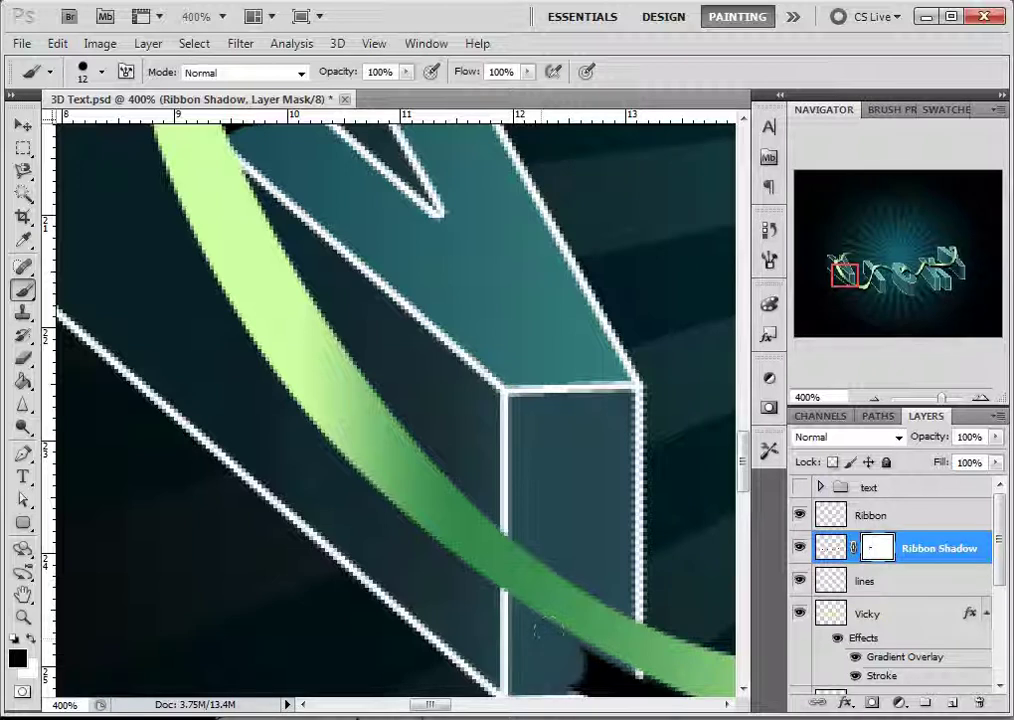
mouse_move(611, 638)
mouse_down()
mouse_move(419, 491)
mouse_move(261, 433)
mouse_up()
mouse_move(310, 516)
mouse_down()
mouse_move(294, 478)
mouse_move(410, 539)
mouse_move(465, 598)
mouse_move(403, 593)
mouse_up()
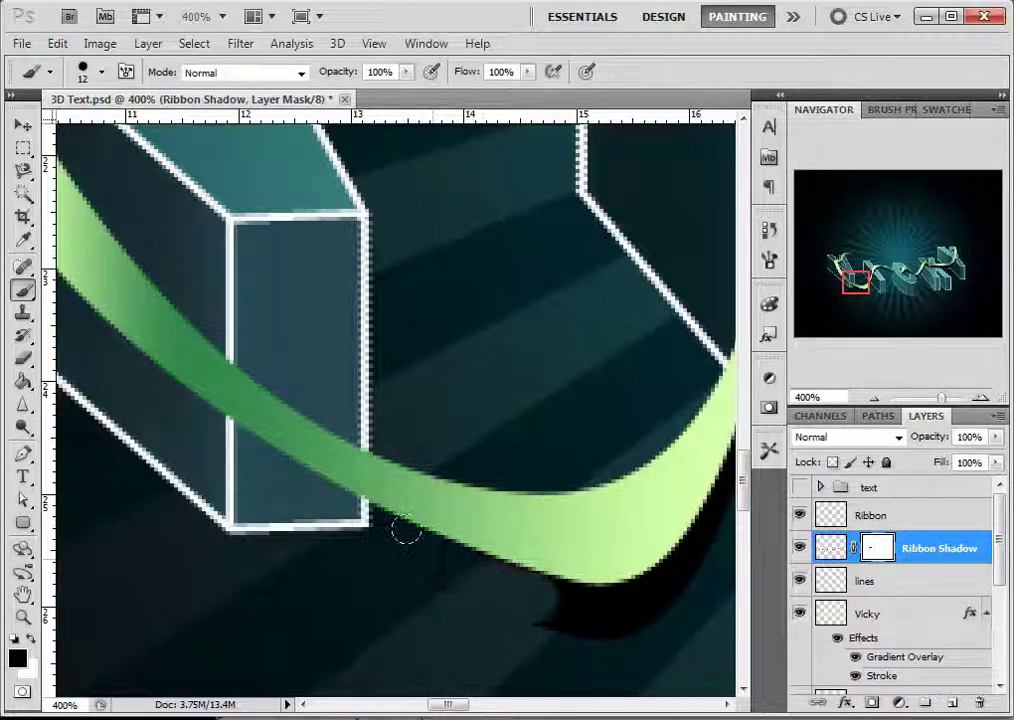
drag(540, 622, 600, 630)
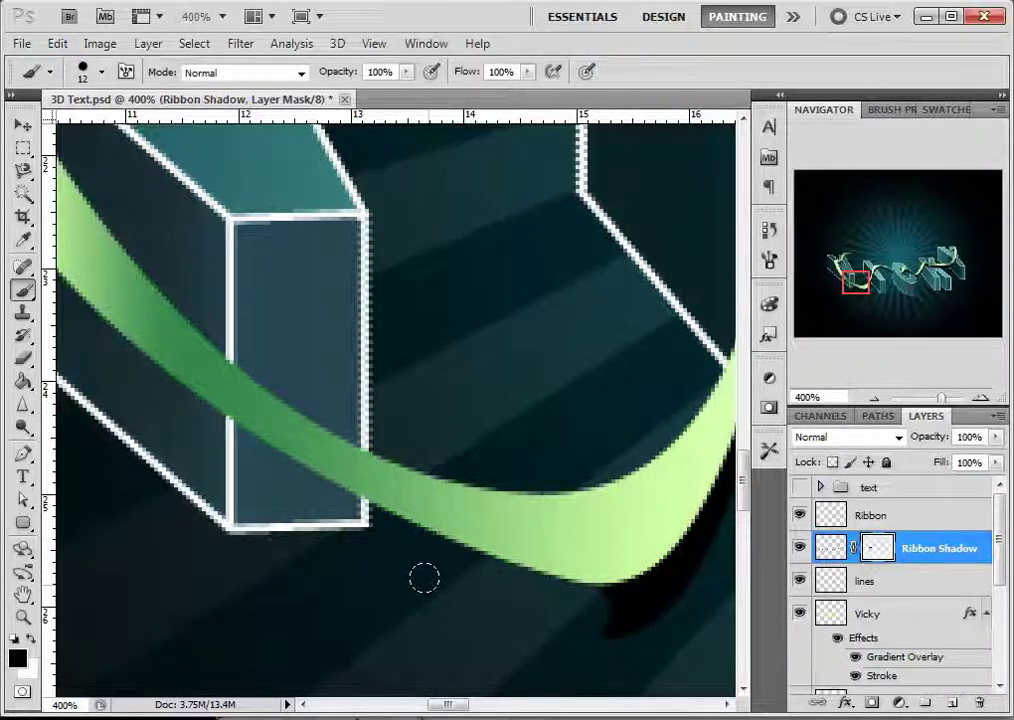
Step: Paint with white along the ribbon's lower edge to restore a thin shadow over the V's side and front faces
drag(437, 548, 545, 559)
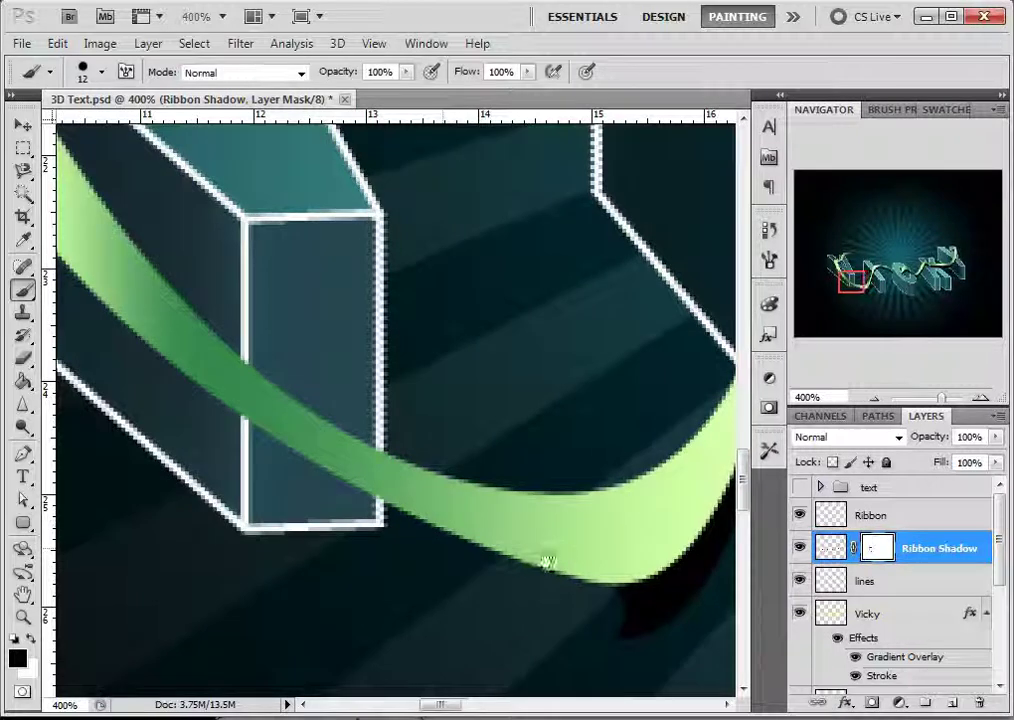
drag(256, 398, 425, 532)
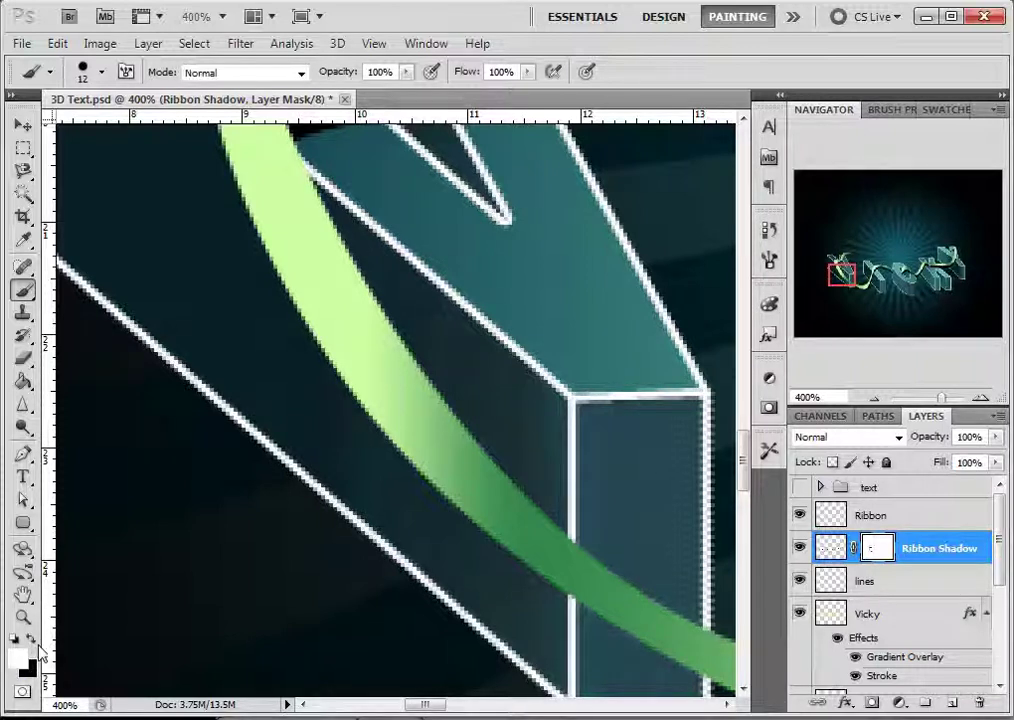
mouse_move(220, 228)
mouse_down()
mouse_move(260, 205)
mouse_move(258, 180)
mouse_move(242, 167)
mouse_move(303, 303)
mouse_move(300, 345)
mouse_move(355, 381)
mouse_move(500, 532)
mouse_move(555, 558)
mouse_up()
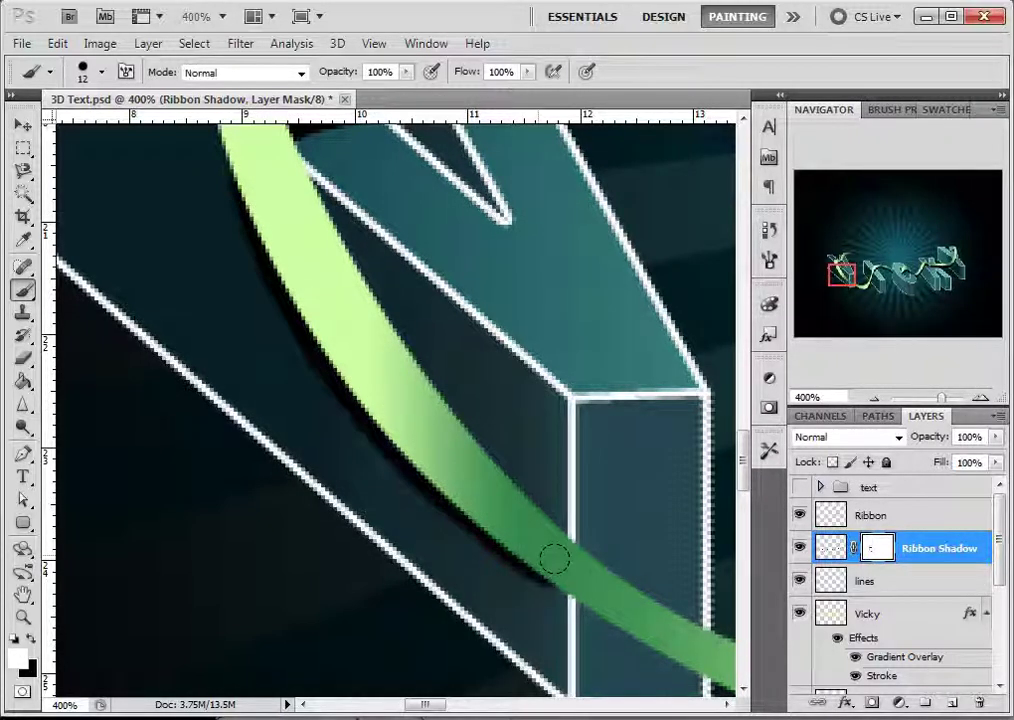
drag(301, 272, 453, 560)
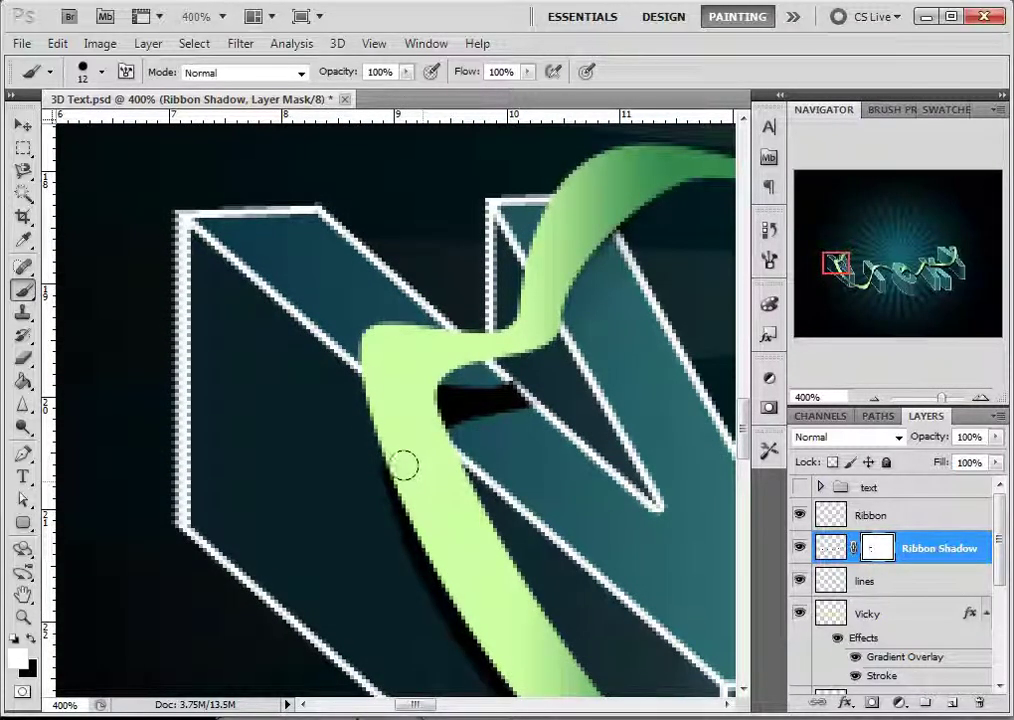
drag(344, 310, 108, 57)
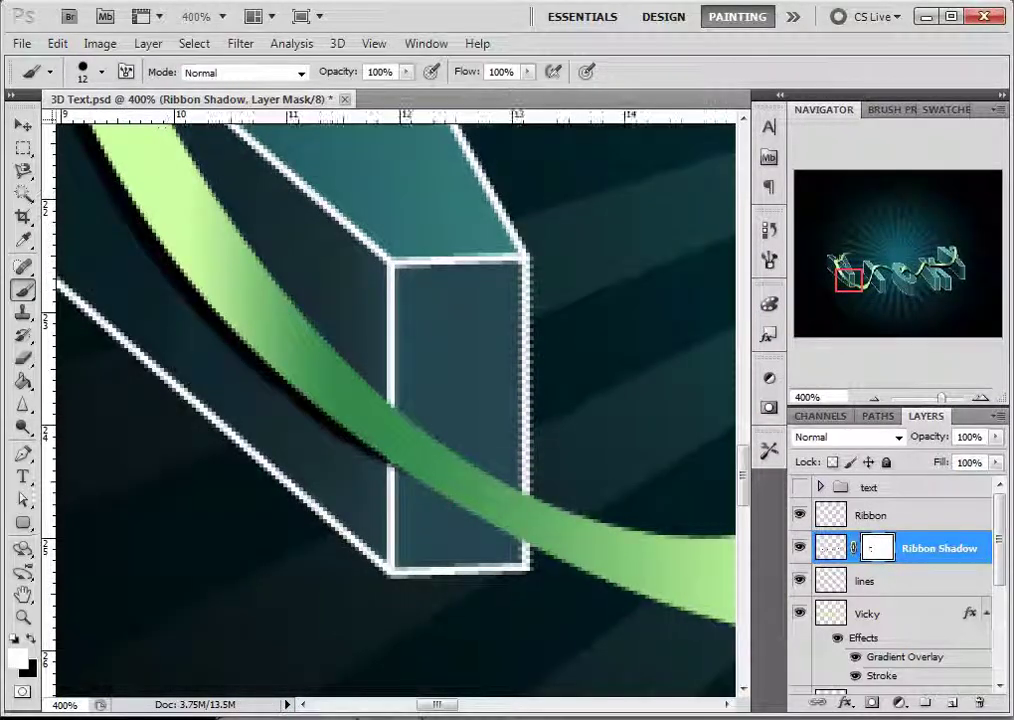
click(30, 642)
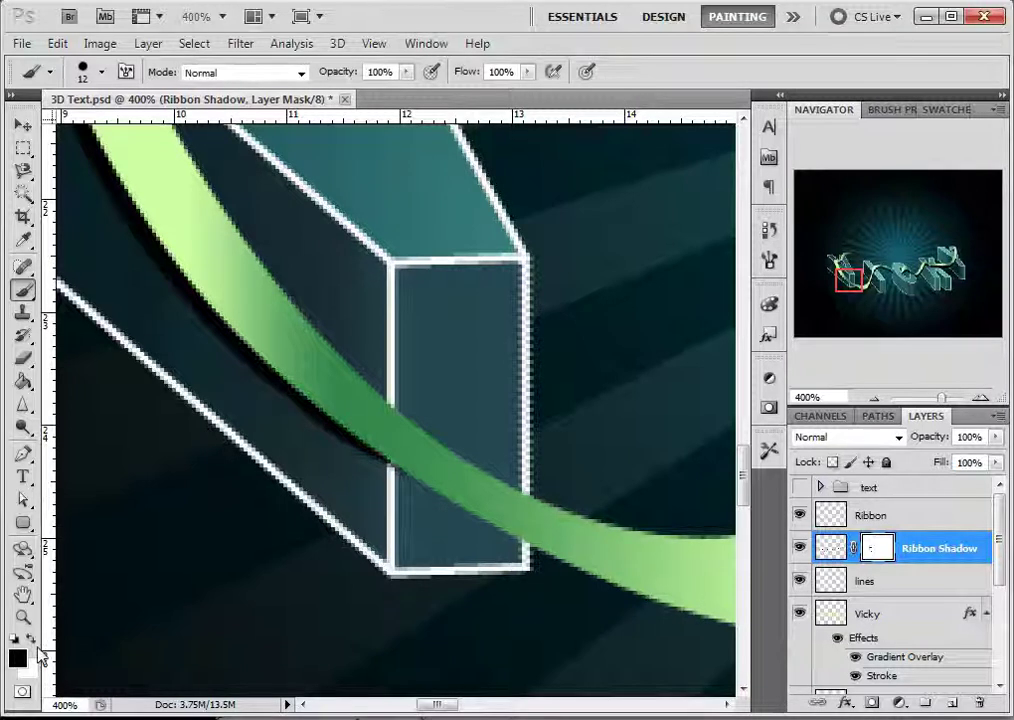
key(x)
mouse_move(398, 447)
mouse_down()
mouse_move(465, 483)
mouse_move(522, 503)
mouse_up()
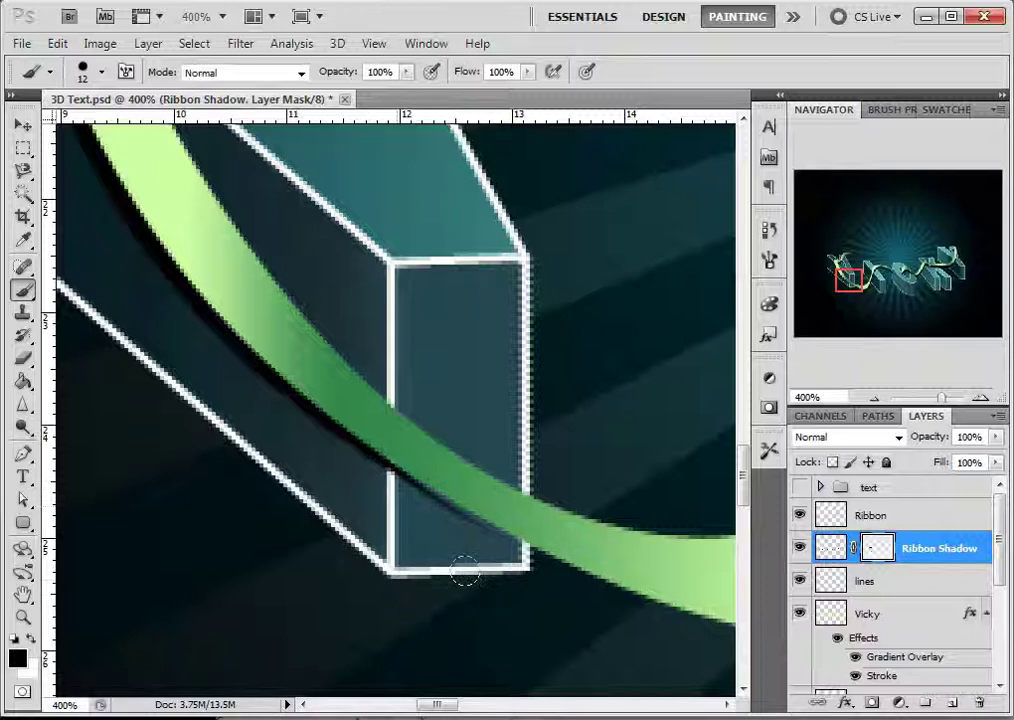
Step: Mask out the shadow around the ribbon's lowest curve with black, up to the outline of the second letter
drag(511, 531, 285, 450)
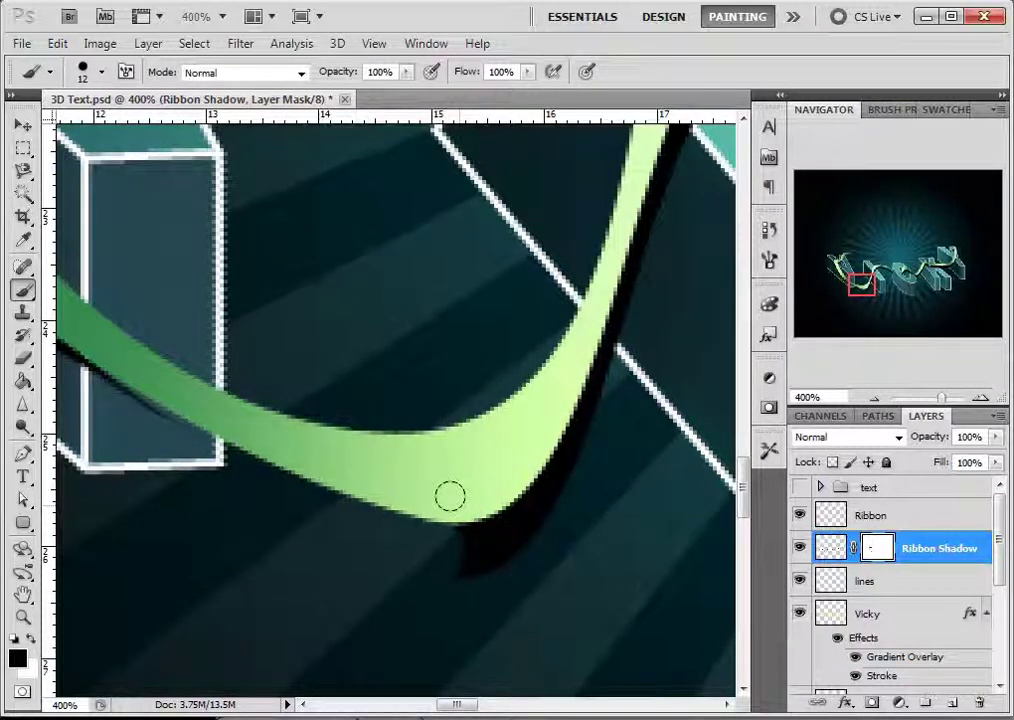
mouse_move(449, 496)
mouse_down()
mouse_move(484, 502)
mouse_move(530, 459)
mouse_move(577, 363)
mouse_up()
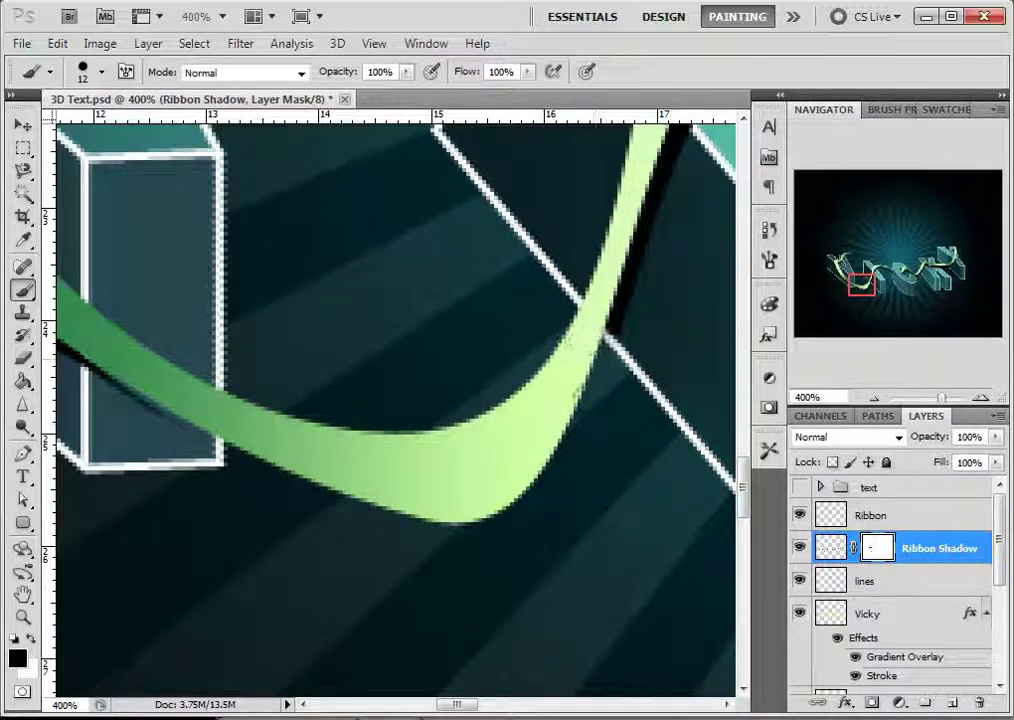
Step: Set the brush opacity to 67% and fade the ribbon's shadow across the second letter's light top face and just beyond it
drag(483, 427, 366, 607)
click(406, 72)
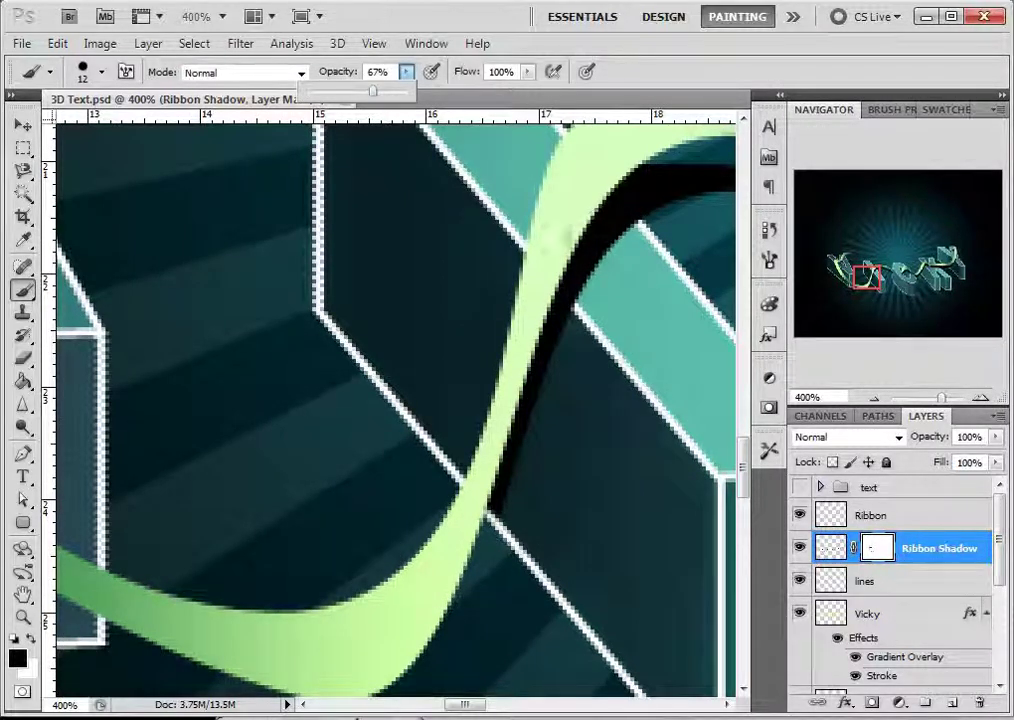
click(565, 274)
mouse_move(566, 276)
mouse_down()
mouse_move(637, 175)
mouse_move(712, 149)
mouse_up()
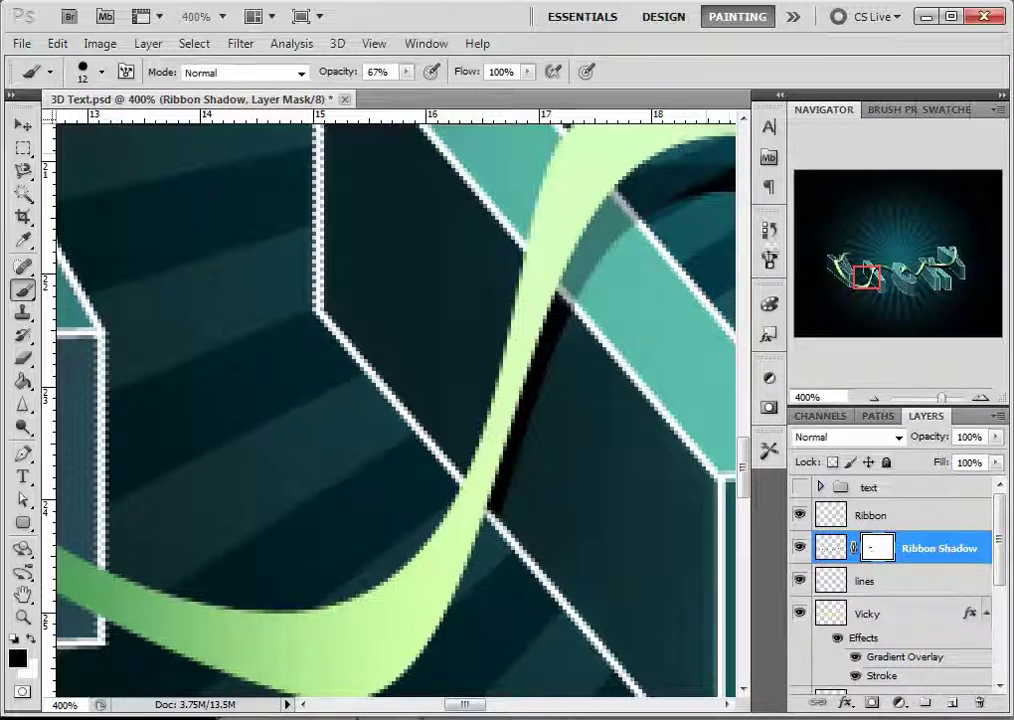
Step: Raise the brush opacity to 100% and mask out the ribbon's shadow over the background between the second letter and the C
drag(661, 281, 525, 353)
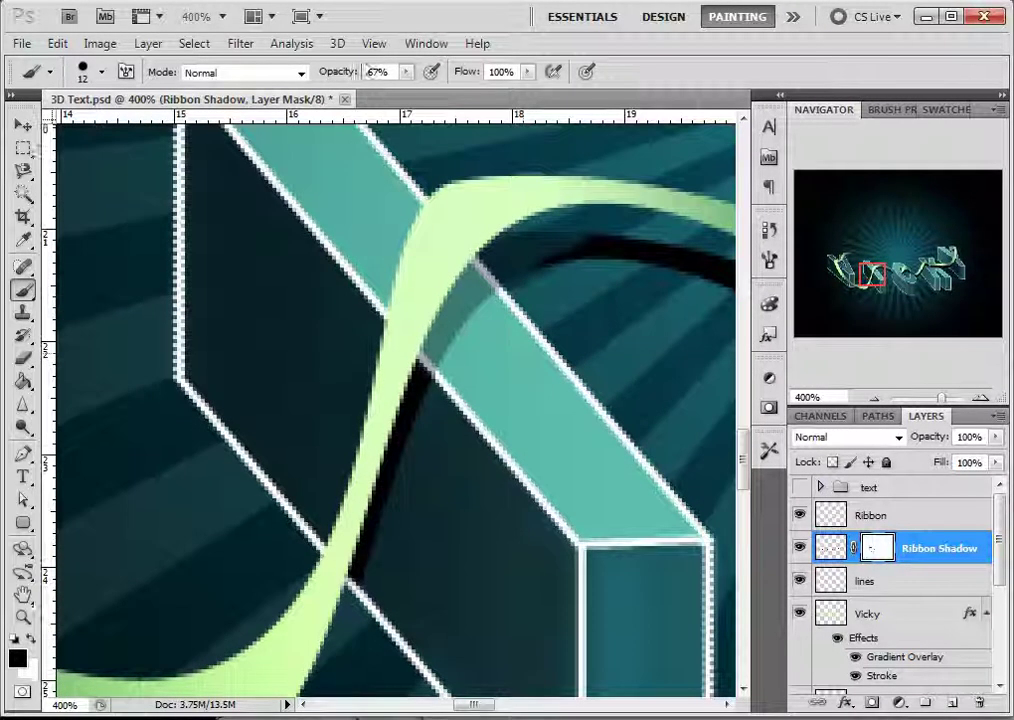
click(406, 72)
drag(404, 91, 440, 91)
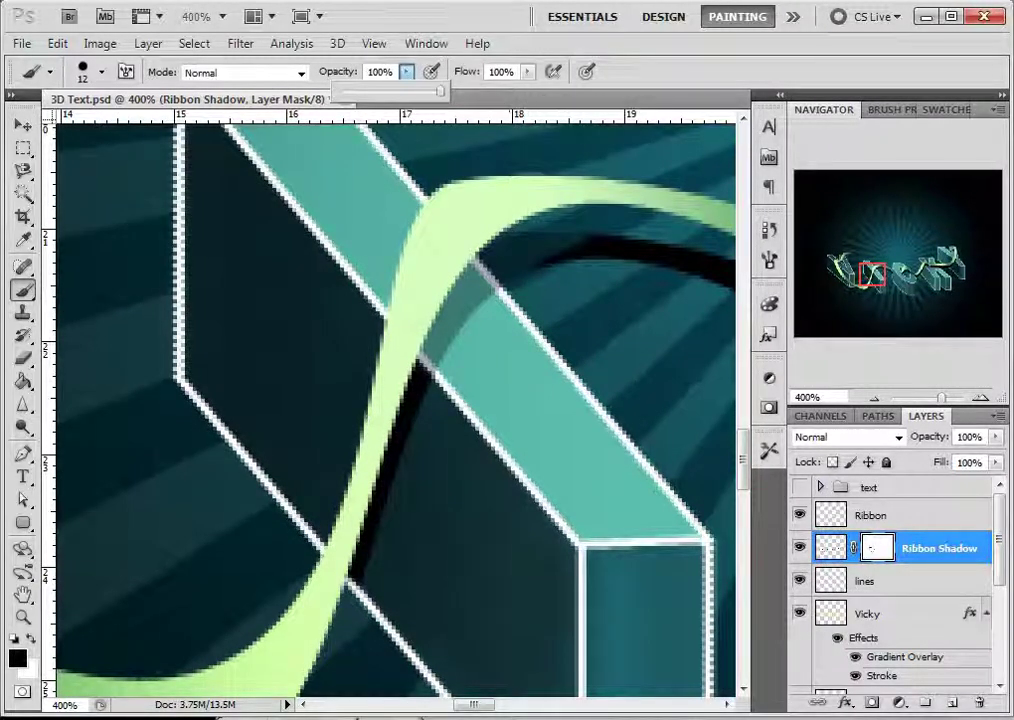
drag(556, 246, 483, 236)
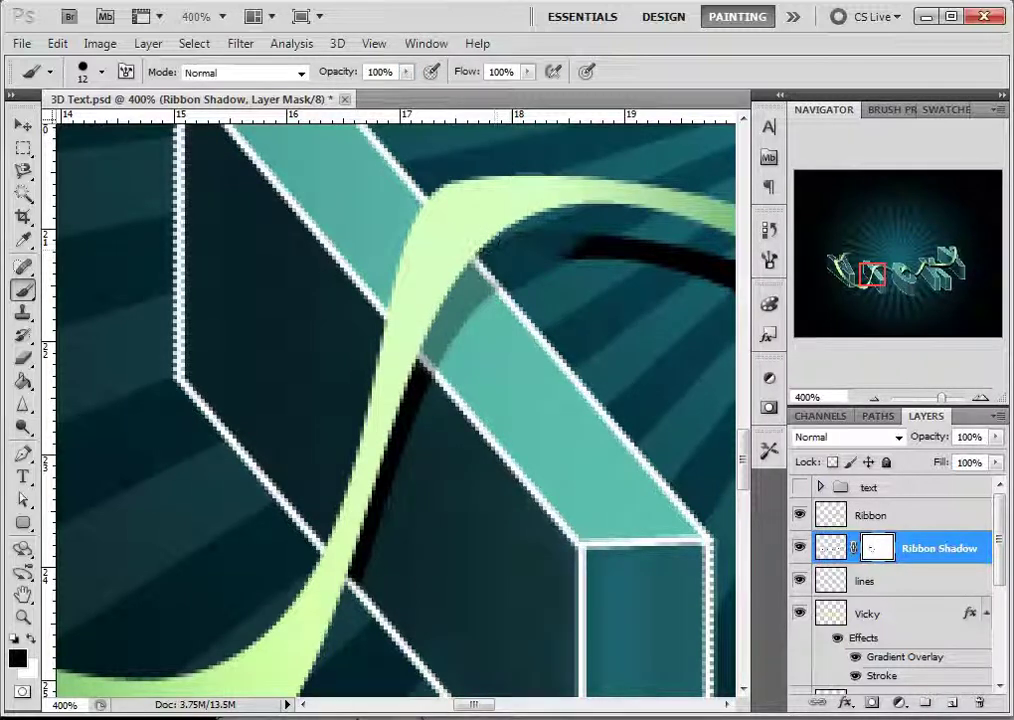
drag(560, 245, 625, 240)
mouse_move(640, 315)
mouse_down()
mouse_move(401, 312)
mouse_move(394, 254)
mouse_move(485, 268)
mouse_move(505, 285)
mouse_move(577, 284)
mouse_up()
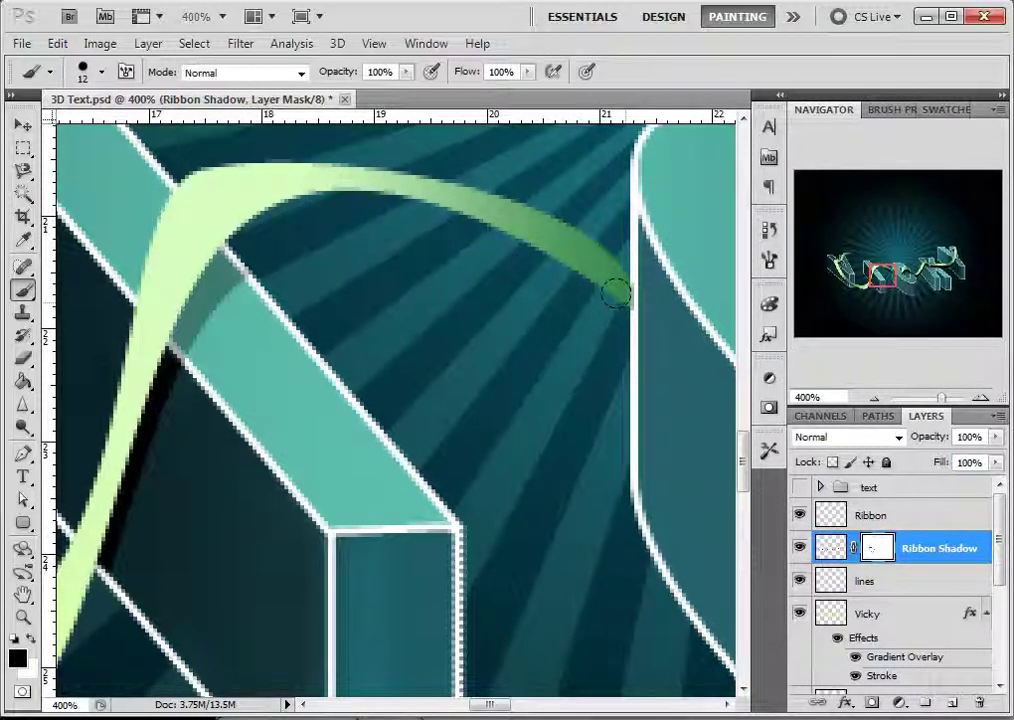
Step: Mask out the excess ribbon shadow over the C with black and restore a thin shadow along the ribbon's lower edge with white
mouse_move(527, 345)
mouse_down()
mouse_move(410, 405)
mouse_move(232, 415)
mouse_up()
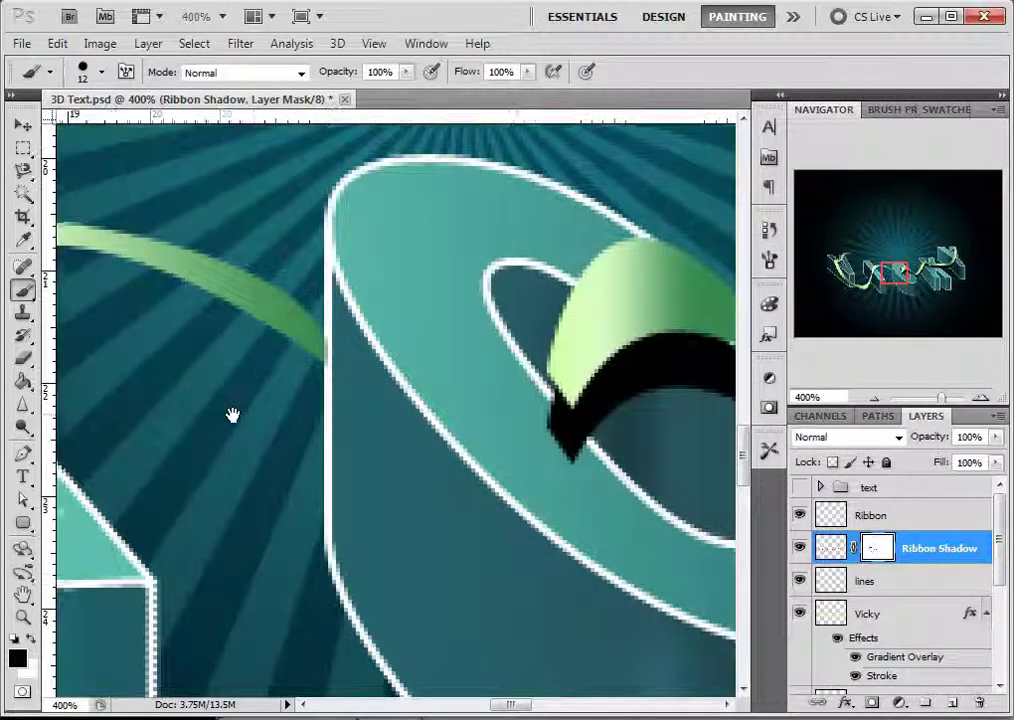
drag(607, 477, 530, 492)
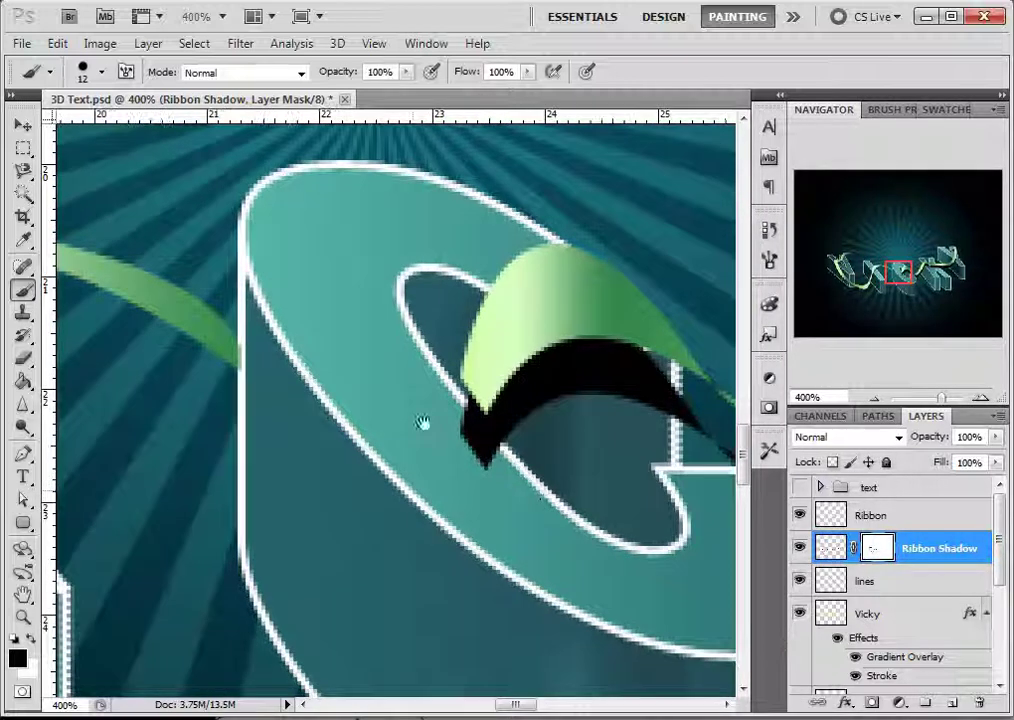
mouse_move(448, 441)
mouse_down()
mouse_move(453, 412)
mouse_move(475, 425)
mouse_move(505, 400)
mouse_move(610, 385)
mouse_move(668, 415)
mouse_up()
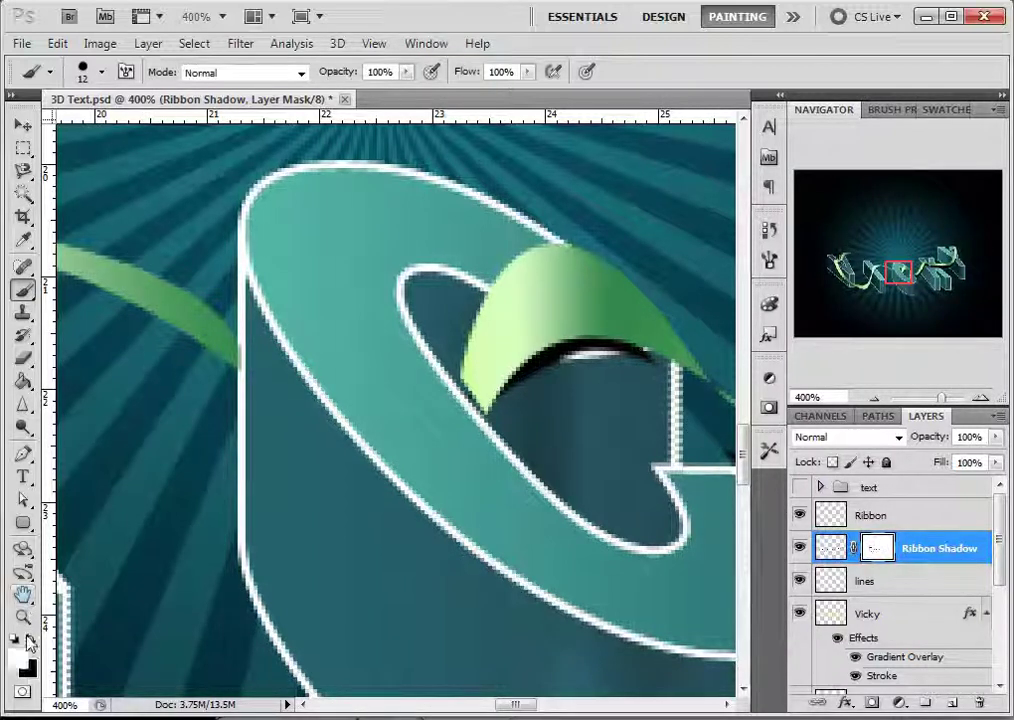
key(x)
mouse_move(547, 328)
mouse_down()
mouse_move(635, 319)
mouse_move(580, 316)
mouse_up()
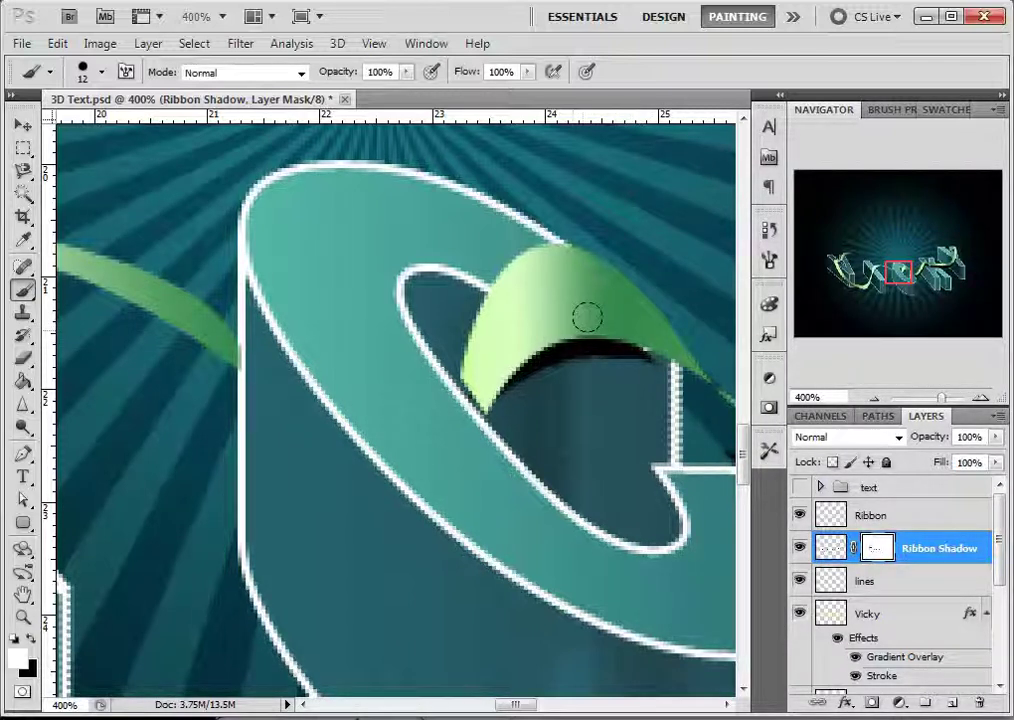
Step: Paint with black to mask out the ribbon's shadow over the background between the C and the K, up to the K's outline
drag(557, 446, 367, 389)
key(x)
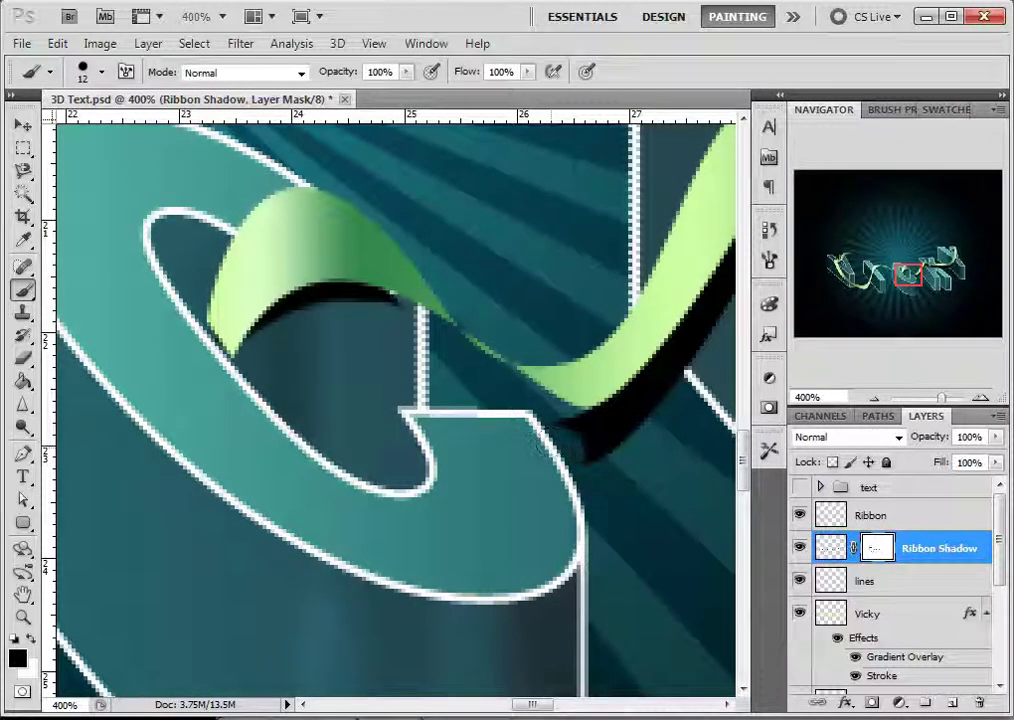
drag(652, 482, 520, 544)
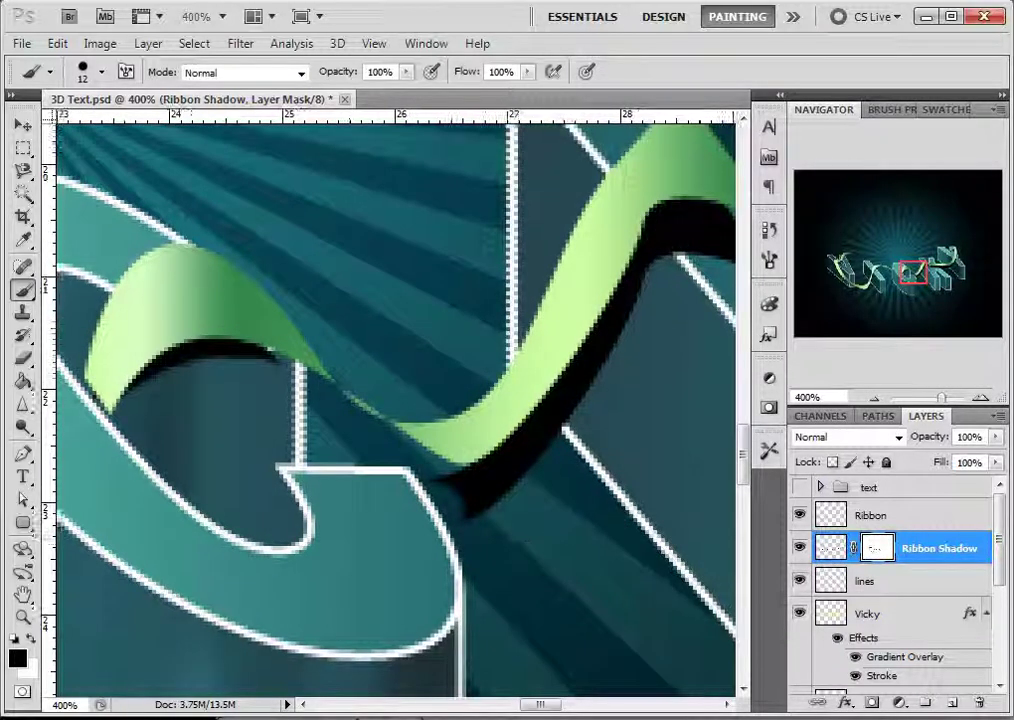
mouse_move(513, 500)
mouse_down()
mouse_move(470, 485)
mouse_move(385, 405)
mouse_up()
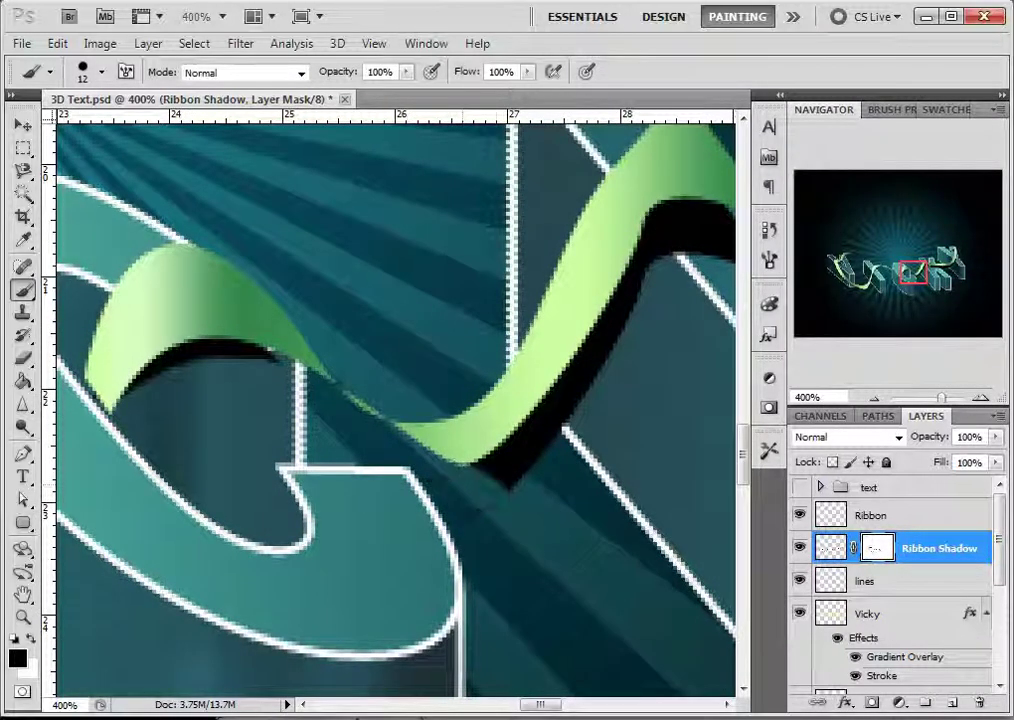
mouse_move(494, 496)
mouse_down()
mouse_move(501, 465)
mouse_move(495, 426)
mouse_move(513, 415)
mouse_move(537, 450)
mouse_move(564, 400)
mouse_move(426, 447)
mouse_up()
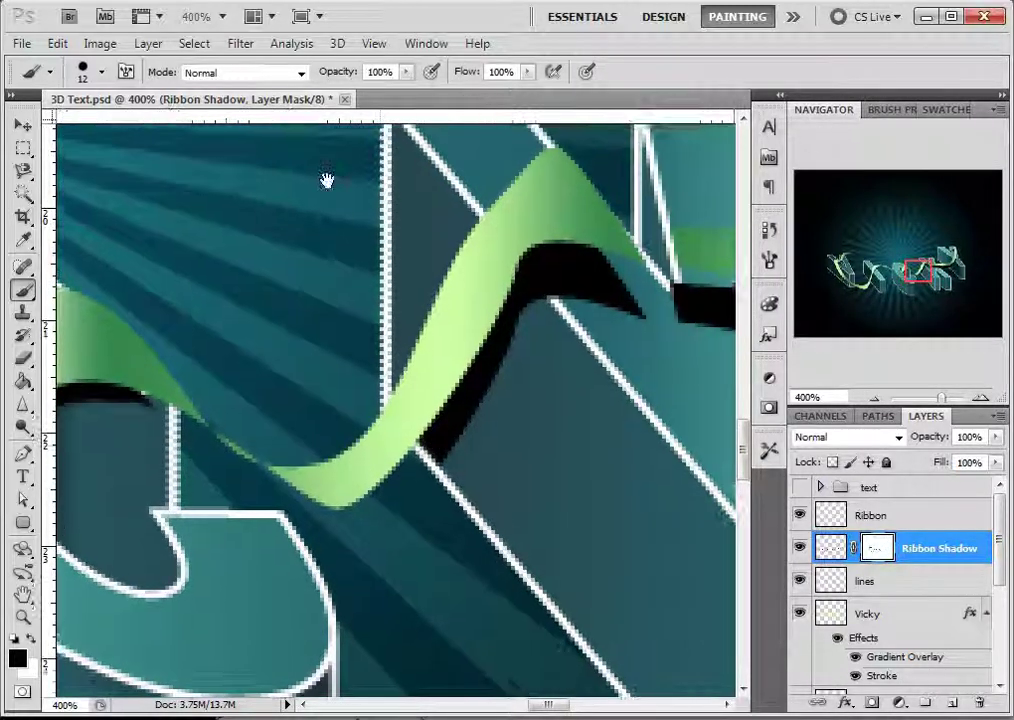
click(527, 72)
click(493, 96)
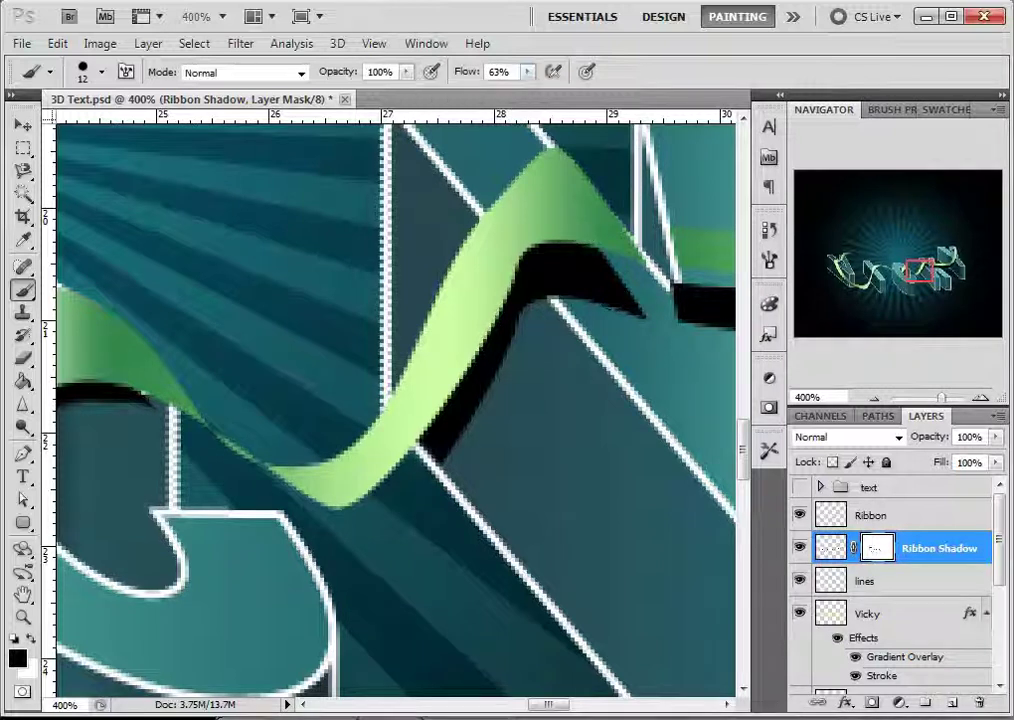
drag(565, 262, 639, 308)
key(ctrl+z)
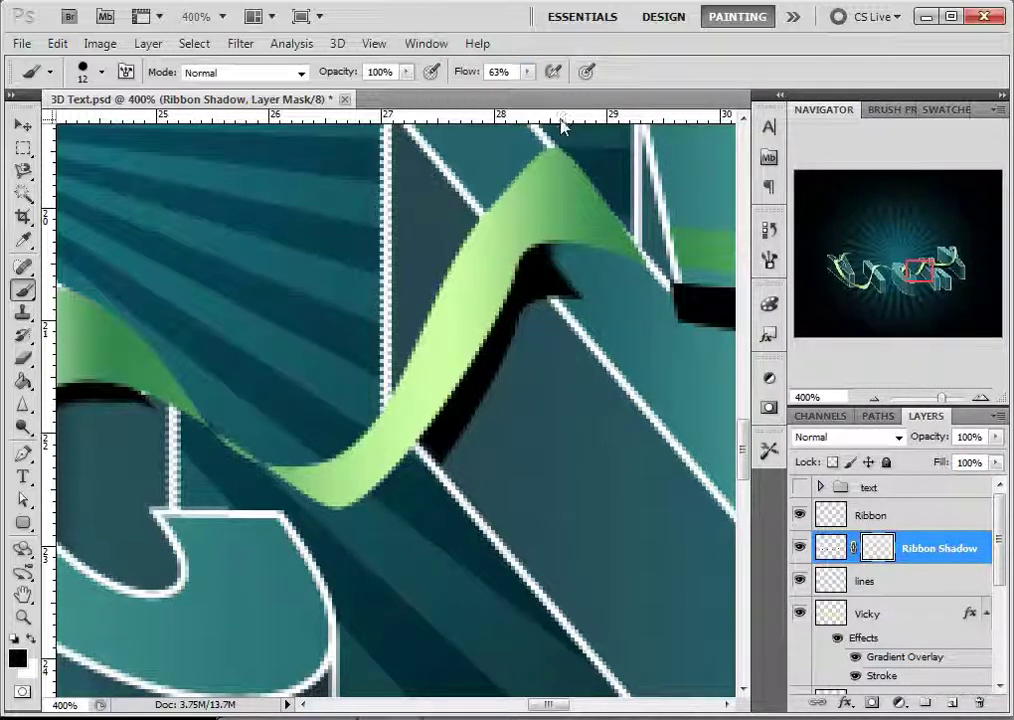
click(527, 72)
drag(535, 104, 606, 95)
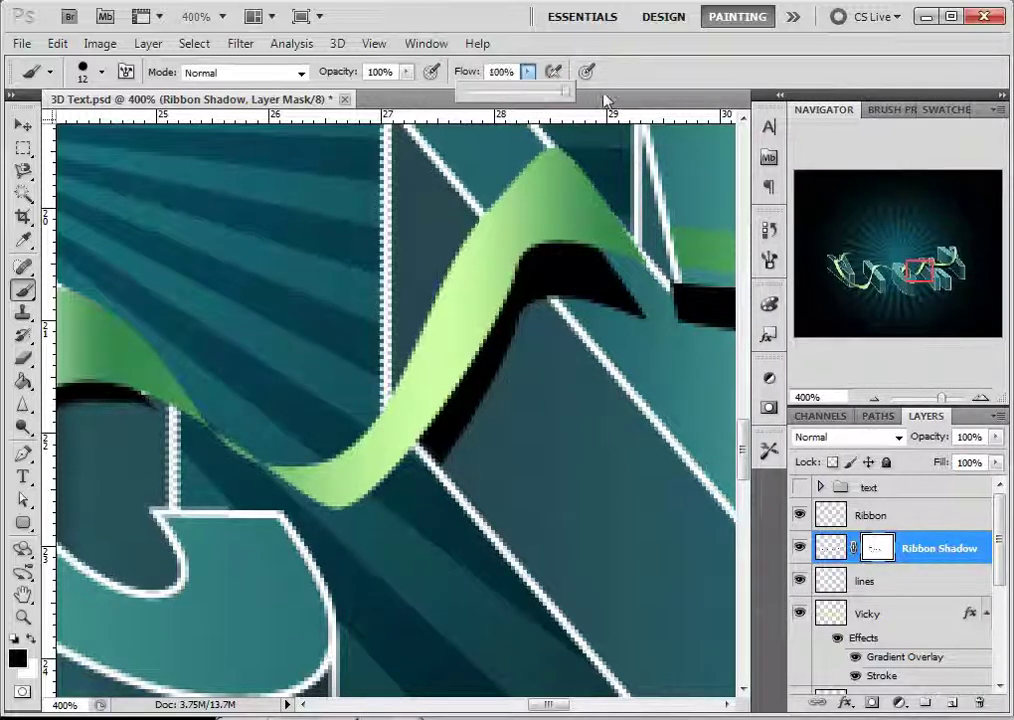
Step: Set the brush opacity to 54% and fade the ribbon's shadow across the K's top face beneath the ribbon's peak
drag(385, 95, 361, 96)
mouse_move(623, 262)
mouse_down()
mouse_move(561, 233)
mouse_move(591, 260)
mouse_move(519, 213)
mouse_move(585, 312)
mouse_up()
mouse_move(540, 218)
mouse_down()
mouse_move(642, 305)
mouse_move(632, 305)
mouse_move(584, 183)
mouse_move(655, 320)
mouse_up()
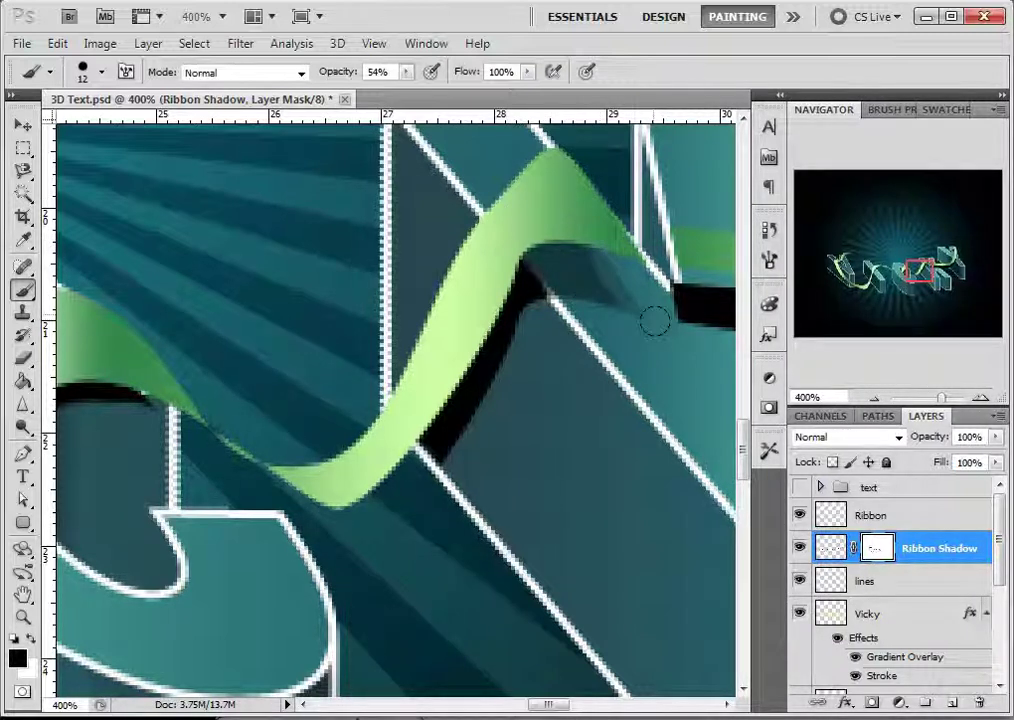
drag(577, 192, 652, 328)
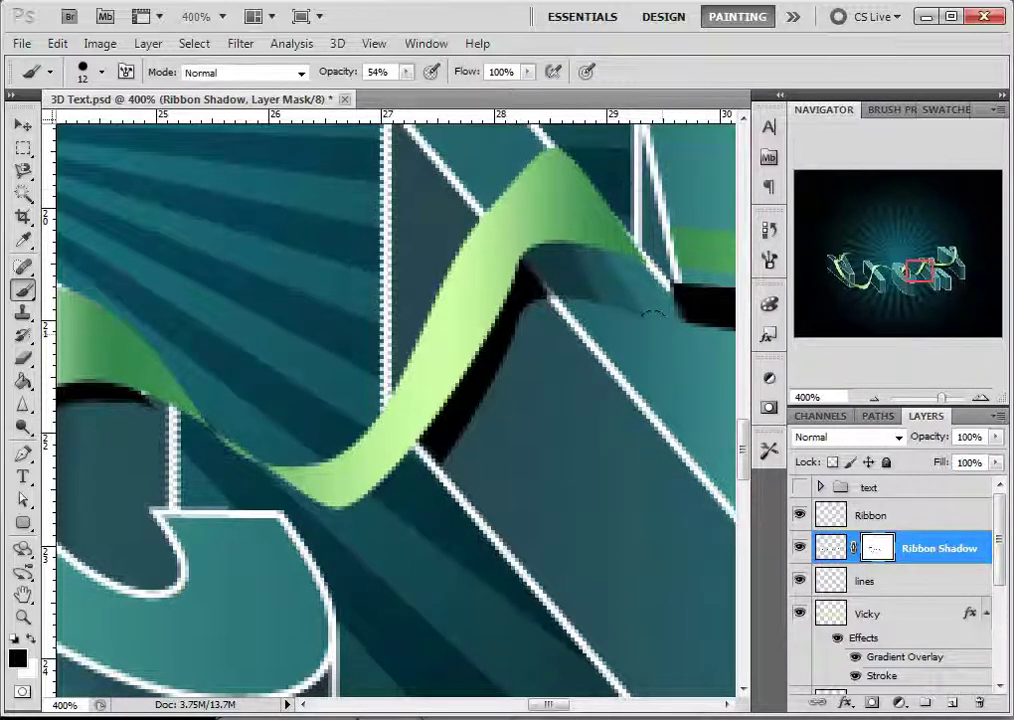
drag(632, 212, 695, 312)
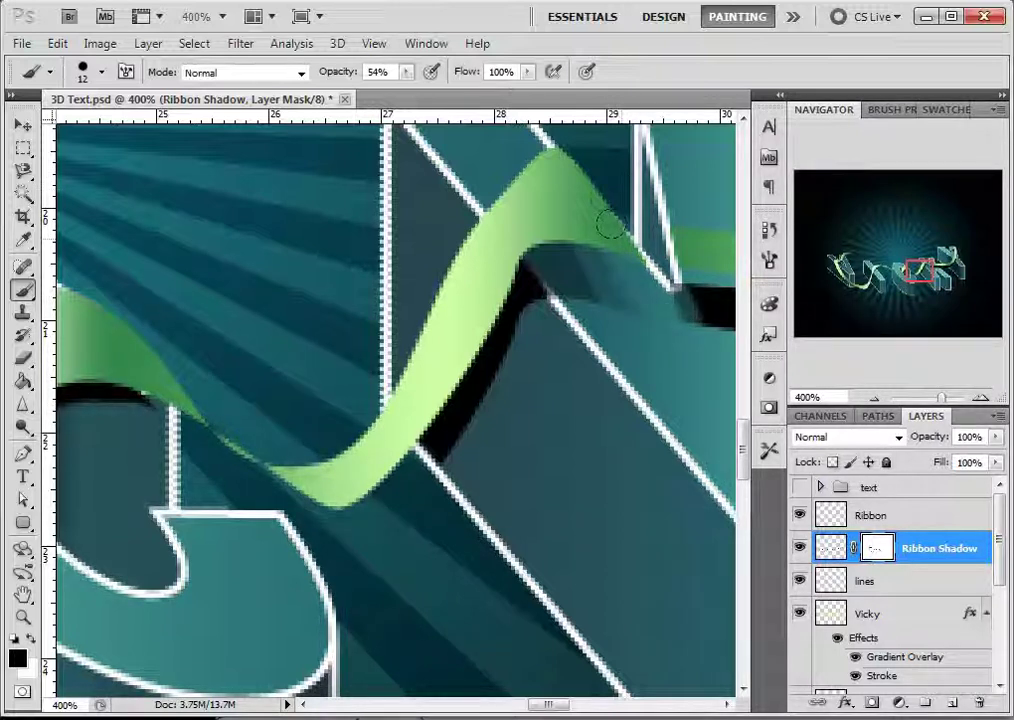
Step: Set the brush opacity to 42% and fade the shadow under the ribbon's straight stretch across the K's light top face
drag(645, 373, 447, 385)
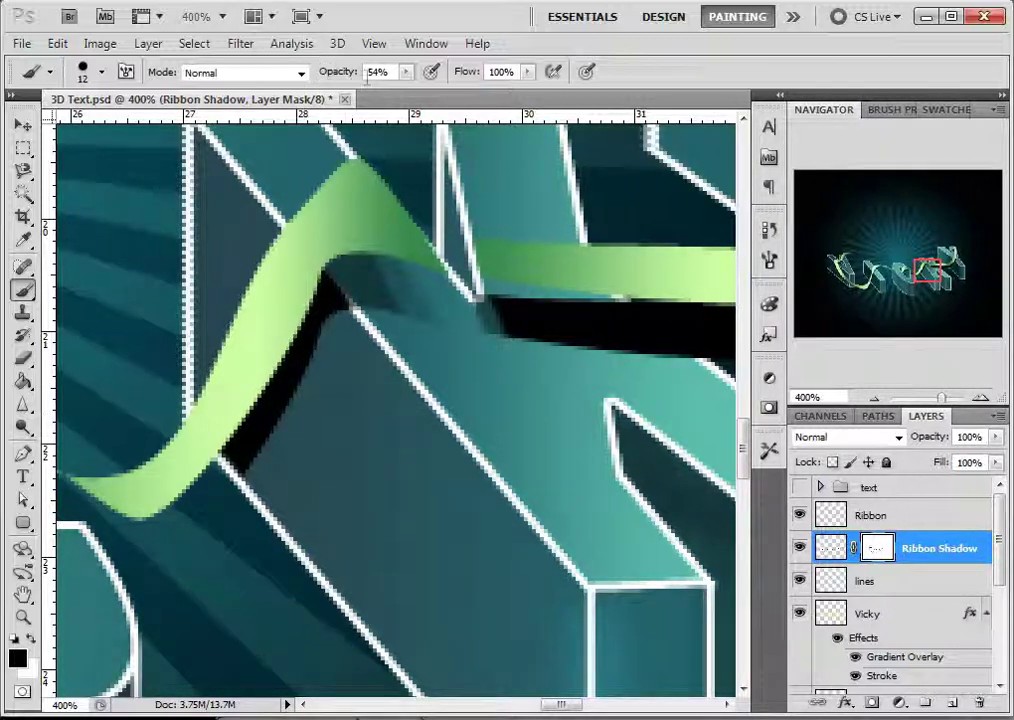
mouse_move(406, 72)
mouse_down()
mouse_move(407, 84)
mouse_move(447, 103)
mouse_move(460, 98)
mouse_up()
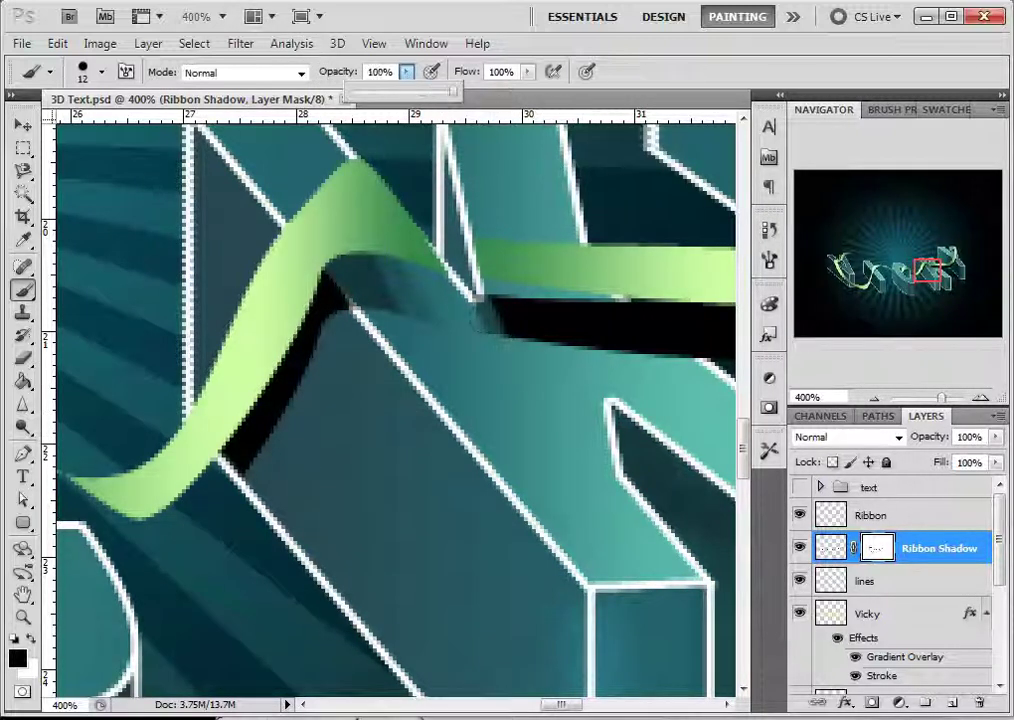
drag(398, 95, 398, 95)
mouse_move(672, 294)
mouse_down()
mouse_move(668, 347)
mouse_move(475, 305)
mouse_move(618, 318)
mouse_move(582, 300)
mouse_move(555, 308)
mouse_move(557, 318)
mouse_move(502, 322)
mouse_move(469, 309)
mouse_move(554, 356)
mouse_move(493, 336)
mouse_move(616, 340)
mouse_up()
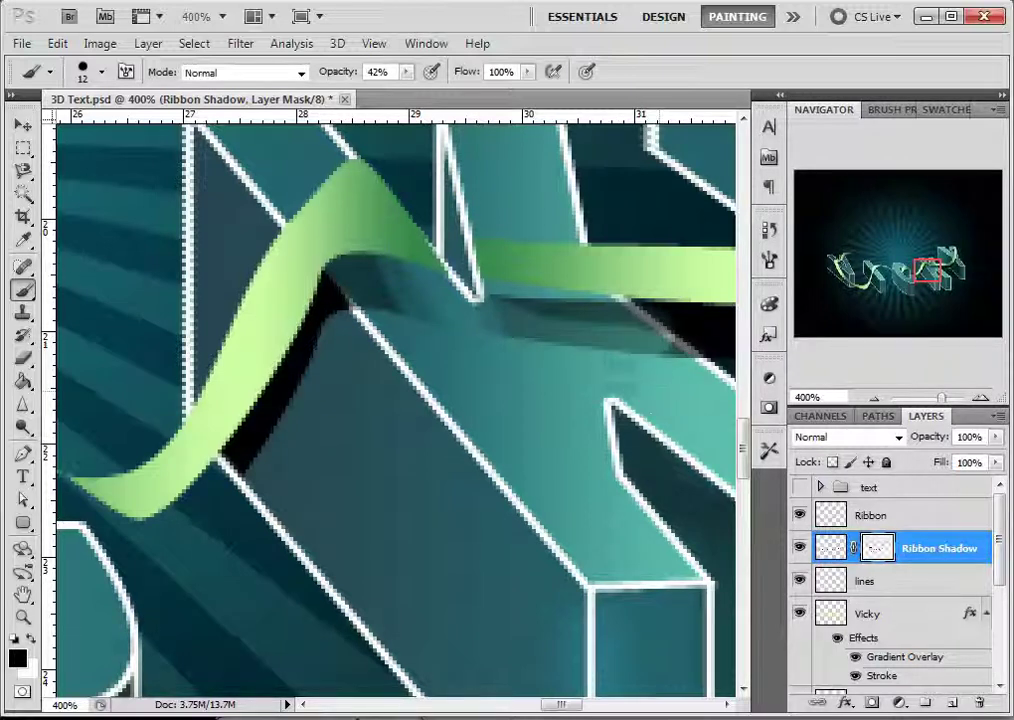
key(ctrl+z)
drag(481, 402, 454, 404)
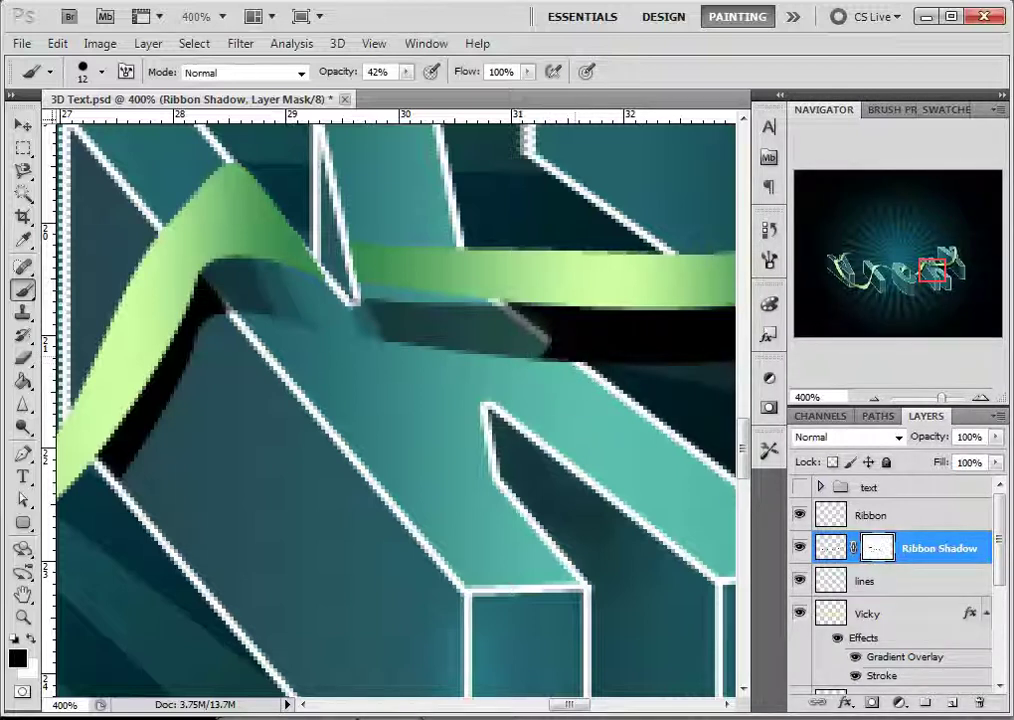
drag(575, 360, 480, 355)
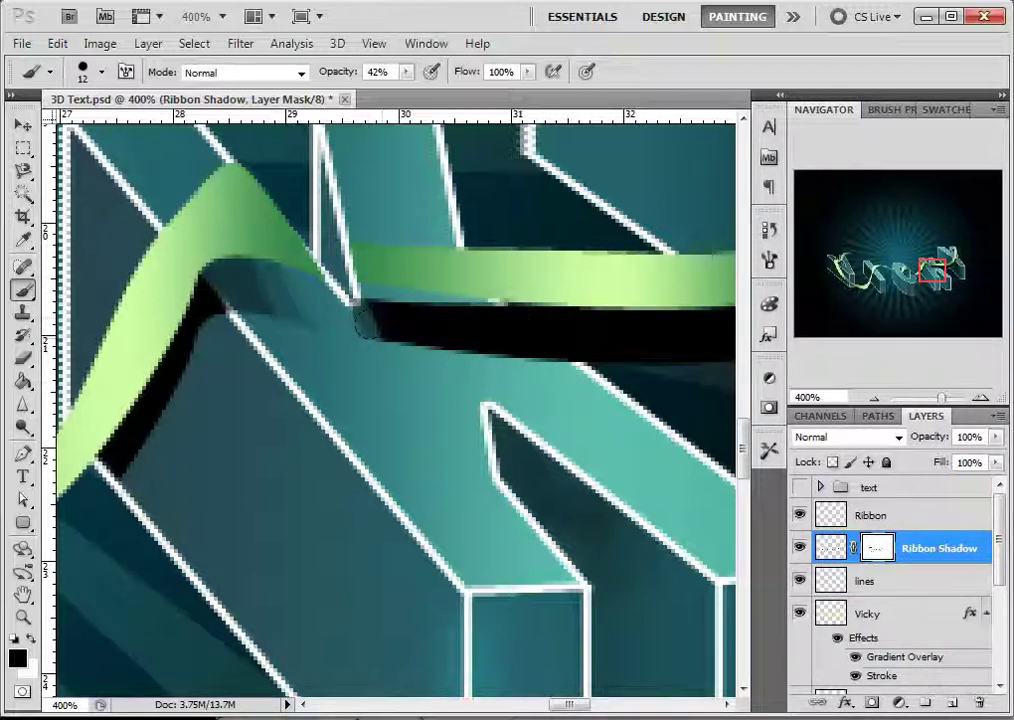
mouse_move(470, 310)
mouse_down()
mouse_move(480, 301)
mouse_move(400, 322)
mouse_up()
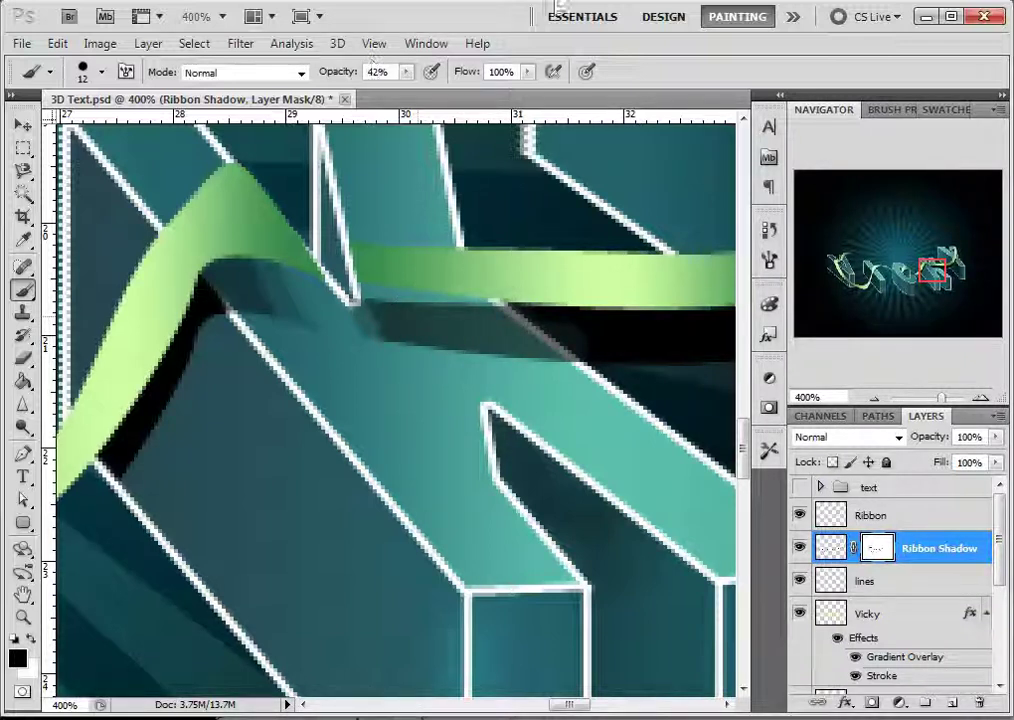
Step: Set the brush opacity to 100% and mask out the shadow between the K and the Y and beneath the ribbon's curled end
drag(406, 72, 466, 91)
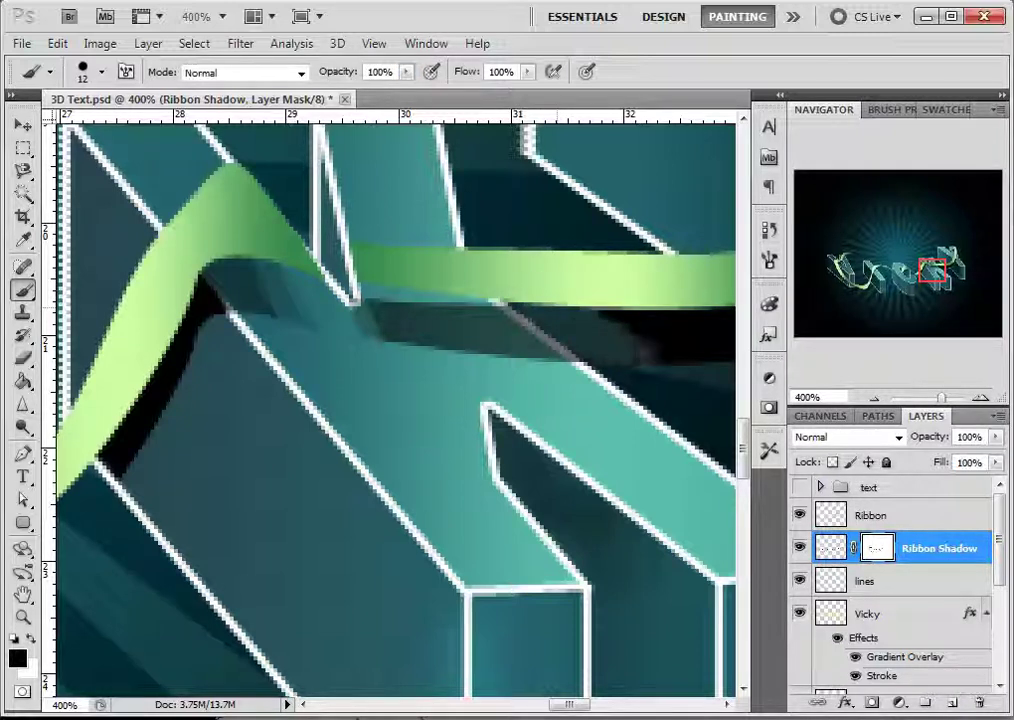
drag(629, 335, 427, 310)
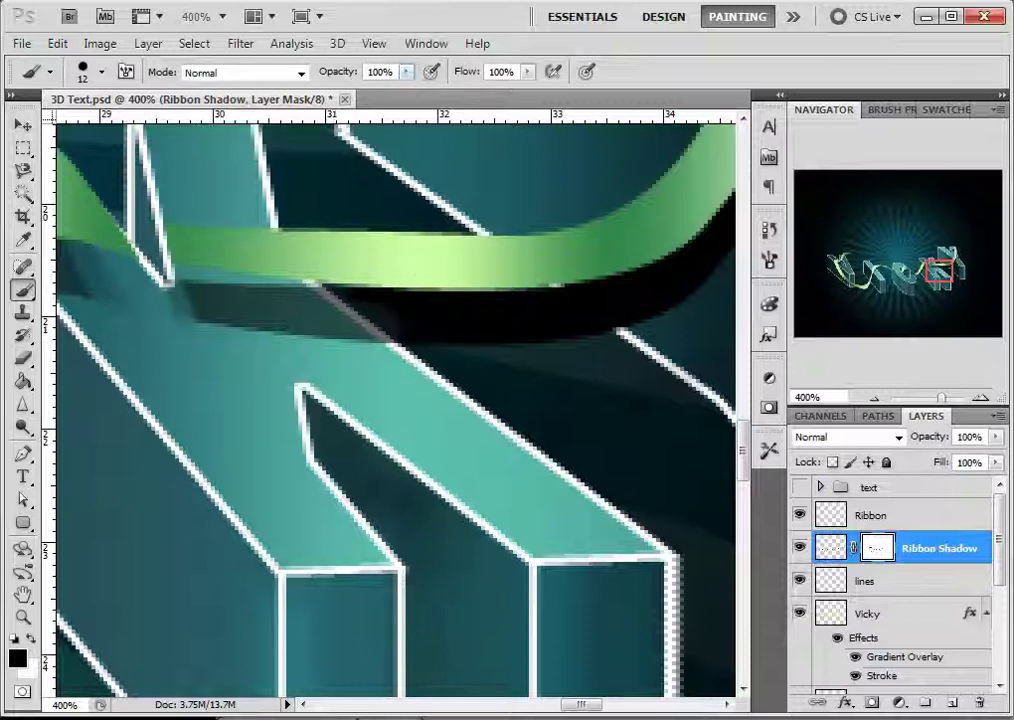
drag(561, 335, 355, 419)
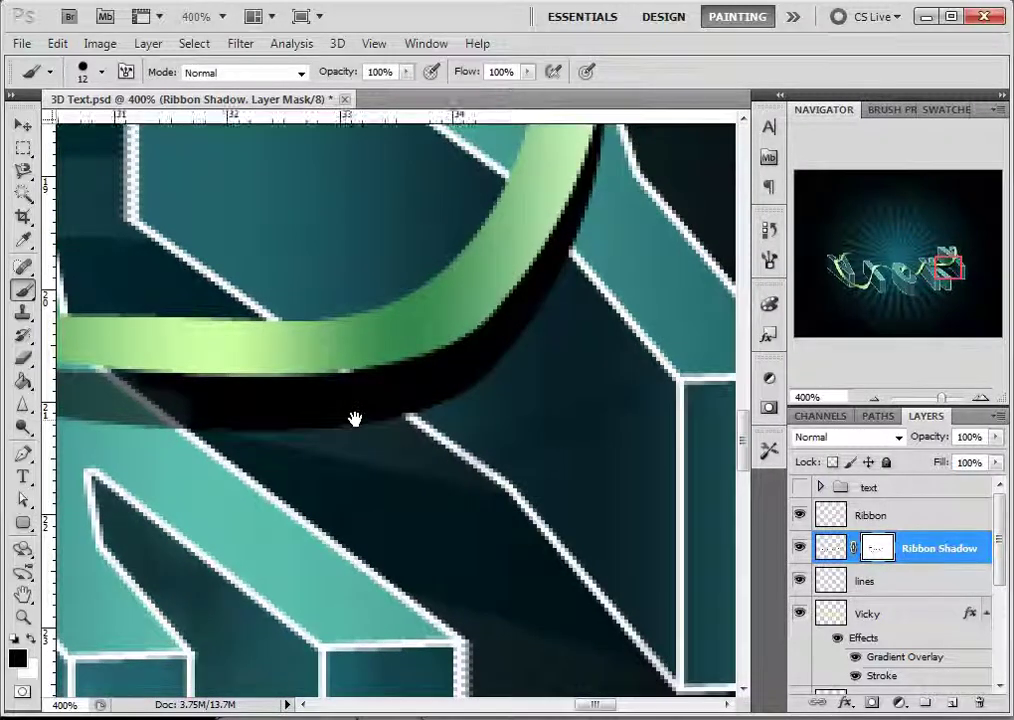
mouse_move(150, 382)
mouse_down()
mouse_move(205, 402)
mouse_move(170, 373)
mouse_move(215, 390)
mouse_move(249, 420)
mouse_move(321, 368)
mouse_move(395, 400)
mouse_up()
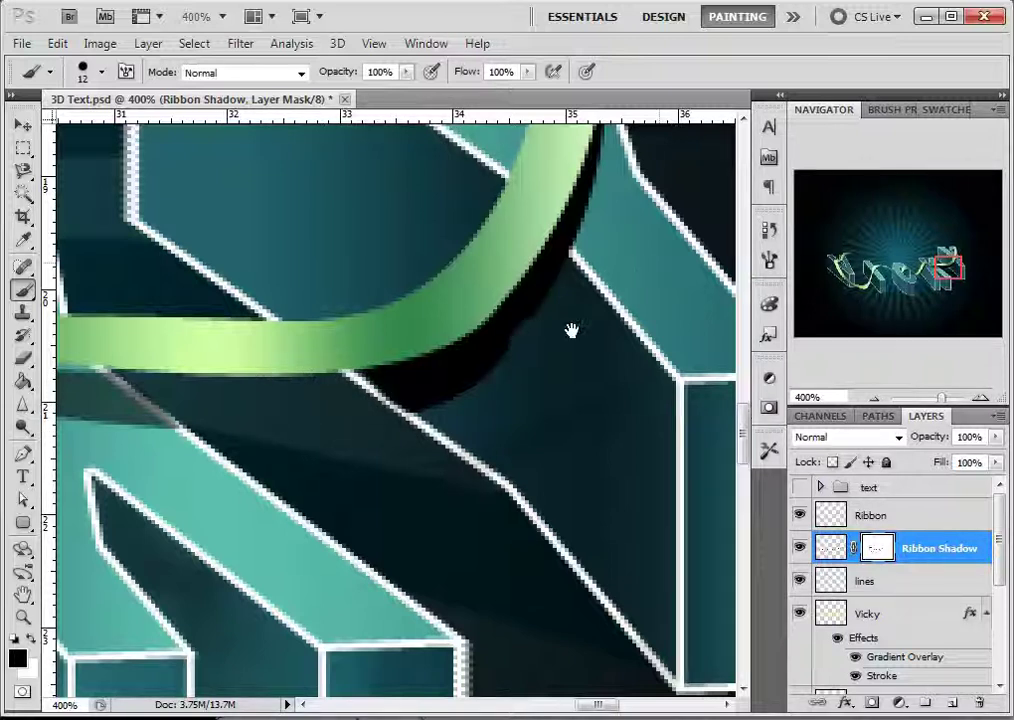
drag(571, 330, 553, 437)
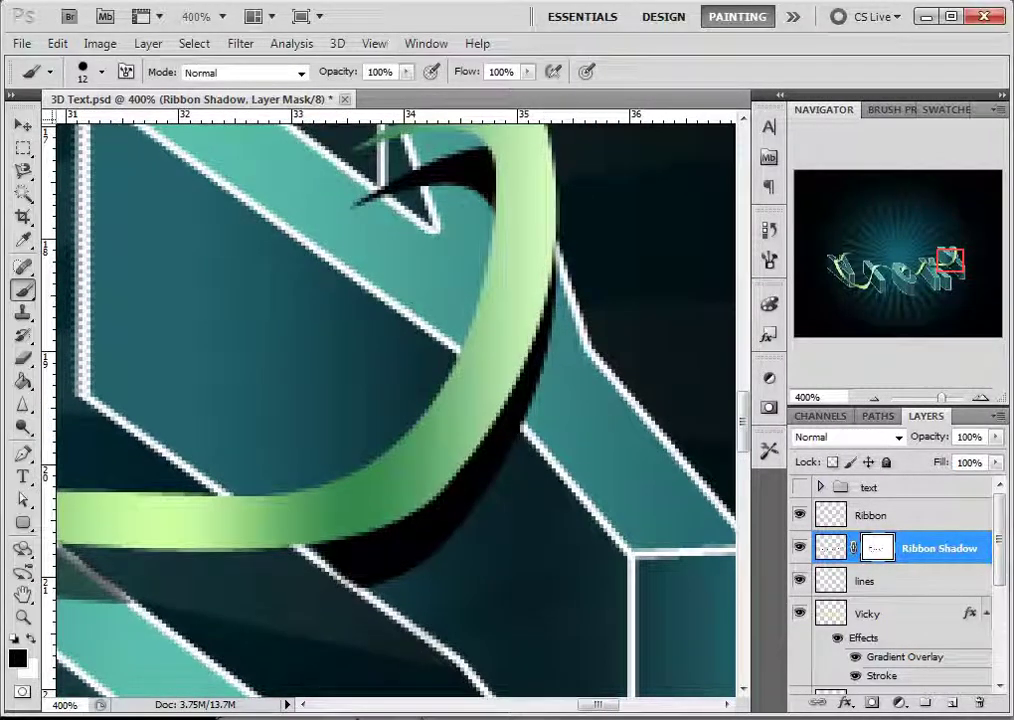
mouse_move(340, 204)
mouse_down()
mouse_move(400, 162)
mouse_move(441, 154)
mouse_move(471, 163)
mouse_move(480, 182)
mouse_move(471, 136)
mouse_move(478, 340)
mouse_up()
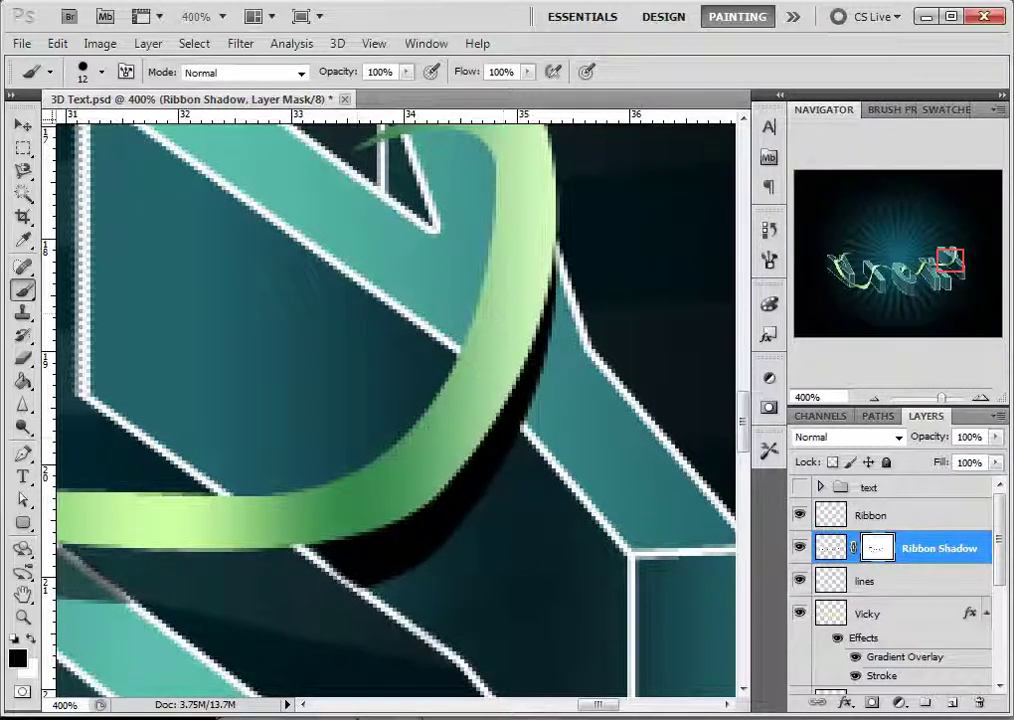
Step: Set the brush opacity to 57% and fade the ribbon's shadow across the Y's light top face
click(406, 72)
click(335, 91)
click(536, 245)
mouse_move(534, 267)
mouse_down()
mouse_move(529, 388)
mouse_move(503, 381)
mouse_up()
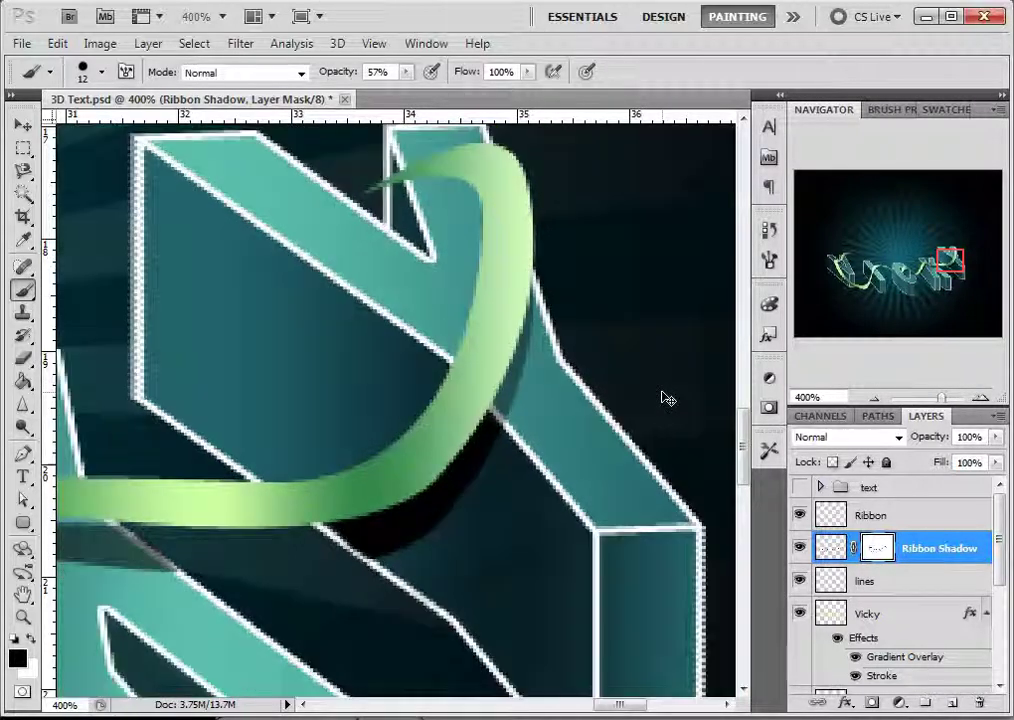
Step: Select the lines layer beneath the Ribbon Shadow layer
key(ctrl+minus)
key(ctrl+minus)
key(ctrl+minus)
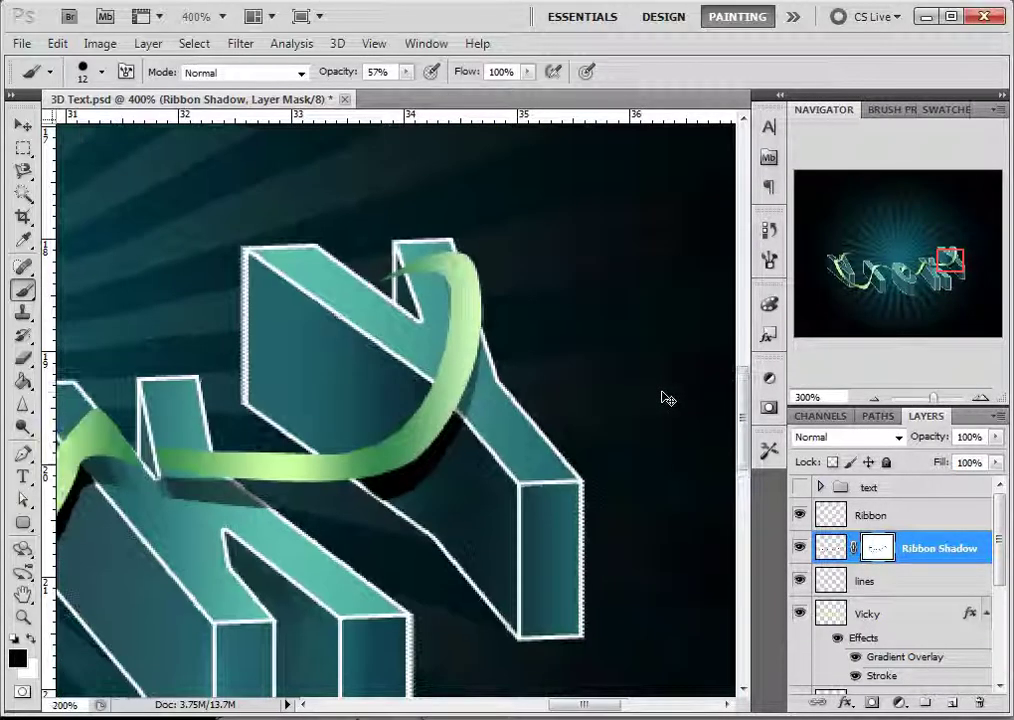
key(ctrl+minus)
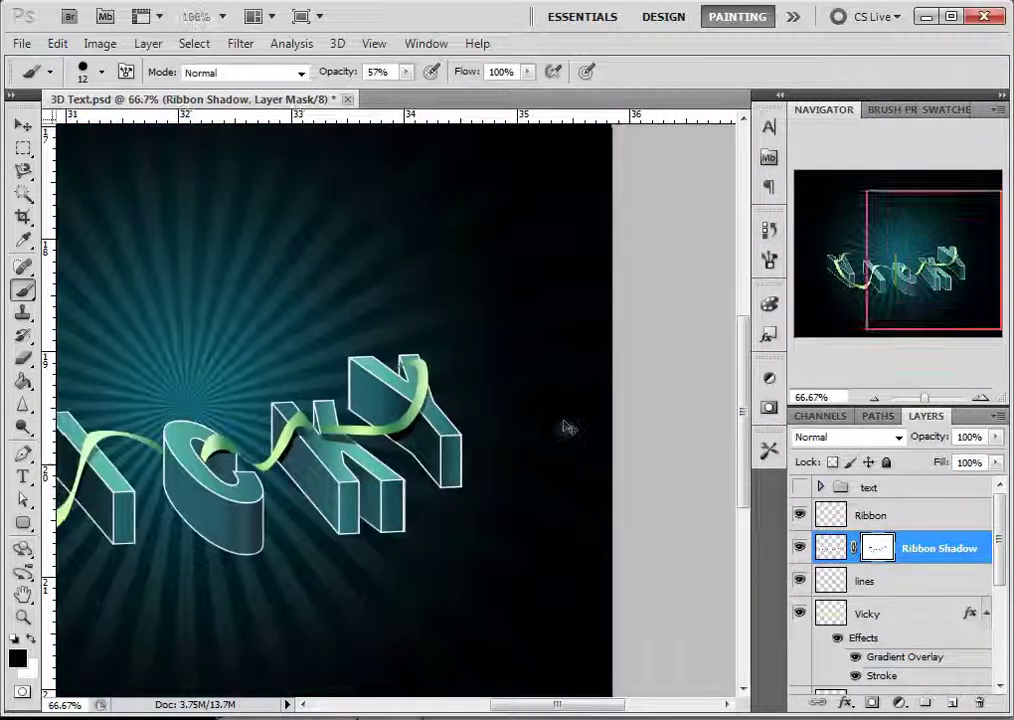
drag(290, 521, 498, 510)
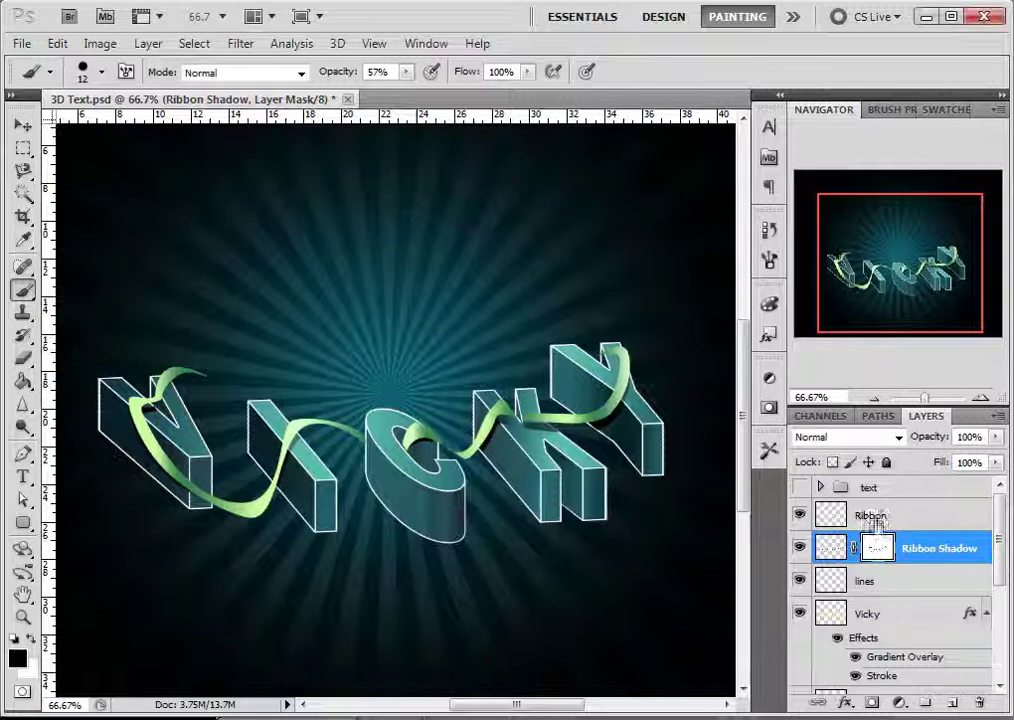
click(892, 588)
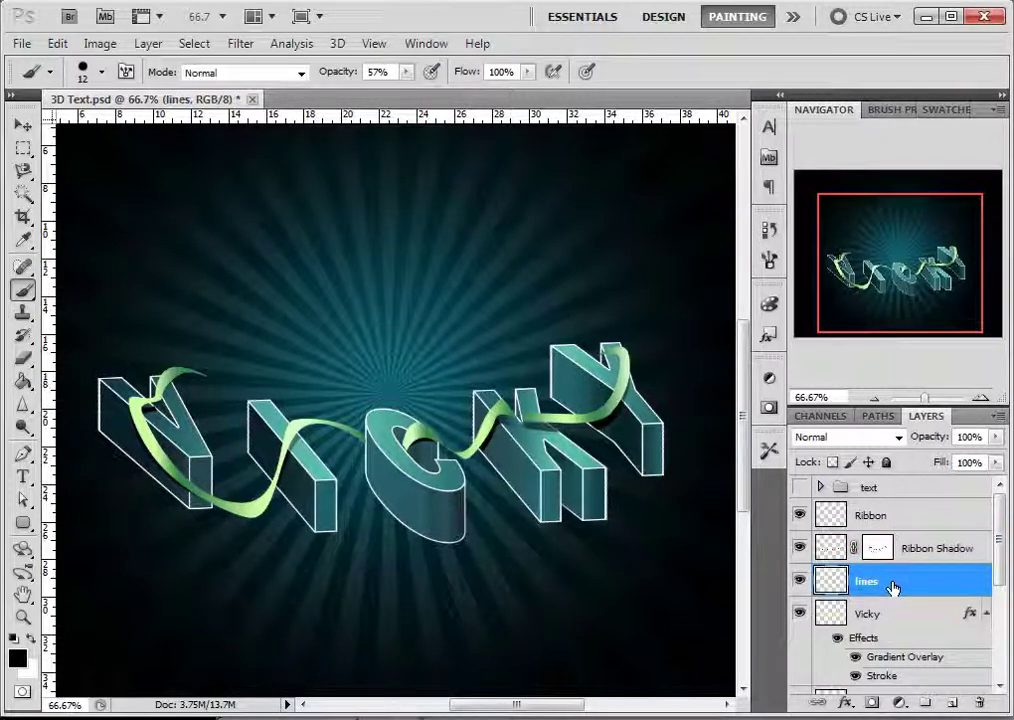
Step: Check the lines layer by toggling its visibility, and add a new empty layer directly above it
click(799, 584)
click(798, 586)
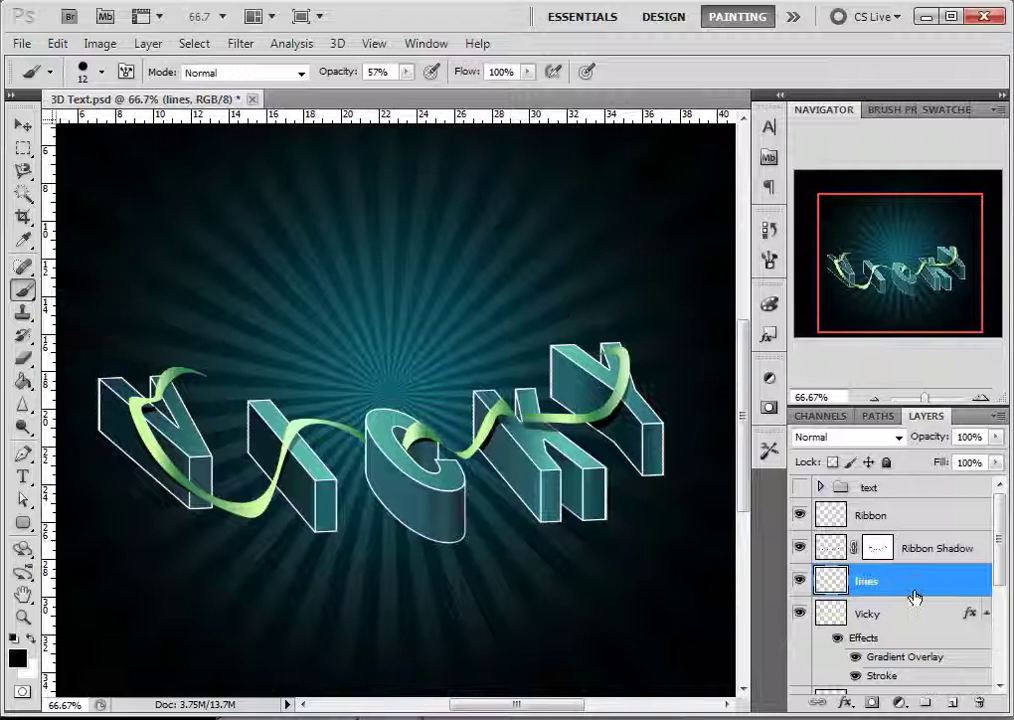
click(953, 705)
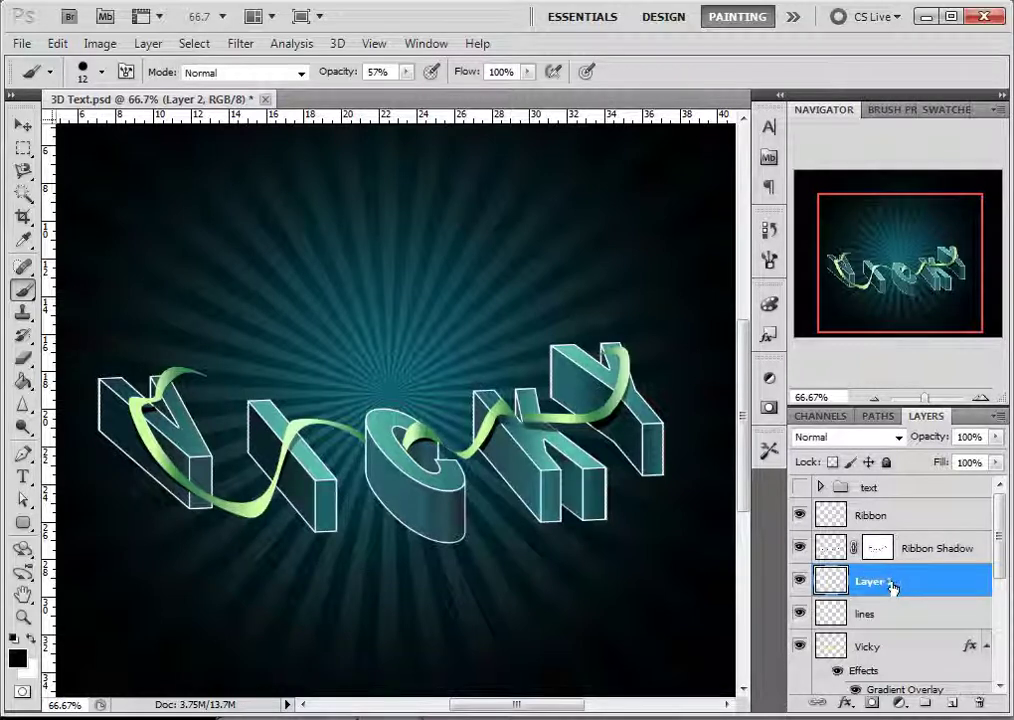
Step: Set the brush to a 6 px round tip with 50% hardness
right_click(294, 413)
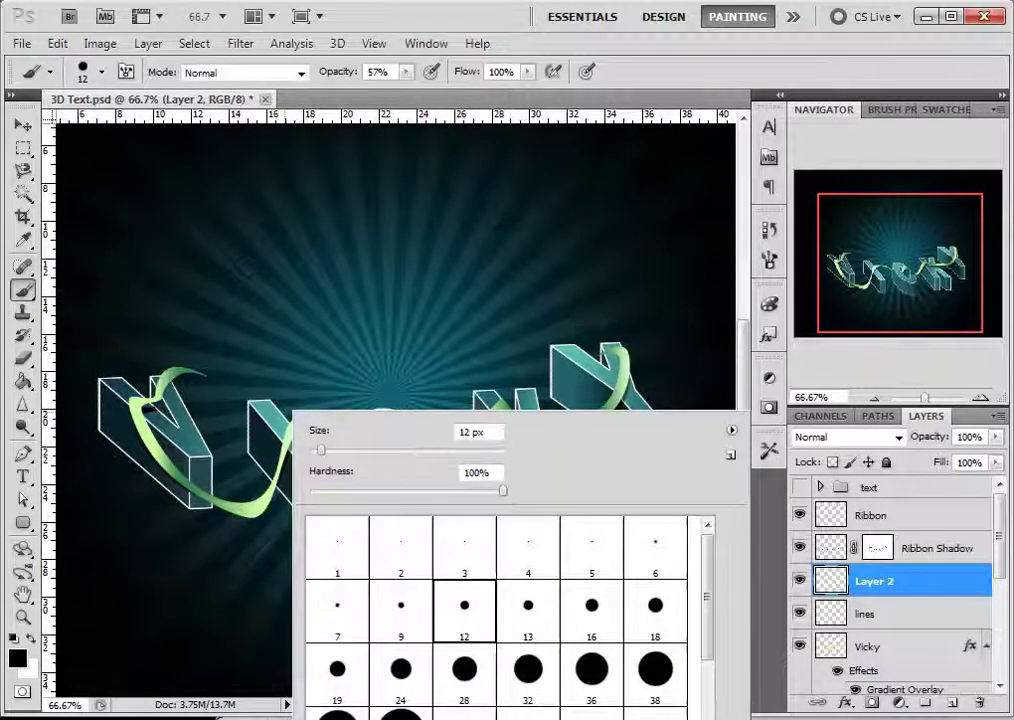
click(101, 76)
click(103, 80)
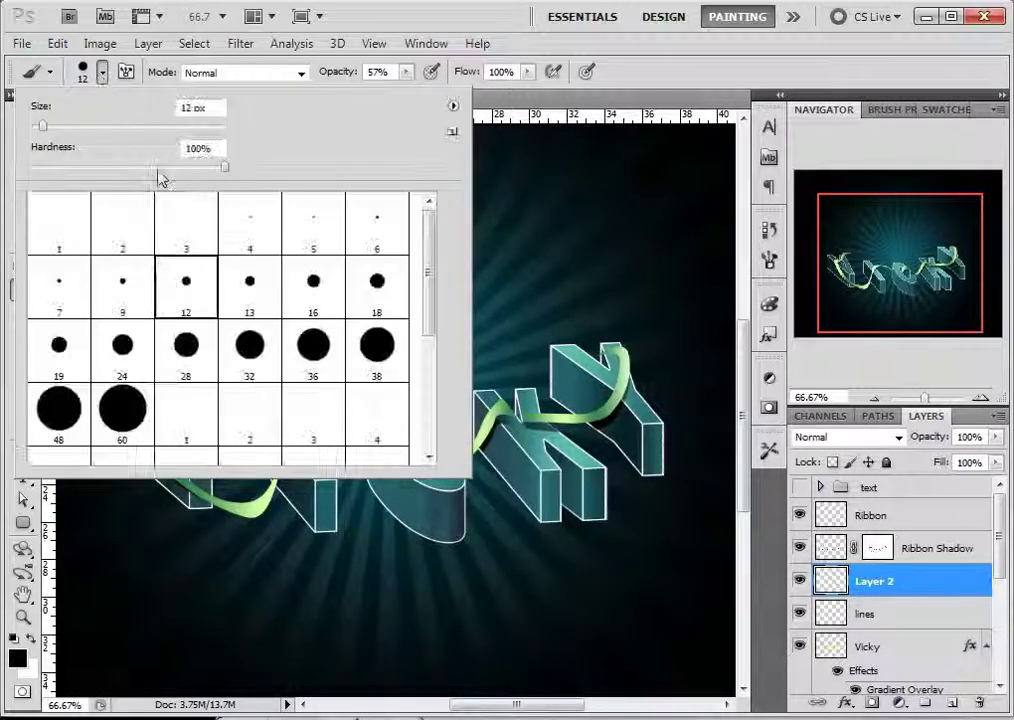
click(122, 285)
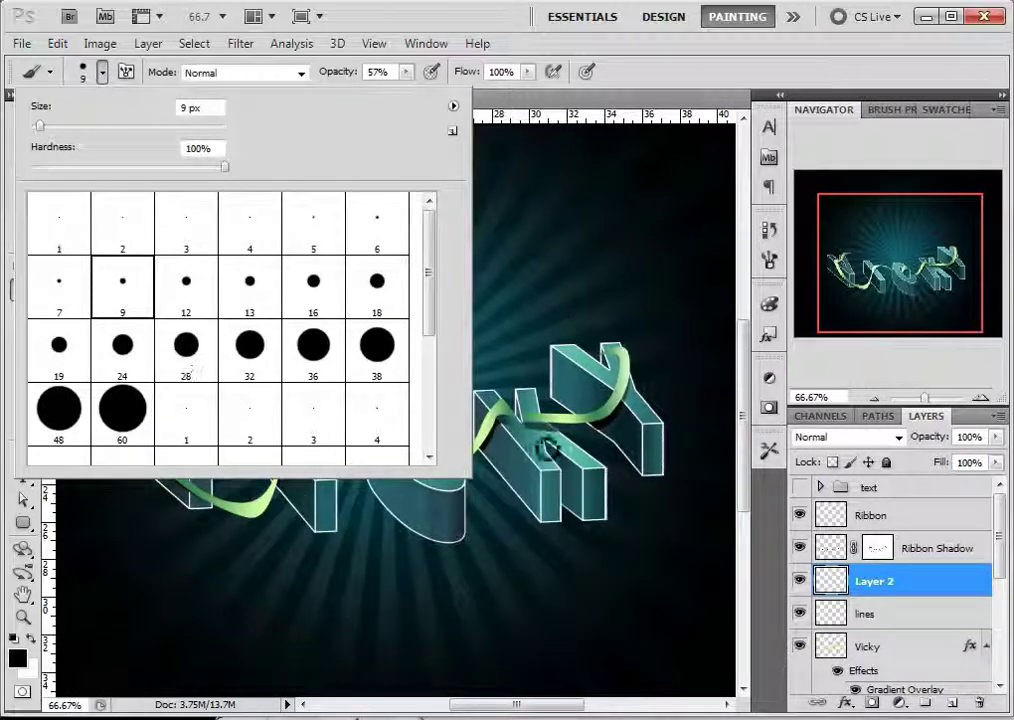
click(376, 222)
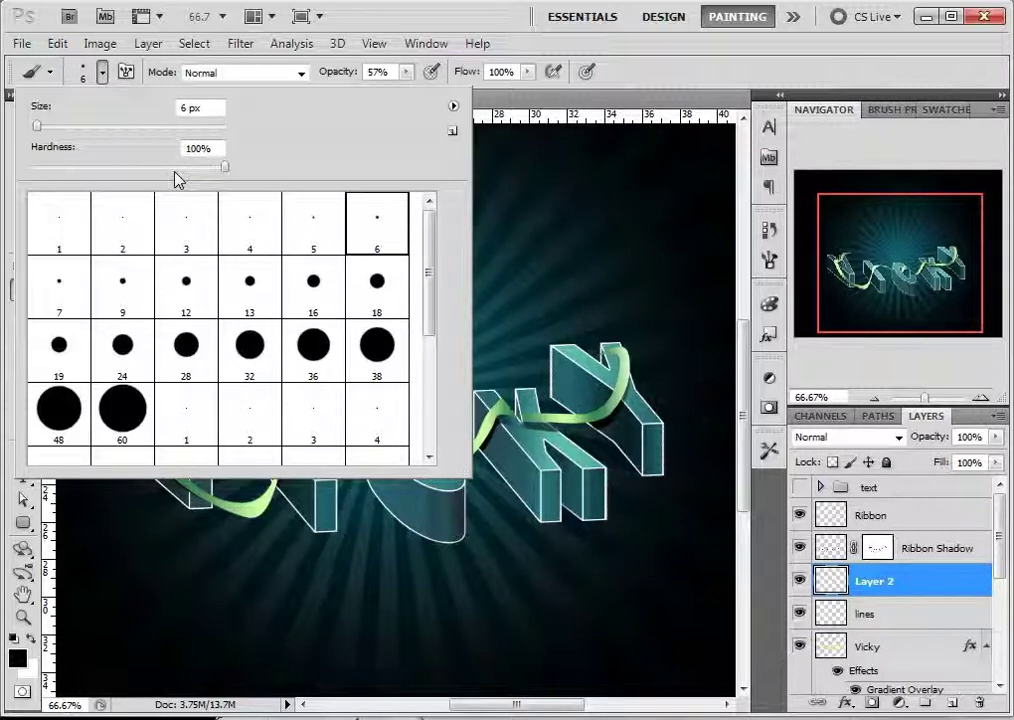
drag(136, 171, 128, 168)
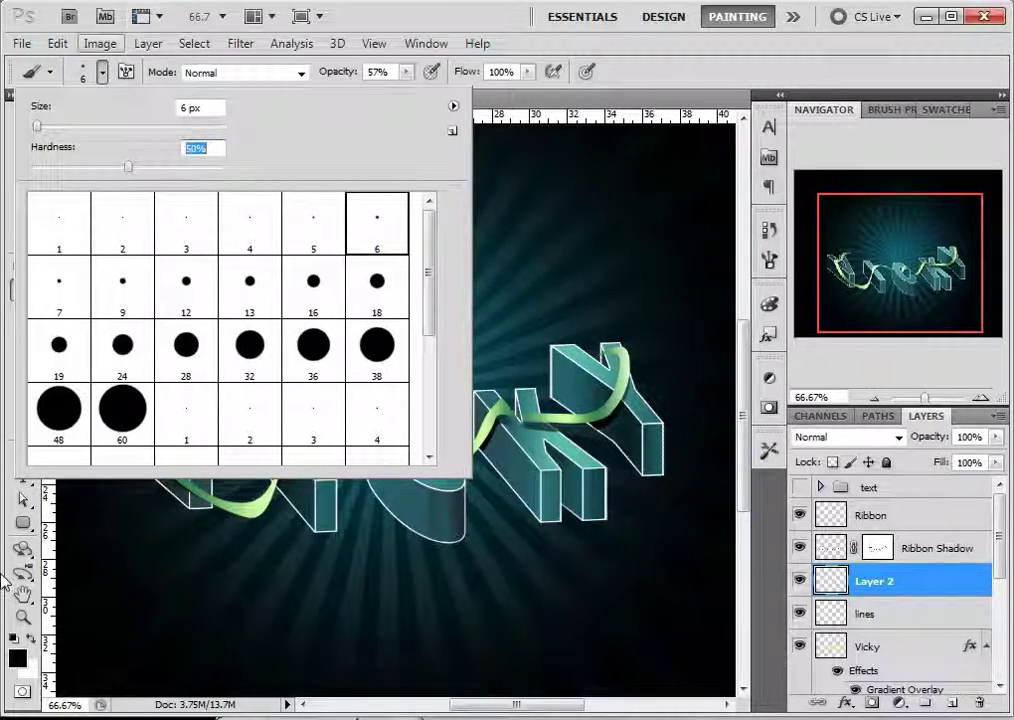
Step: Set the foreground colour to white (ffffff)
click(18, 666)
click(18, 658)
drag(573, 215, 194, 132)
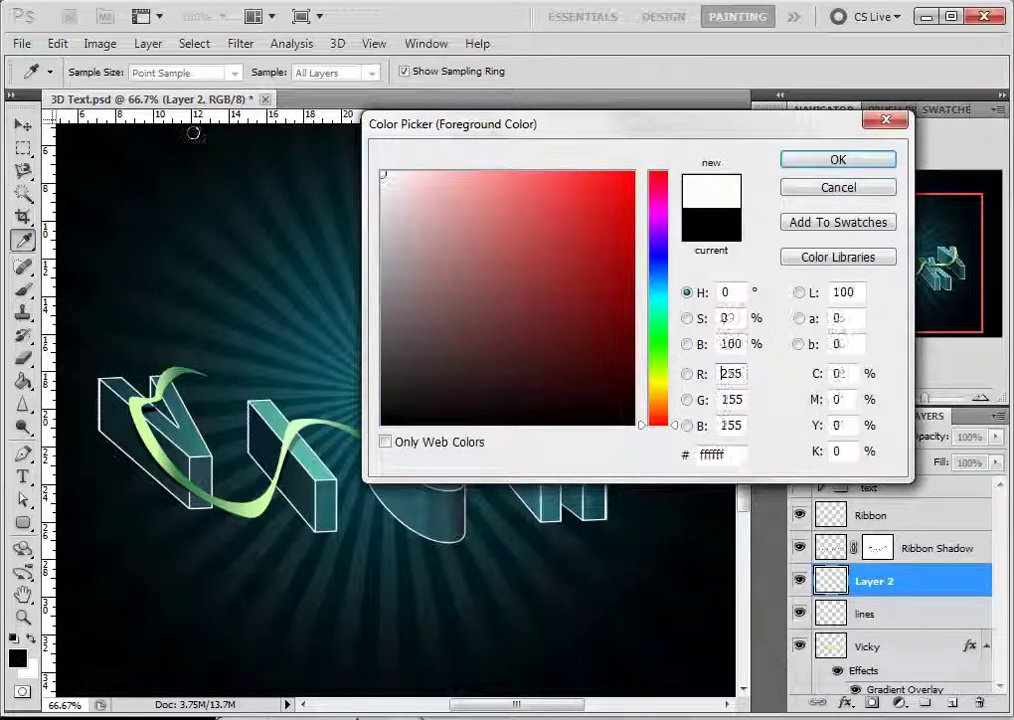
click(862, 161)
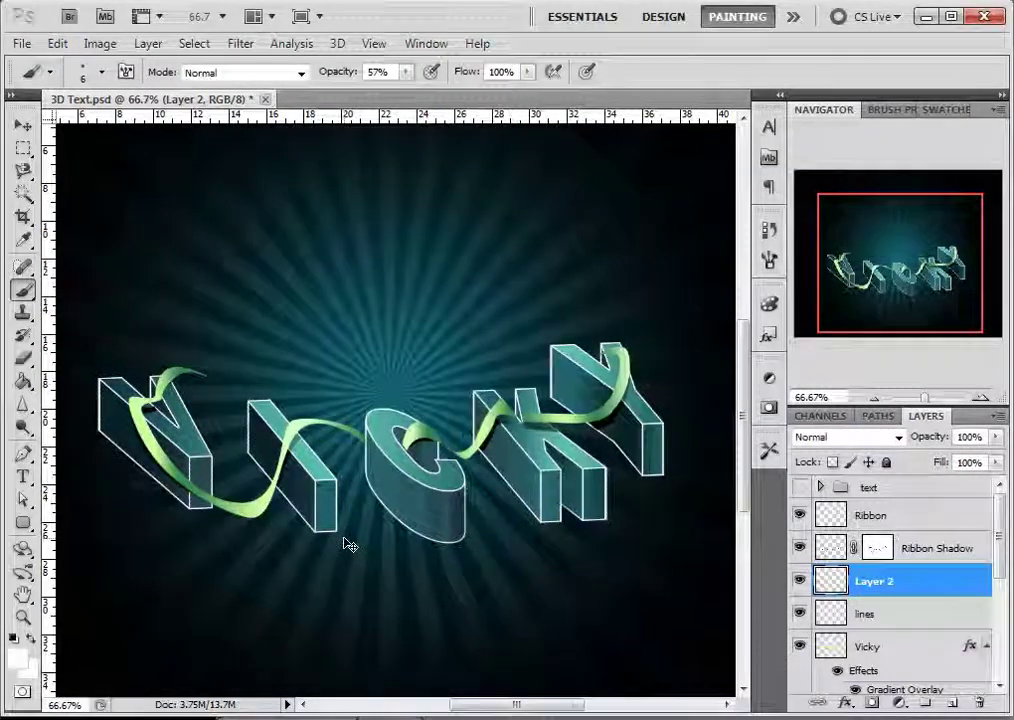
Step: Try a curved white stroke on the V's top face with the 6 px brush at 57% opacity
key(ctrl+plus)
key(space)
drag(317, 515, 773, 511)
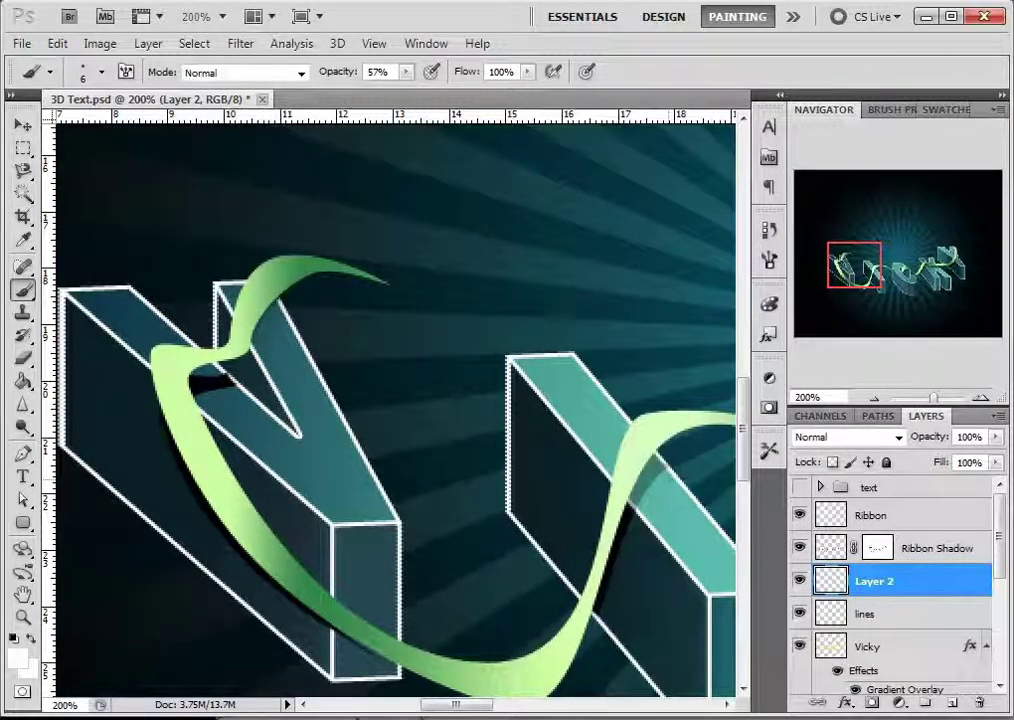
mouse_move(347, 518)
mouse_down()
mouse_move(340, 457)
mouse_move(325, 450)
mouse_up()
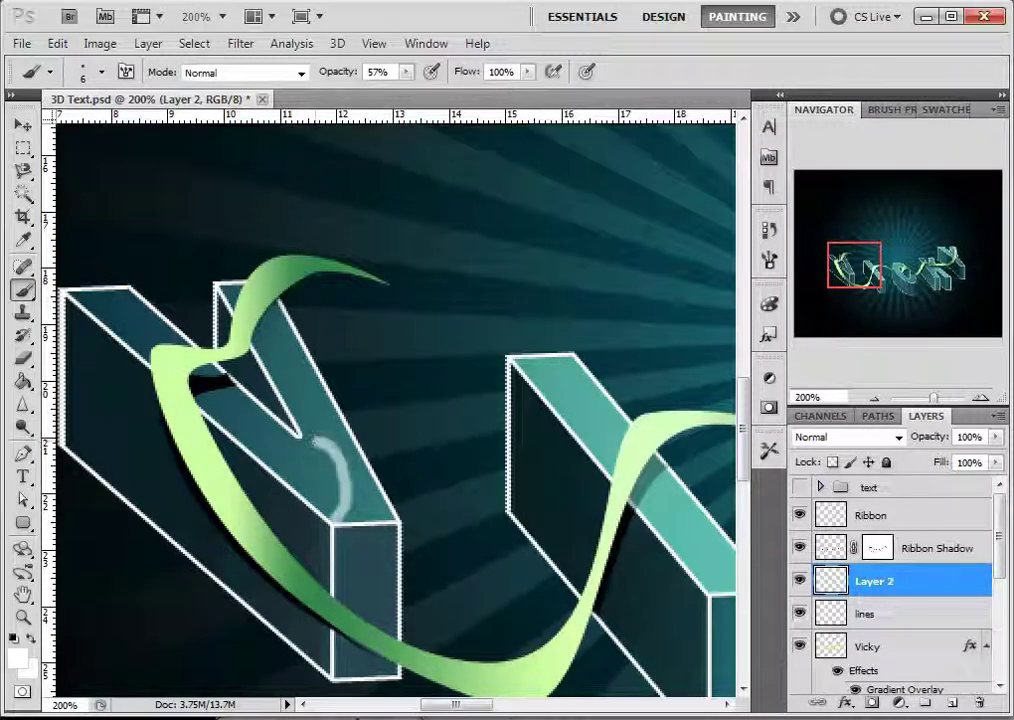
key(ctrl+z)
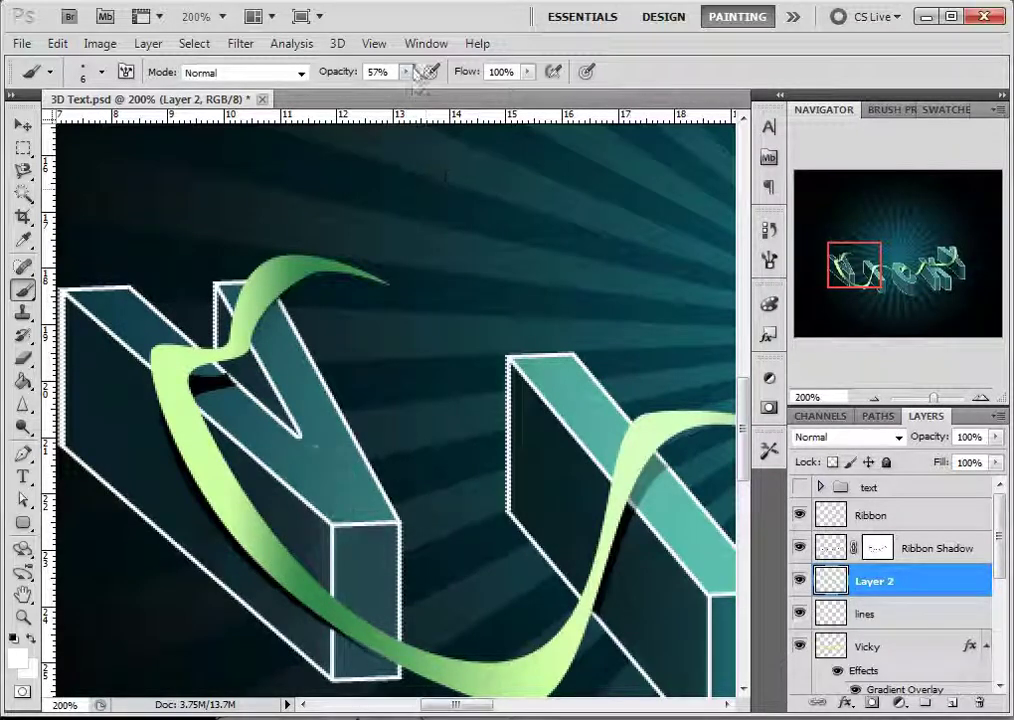
Step: Set the brush opacity to 100% and switch to the 2 px tip
click(406, 72)
drag(405, 97, 550, 90)
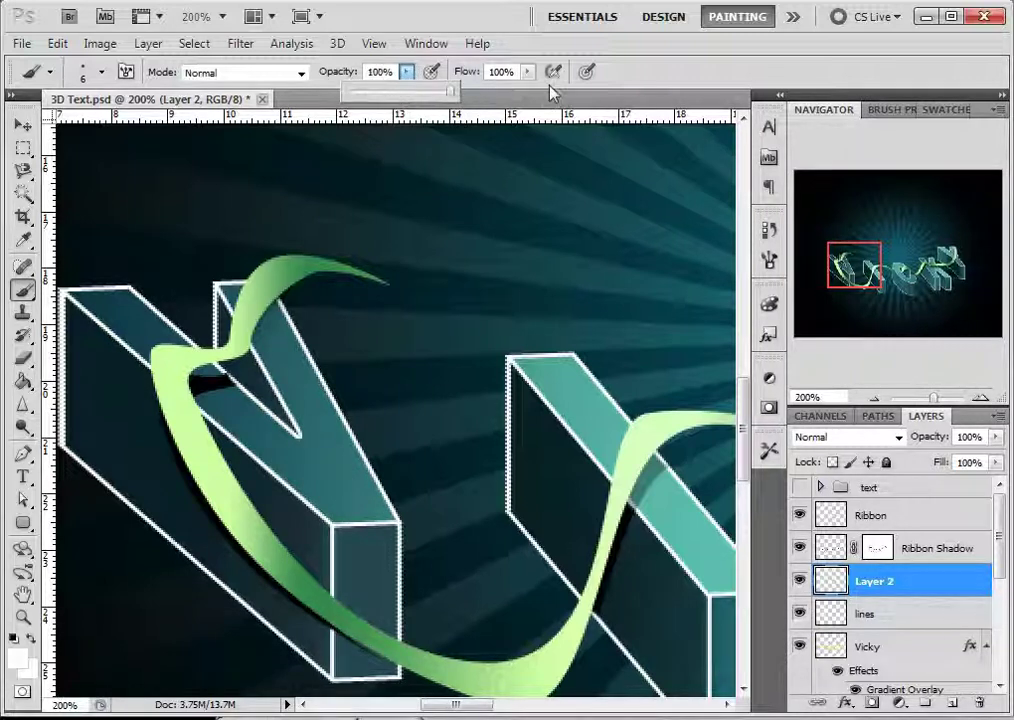
click(337, 481)
mouse_move(288, 489)
mouse_down()
mouse_move(346, 459)
mouse_move(333, 463)
mouse_up()
key(ctrl+z)
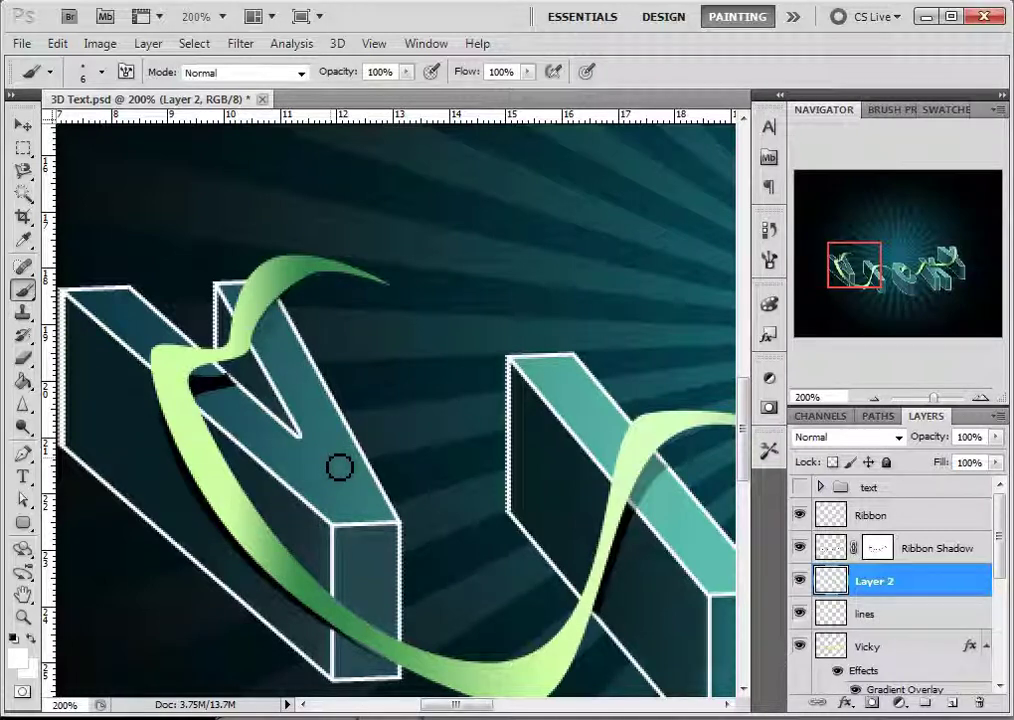
right_click(339, 466)
click(447, 600)
click(302, 453)
mouse_move(302, 455)
mouse_down()
mouse_move(324, 487)
mouse_move(327, 472)
mouse_up()
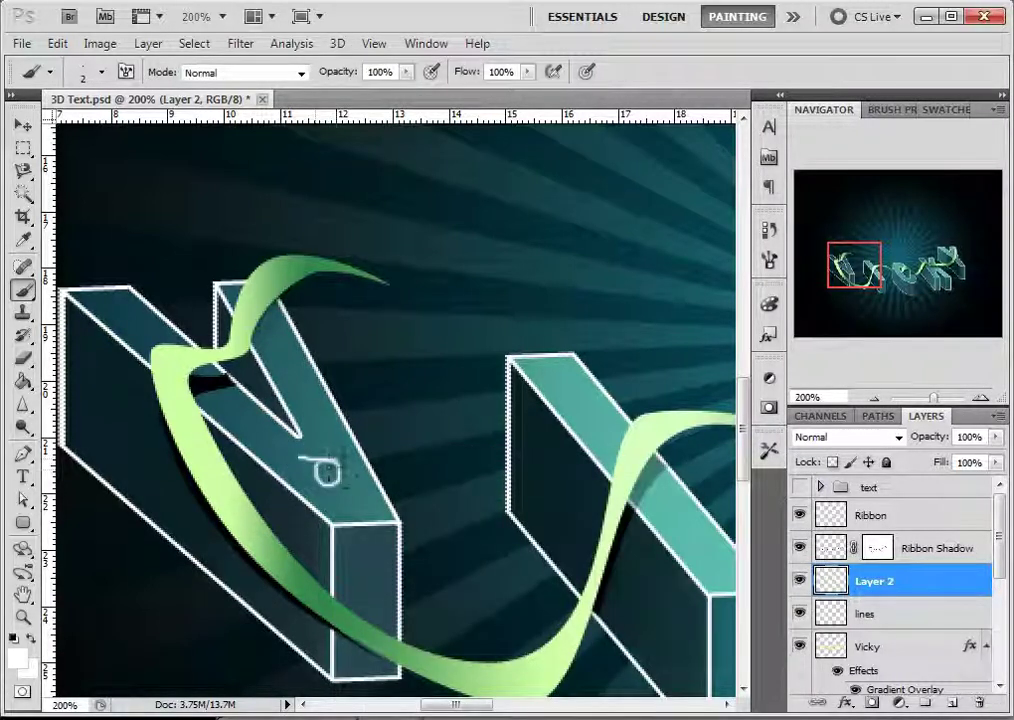
key(ctrl+z)
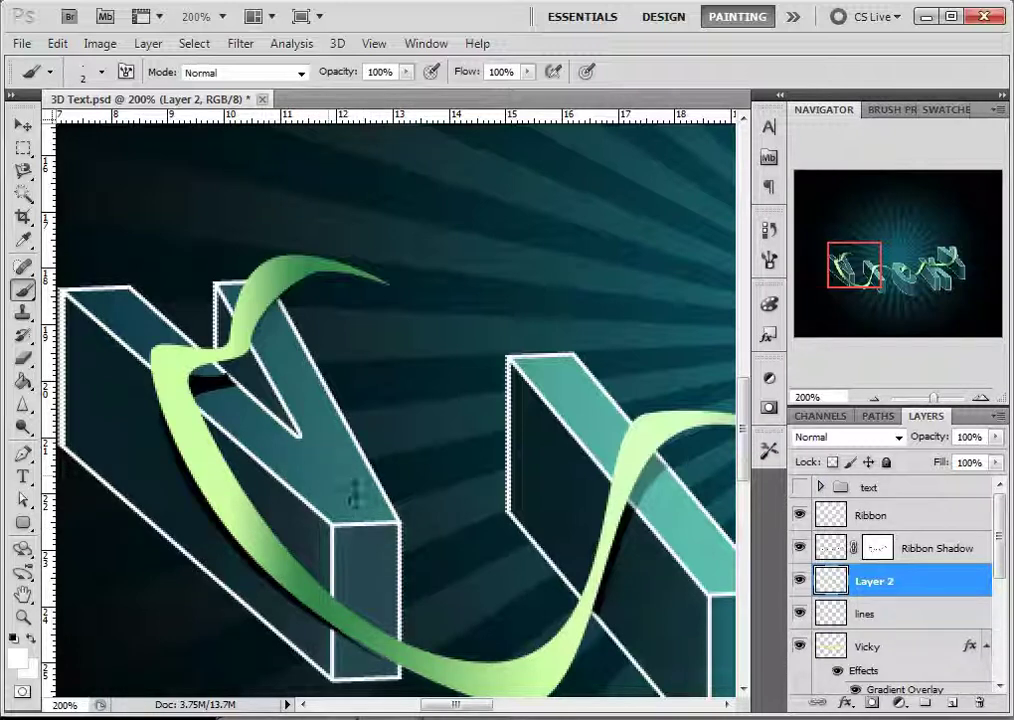
Step: Paint three thin white swirls on the V's top face: at the junction, along the right arm and on the left arm
drag(342, 530, 330, 473)
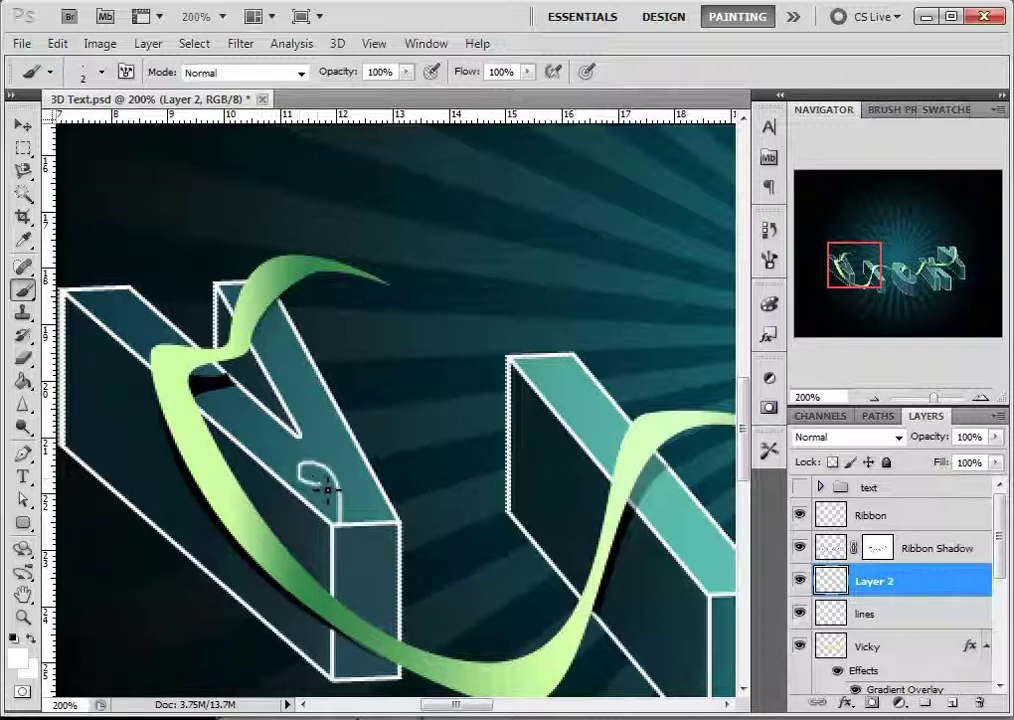
mouse_move(304, 437)
mouse_down()
mouse_move(312, 392)
mouse_move(270, 340)
mouse_move(279, 335)
mouse_up()
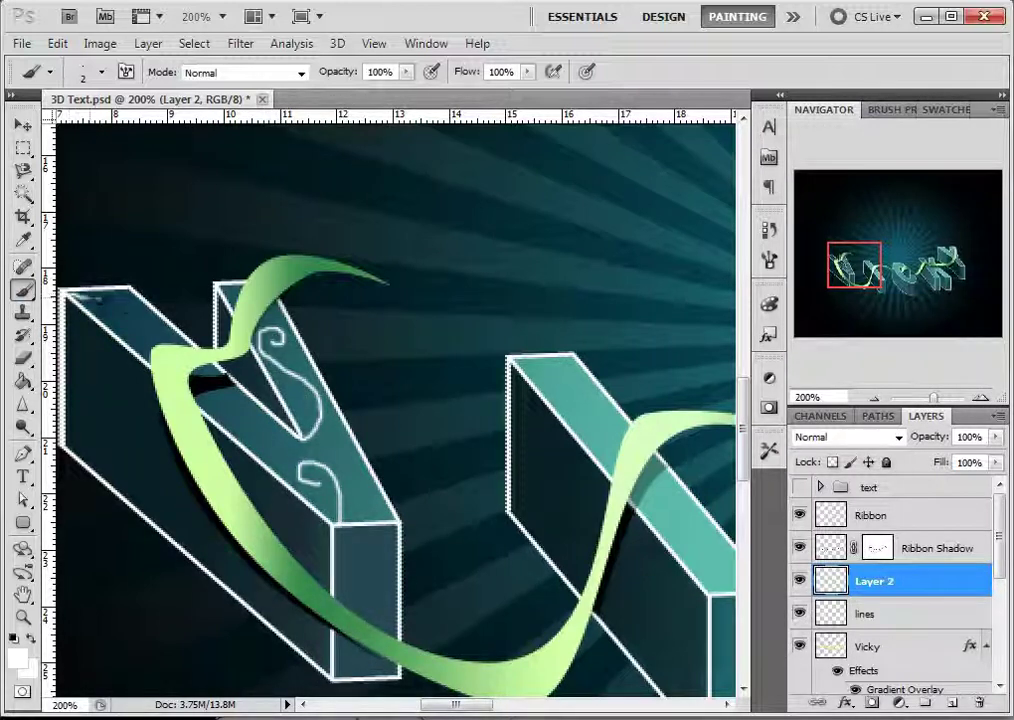
drag(136, 330, 146, 335)
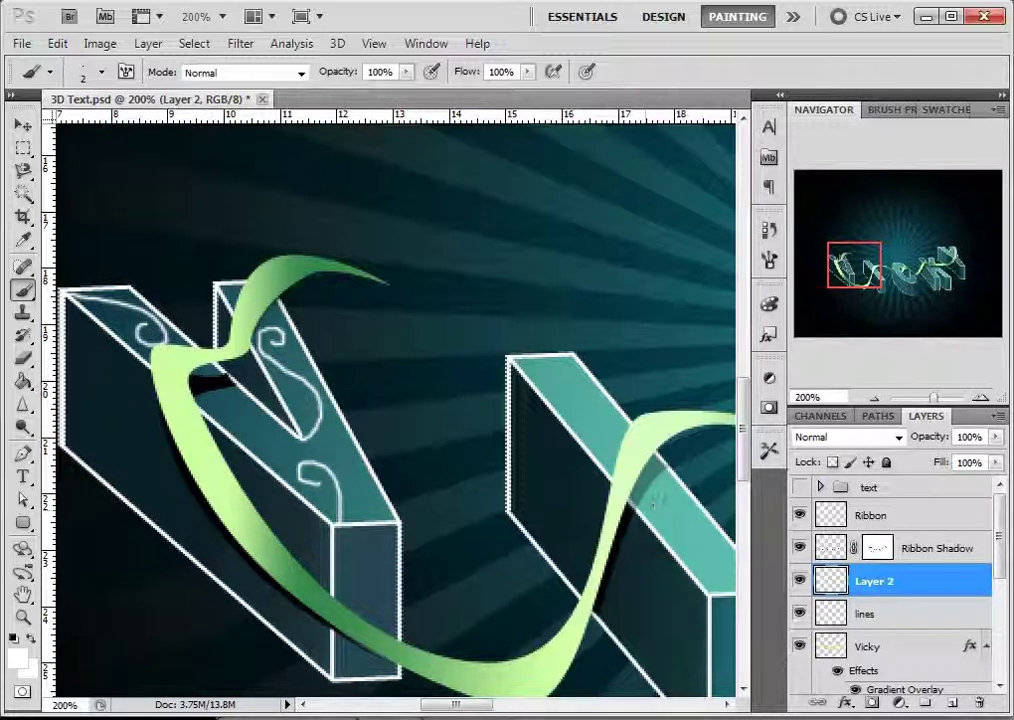
Step: Paint a wavy white line below the ribbon and a small curl at the upper end of the I's top face
drag(602, 471, 498, 487)
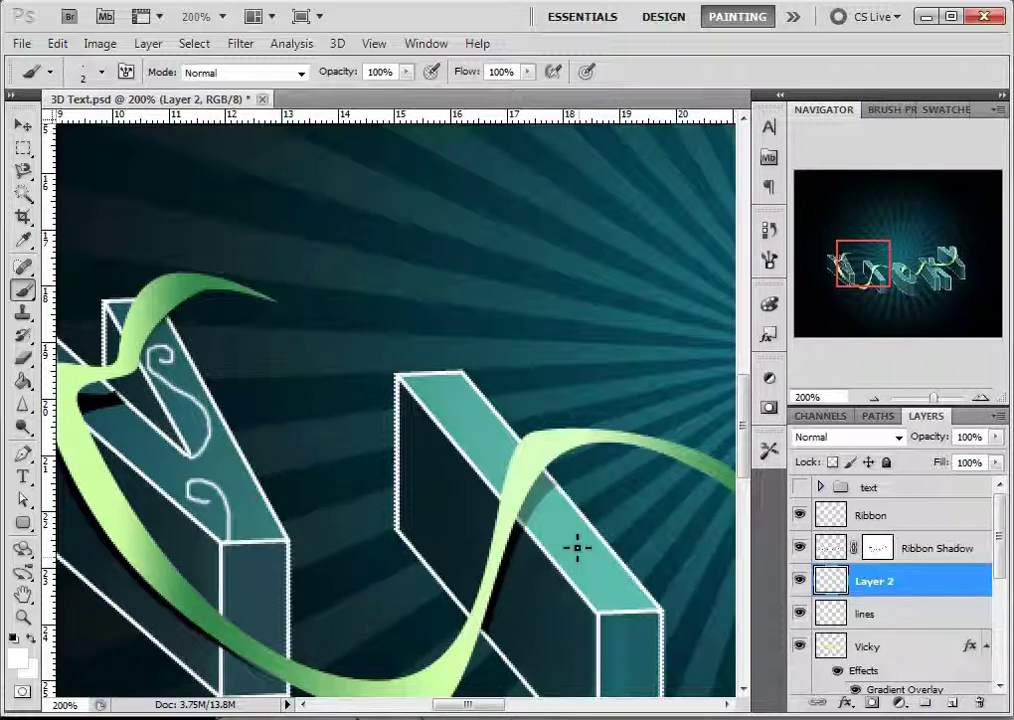
drag(555, 503, 566, 513)
drag(599, 572, 606, 582)
click(588, 554)
mouse_move(555, 504)
mouse_down()
mouse_move(583, 521)
mouse_move(622, 594)
mouse_up()
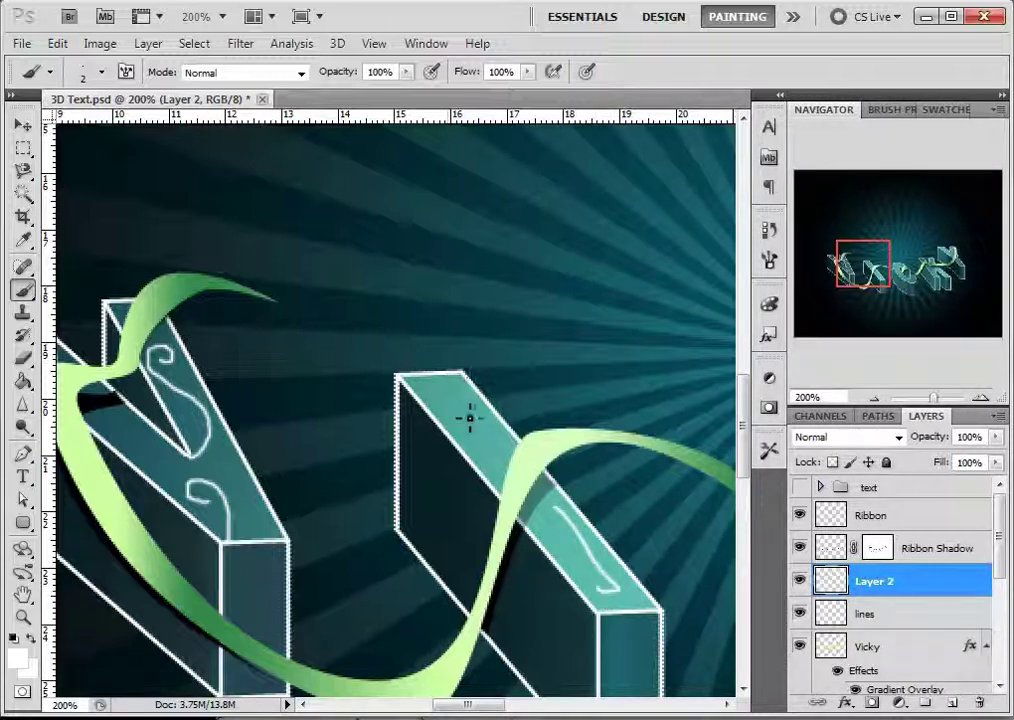
drag(467, 377, 444, 407)
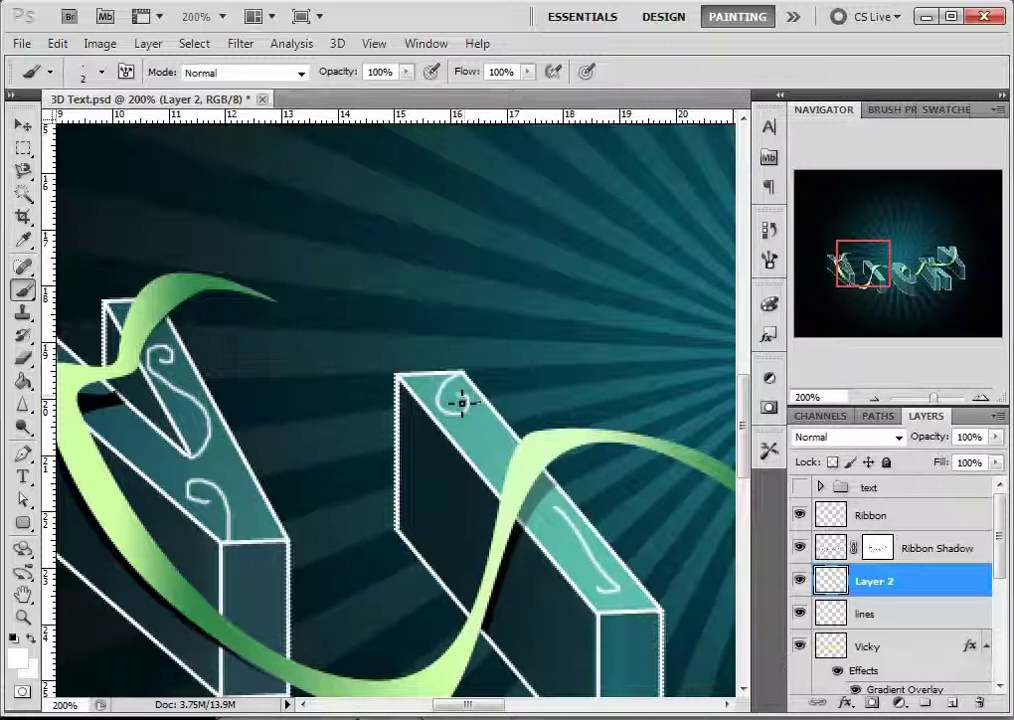
Step: Paint white swirls on the C's top face: at its lower end, in its upper curve and along its left side
drag(409, 474, 202, 437)
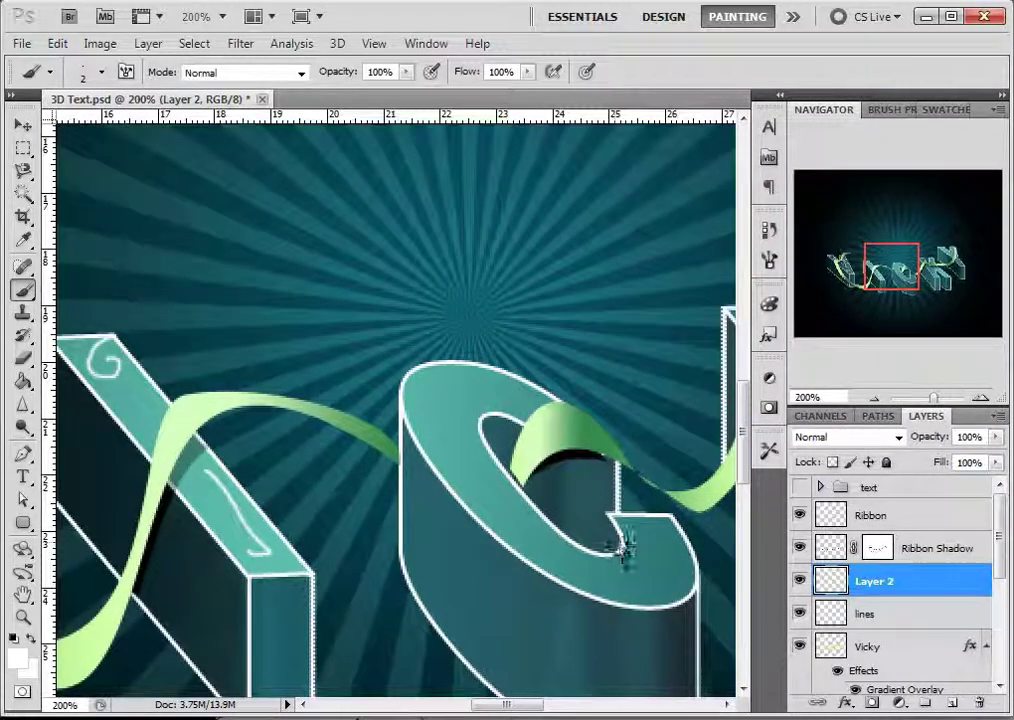
mouse_move(598, 563)
mouse_down()
mouse_move(650, 579)
mouse_move(679, 566)
mouse_move(683, 545)
mouse_move(672, 539)
mouse_move(661, 550)
mouse_move(672, 558)
mouse_up()
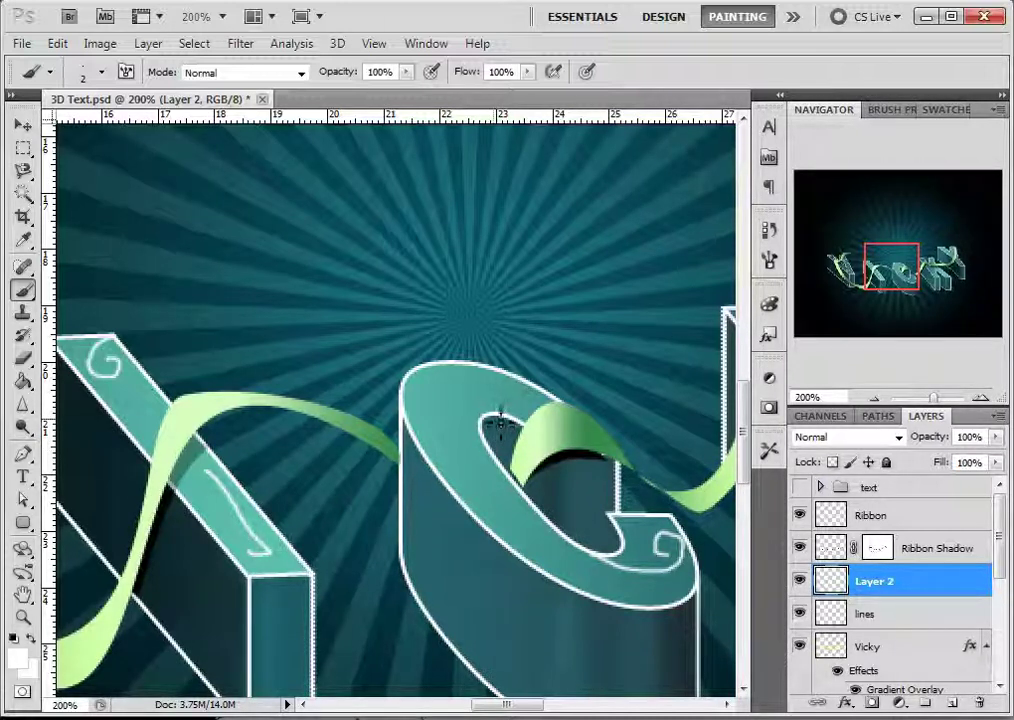
mouse_move(459, 421)
mouse_down()
mouse_move(449, 402)
mouse_move(480, 403)
mouse_up()
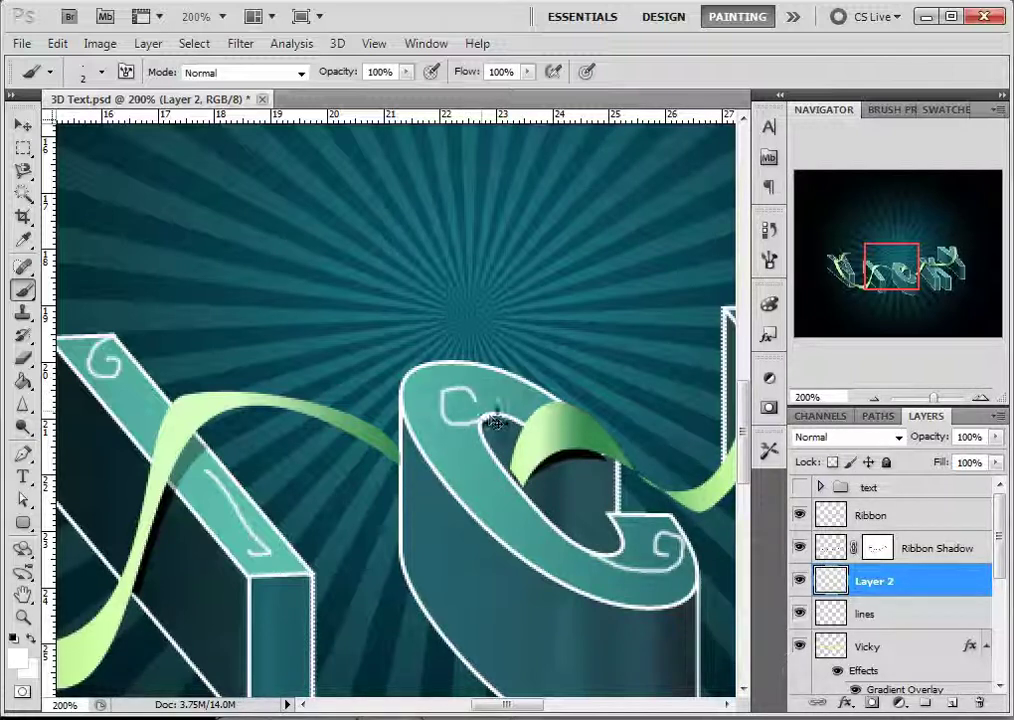
key(ctrl+z)
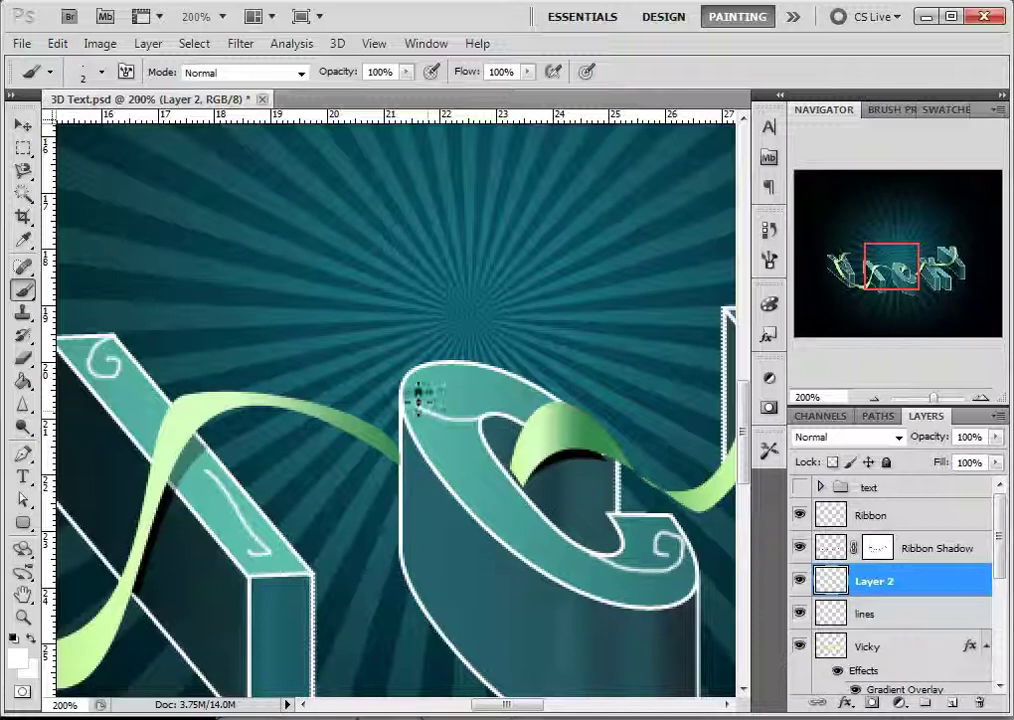
drag(437, 397, 446, 394)
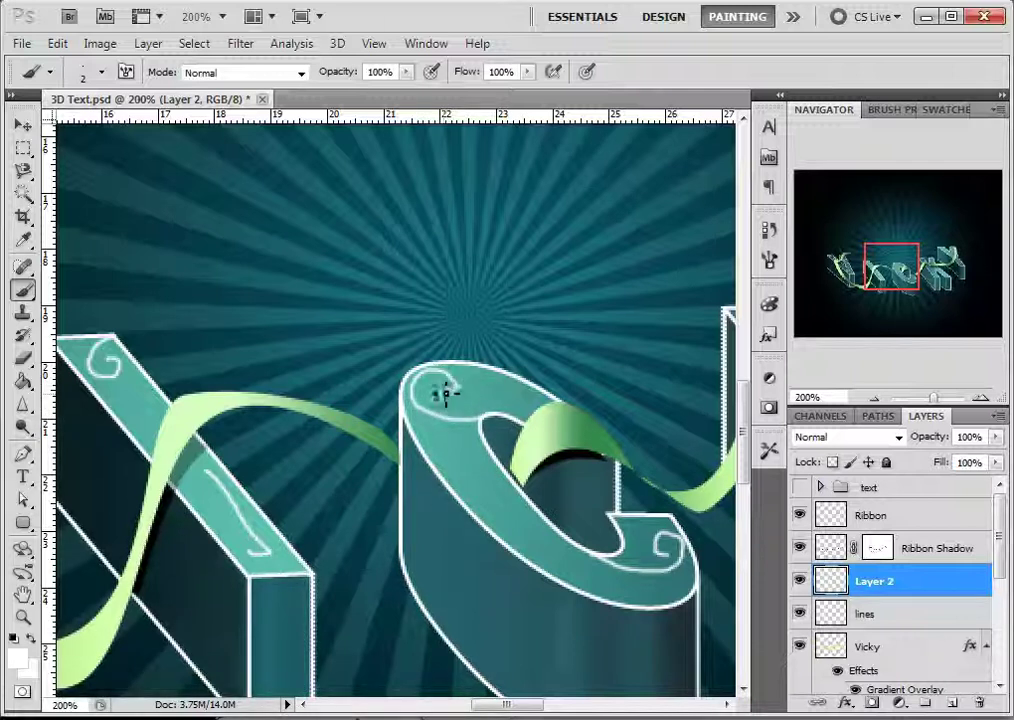
mouse_move(480, 457)
mouse_down()
mouse_move(490, 503)
mouse_move(557, 551)
mouse_up()
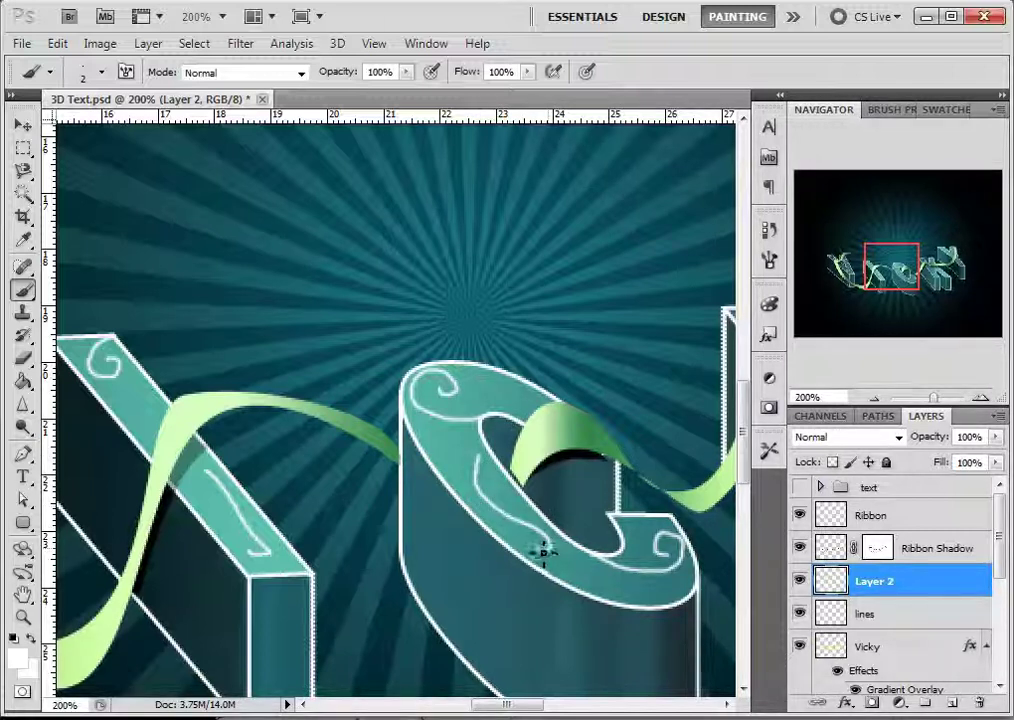
Step: Paint white swirls on the K's top face: on the upper arm, at the centre junction and along the right leg
drag(645, 452, 269, 414)
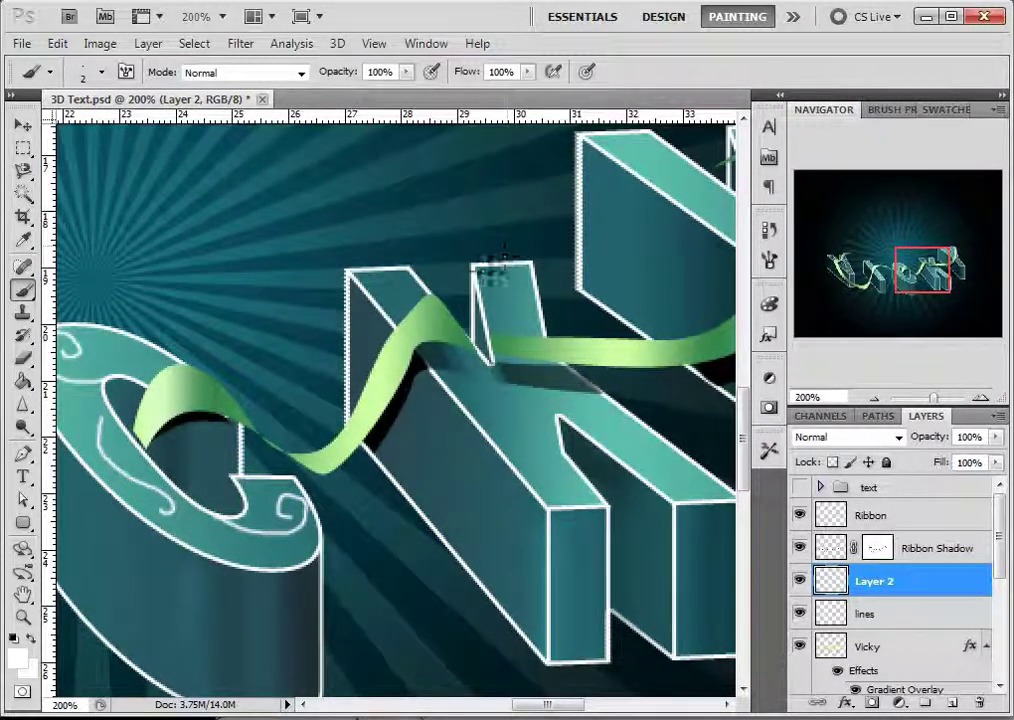
mouse_move(482, 274)
mouse_down()
mouse_move(516, 299)
mouse_move(522, 337)
mouse_up()
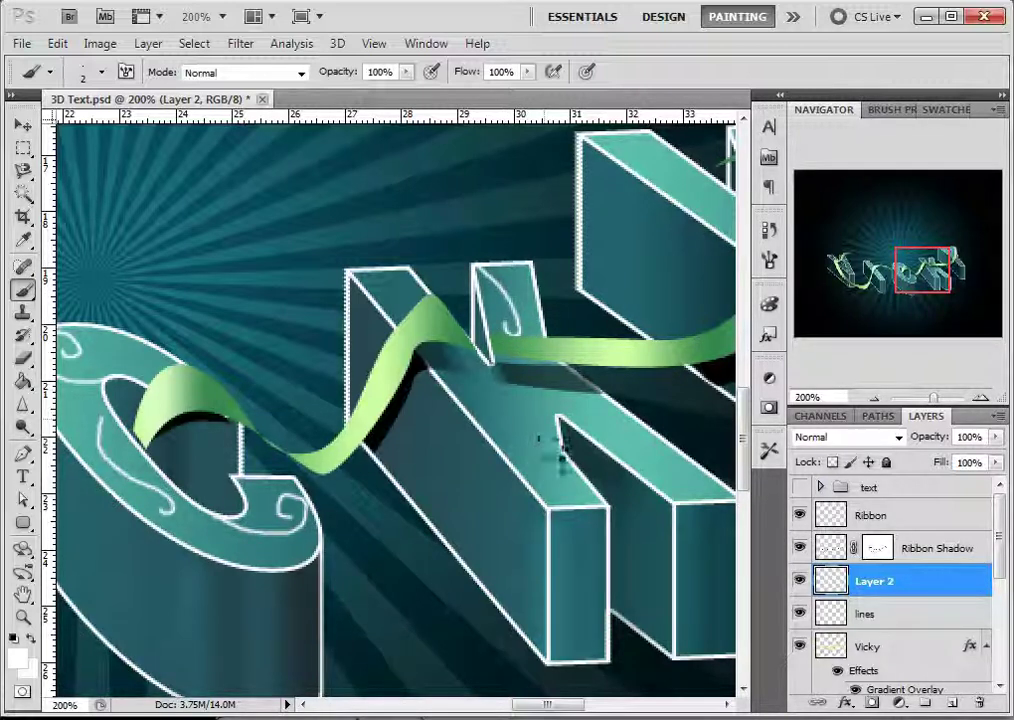
drag(446, 364, 448, 358)
key(ctrl+z)
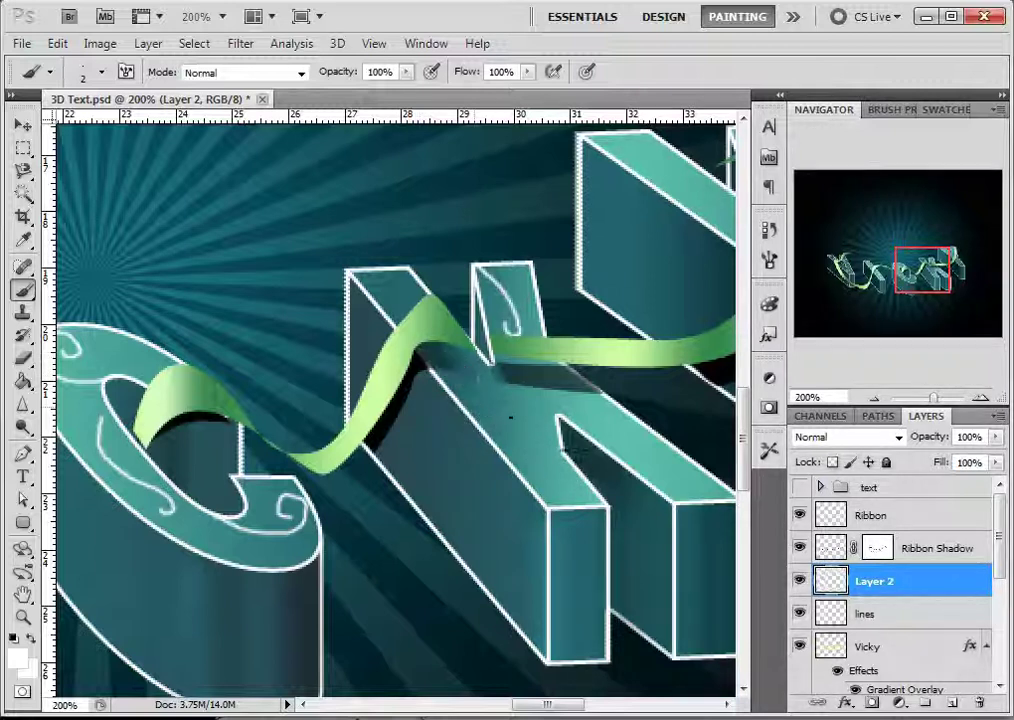
mouse_move(549, 418)
mouse_down()
mouse_move(502, 402)
mouse_move(493, 428)
mouse_move(556, 435)
mouse_move(566, 458)
mouse_move(524, 400)
mouse_move(504, 398)
mouse_move(504, 422)
mouse_move(532, 434)
mouse_move(534, 451)
mouse_move(569, 476)
mouse_move(572, 456)
mouse_move(538, 404)
mouse_move(497, 404)
mouse_up()
key(ctrl+z)
key(ctrl+z)
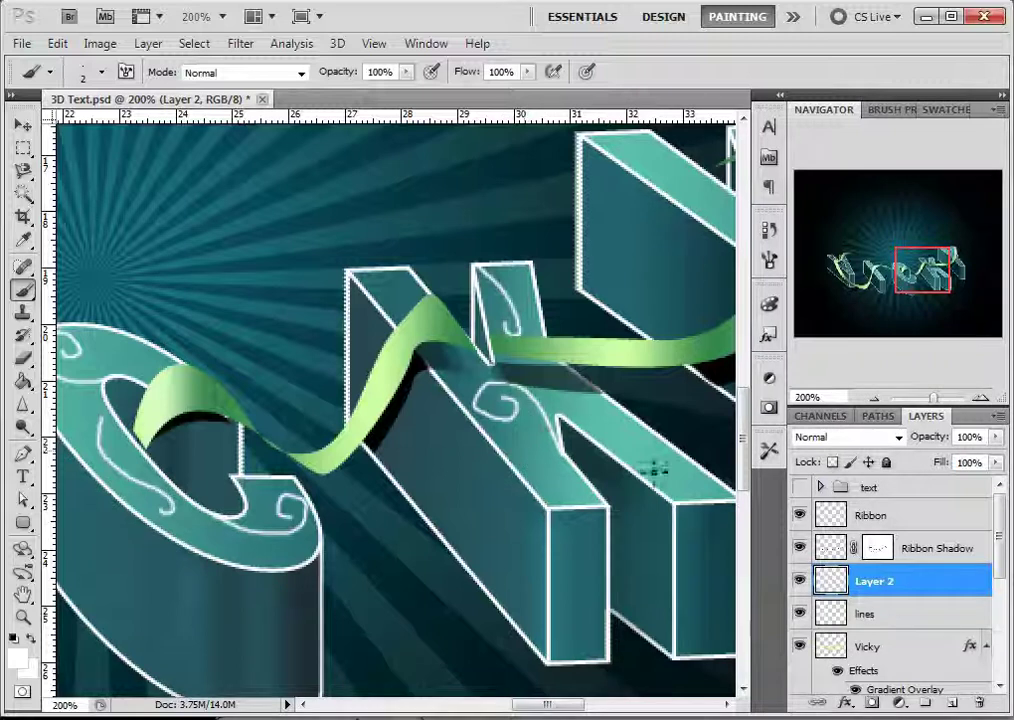
mouse_move(634, 456)
mouse_down()
mouse_move(667, 475)
mouse_move(645, 468)
mouse_up()
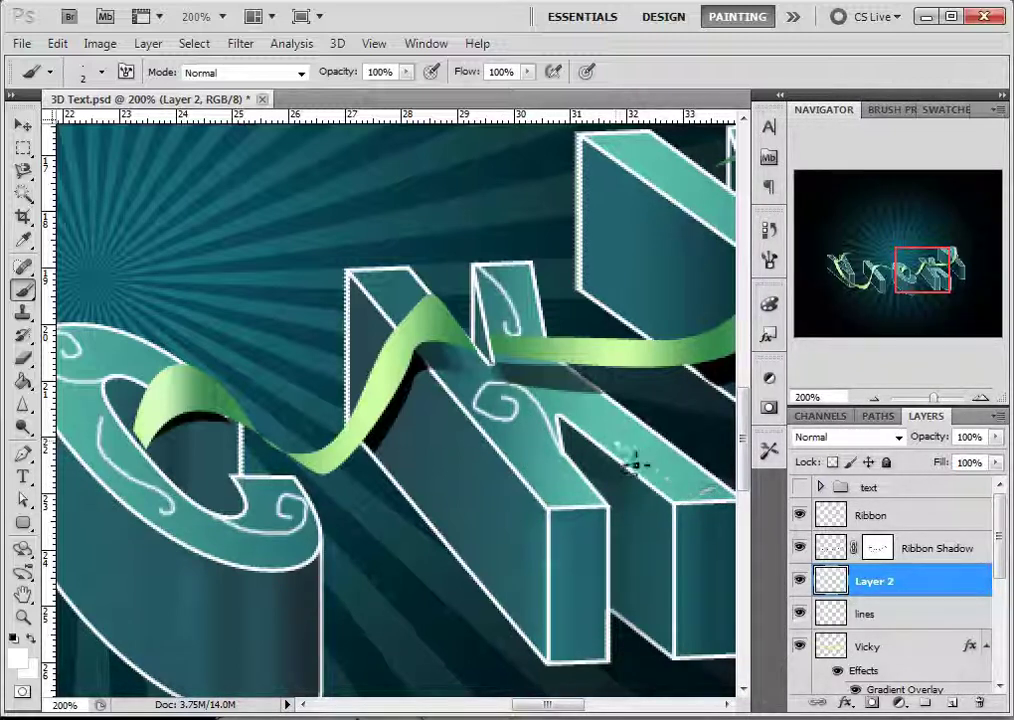
drag(619, 440, 700, 492)
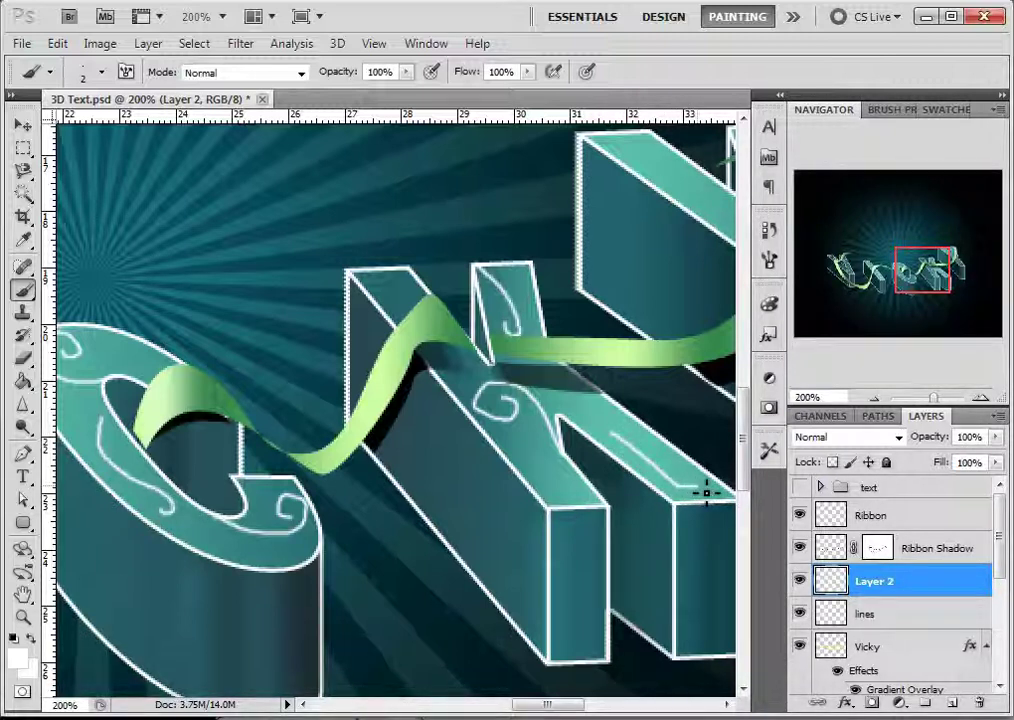
Step: Paint thin white swirls on the Y's top face: at the upper-left end, at the lower end and on the right arm
drag(339, 444, 85, 496)
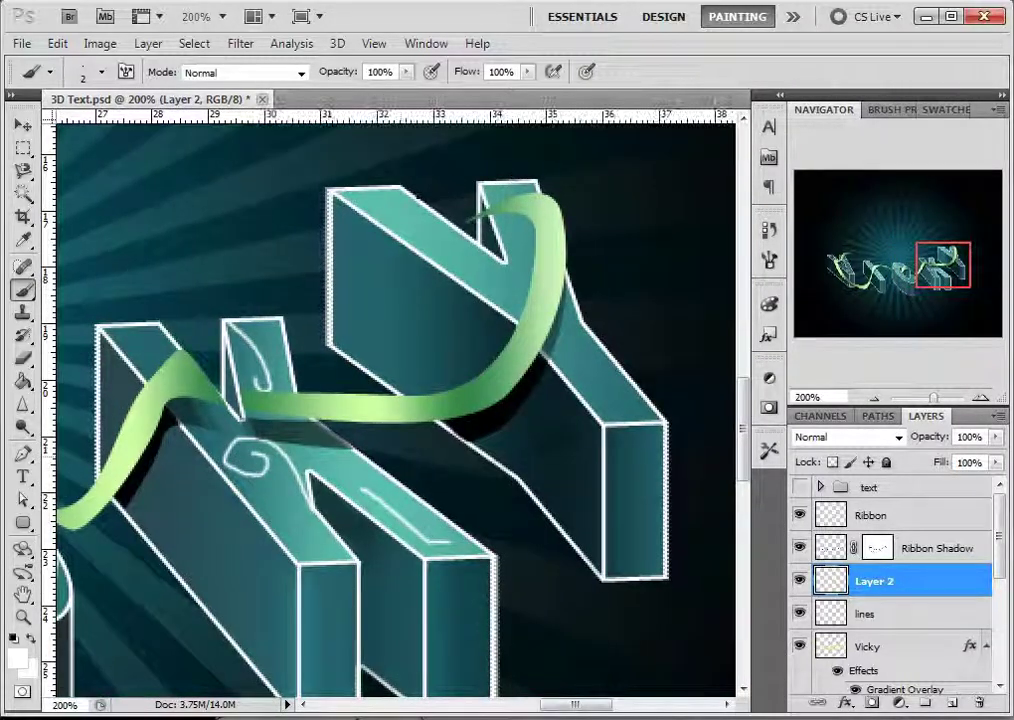
mouse_move(404, 196)
mouse_down()
mouse_move(389, 199)
mouse_move(389, 217)
mouse_move(416, 229)
mouse_move(417, 216)
mouse_move(396, 213)
mouse_up()
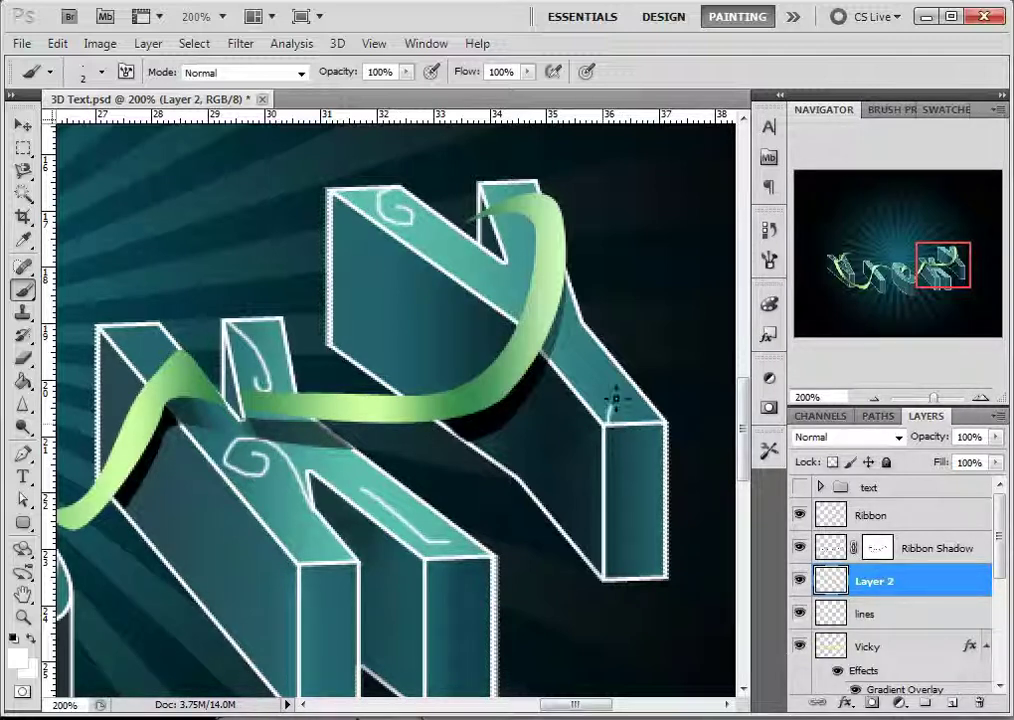
mouse_move(593, 373)
mouse_down()
mouse_move(590, 385)
mouse_move(605, 392)
mouse_up()
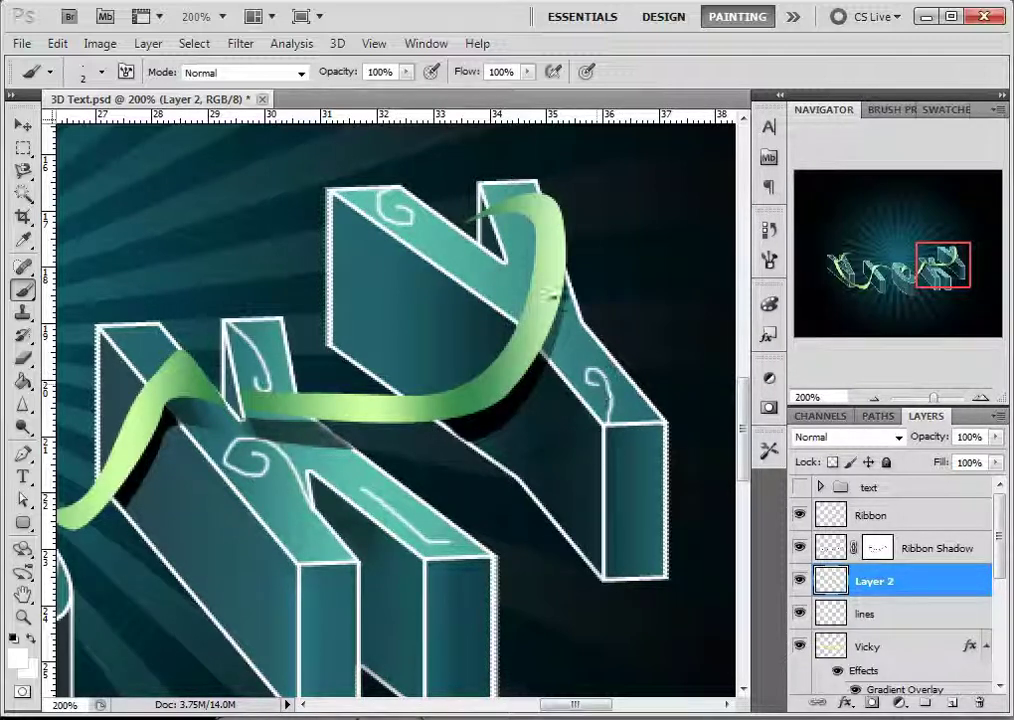
mouse_move(525, 280)
mouse_down()
mouse_move(541, 268)
mouse_move(525, 229)
mouse_up()
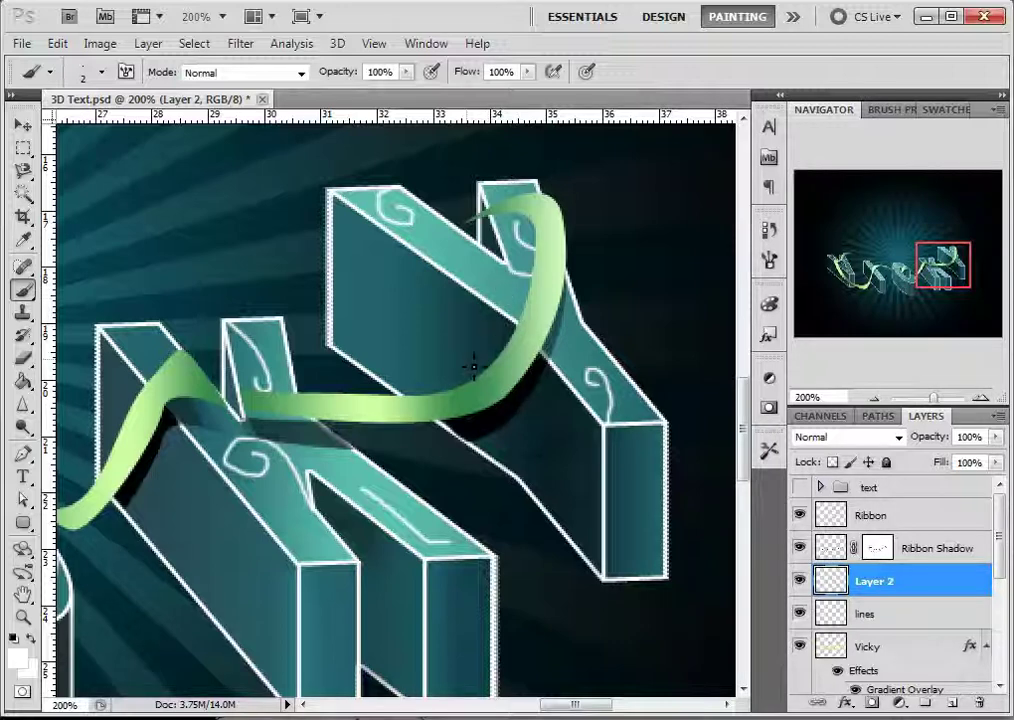
Step: Set the blend mode of Layer 2, which holds the swirls, to Overlay
key(ctrl+minus)
key(ctrl+minus)
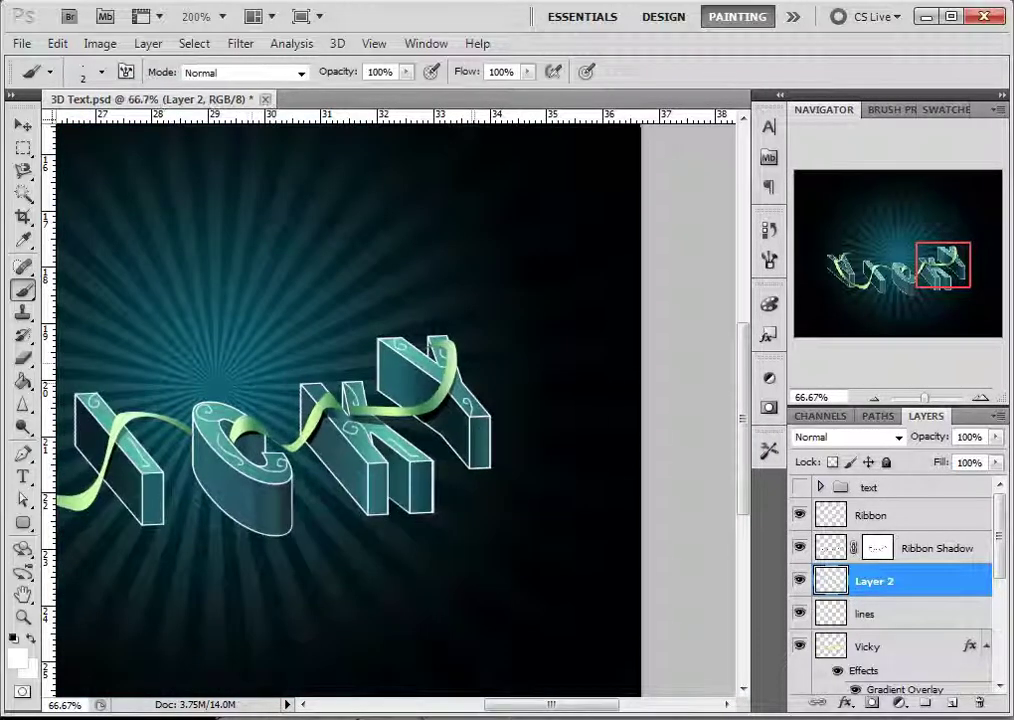
drag(233, 475, 393, 477)
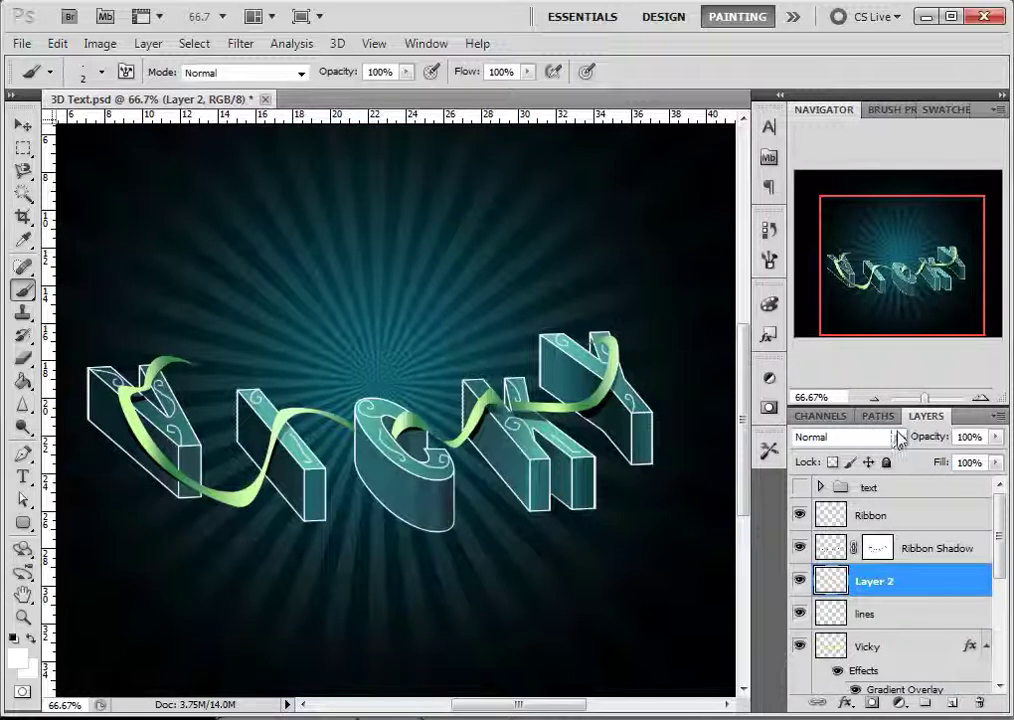
double_click(886, 582)
click(898, 438)
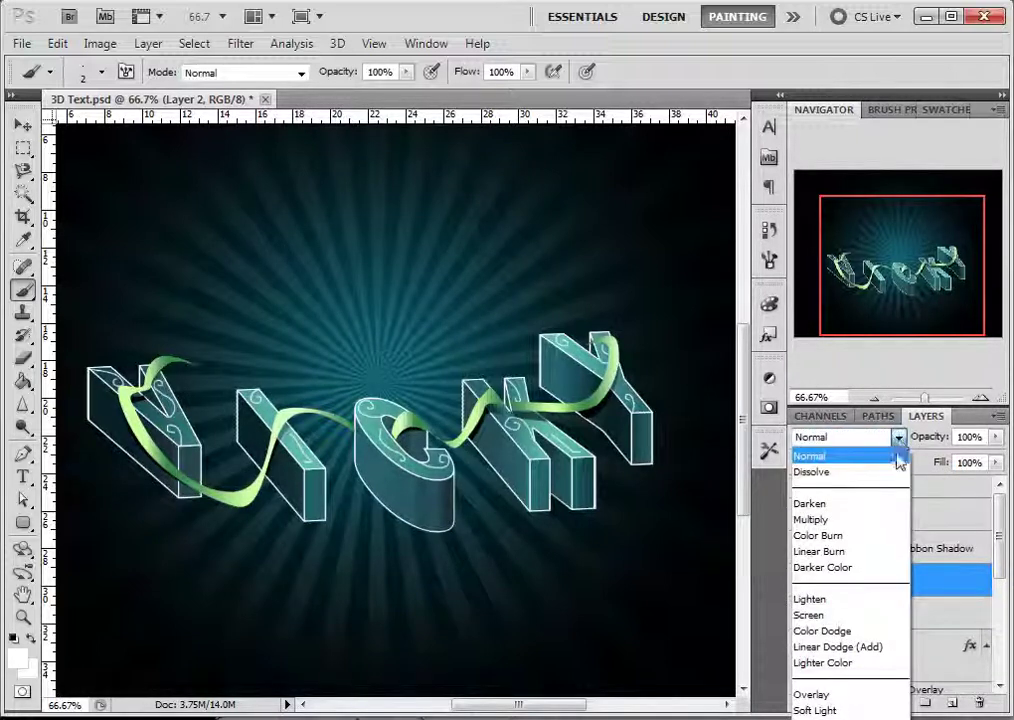
click(830, 694)
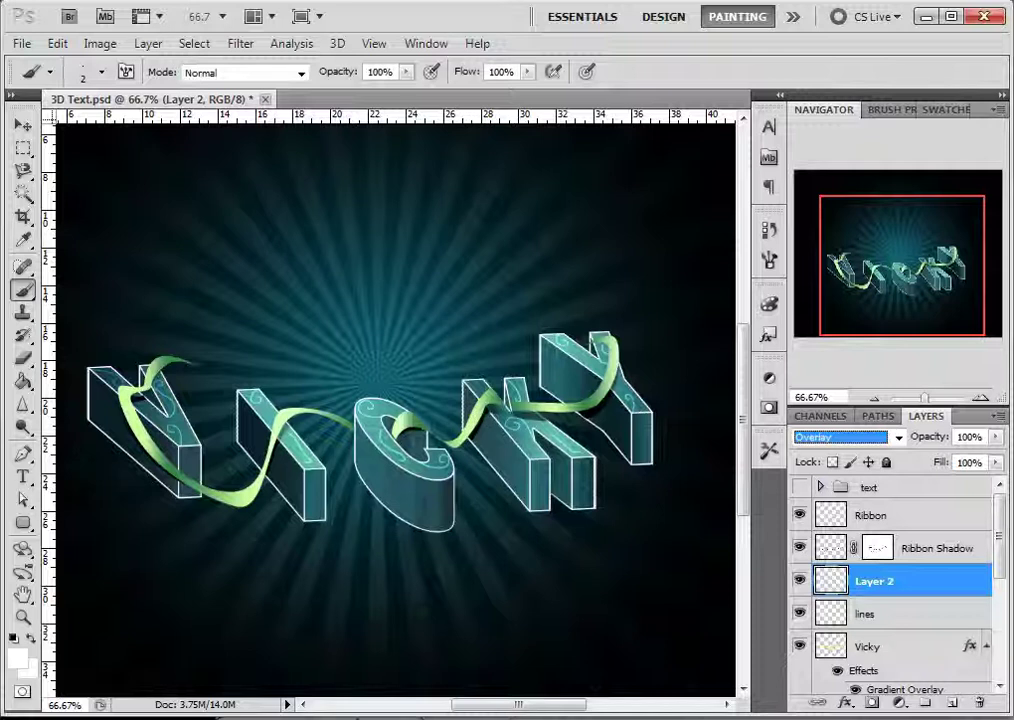
key(Return)
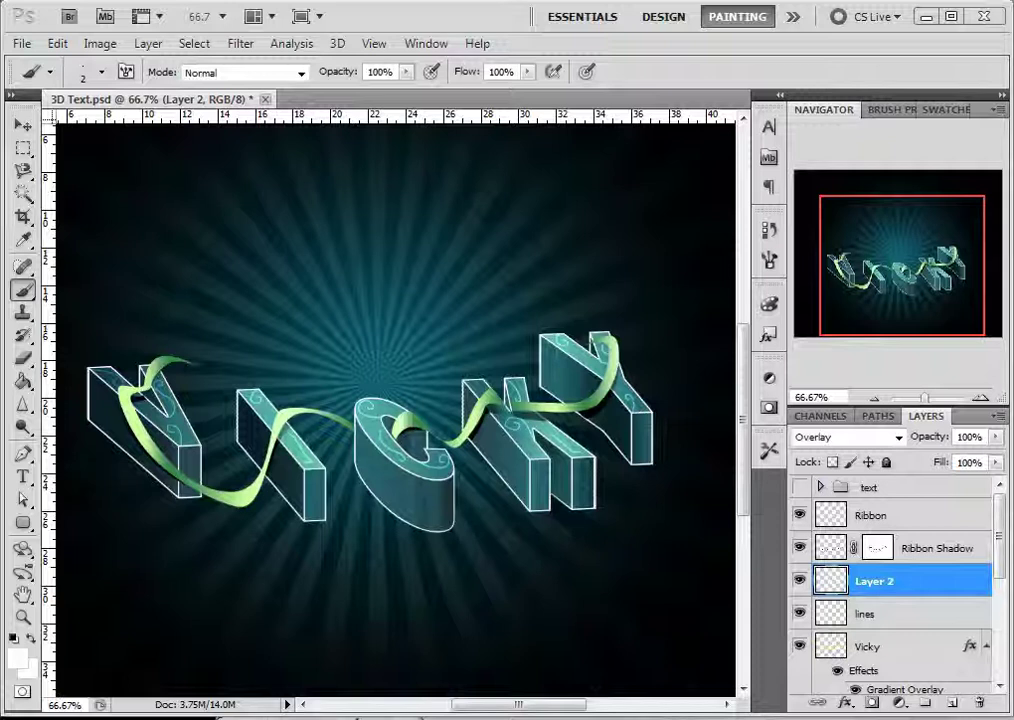
Step: Add a new layer above Layer 2 and name it smoke
click(952, 703)
double_click(882, 591)
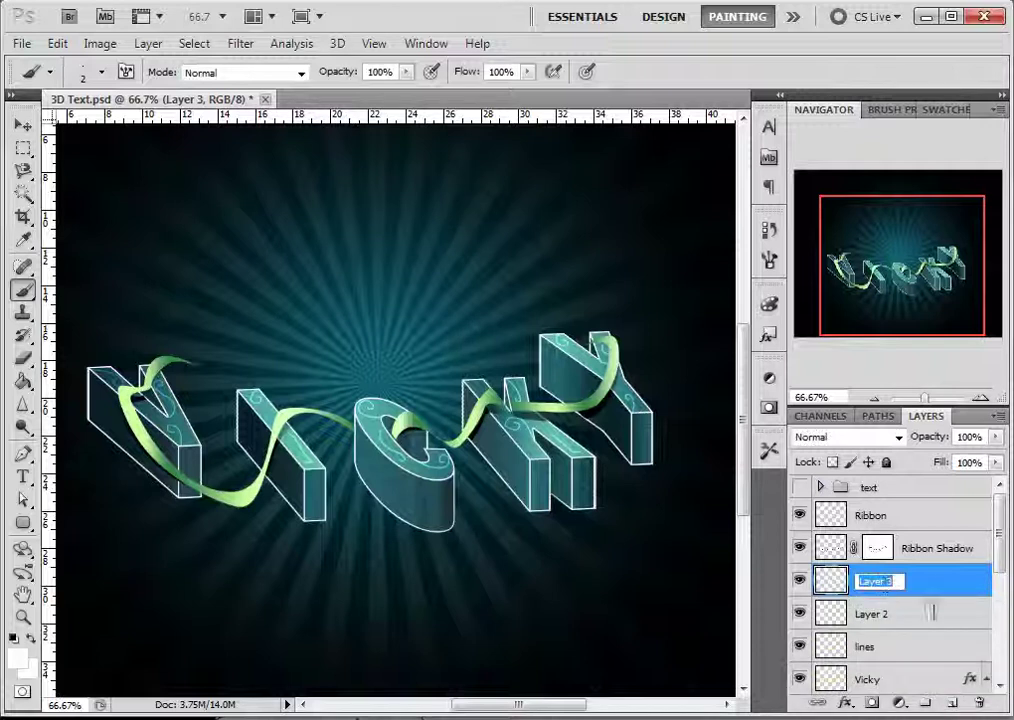
text(smoke)
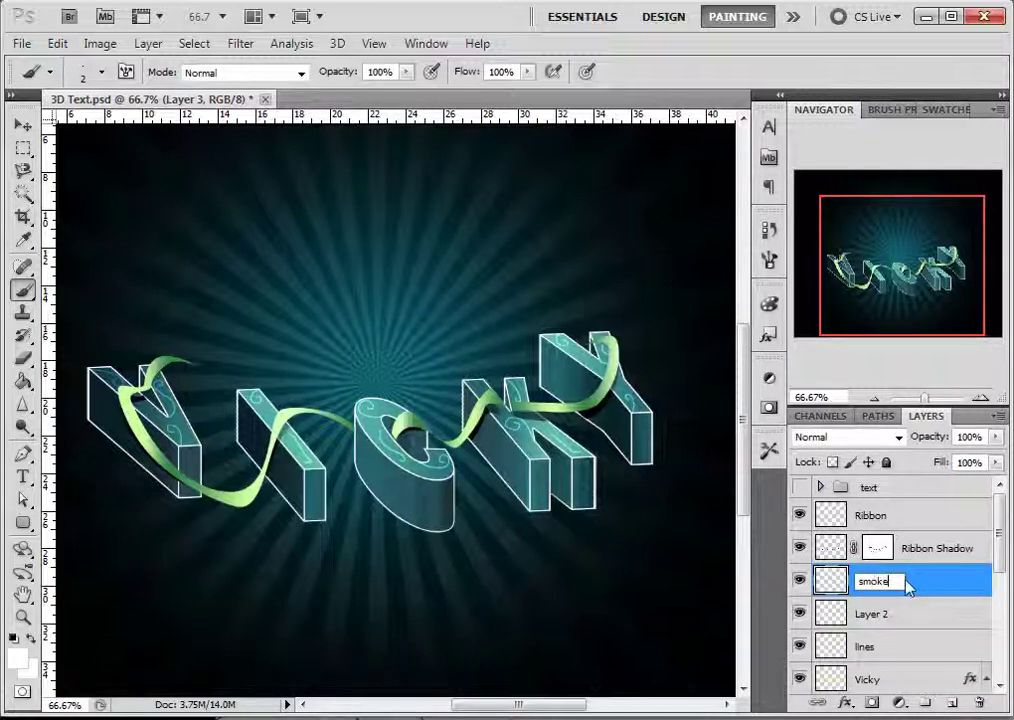
key(Return)
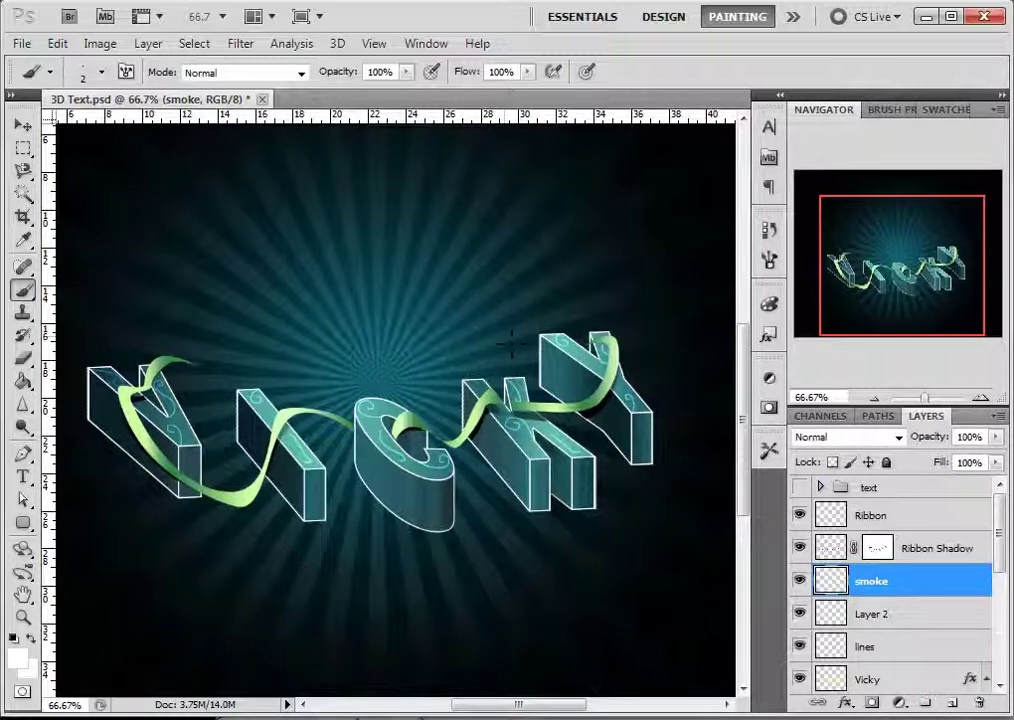
Step: Try painting a white smoke curl above the V with a 4 px brush at 0% hardness, and undo the stroke
right_click(343, 325)
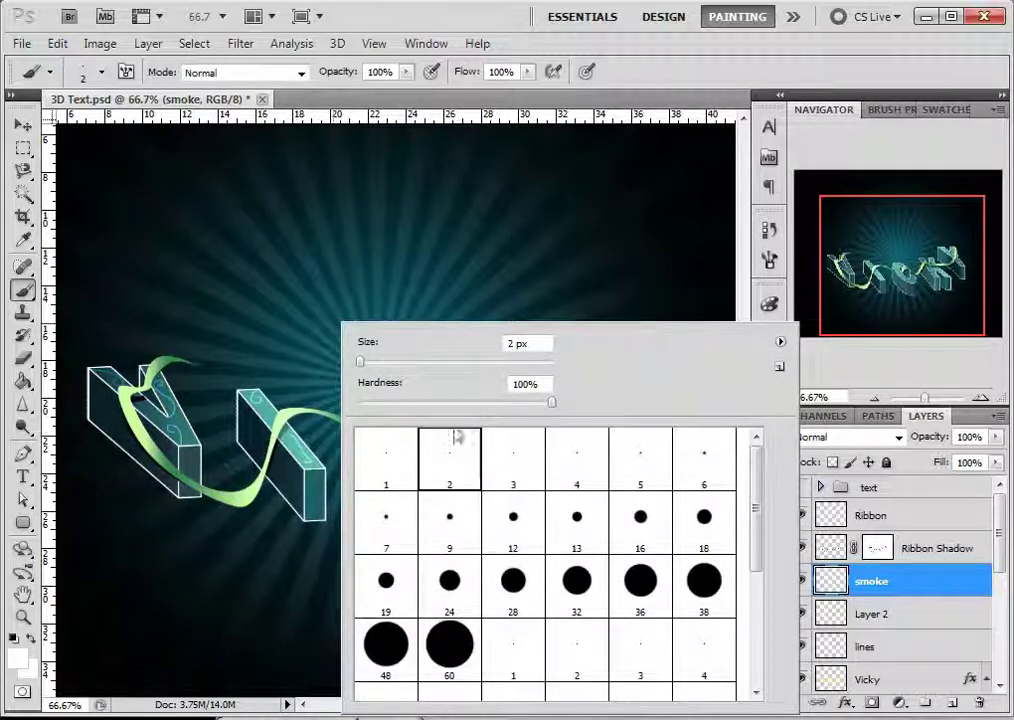
drag(551, 403, 458, 403)
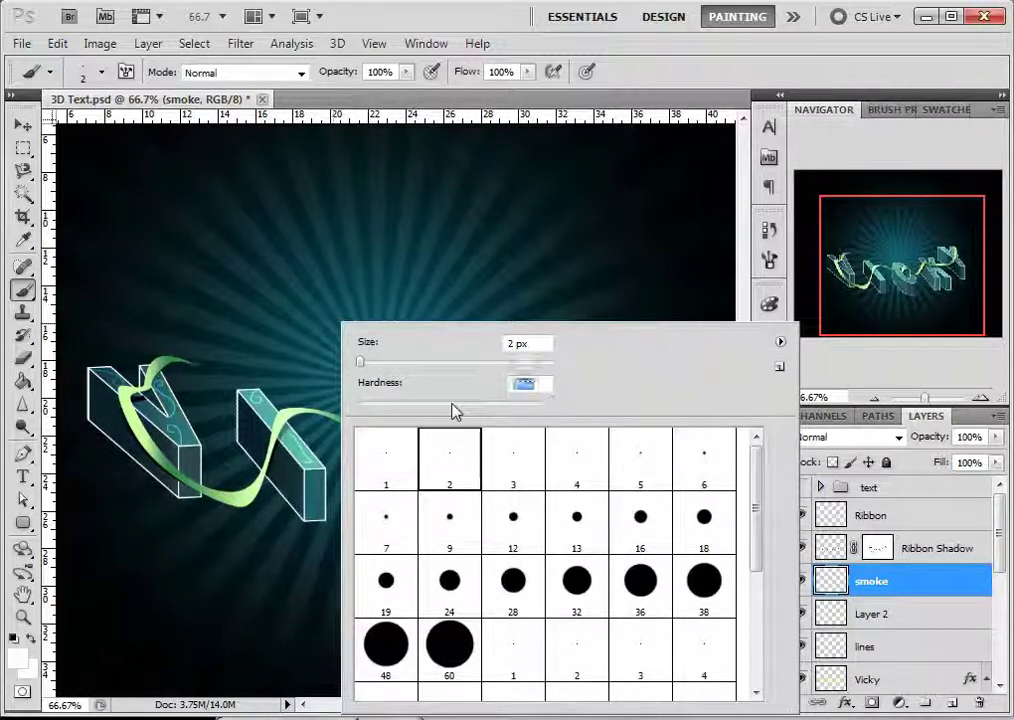
click(591, 462)
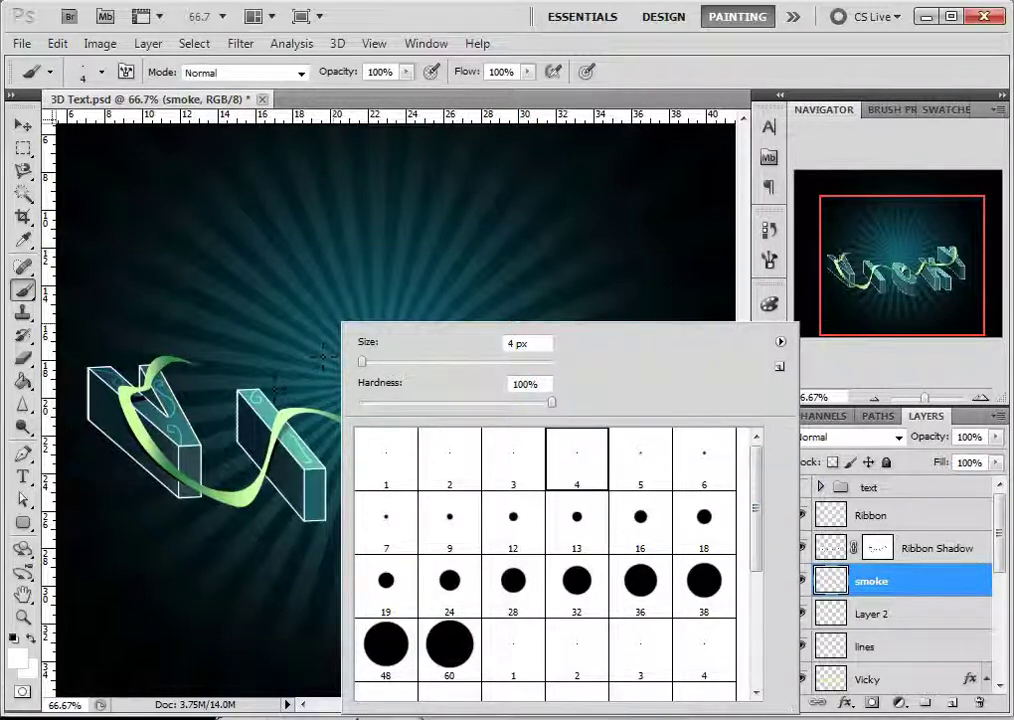
drag(455, 405, 321, 428)
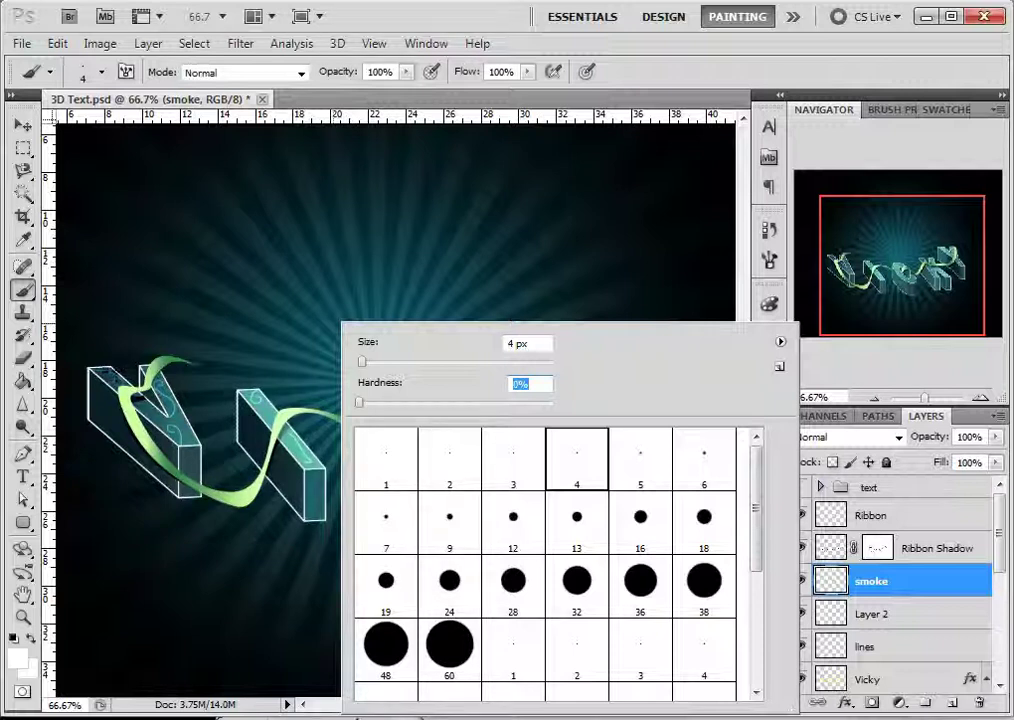
key(Return)
mouse_move(100, 365)
mouse_down()
mouse_move(80, 318)
mouse_move(120, 293)
mouse_up()
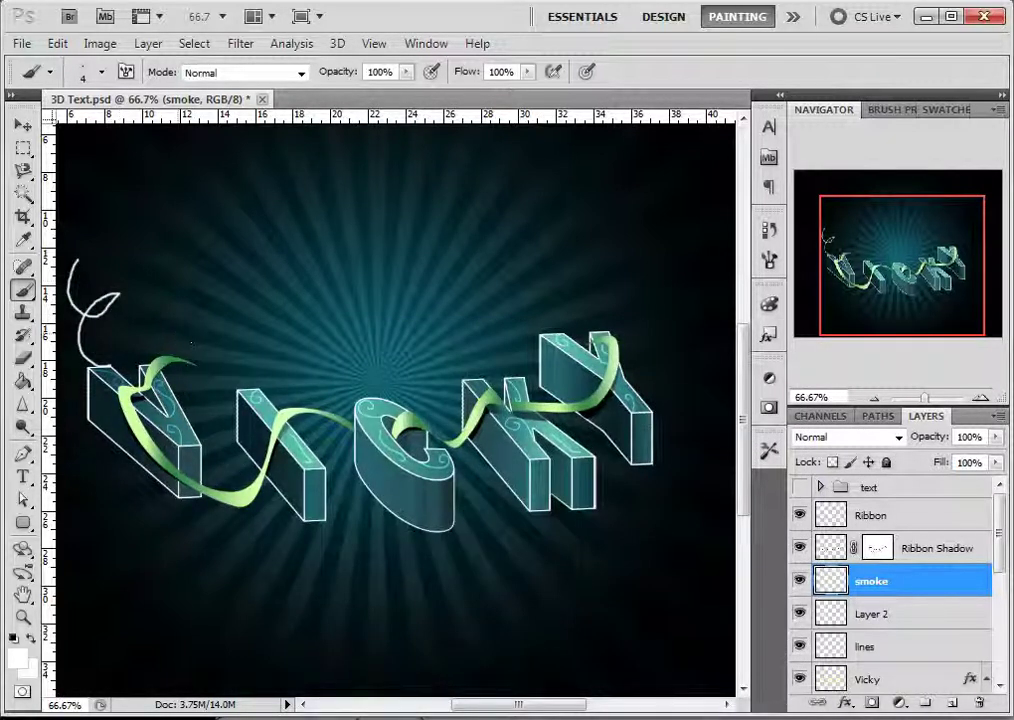
key(ctrl+z)
Step: Paint looping white smoke curls rising from the V and the I with a 3 px brush at 0% hardness
right_click(239, 315)
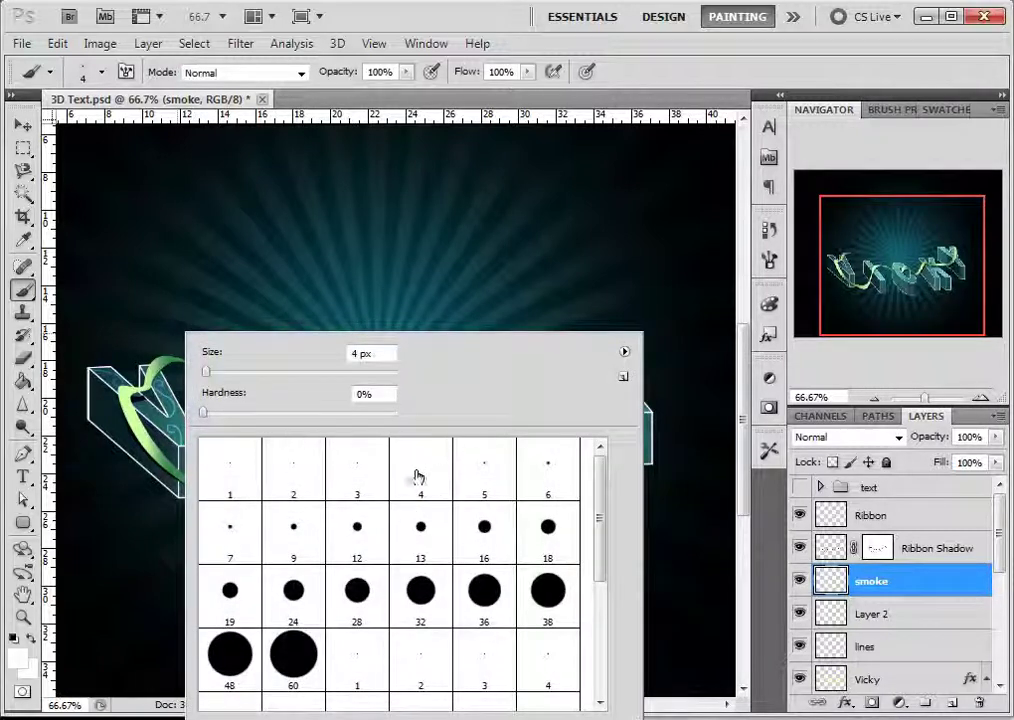
click(365, 477)
drag(256, 423, 108, 425)
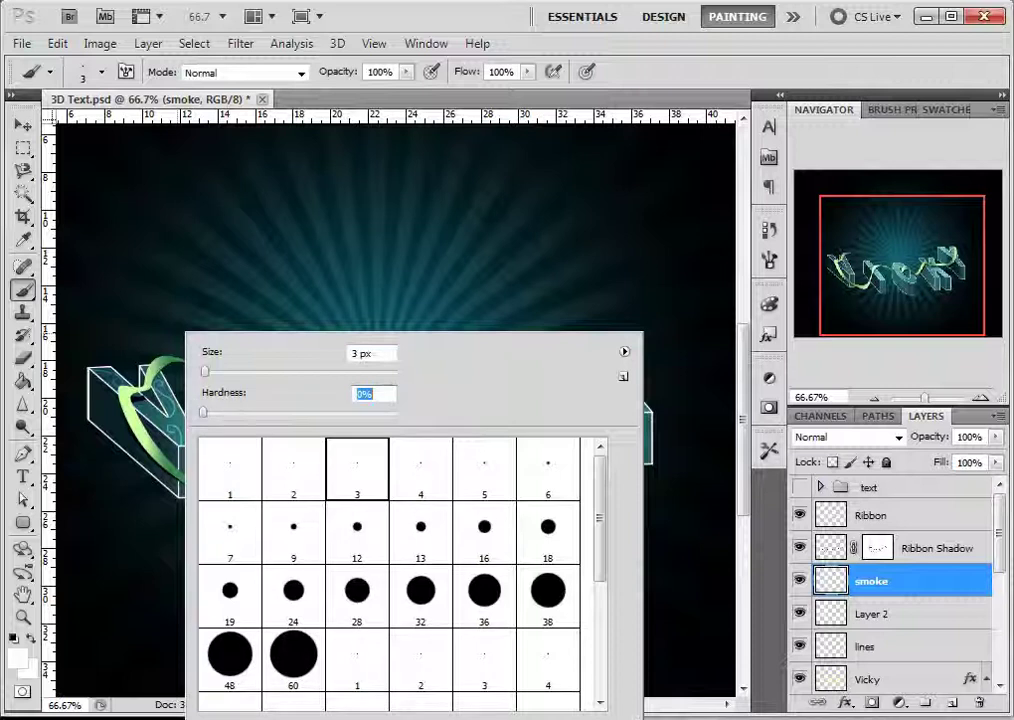
key(Return)
mouse_move(104, 345)
mouse_down()
mouse_move(112, 315)
mouse_move(148, 298)
mouse_up()
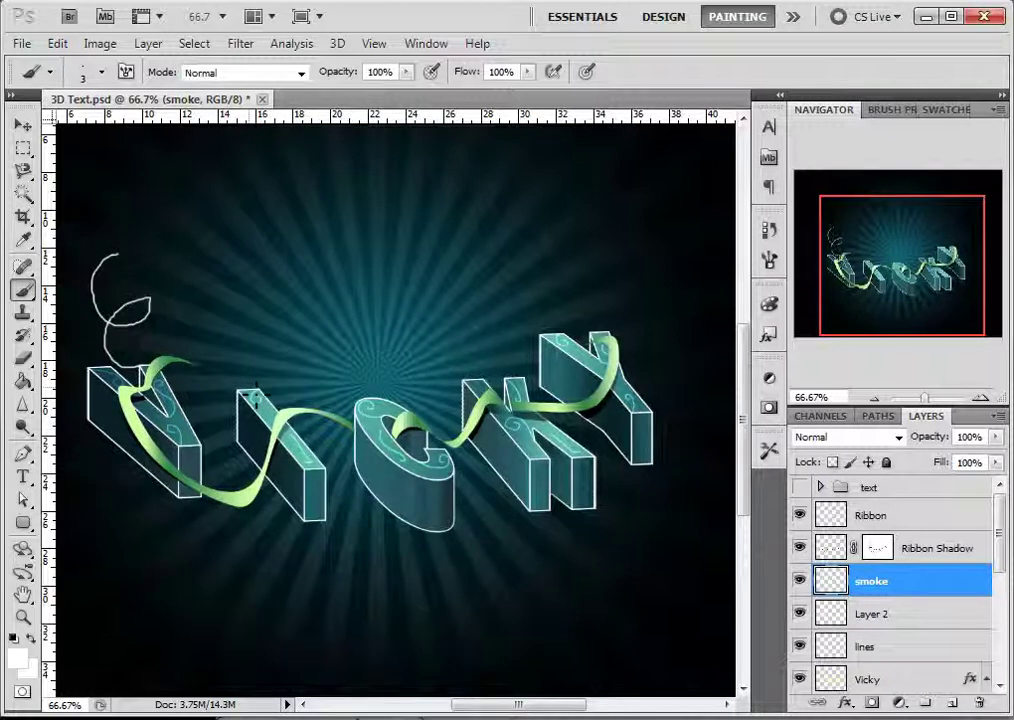
drag(300, 372, 300, 340)
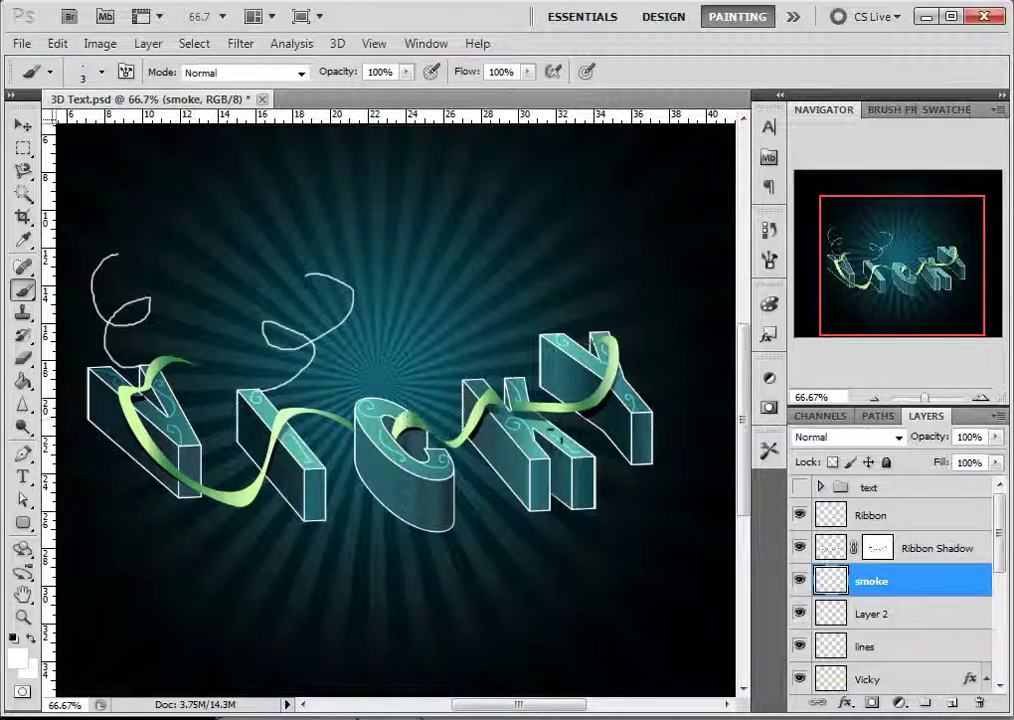
Step: Paint a small white curl above the C, a looping curl above the K and a zigzag line above the Y
drag(403, 400, 386, 358)
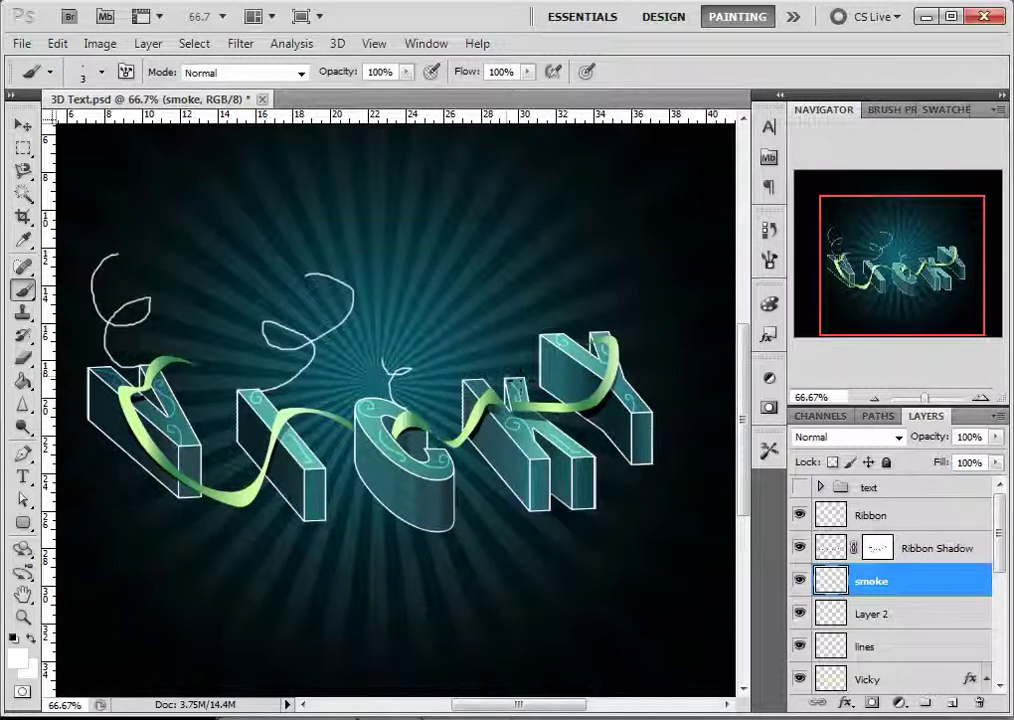
drag(525, 352, 535, 258)
drag(583, 328, 640, 311)
mouse_move(612, 264)
mouse_down()
mouse_move(600, 272)
mouse_move(640, 240)
mouse_move(540, 212)
mouse_up()
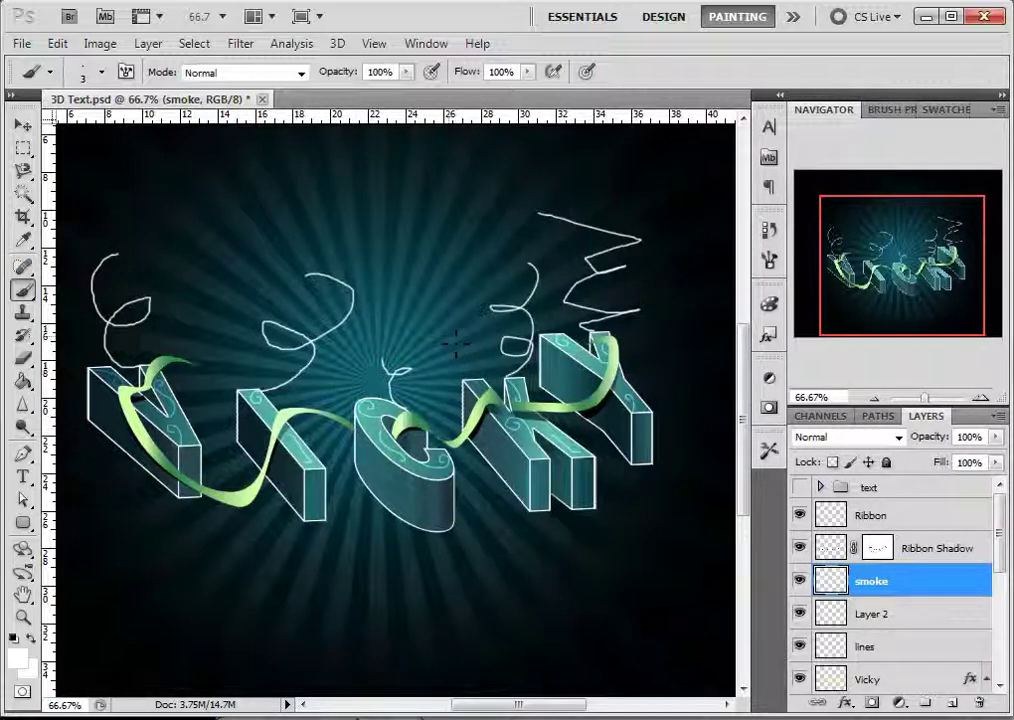
Step: Apply a Gaussian Blur with a radius of 5.5 pixels to the smoke layer
click(251, 48)
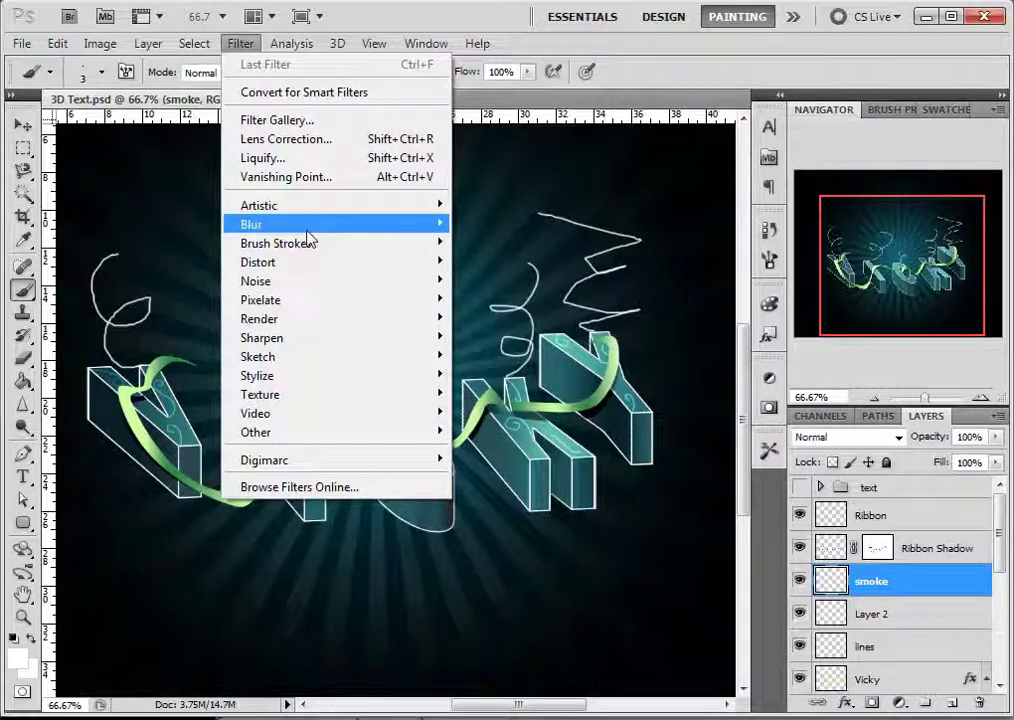
mouse_move(305, 228)
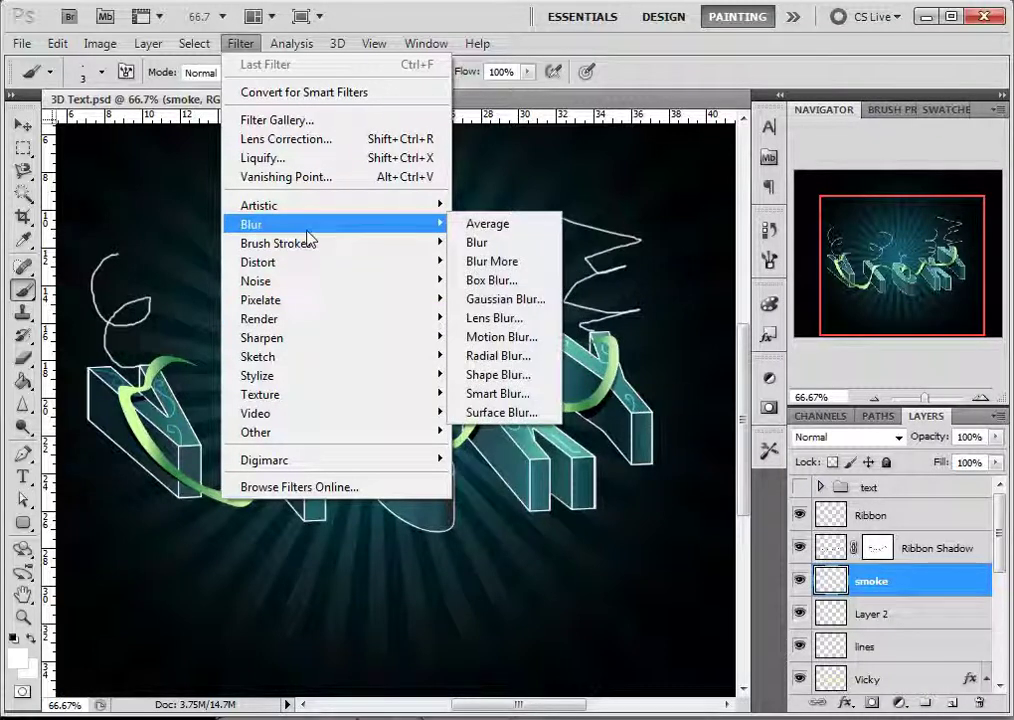
click(486, 312)
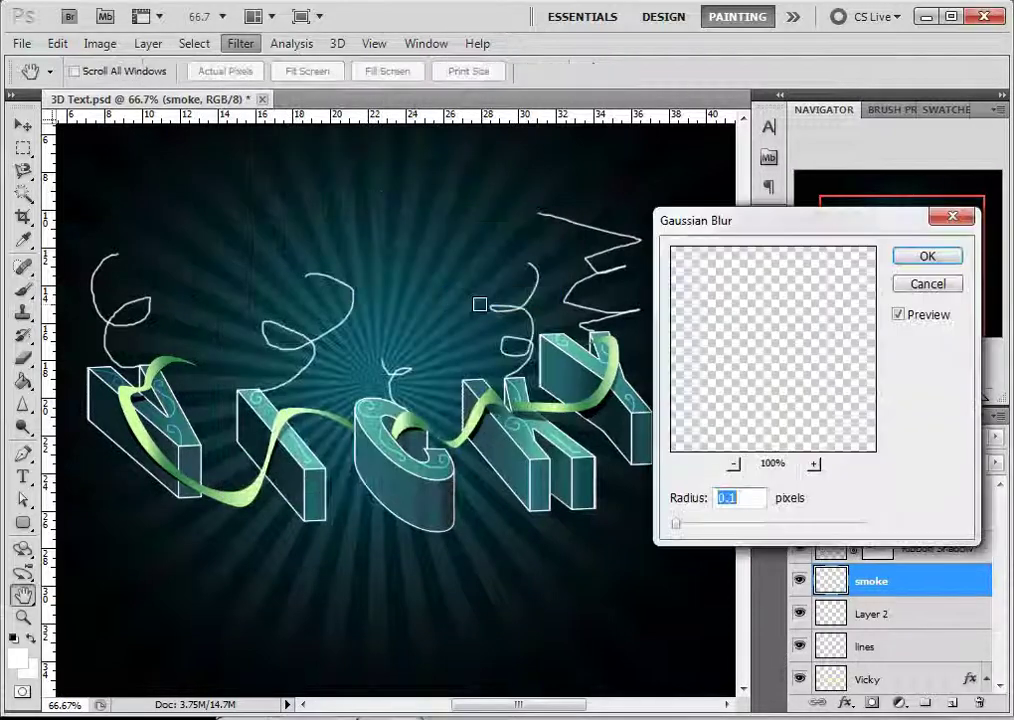
drag(800, 228, 548, 180)
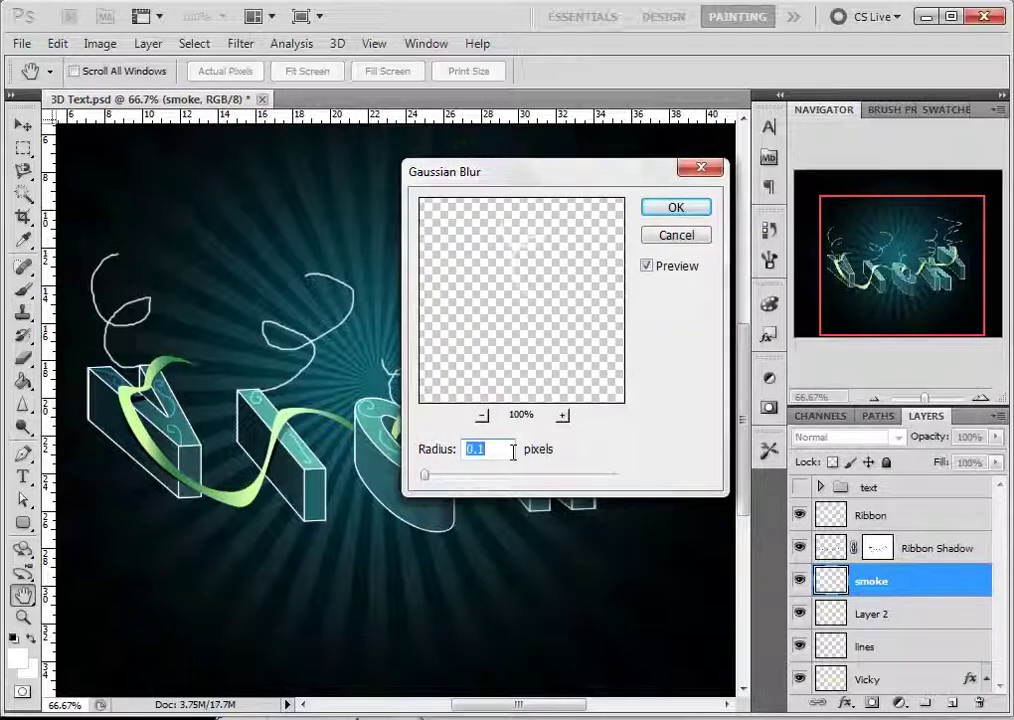
text(4.9)
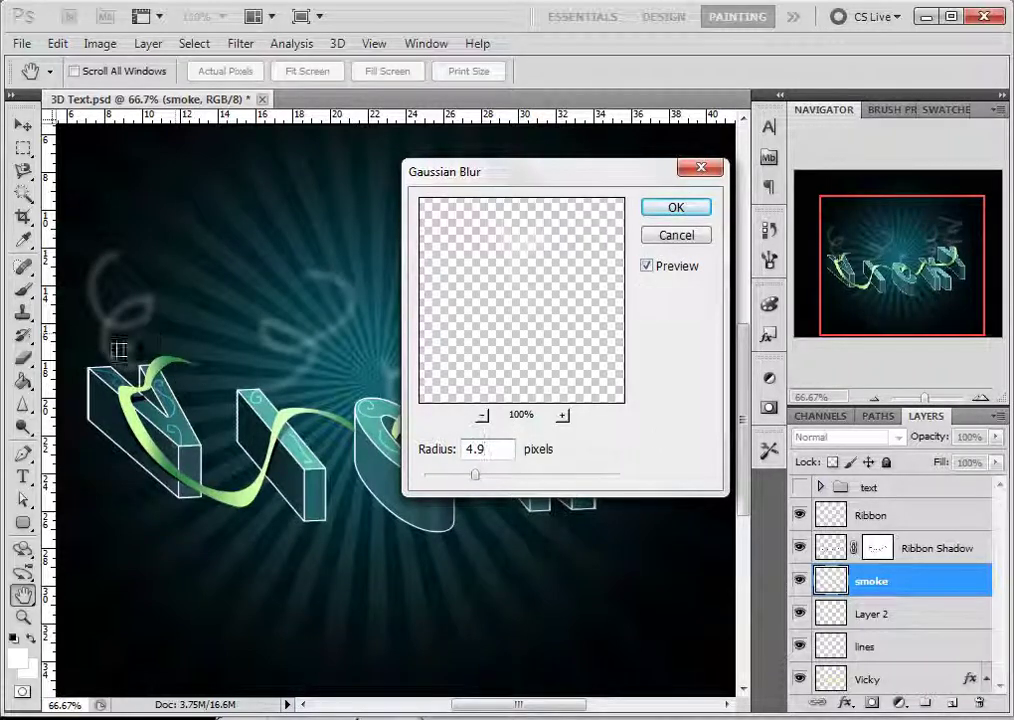
mouse_move(477, 475)
mouse_down()
mouse_move(507, 480)
mouse_move(489, 476)
mouse_up()
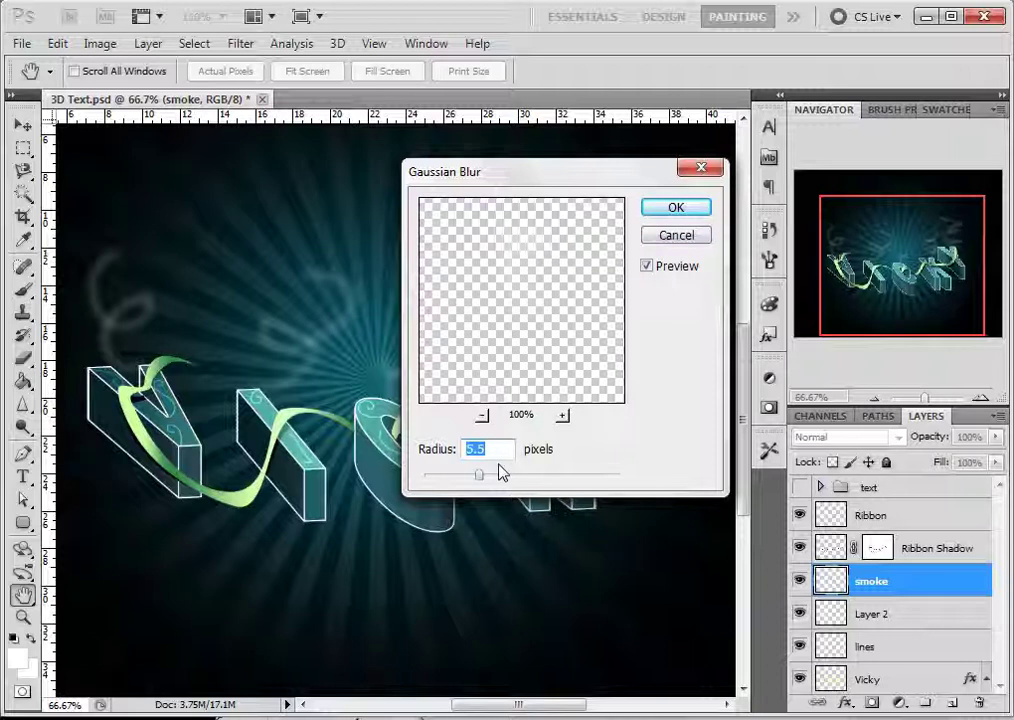
click(686, 209)
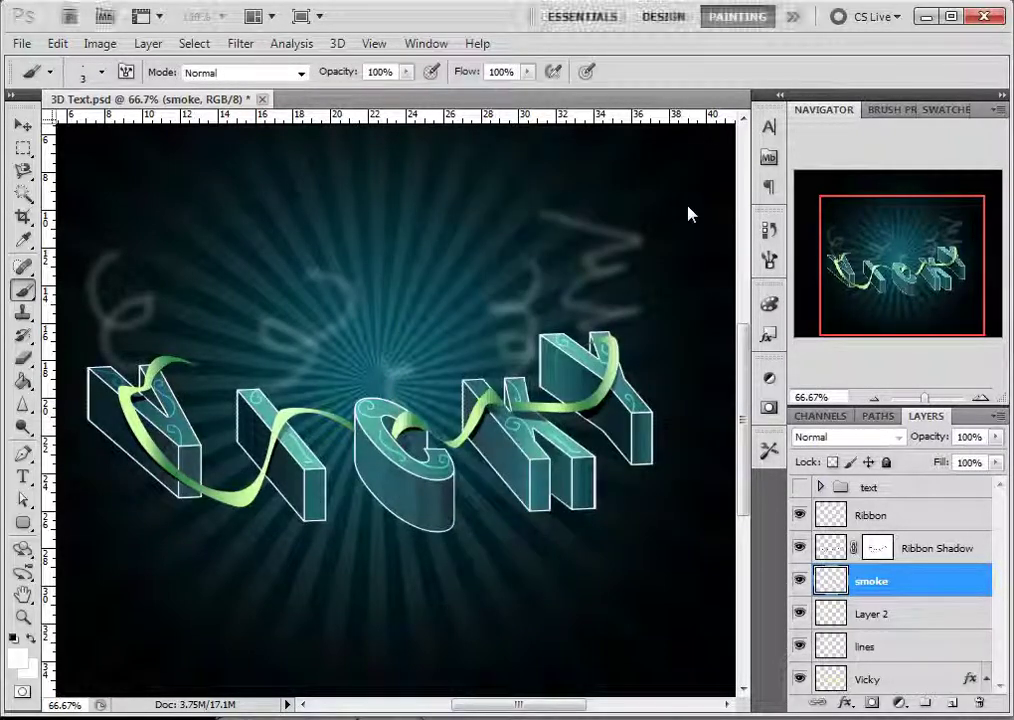
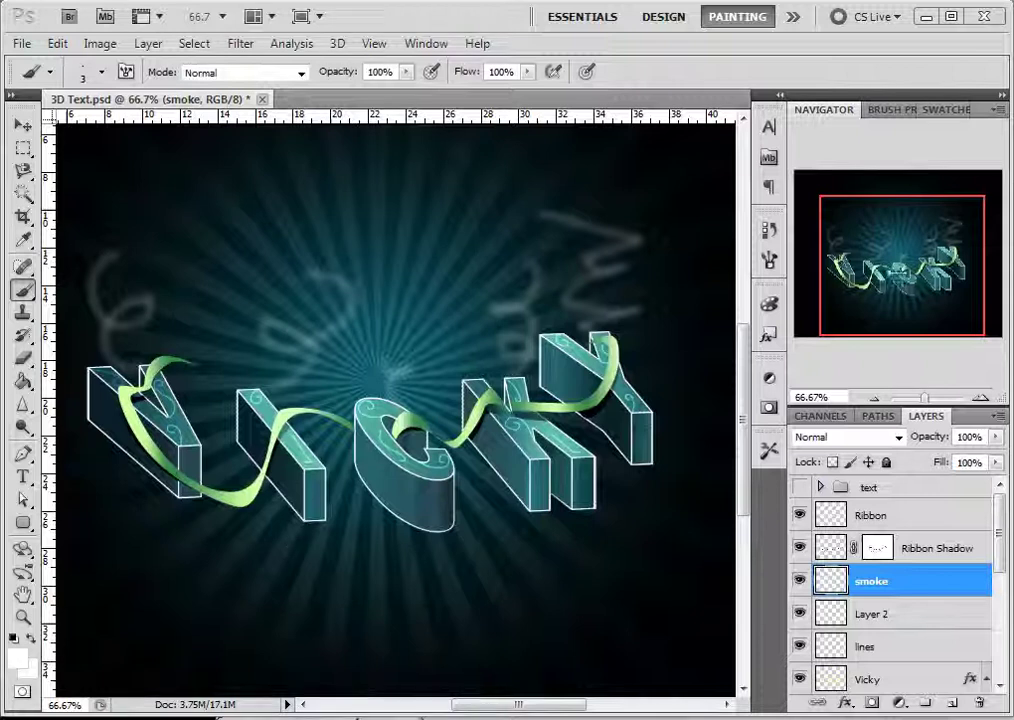
Step: Show the Color panel, dock it in the same group as Swatches and Brush Presets, and collapse the floating Styles panel
click(945, 109)
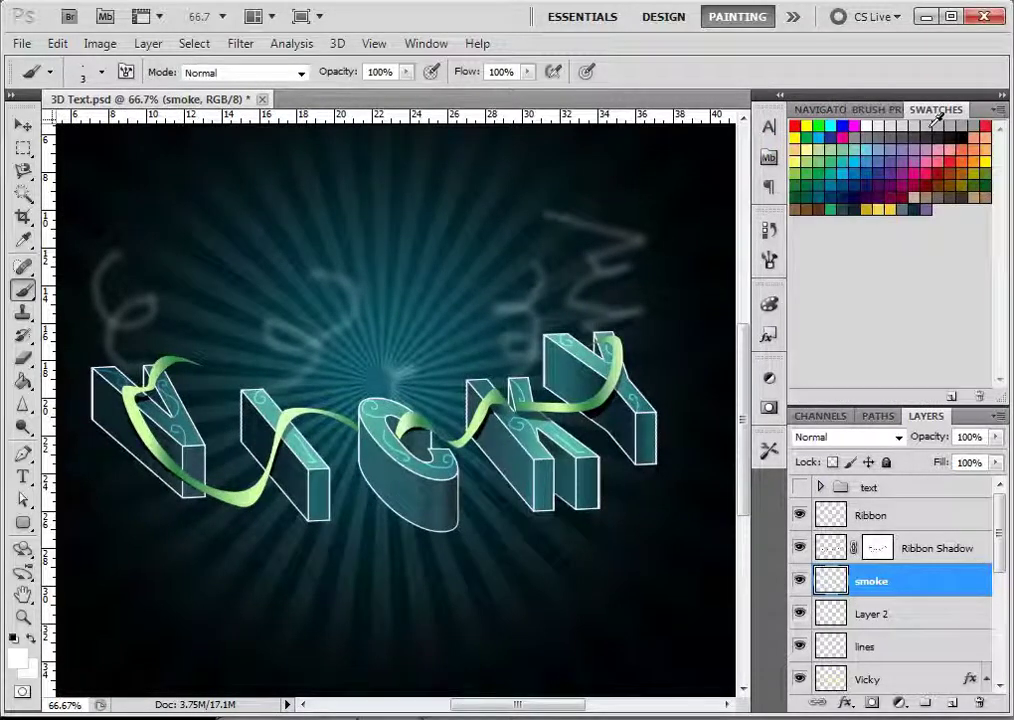
click(876, 109)
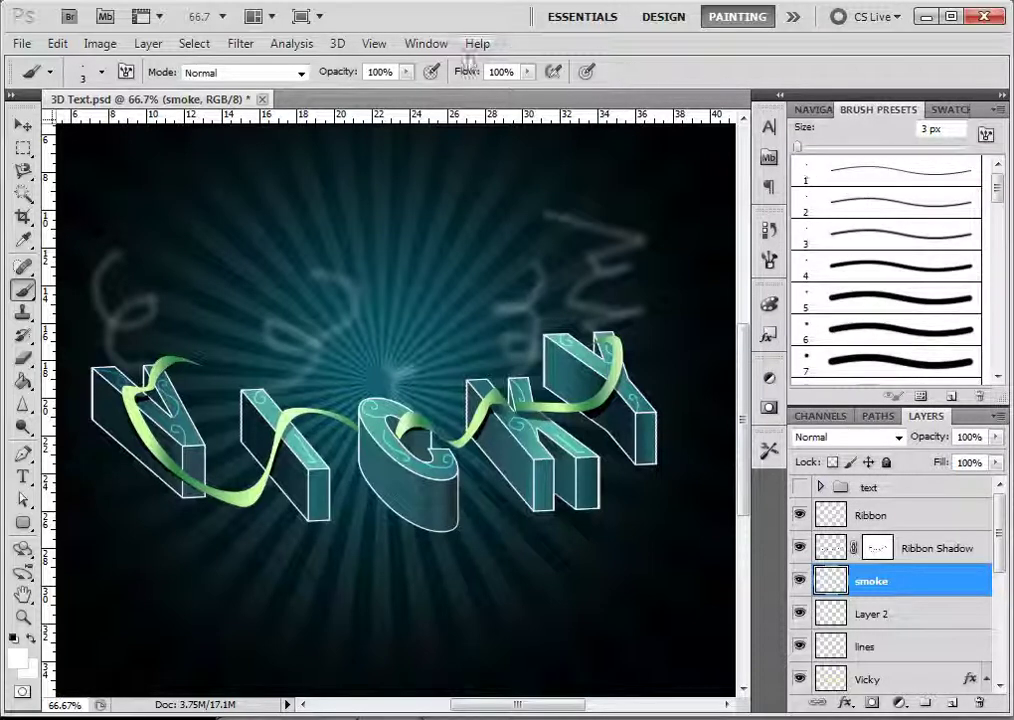
click(426, 43)
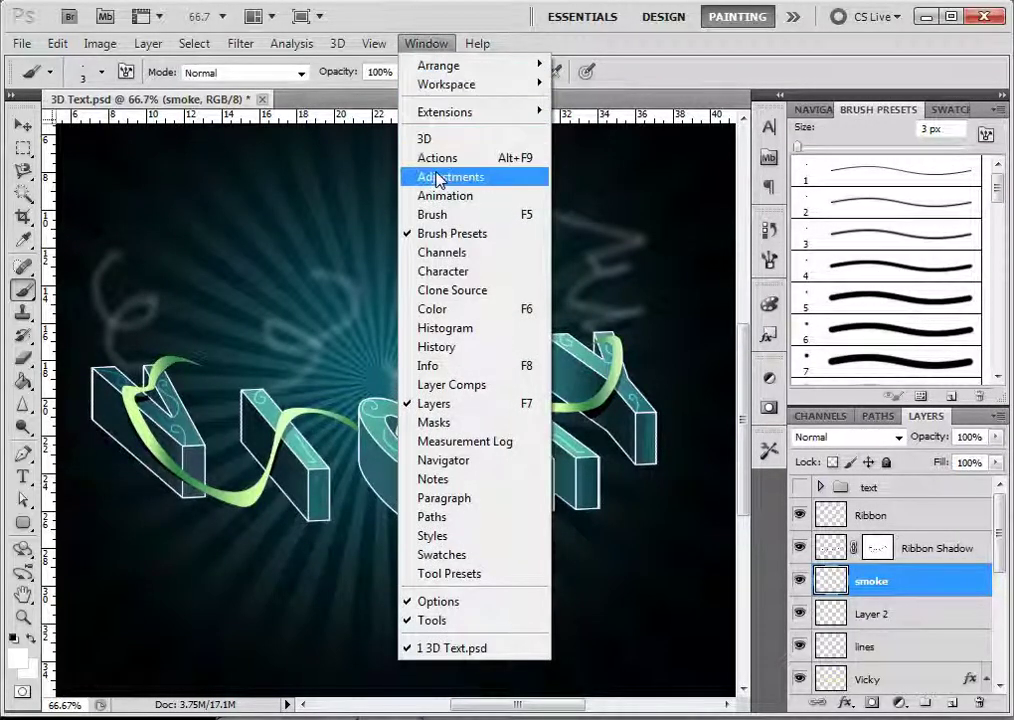
click(465, 313)
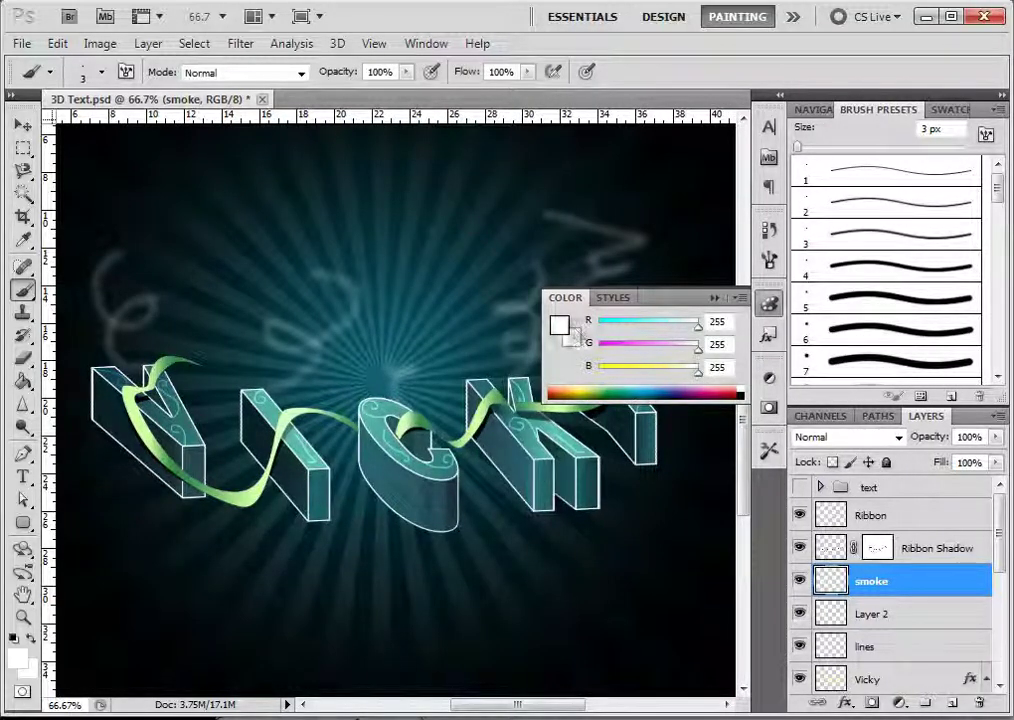
mouse_move(568, 303)
mouse_down()
mouse_move(790, 220)
mouse_move(866, 128)
mouse_move(863, 118)
mouse_up()
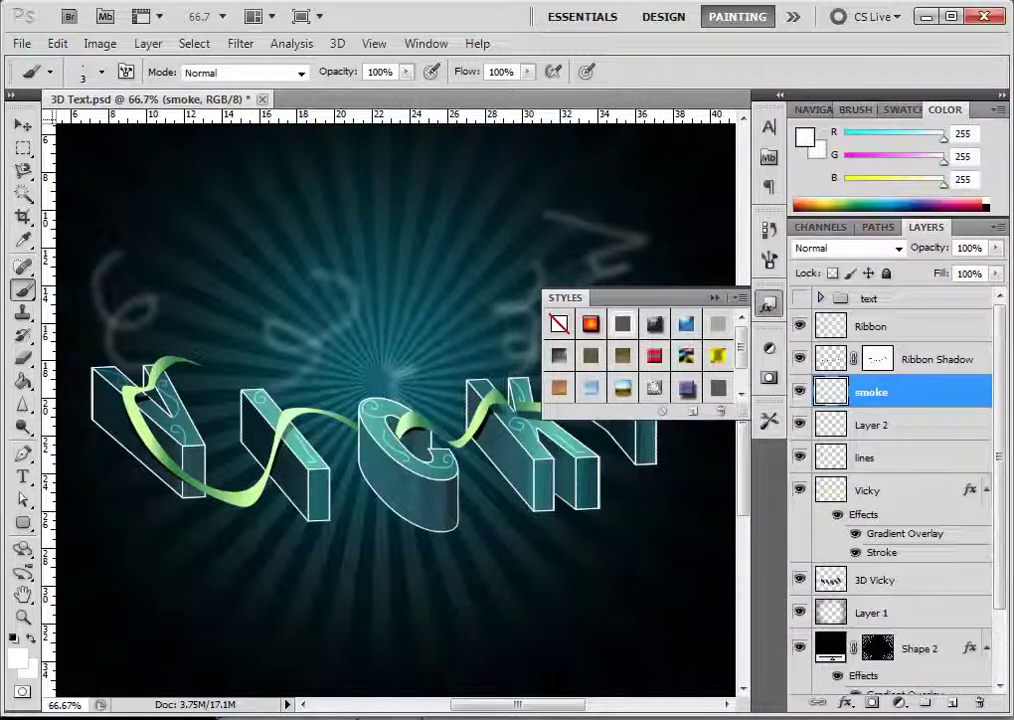
click(714, 299)
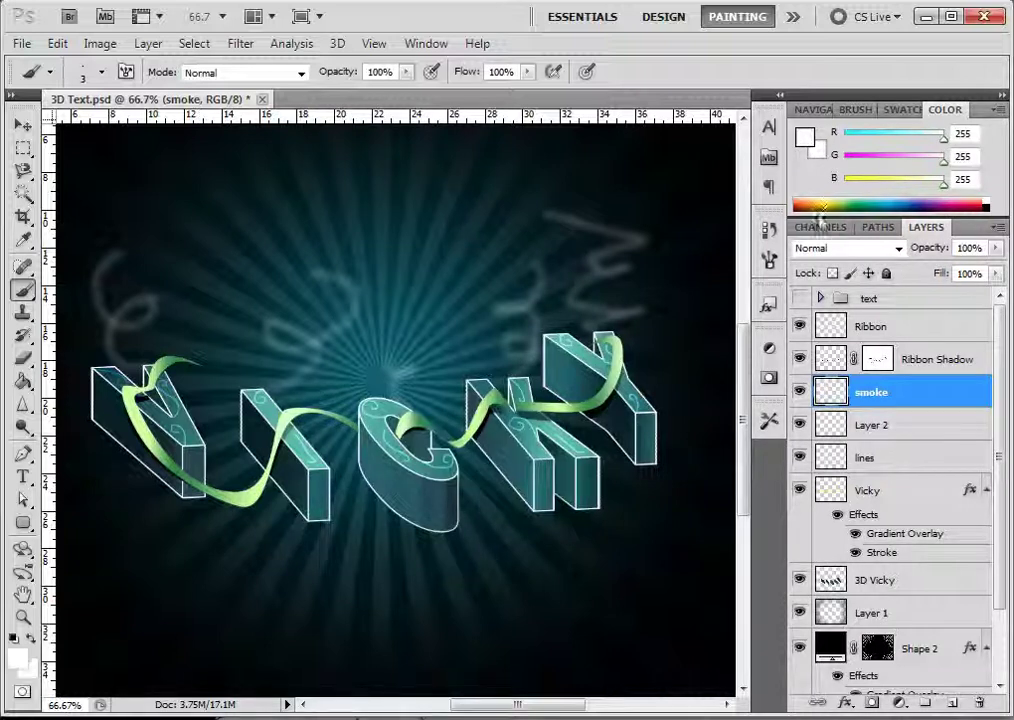
Step: Set the foreground color to hex 545E4E
click(804, 137)
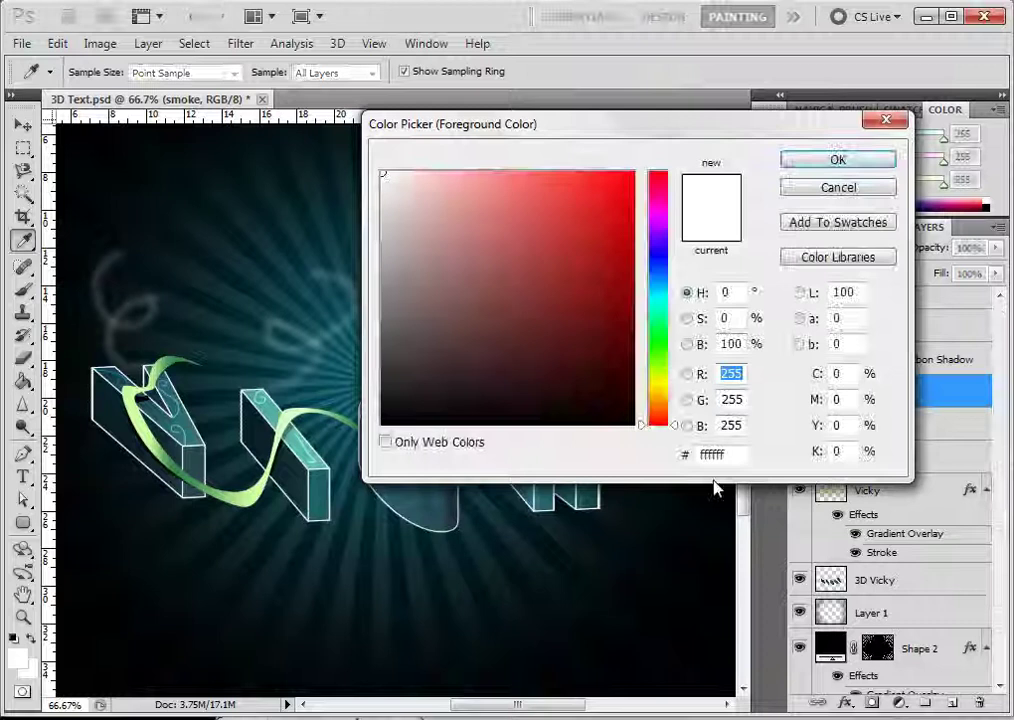
drag(737, 456, 683, 467)
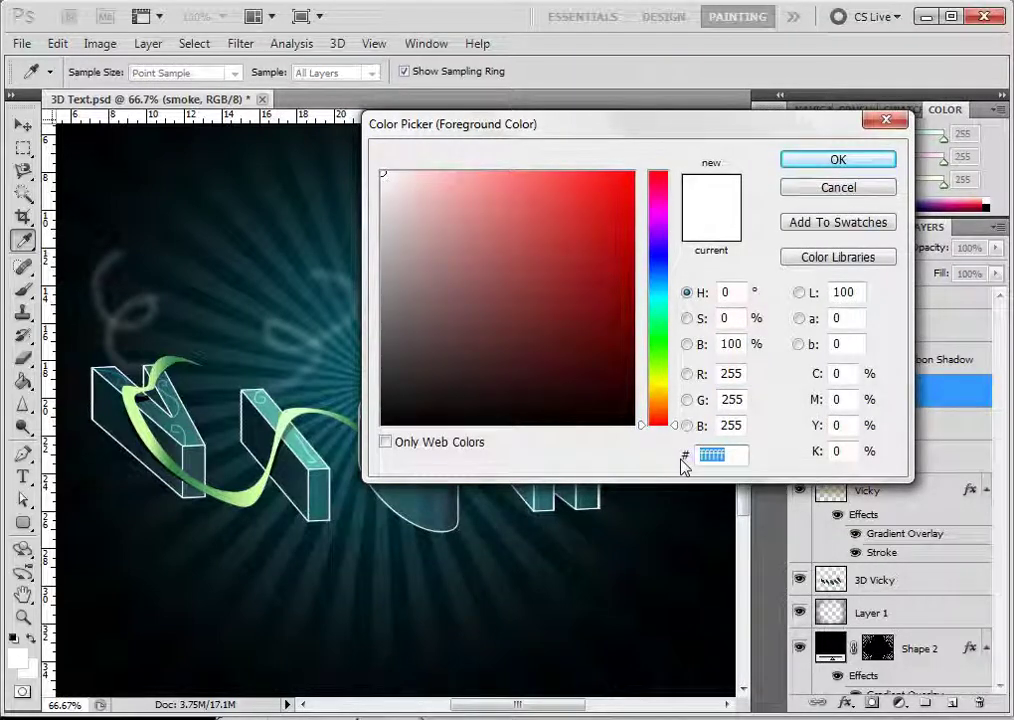
click(745, 460)
drag(740, 458, 672, 470)
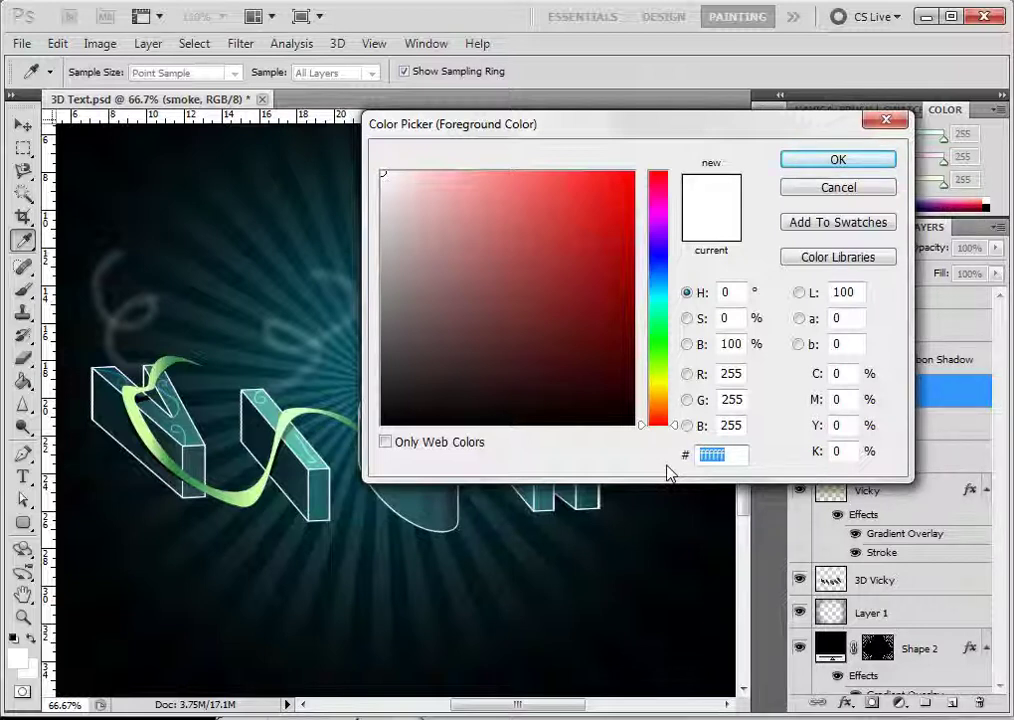
text(54)
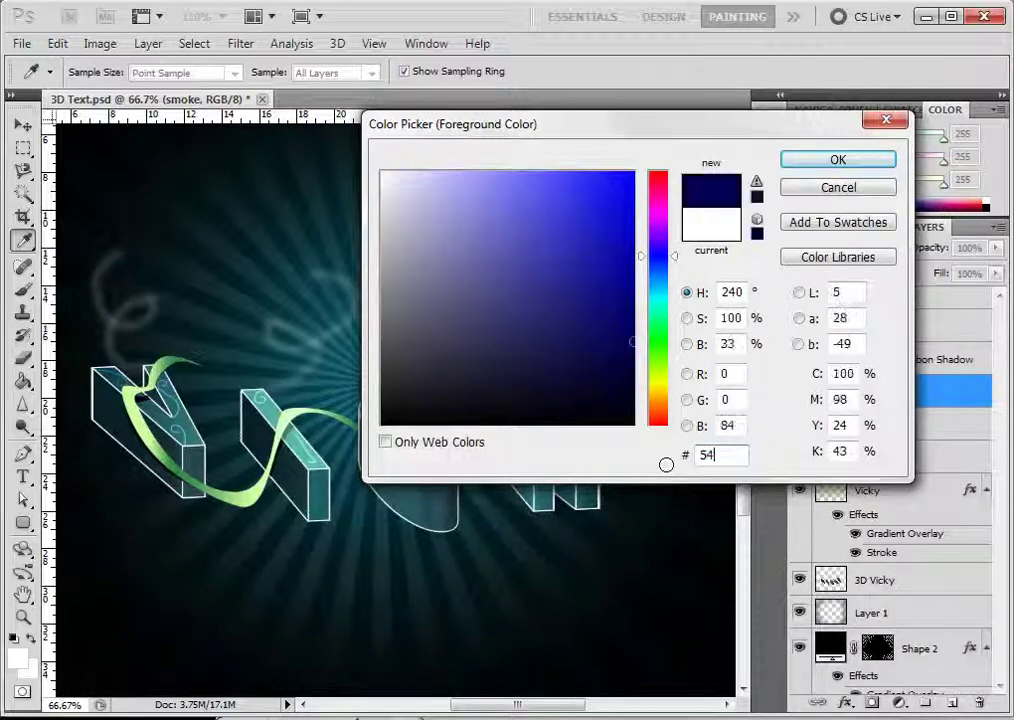
text(5E)
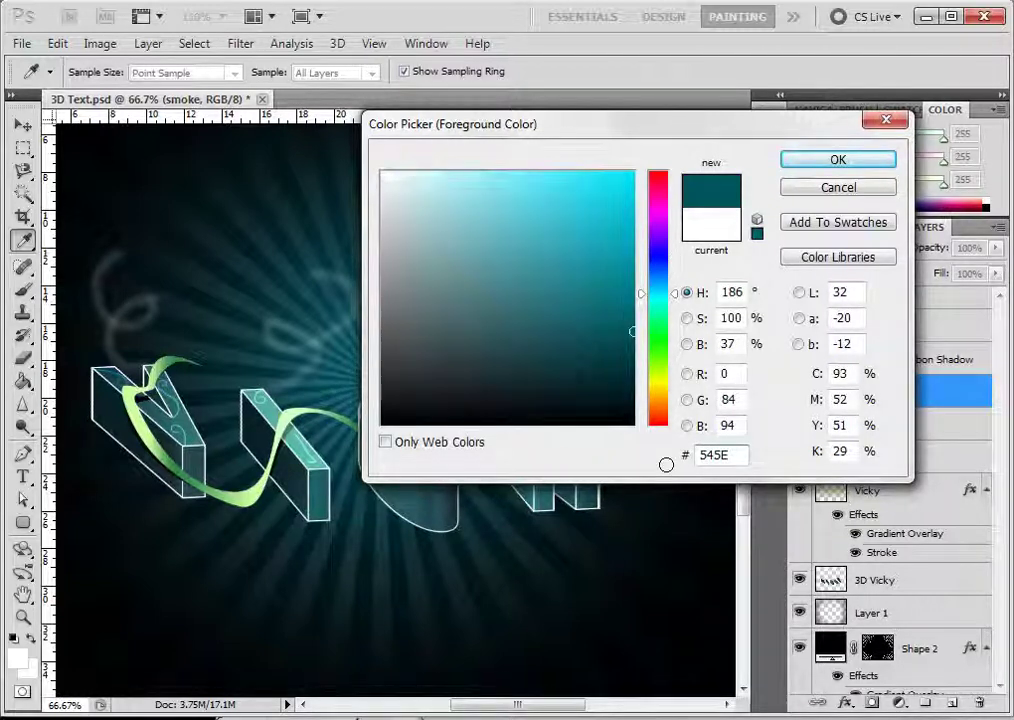
text(4E)
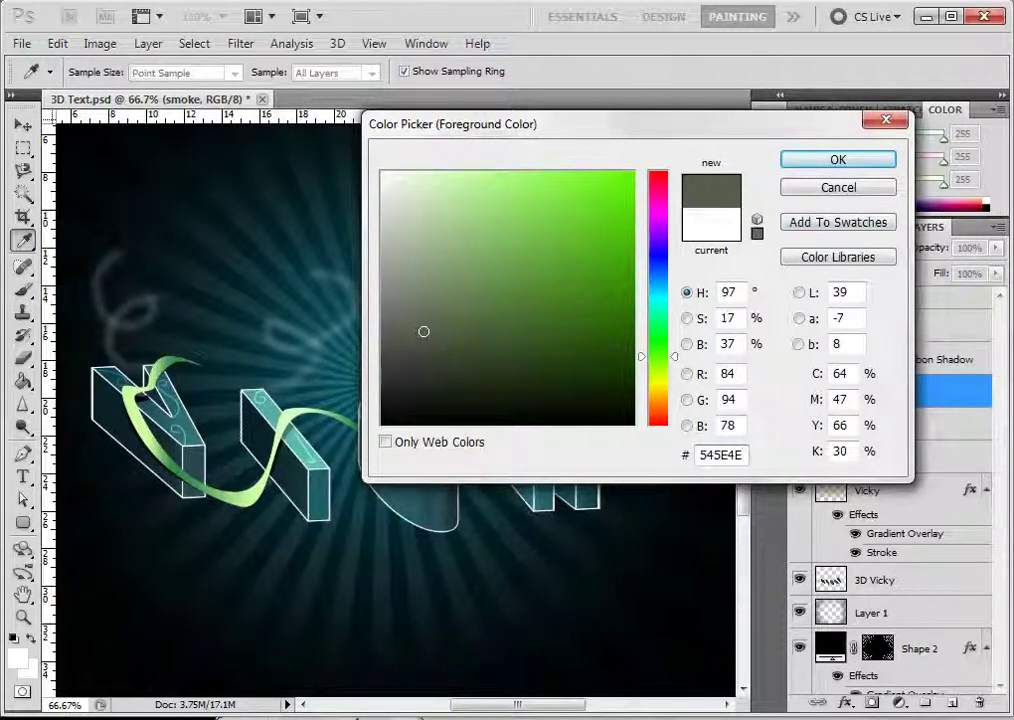
click(806, 161)
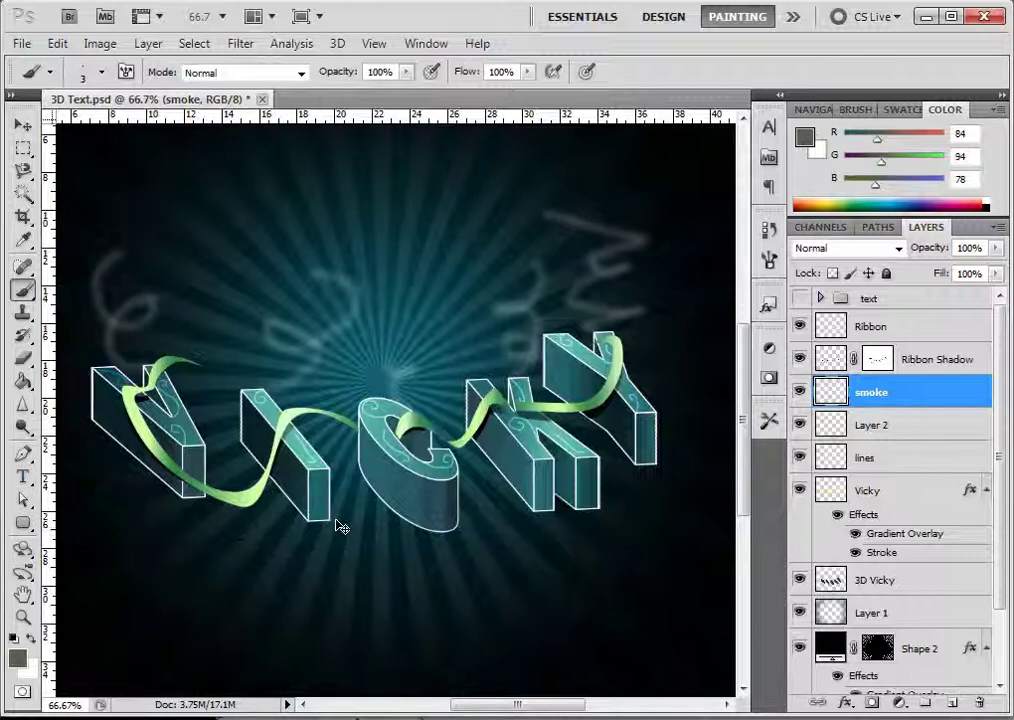
Step: Try to draw a filled crescent-shaped leaf with the Pen tool from the V's upper-left face down past its lower edge
key(ctrl+plus)
key(ctrl+plus)
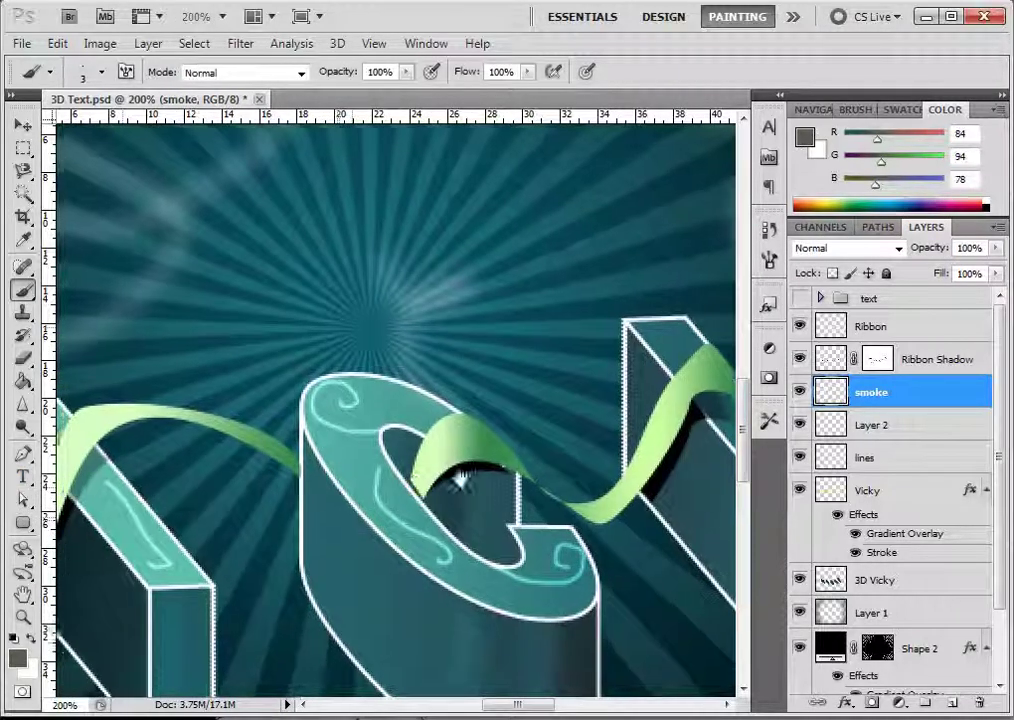
drag(584, 453, 878, 403)
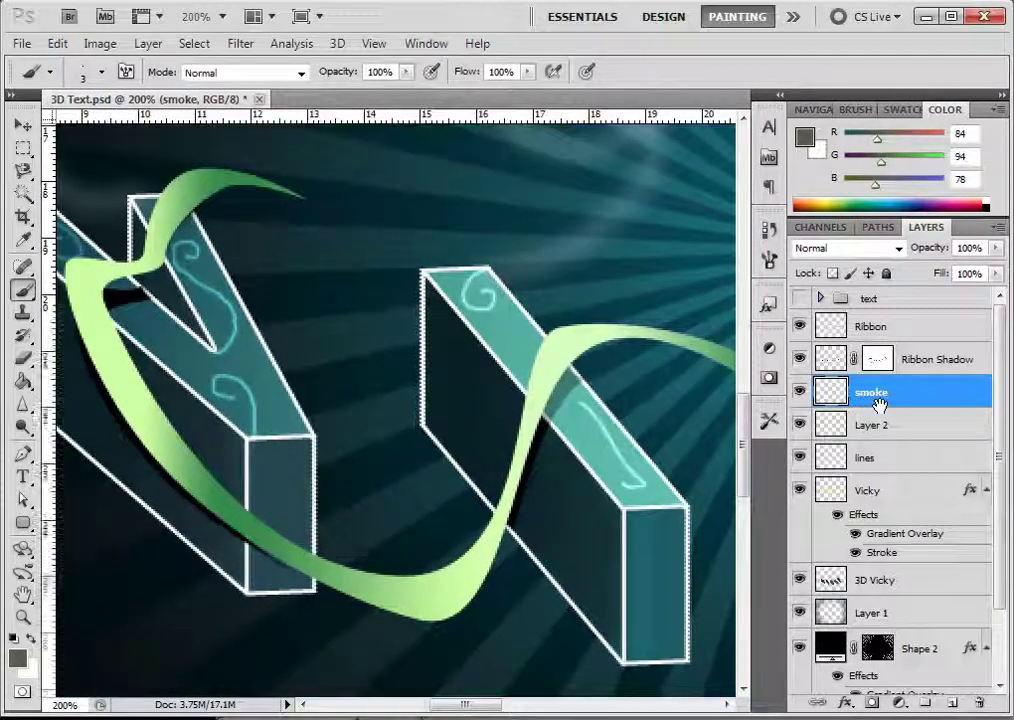
drag(196, 282, 296, 284)
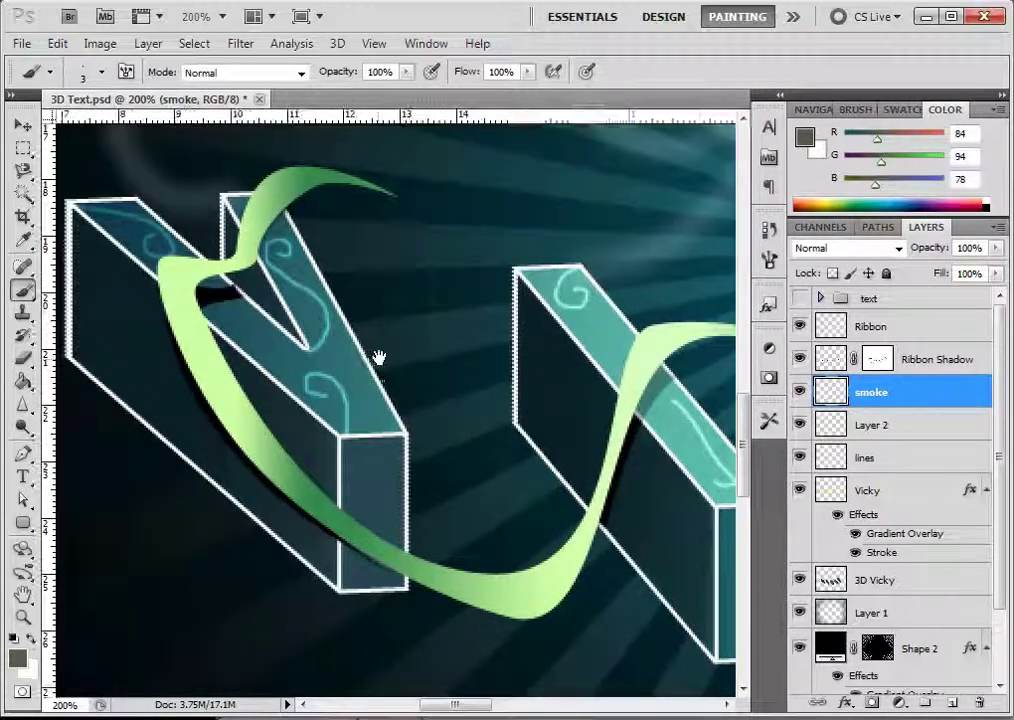
drag(379, 358, 419, 358)
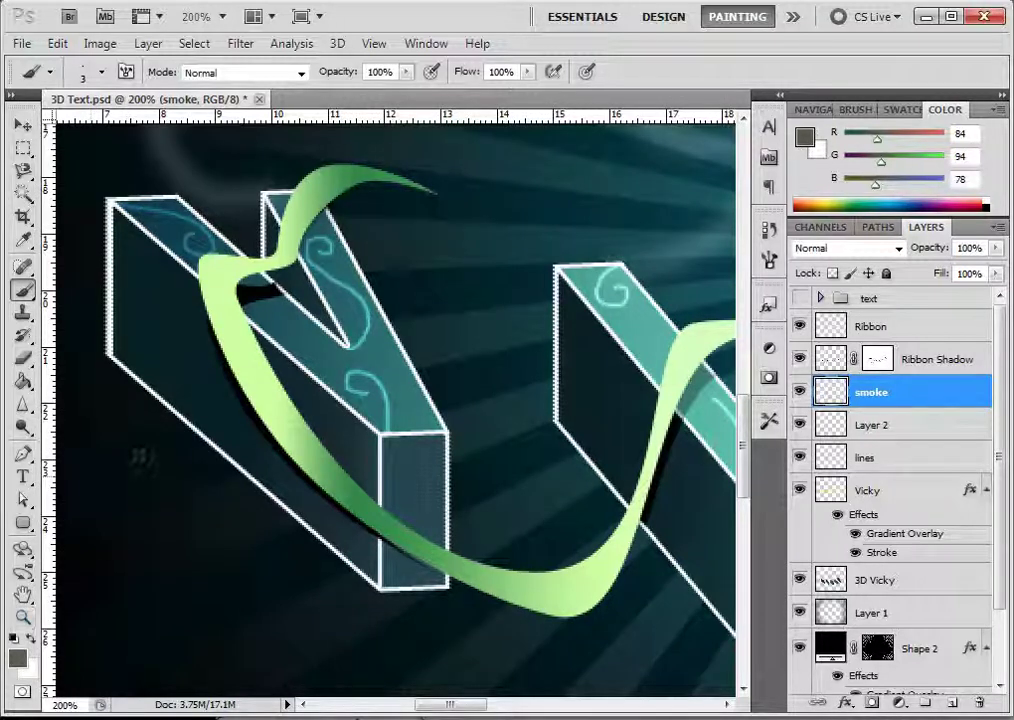
key(p)
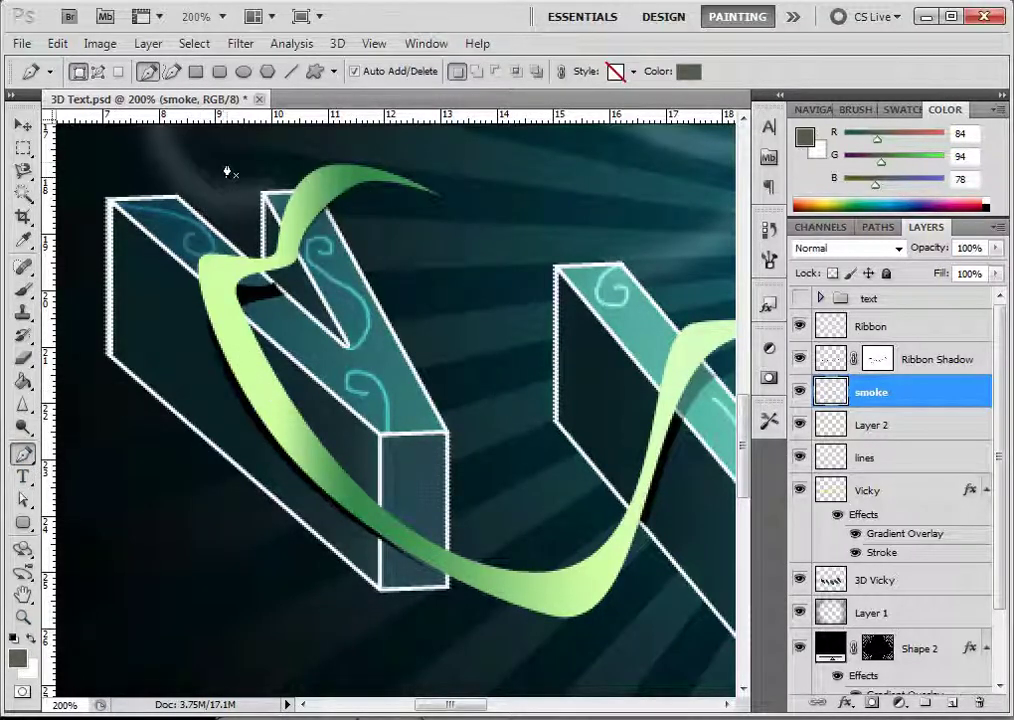
click(175, 195)
drag(109, 355, 113, 468)
click(247, 554)
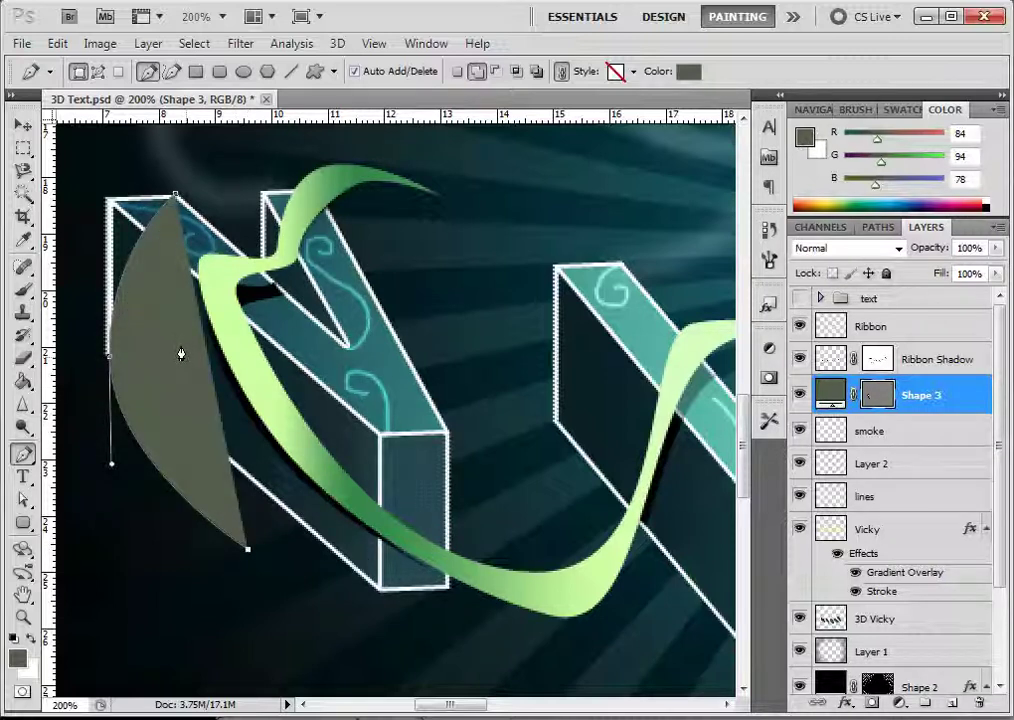
drag(172, 355, 172, 293)
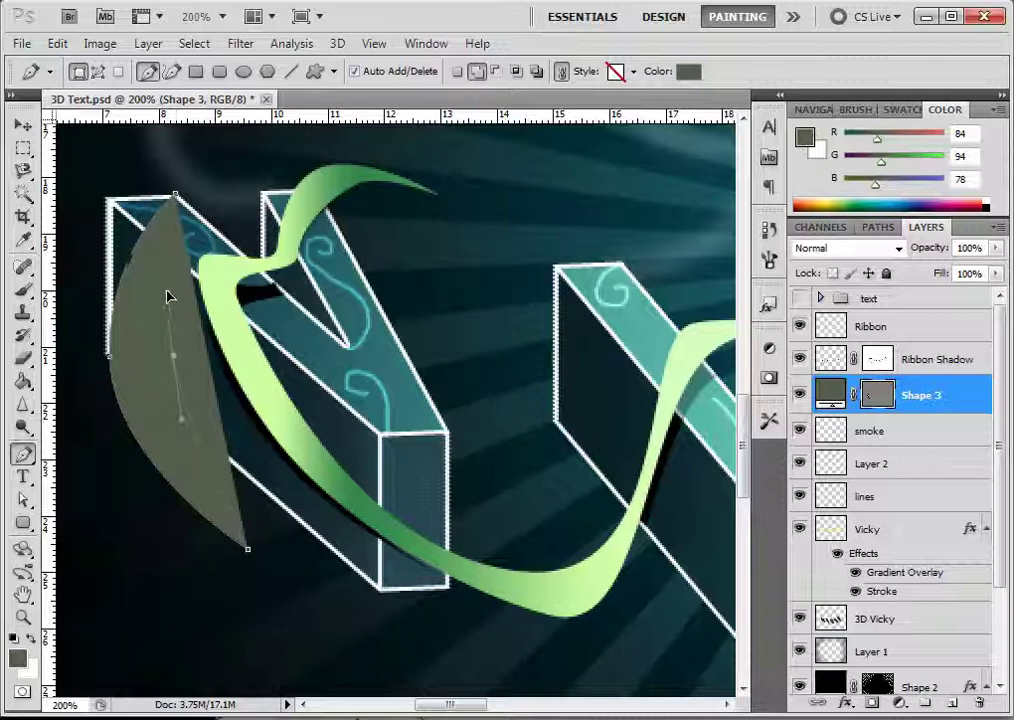
click(176, 198)
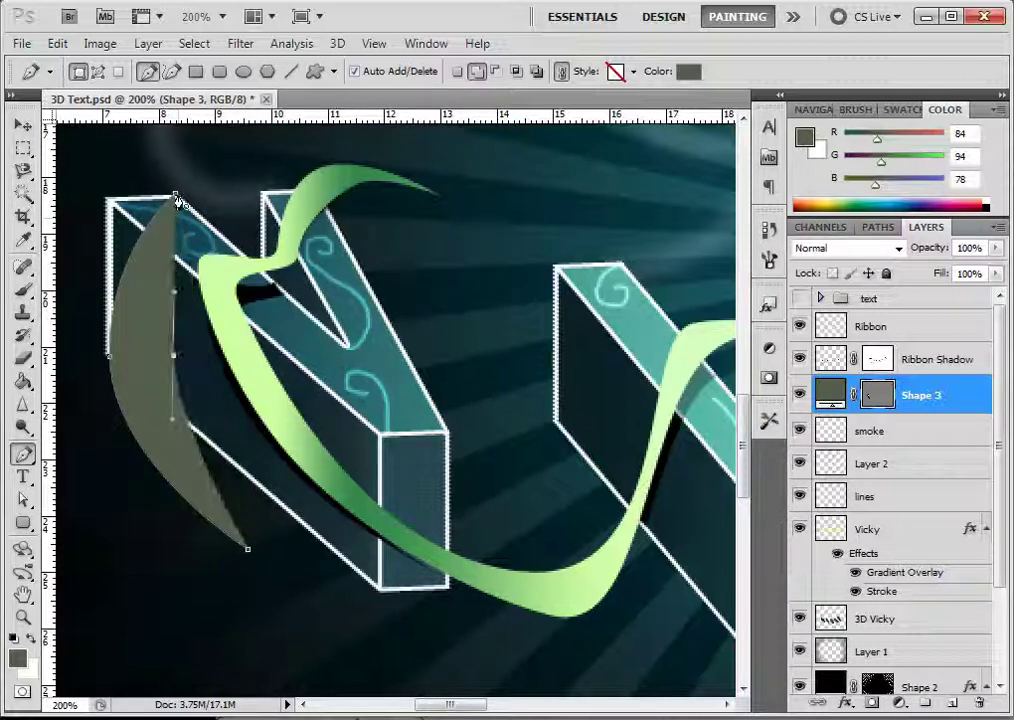
key(Return)
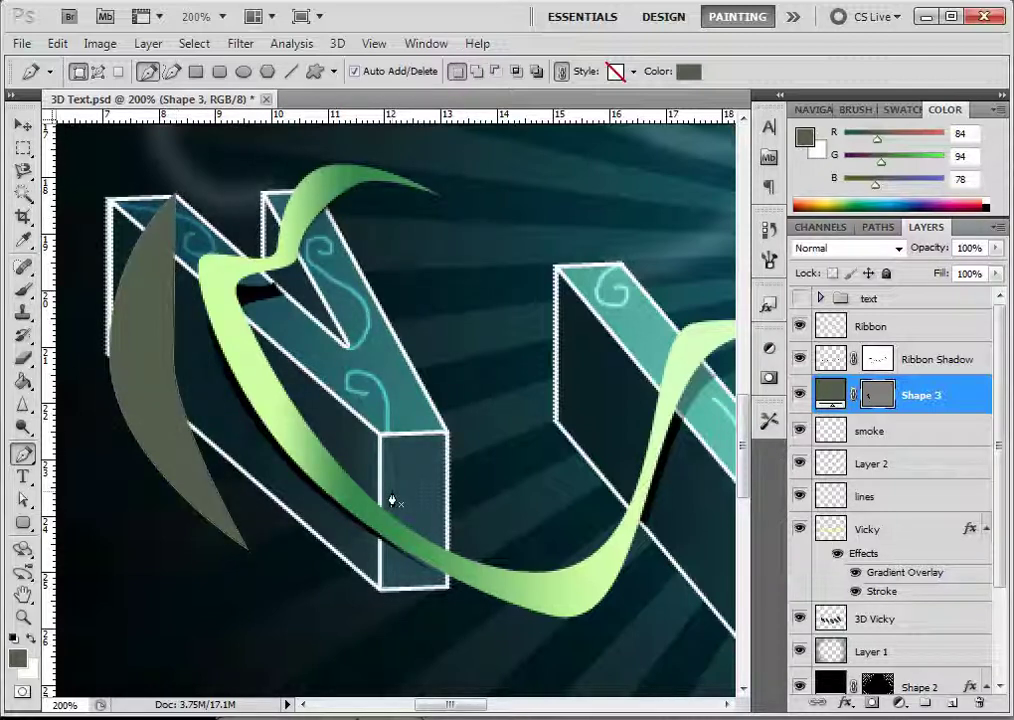
Step: Undo the whole crescent shape drawn over the V, including its shape layer
key(ctrl+alt+z)
key(ctrl+alt+z)
key(ctrl+alt+z)
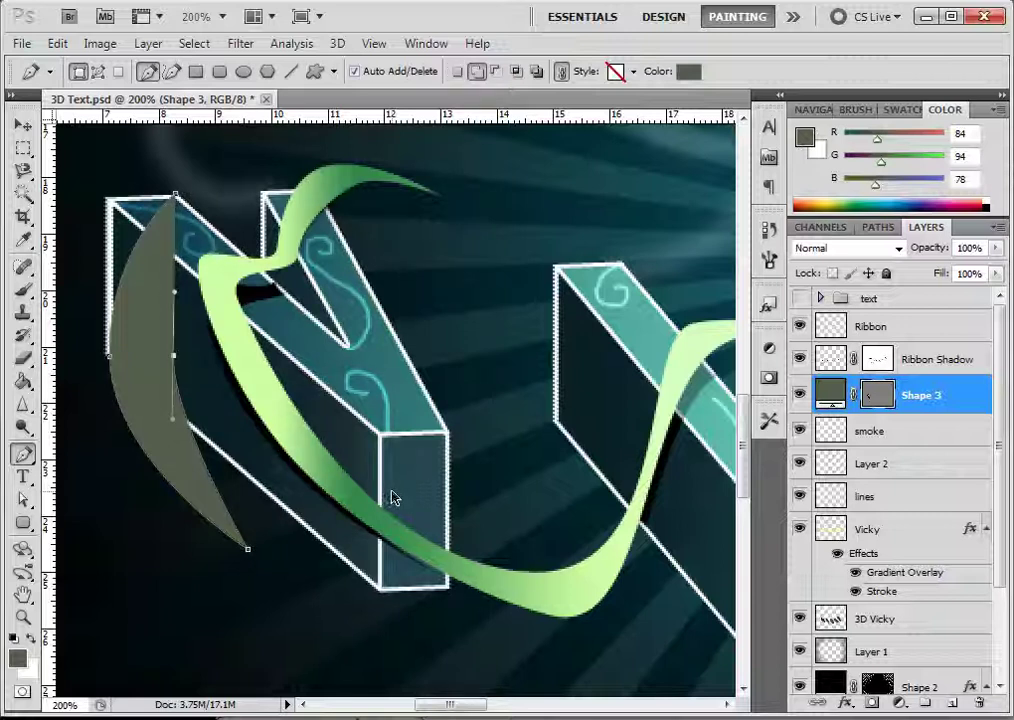
key(ctrl+alt+z)
key(ctrl+alt+z)
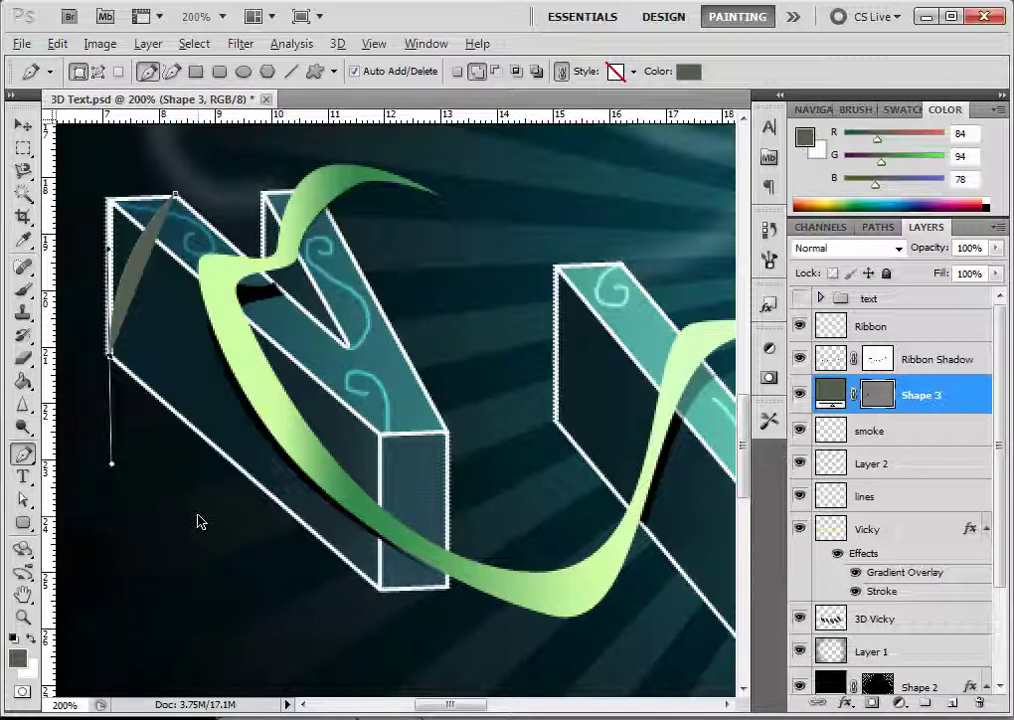
key(ctrl+alt+z)
key(ctrl+alt+z)
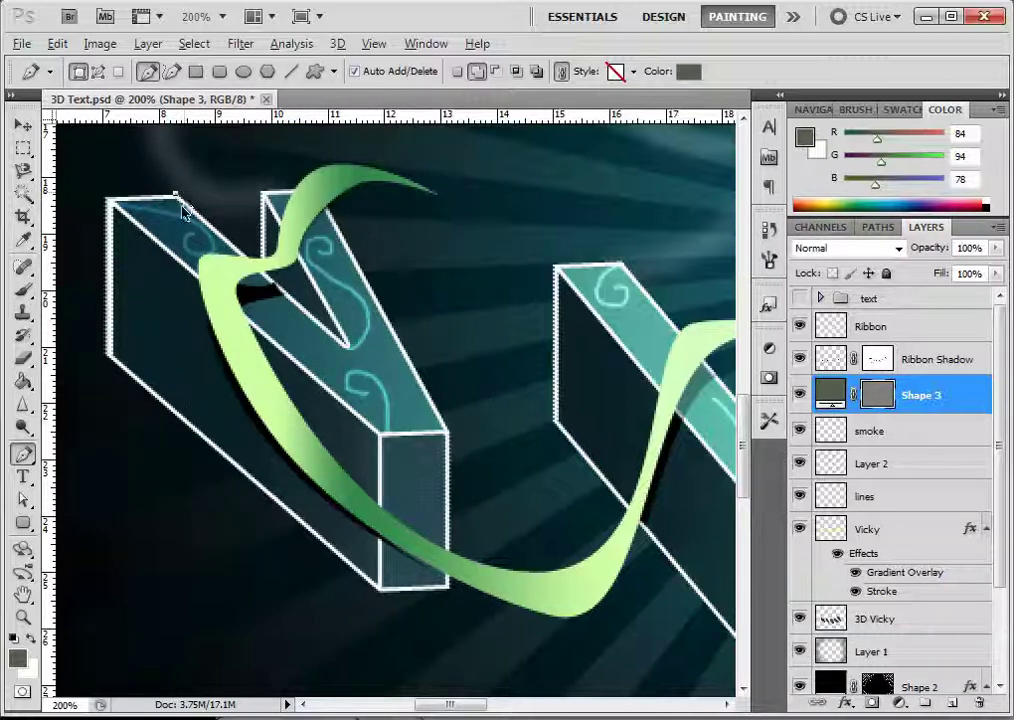
key(ctrl+alt+z)
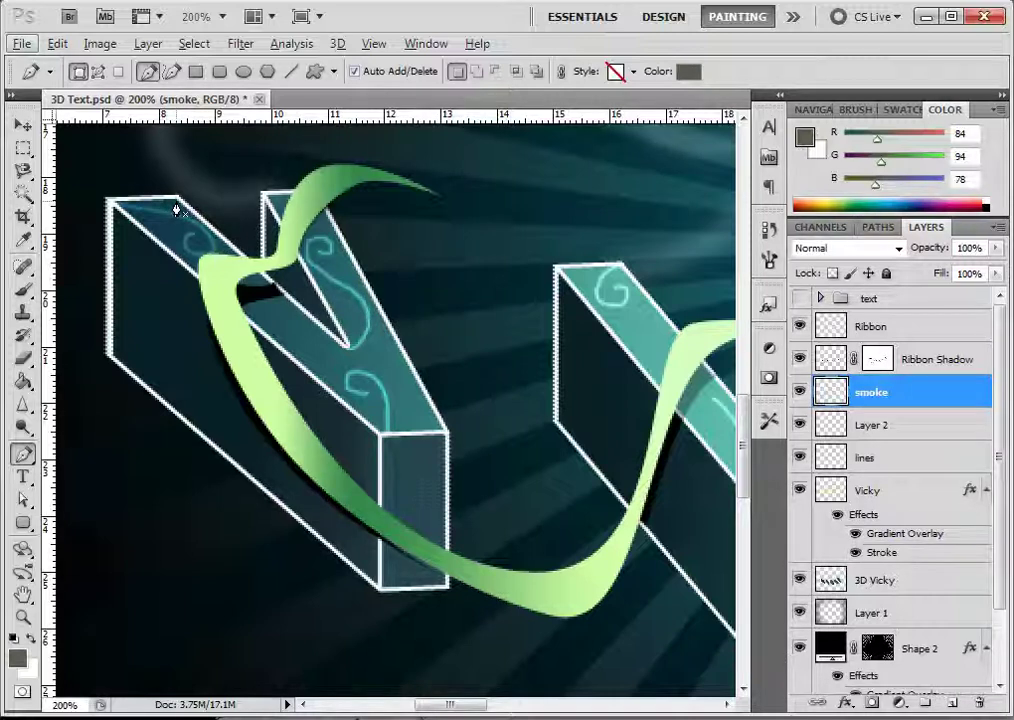
Step: Draw a filled crescent leaf shape with the Pen tool, curving from the V's upper-left face down to its lower slanted edge
click(157, 289)
drag(125, 374, 147, 478)
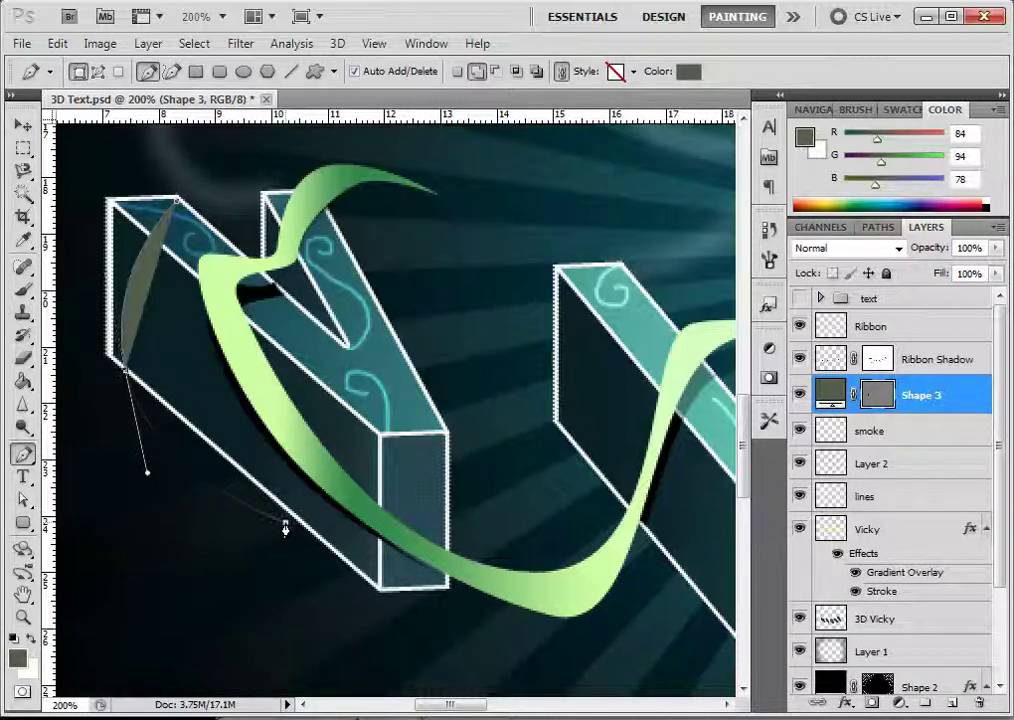
drag(285, 522, 258, 502)
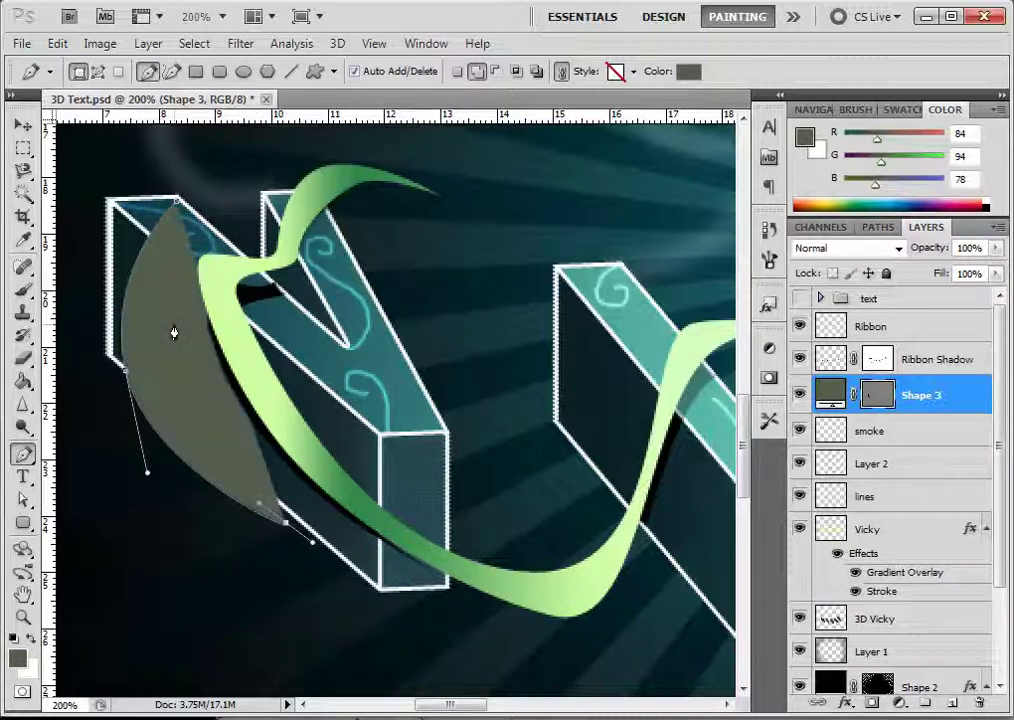
drag(172, 304, 168, 279)
drag(178, 204, 210, 222)
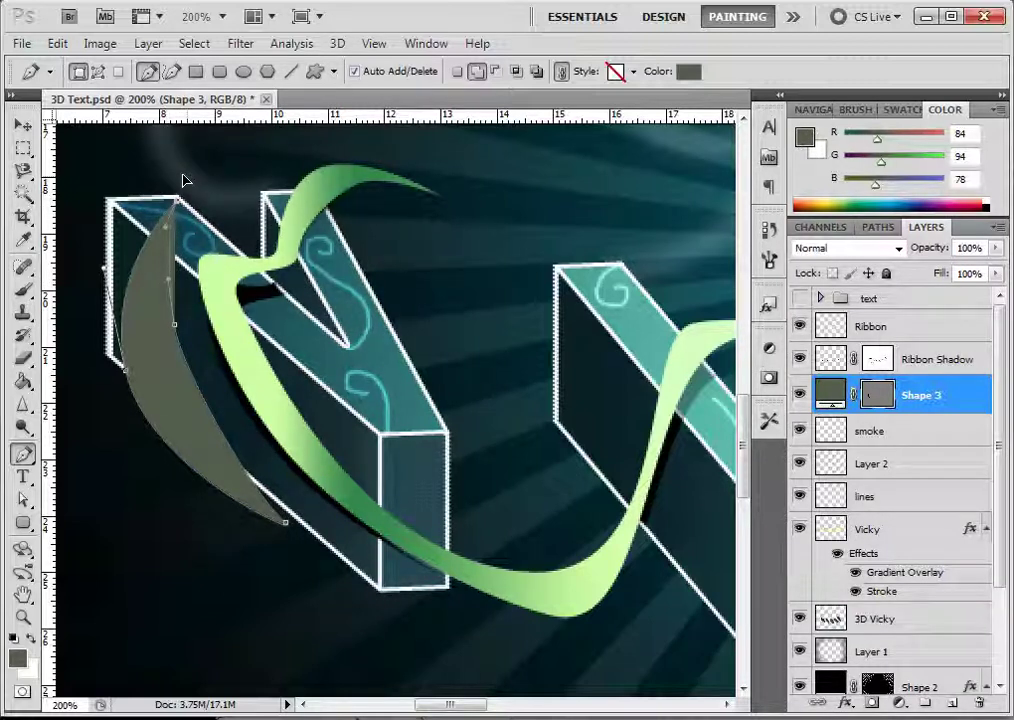
key(Return)
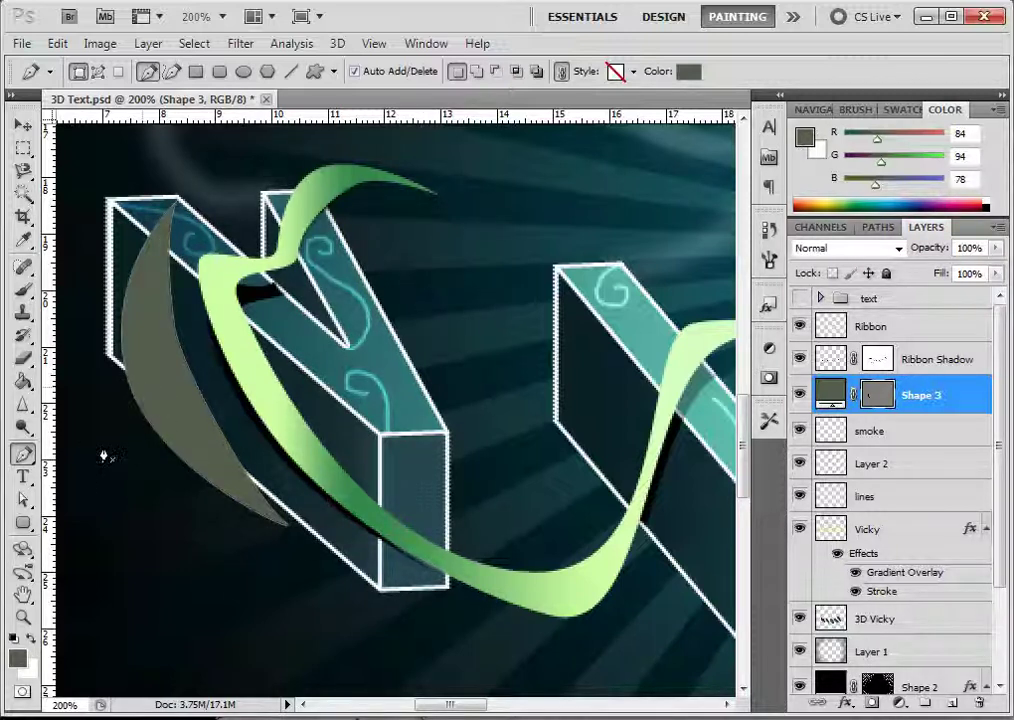
click(24, 501)
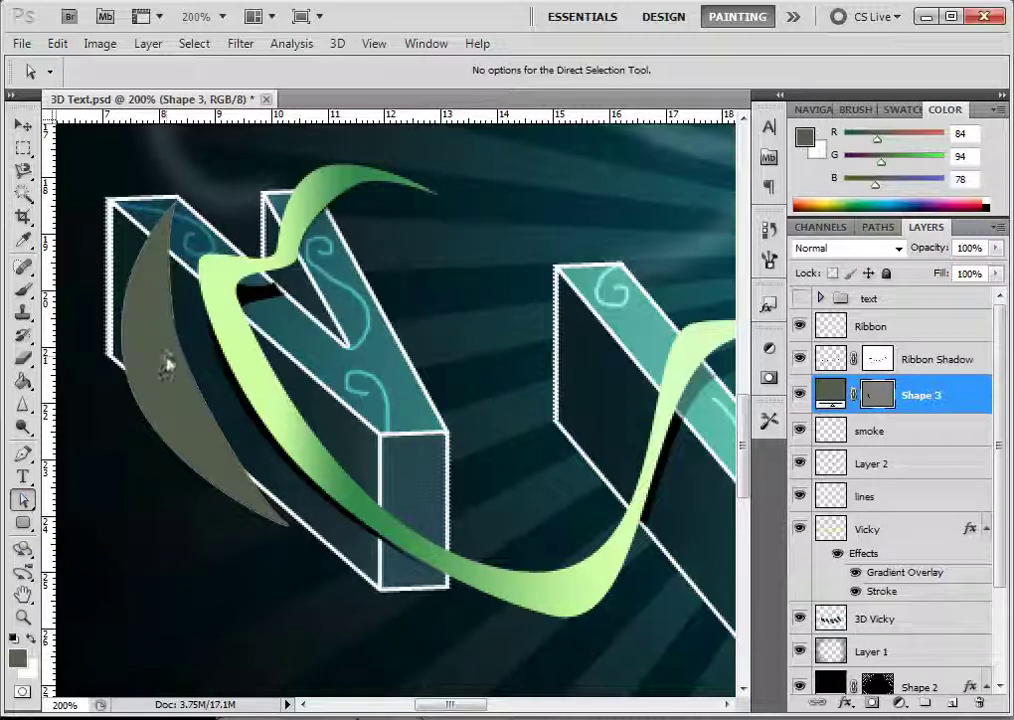
click(24, 500)
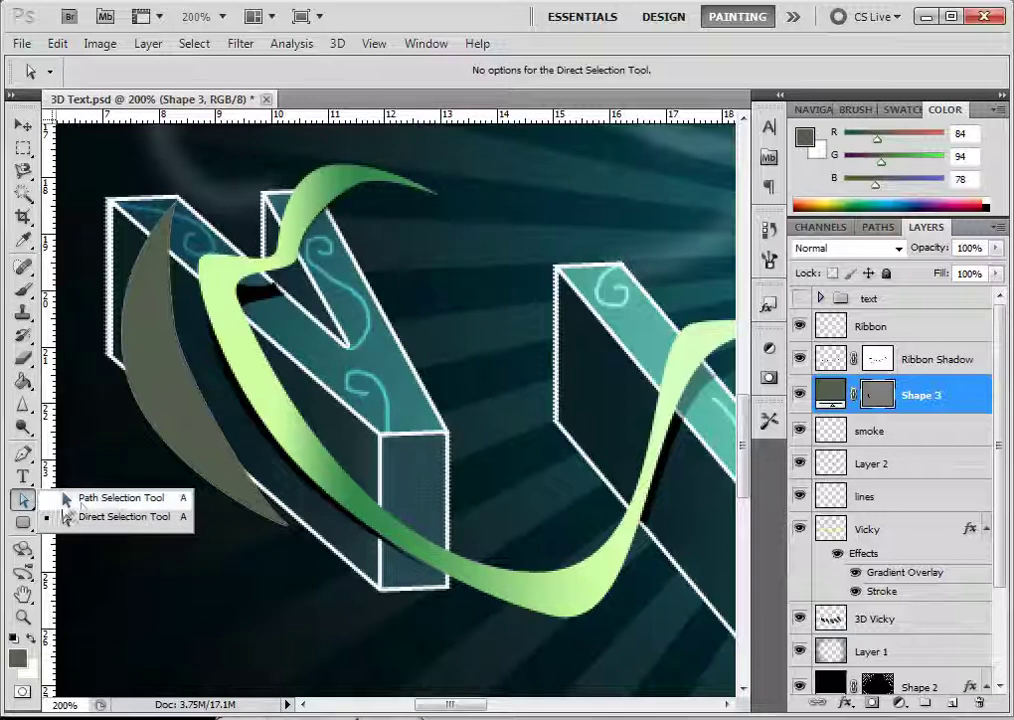
click(78, 499)
click(152, 377)
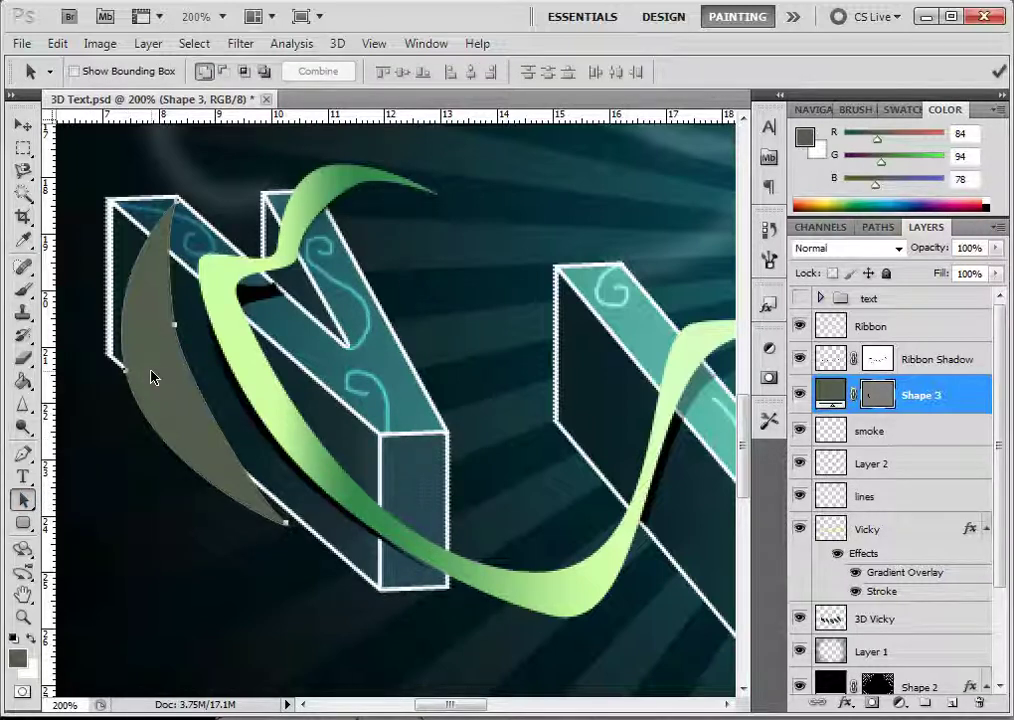
click(31, 505)
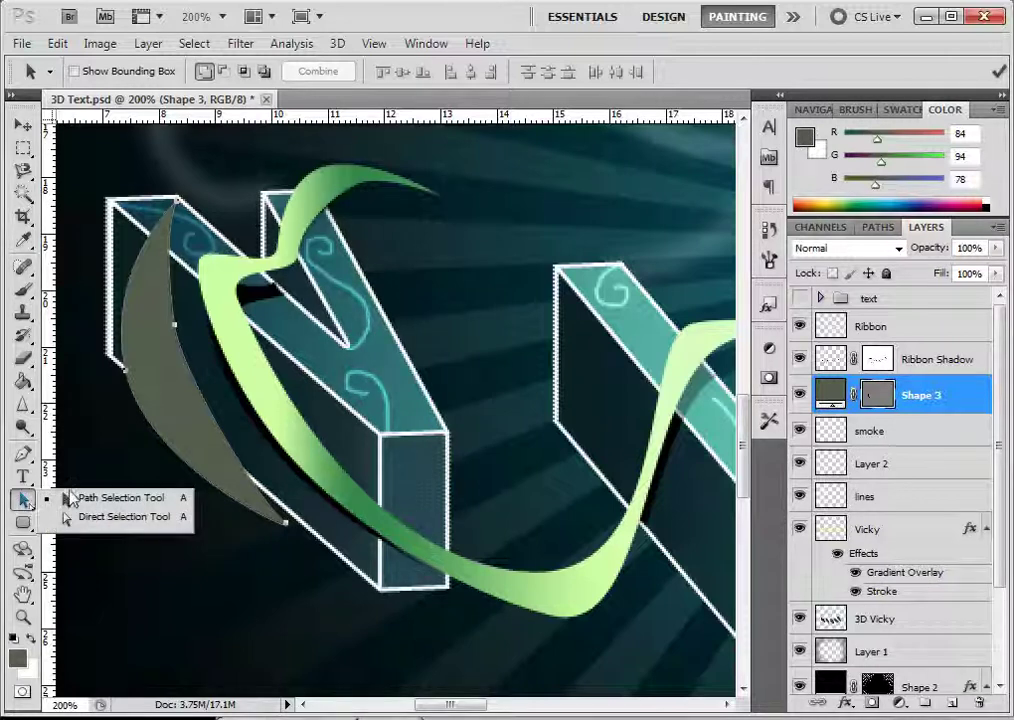
click(84, 515)
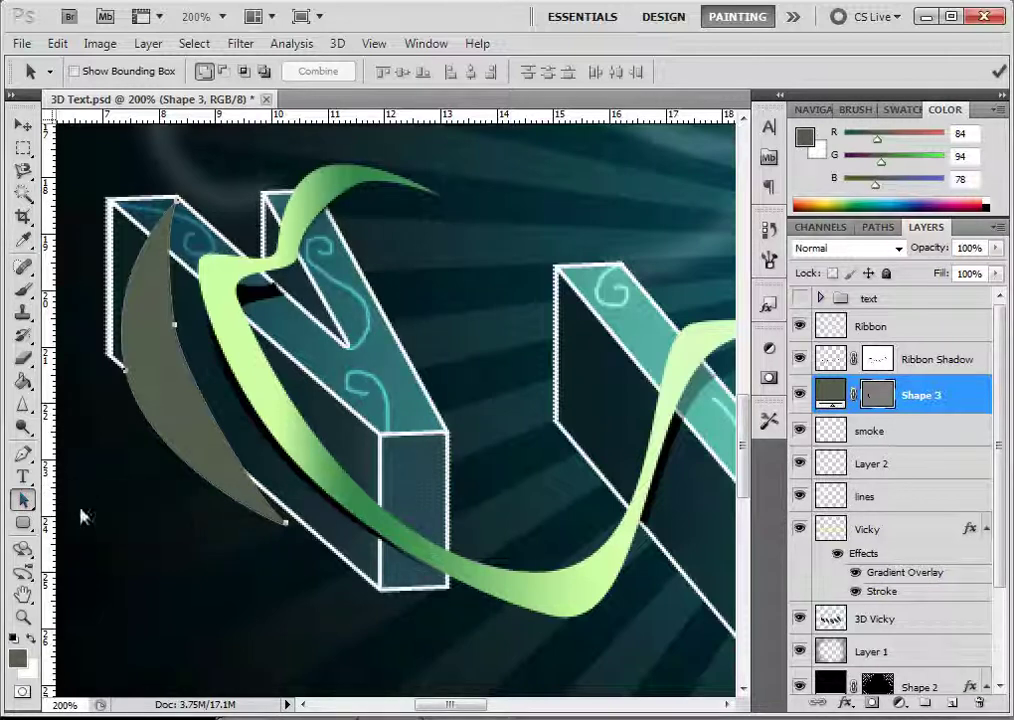
click(174, 345)
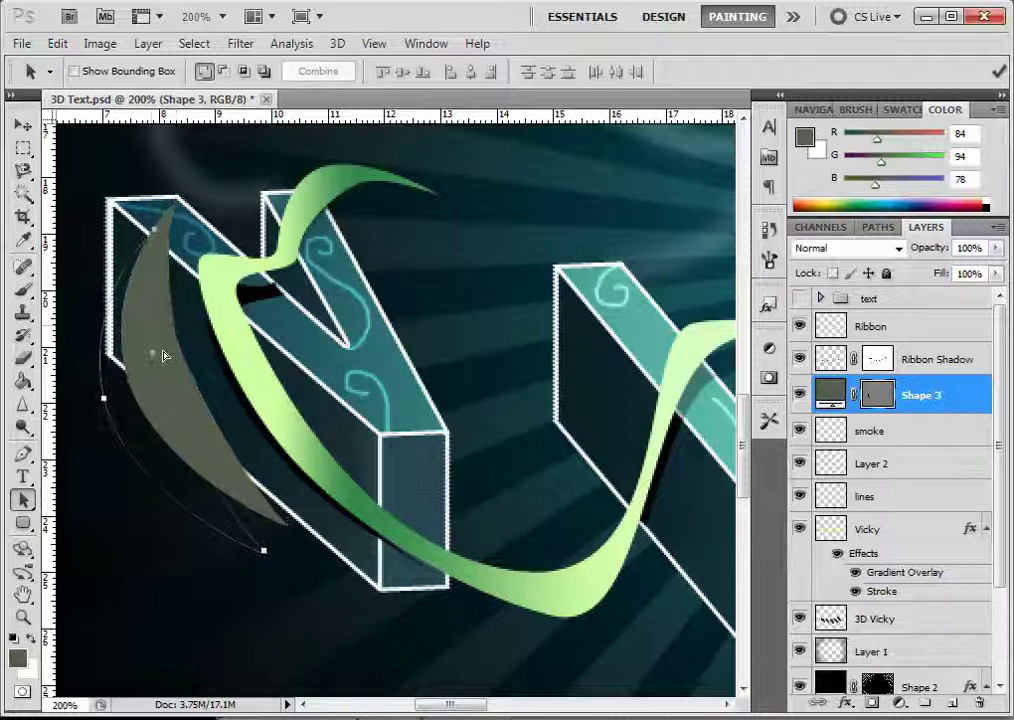
drag(175, 350, 177, 352)
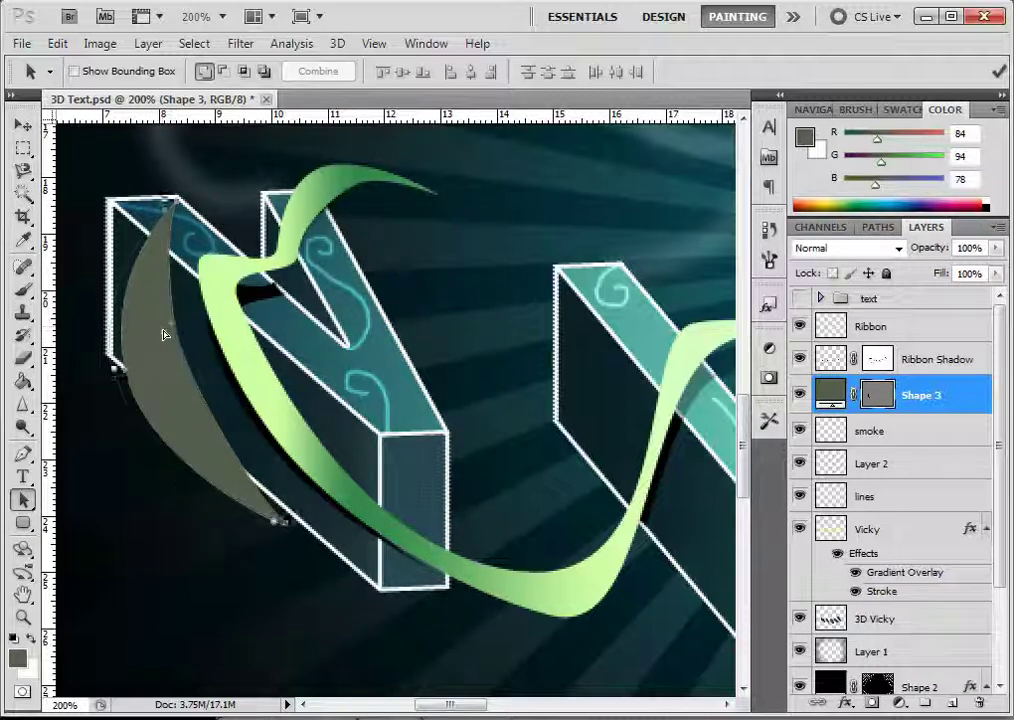
Step: Slim the crescent leaf over the V by moving its inner-edge anchor point outward with the Direct Selection tool
drag(27, 507, 82, 518)
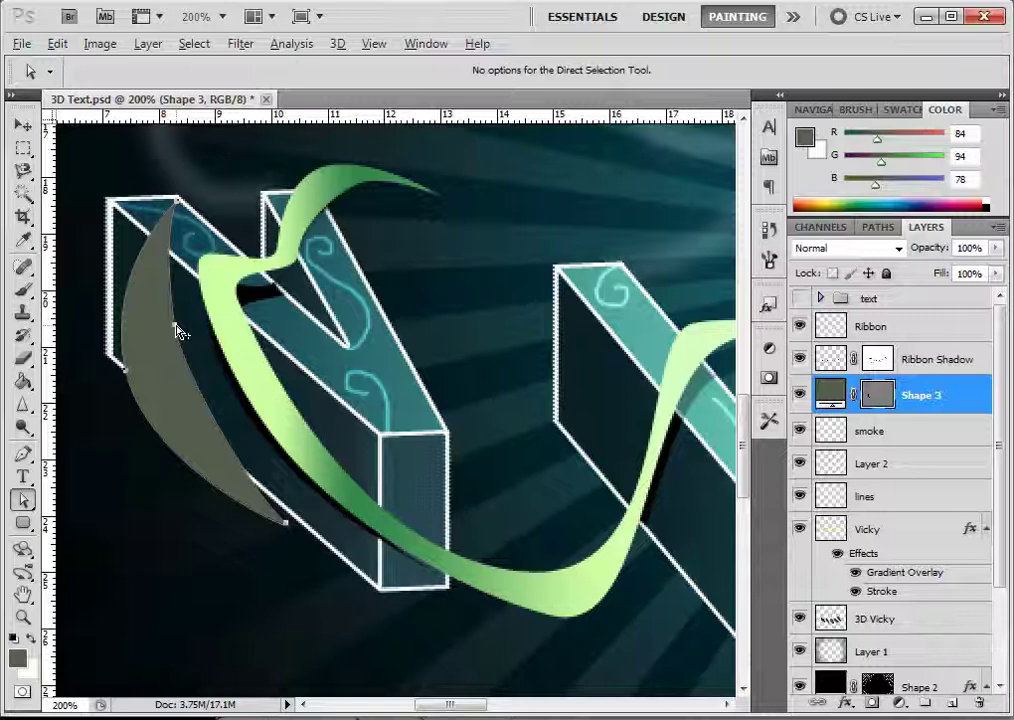
drag(232, 361, 256, 378)
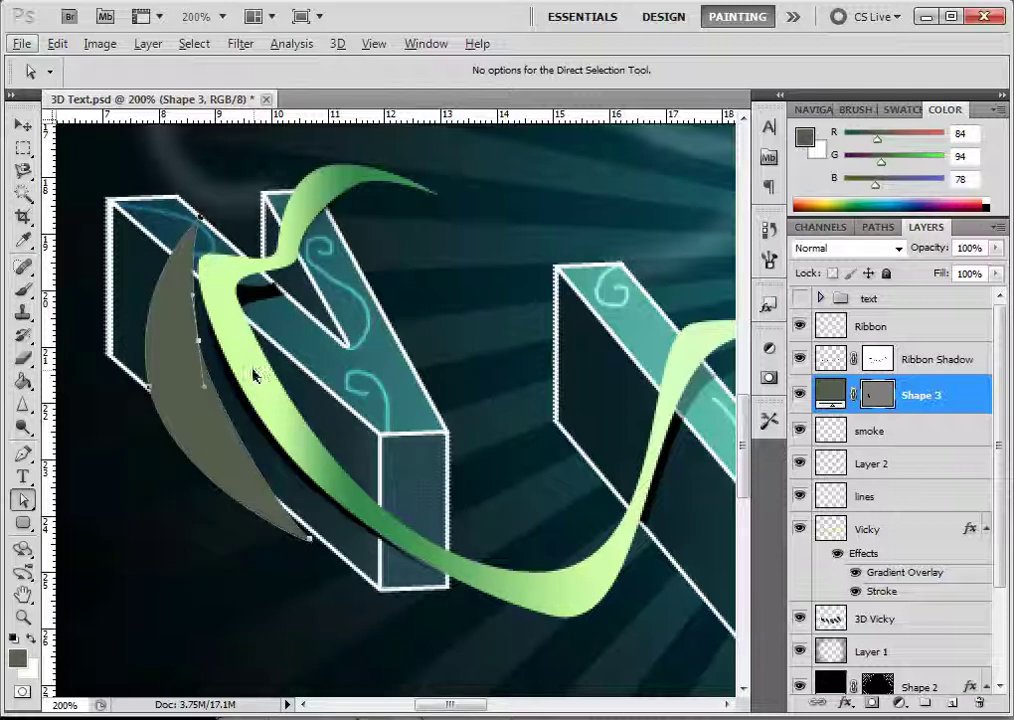
drag(199, 351, 167, 343)
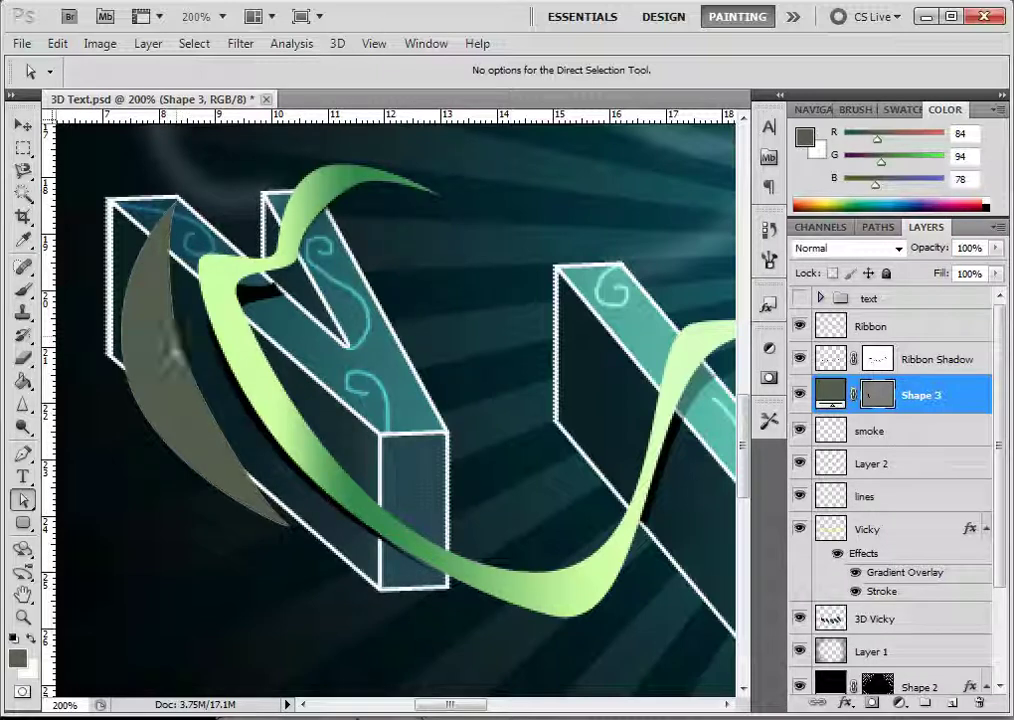
click(176, 353)
click(176, 330)
drag(176, 330, 153, 351)
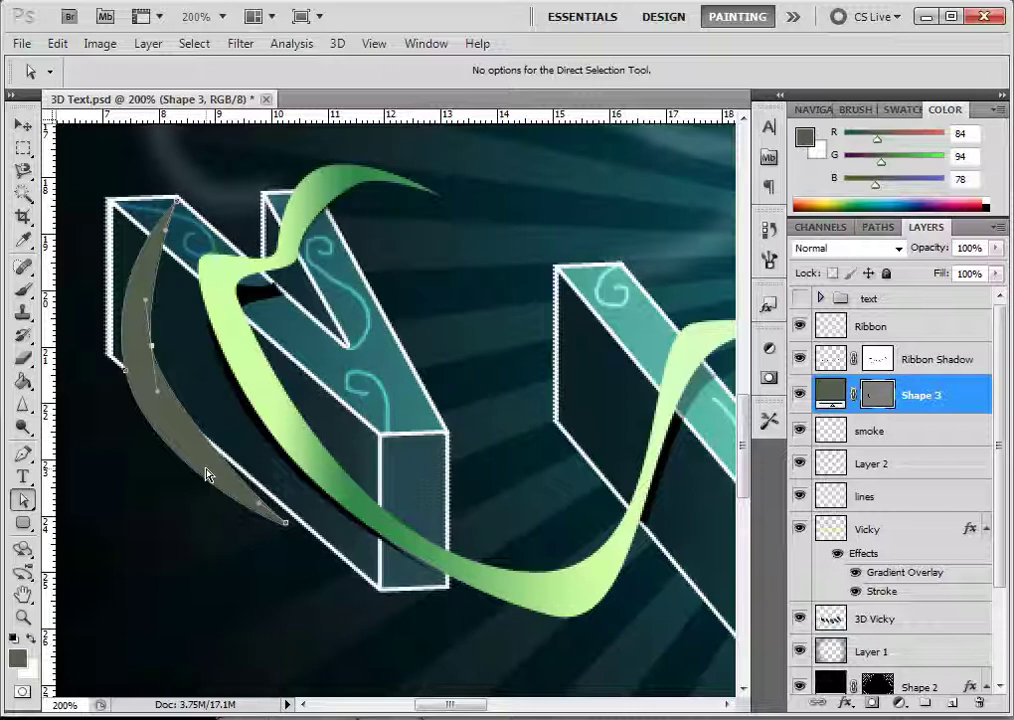
Step: From the Shape 3 layer, draw a thin arched leaf with the Pen tool just beneath the ribbon between the I and the C
drag(563, 380, 501, 389)
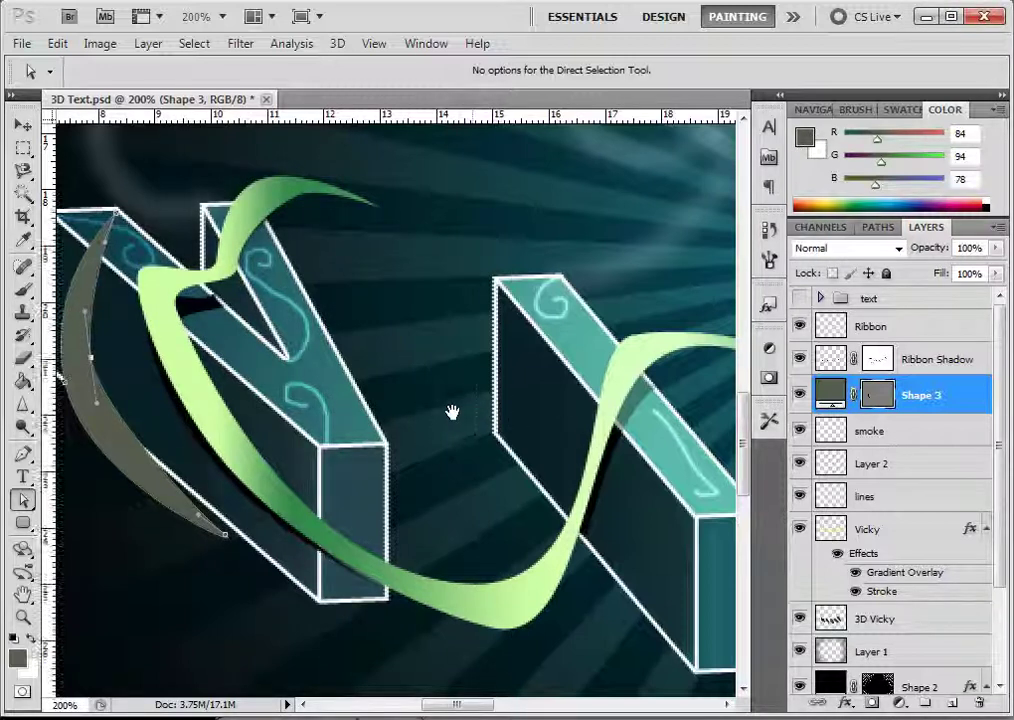
click(677, 400)
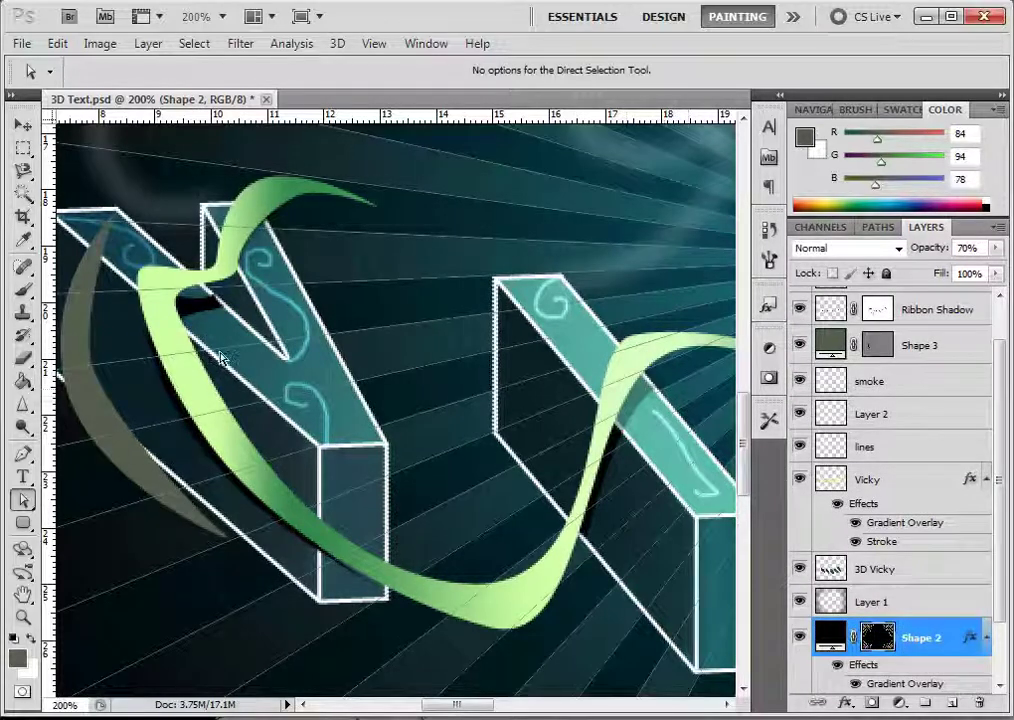
click(22, 124)
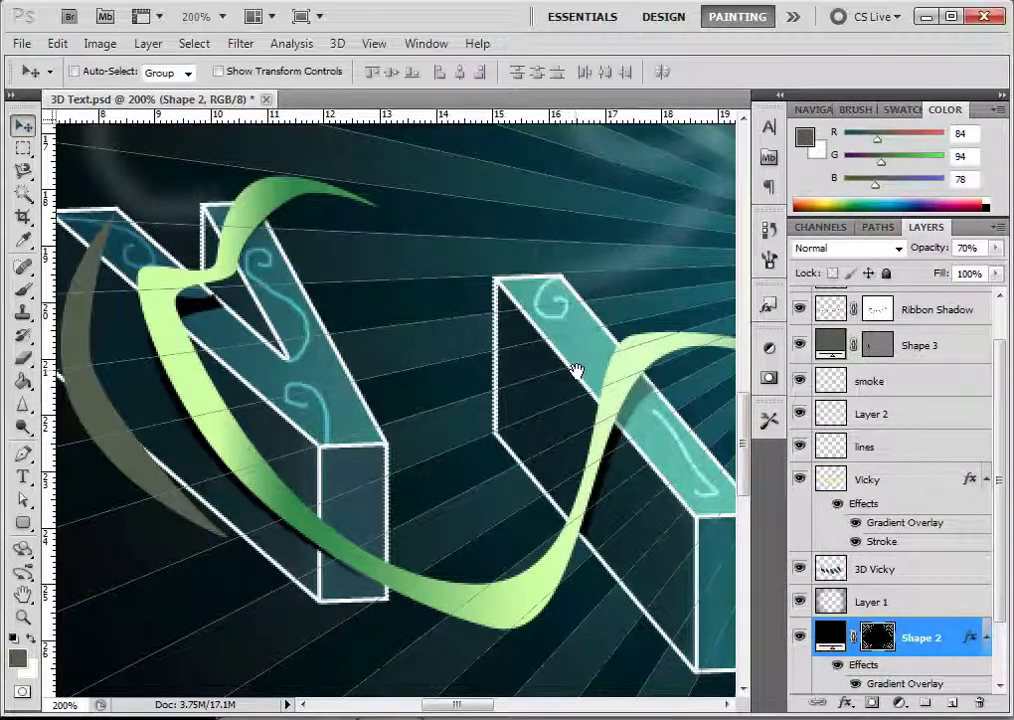
drag(546, 371, 305, 395)
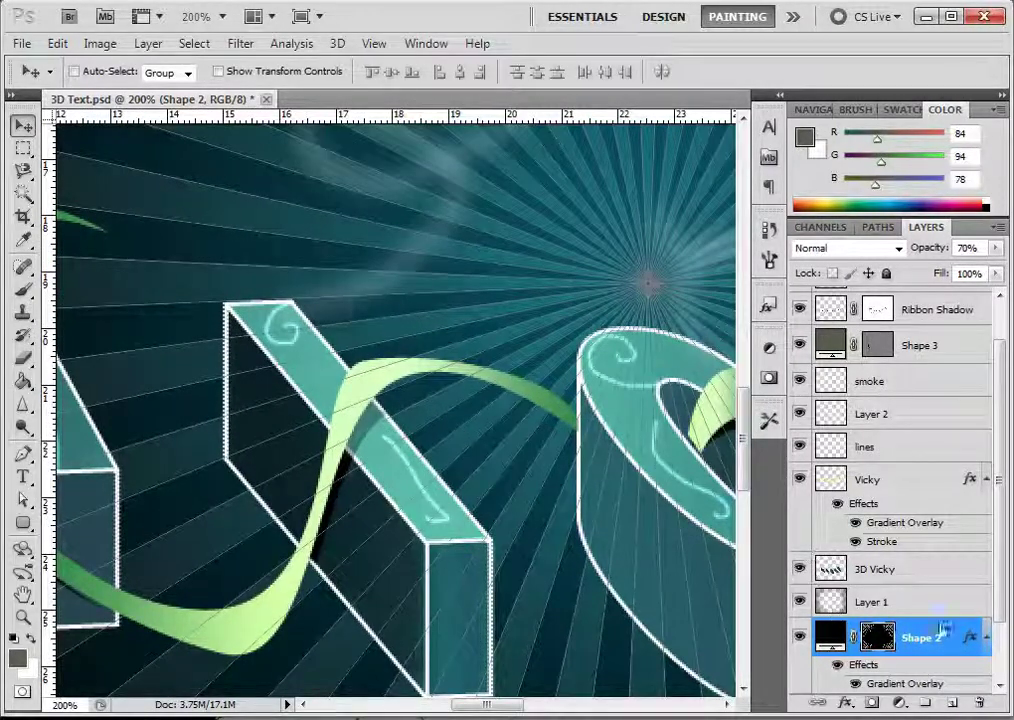
click(957, 355)
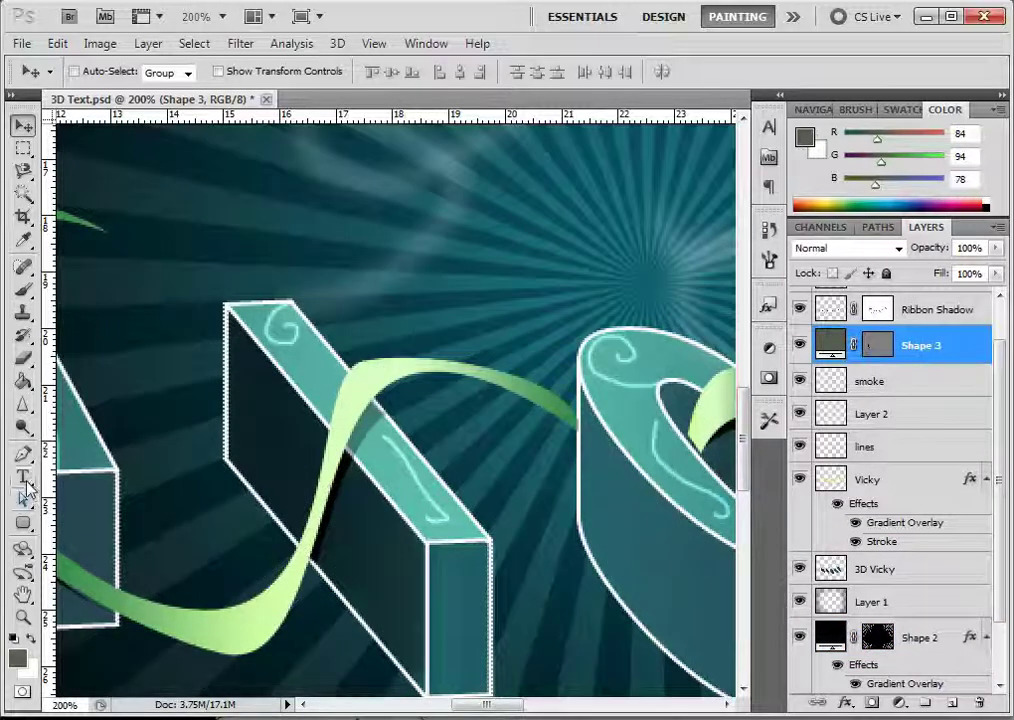
click(23, 453)
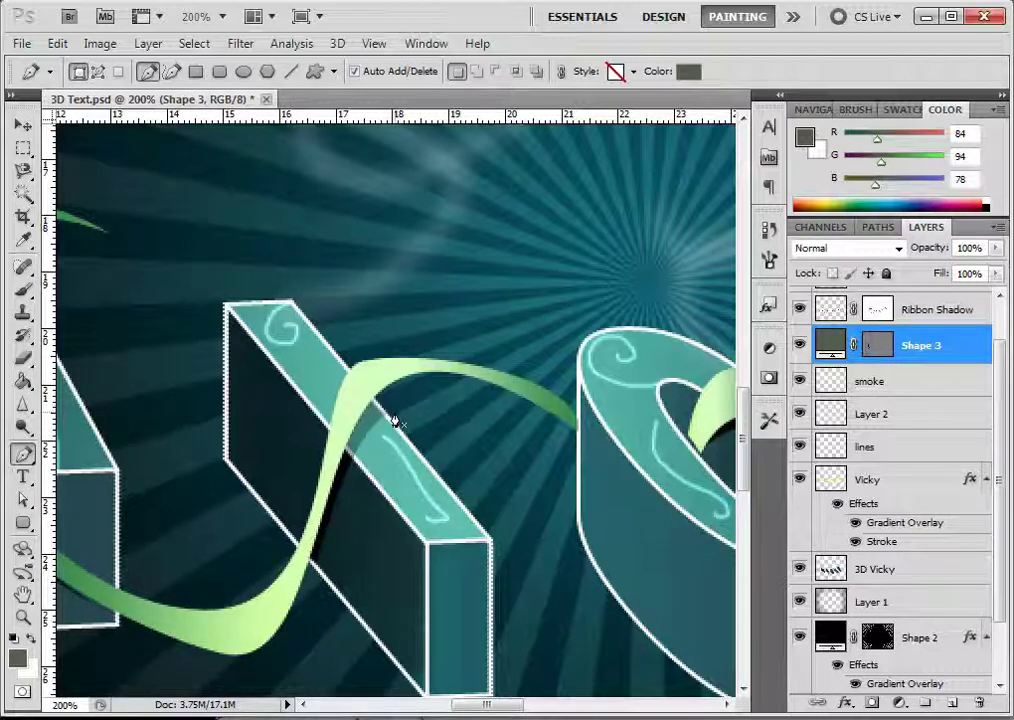
click(395, 411)
drag(483, 404, 519, 418)
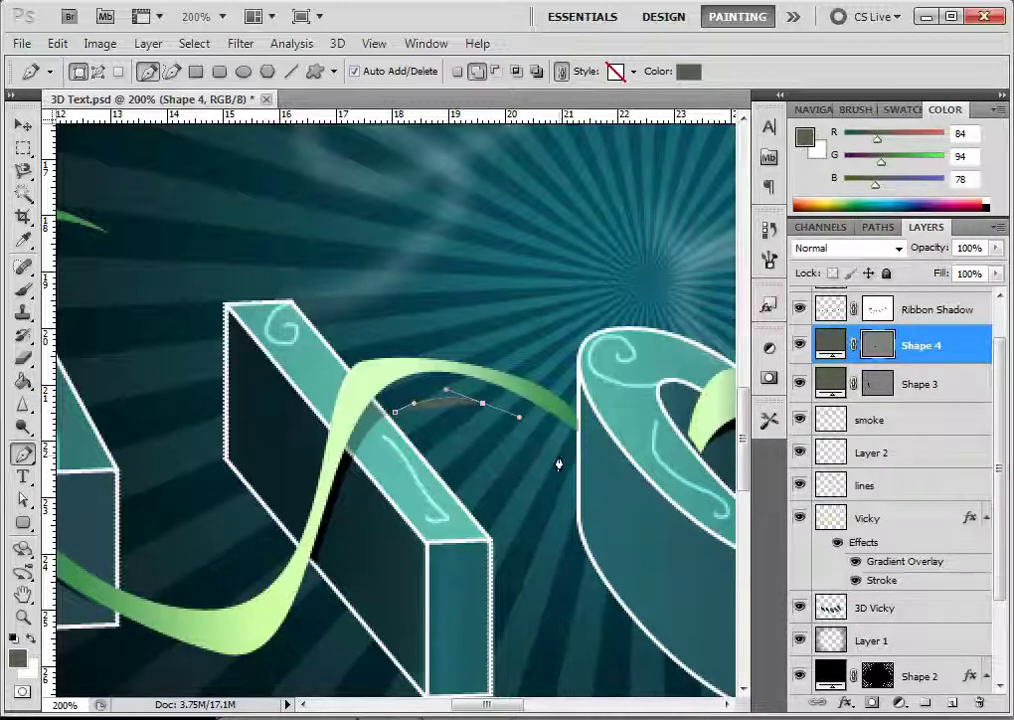
drag(558, 455, 548, 453)
ctrl+click(455, 421)
drag(396, 414, 431, 406)
key(Return)
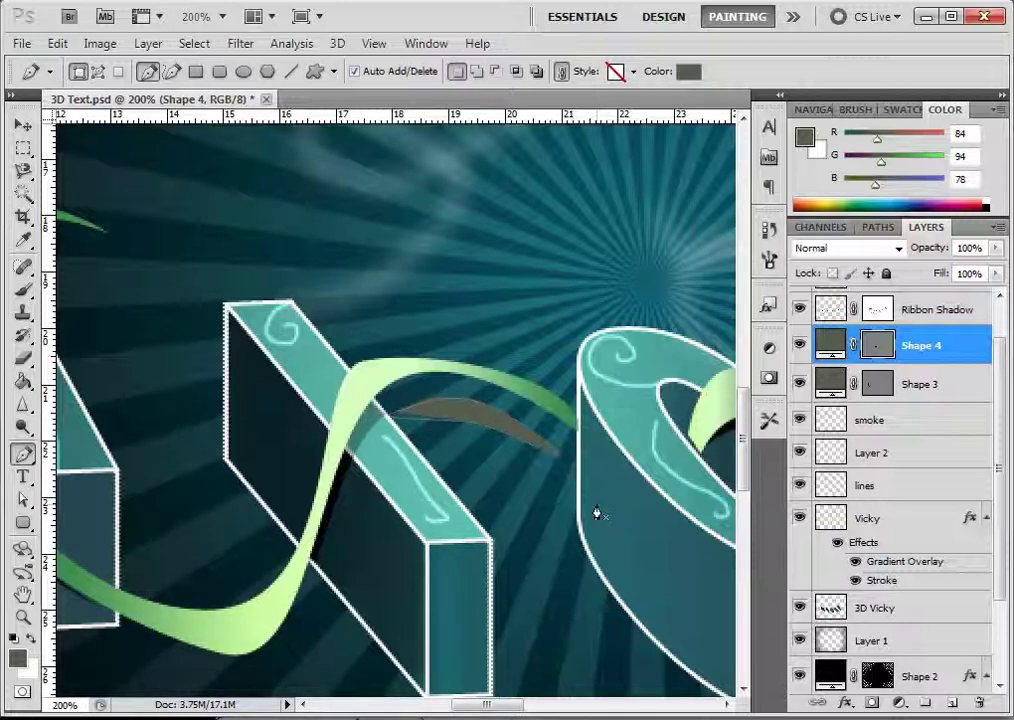
Step: Draw a curved leaf shape with the Pen tool beside the Y's ribbon loop, tapering down across the letter's lower stem
drag(260, 430, 246, 436)
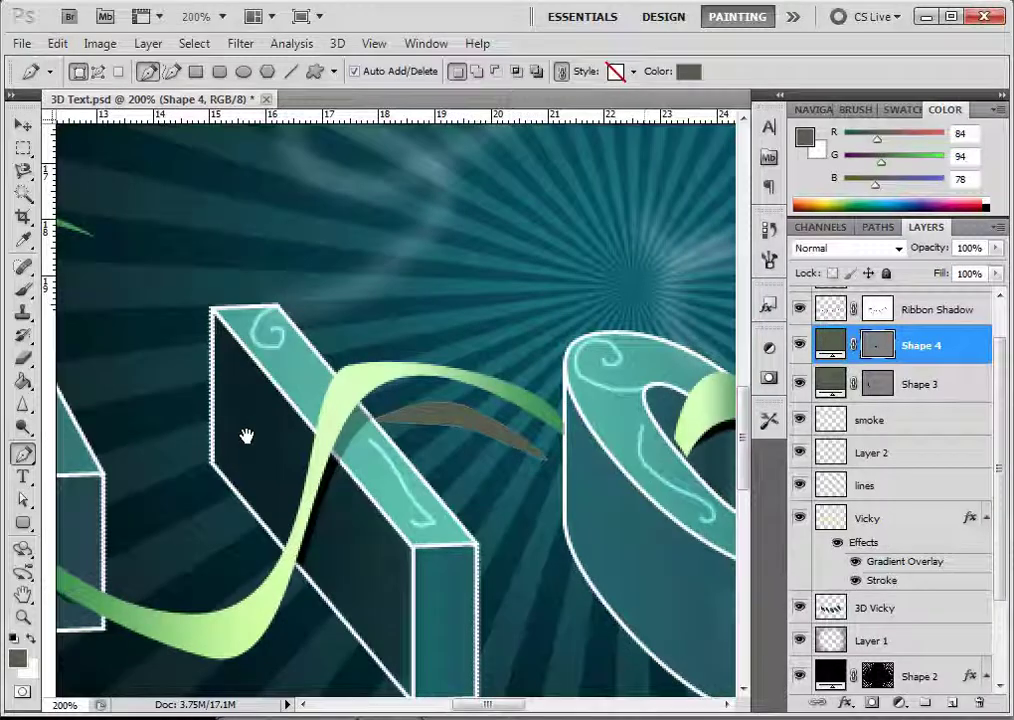
drag(664, 480, 244, 435)
drag(859, 420, 423, 491)
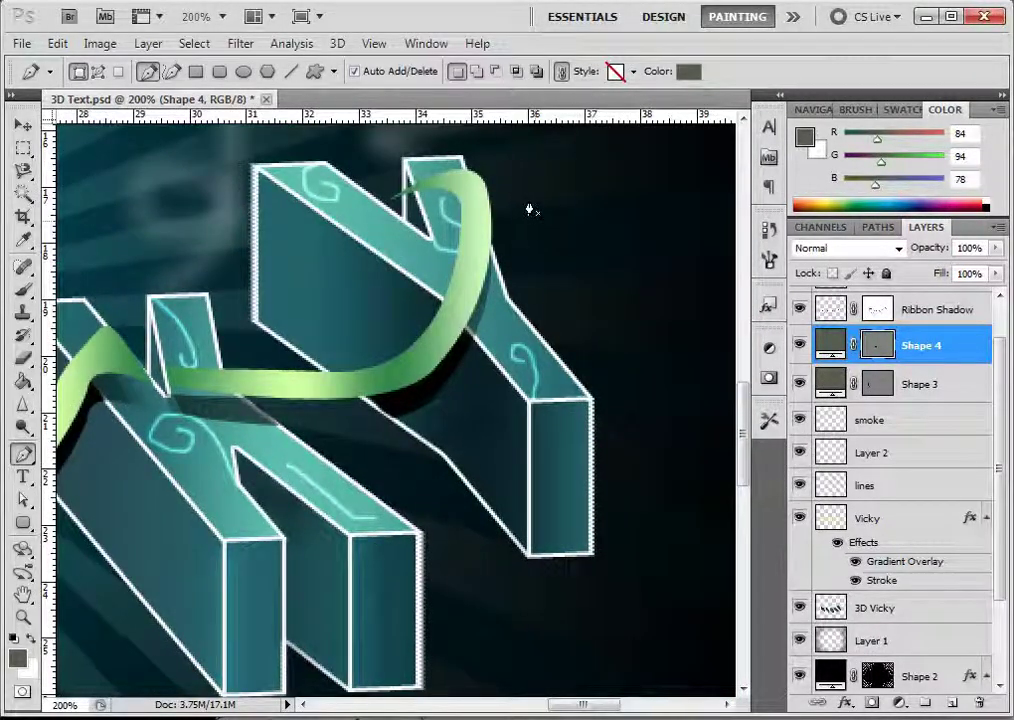
click(505, 151)
click(516, 172)
click(527, 193)
drag(551, 281, 546, 334)
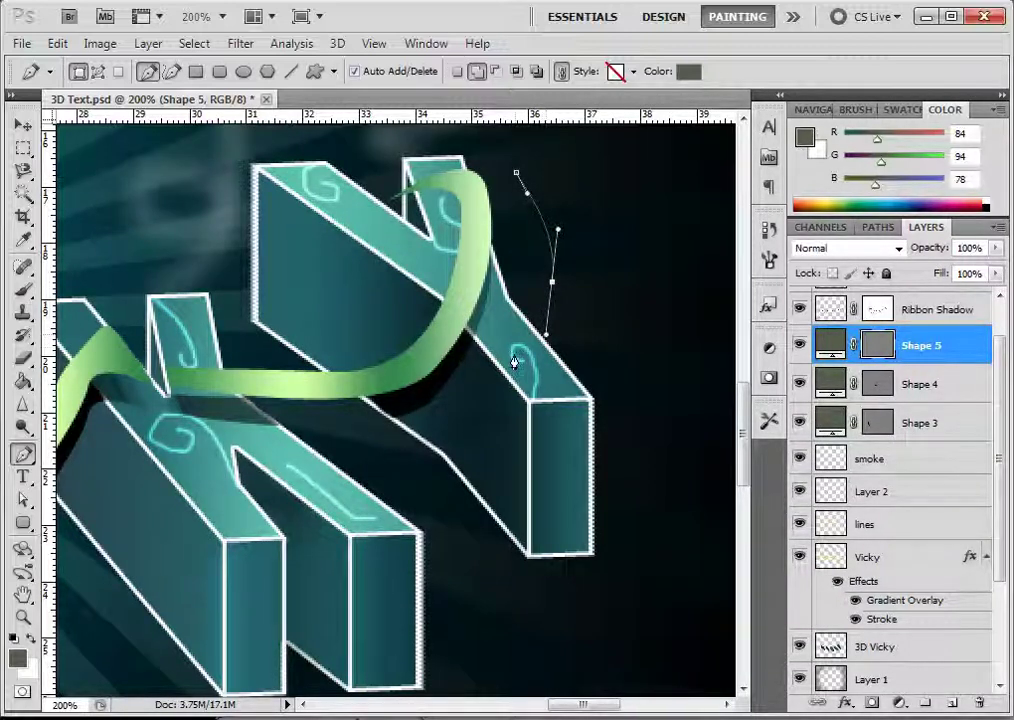
drag(448, 427, 422, 439)
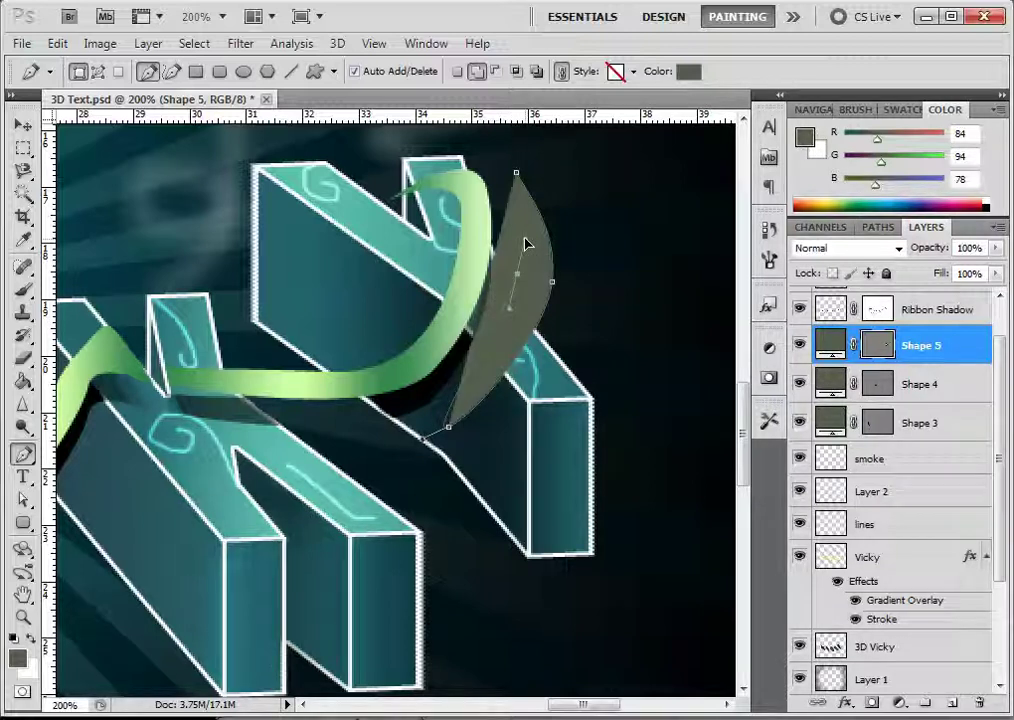
mouse_move(527, 244)
mouse_down()
mouse_move(543, 286)
mouse_move(534, 301)
mouse_move(535, 261)
mouse_up()
drag(517, 212, 524, 251)
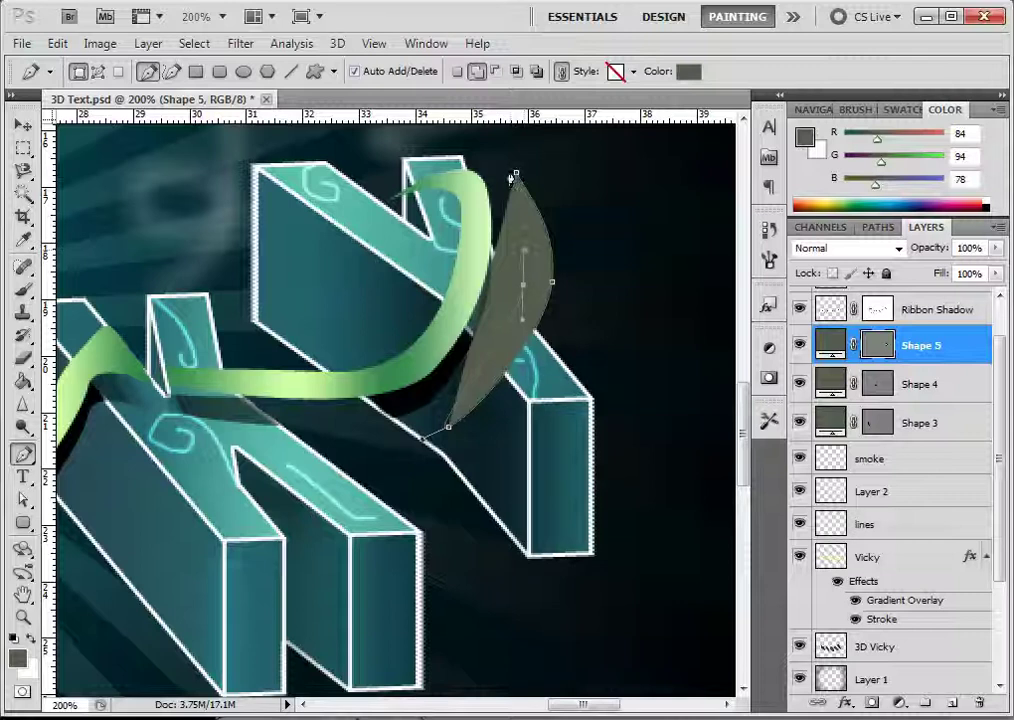
drag(517, 174, 521, 220)
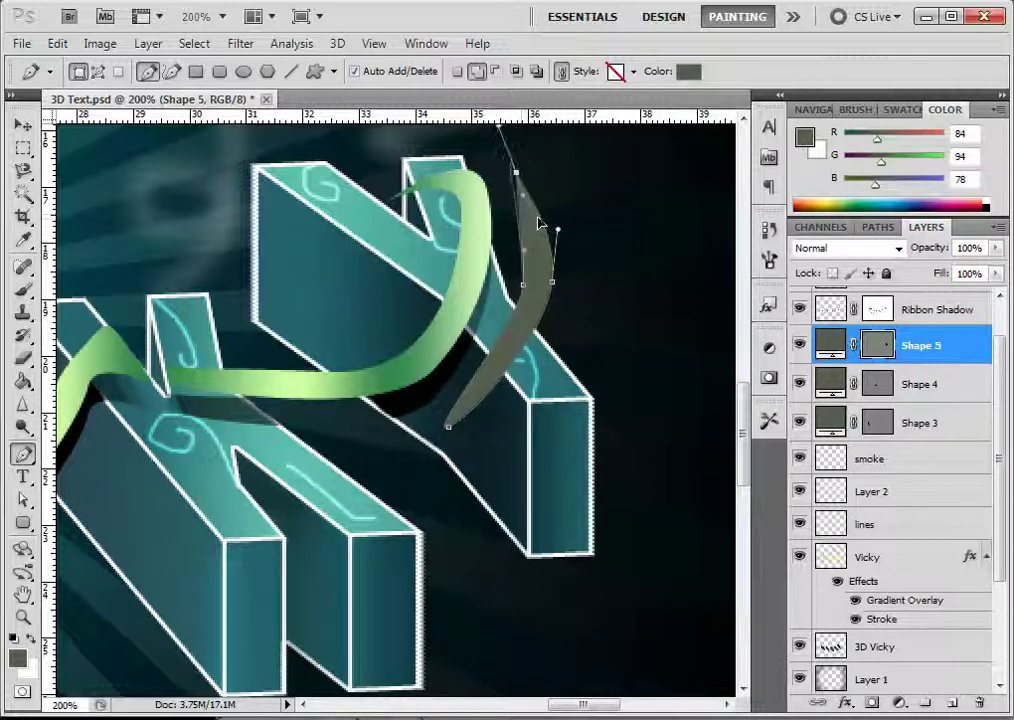
key(Return)
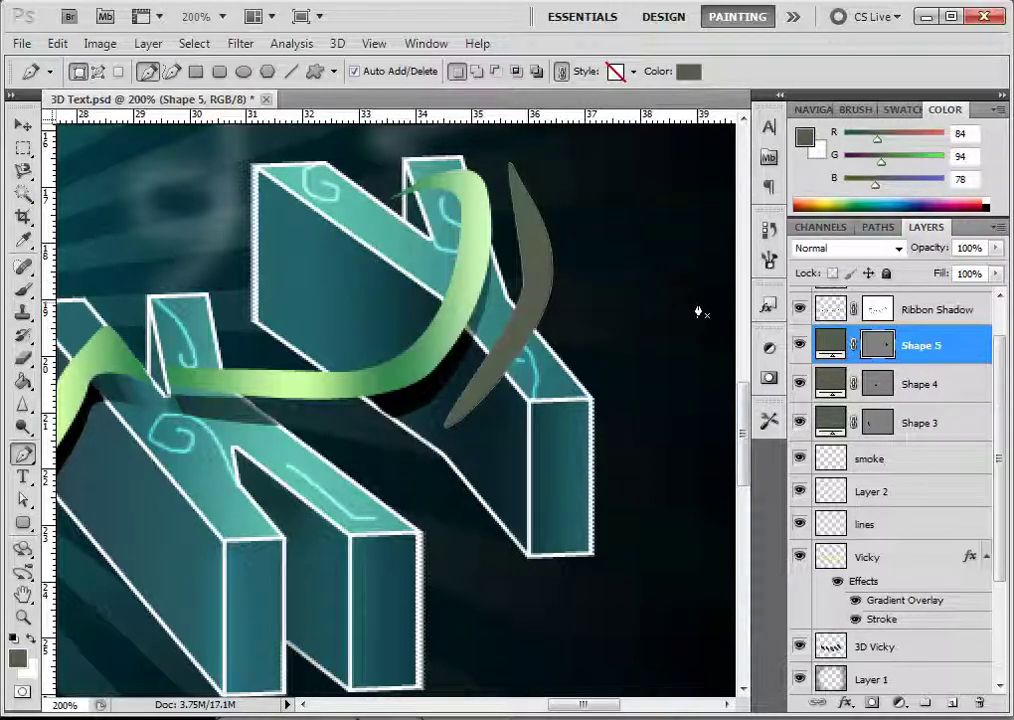
Step: Compare the whole artwork with and without the leaves by toggling the visibility of layers Shape 3, Shape 4 and Shape 5
key(ctrl+minus)
key(ctrl+minus)
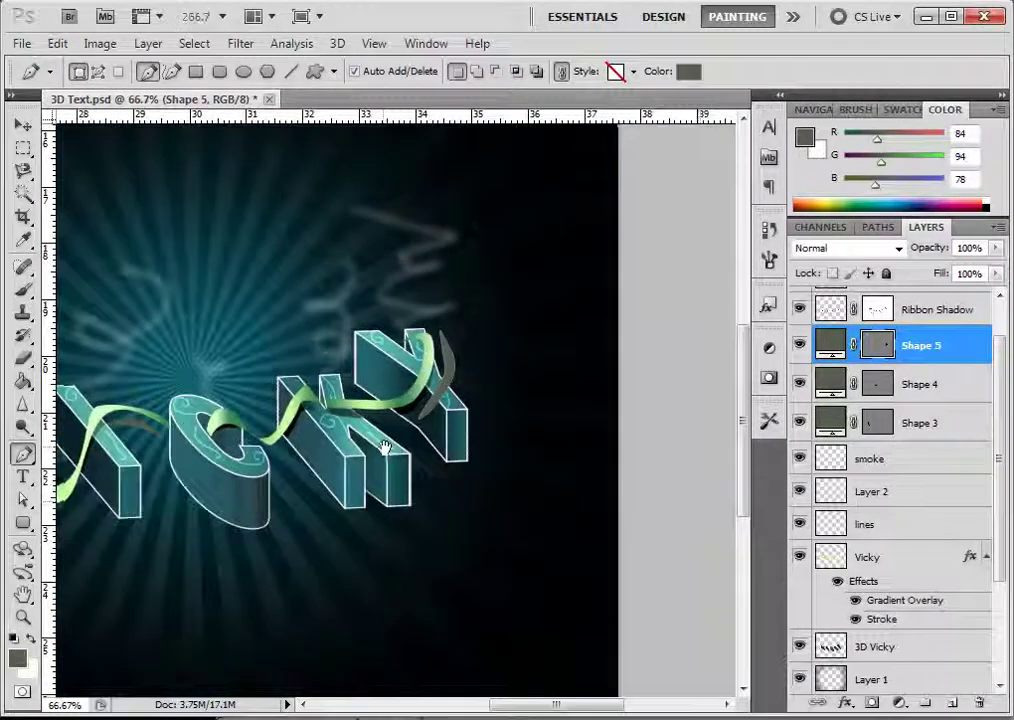
drag(527, 446, 617, 452)
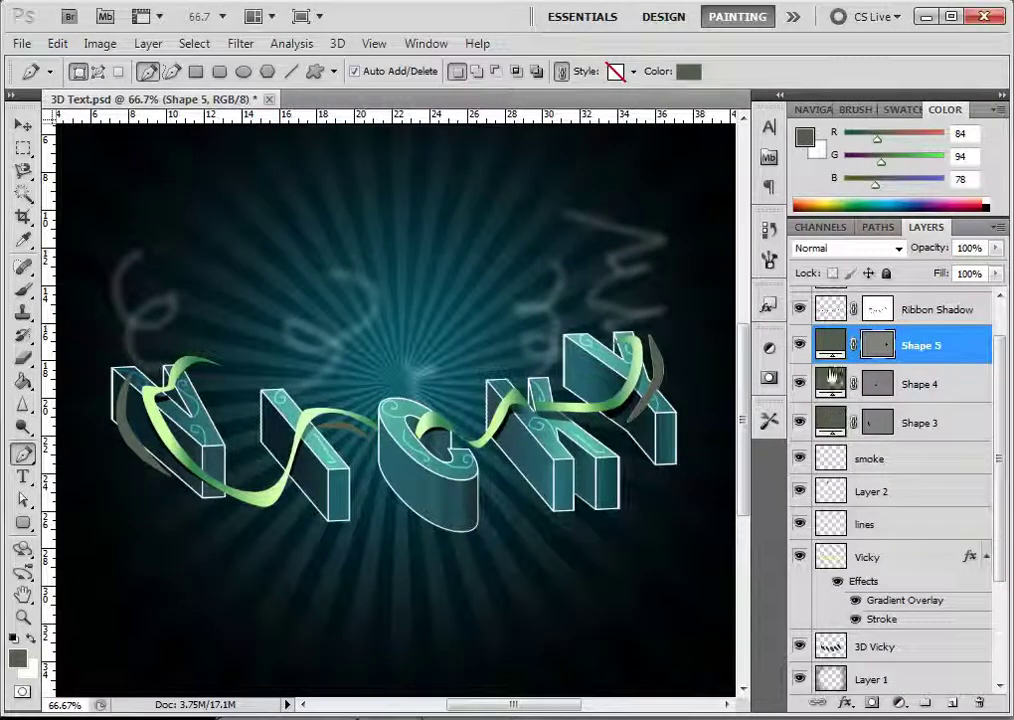
drag(799, 345, 800, 423)
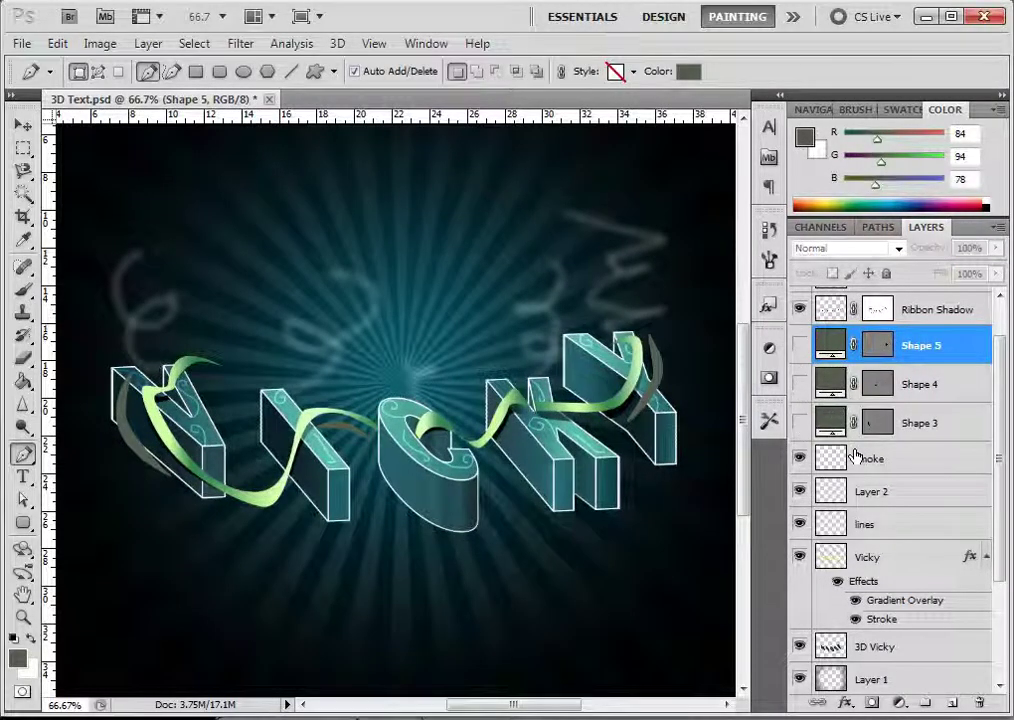
drag(799, 345, 800, 423)
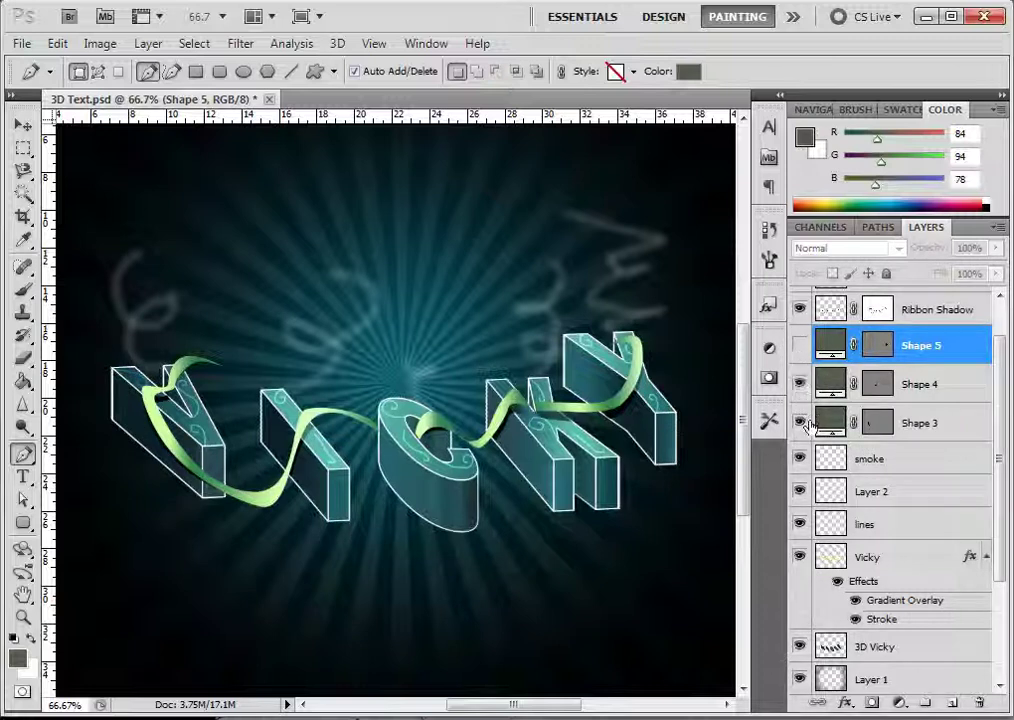